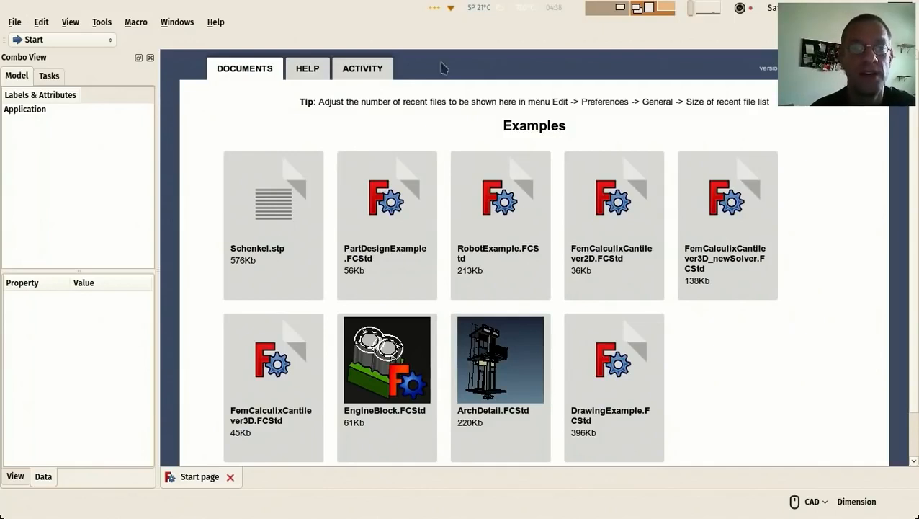
# Look through the start page's example documents, help documentation and activity sections.
pyautogui.scroll(-1, 477, 108)
pyautogui.scroll(1, 476, 153)
pyautogui.scroll(-1, 475, 153)
pyautogui.scroll(1, 468, 140)
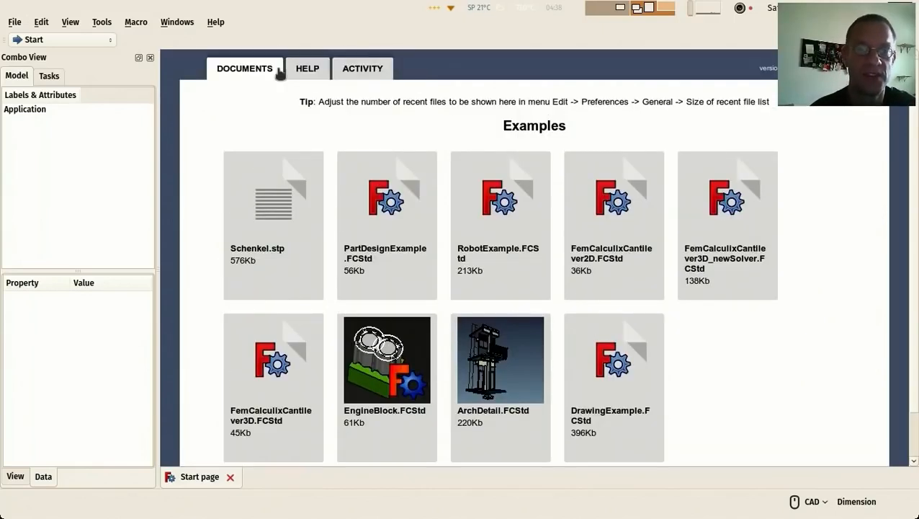
pyautogui.click(316, 76)
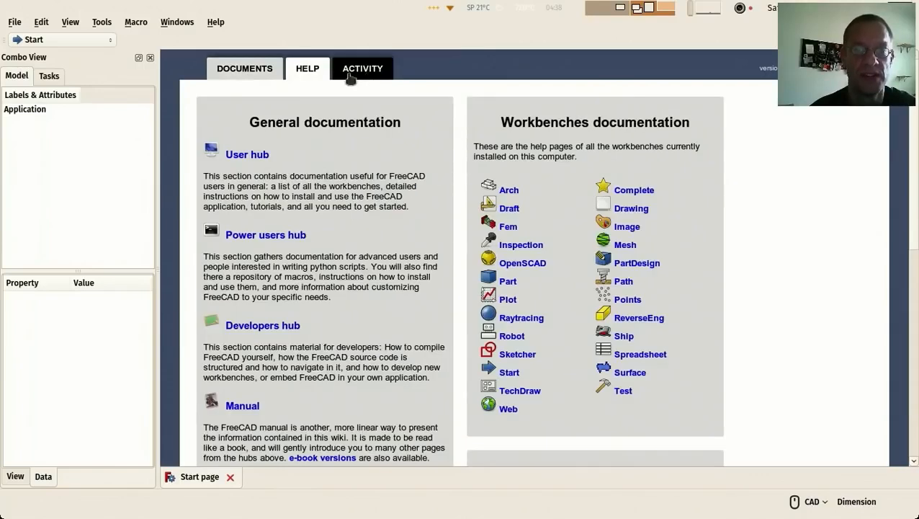
pyautogui.click(235, 72)
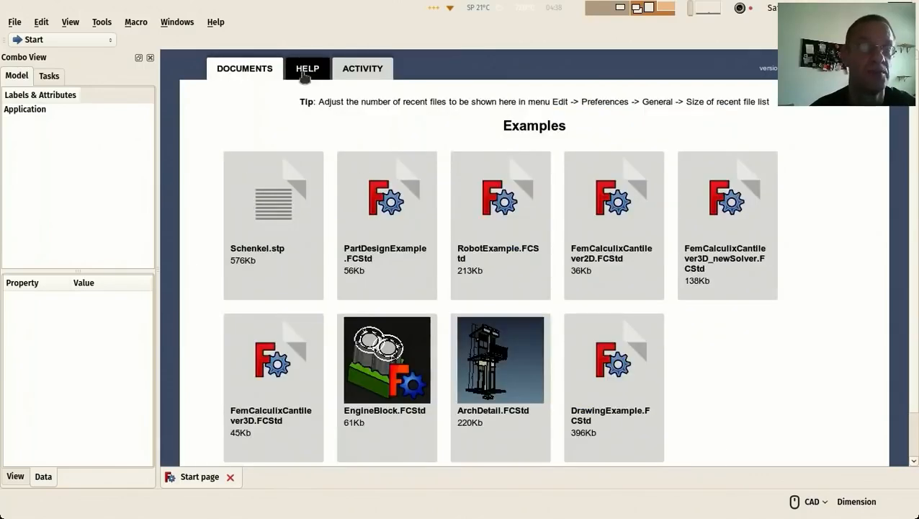
pyautogui.click(369, 73)
pyautogui.click(323, 71)
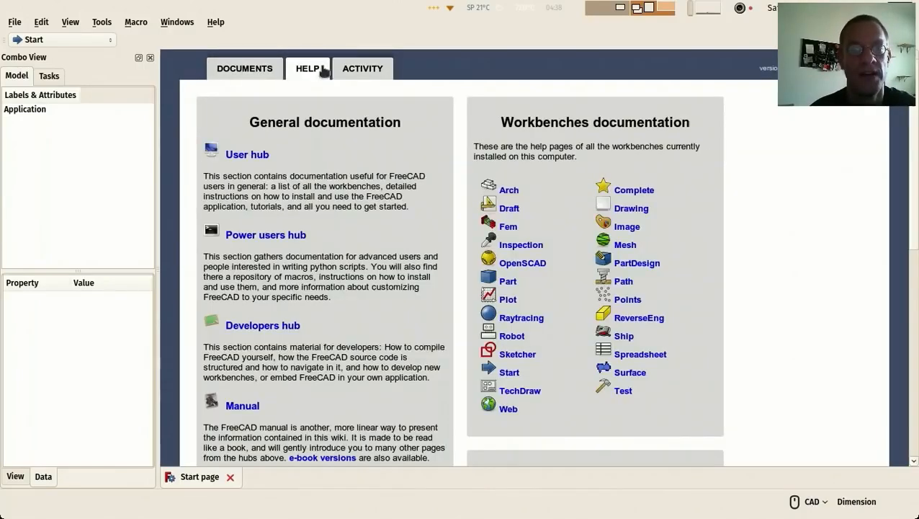
pyautogui.click(232, 68)
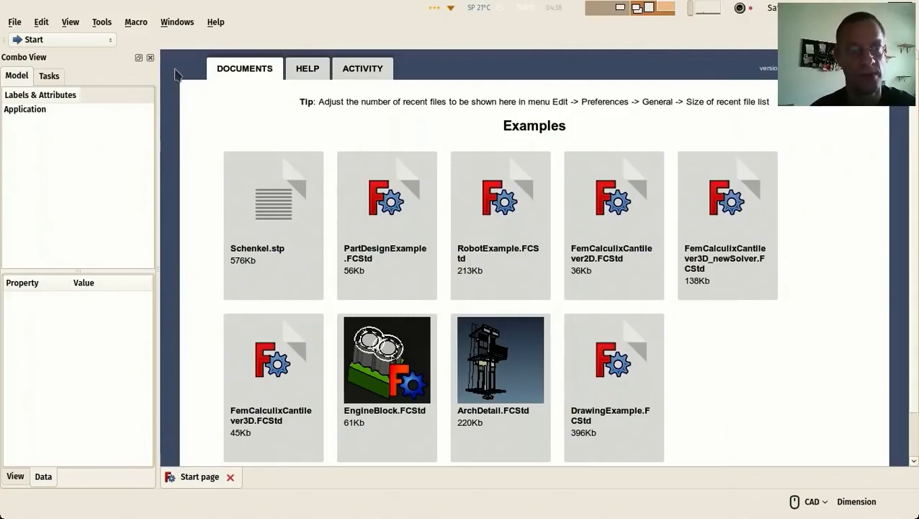
pyautogui.click(98, 23)
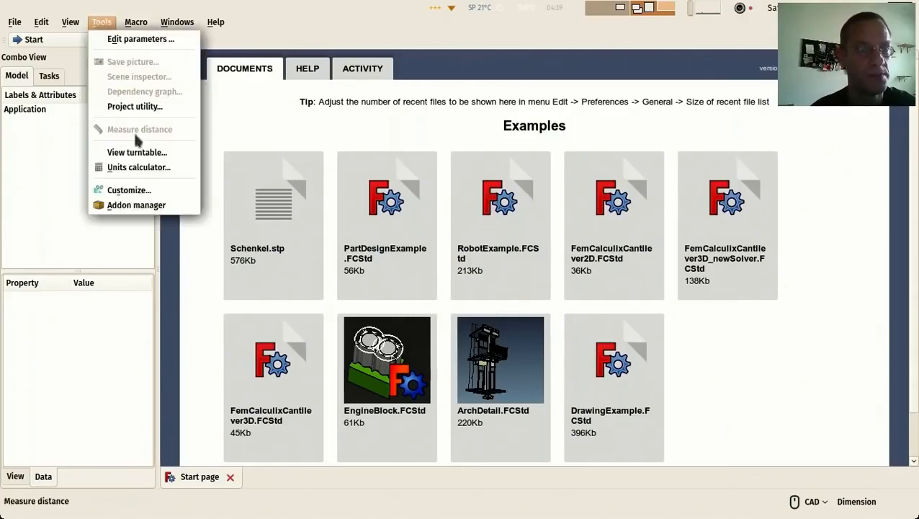
pyautogui.click(108, 205)
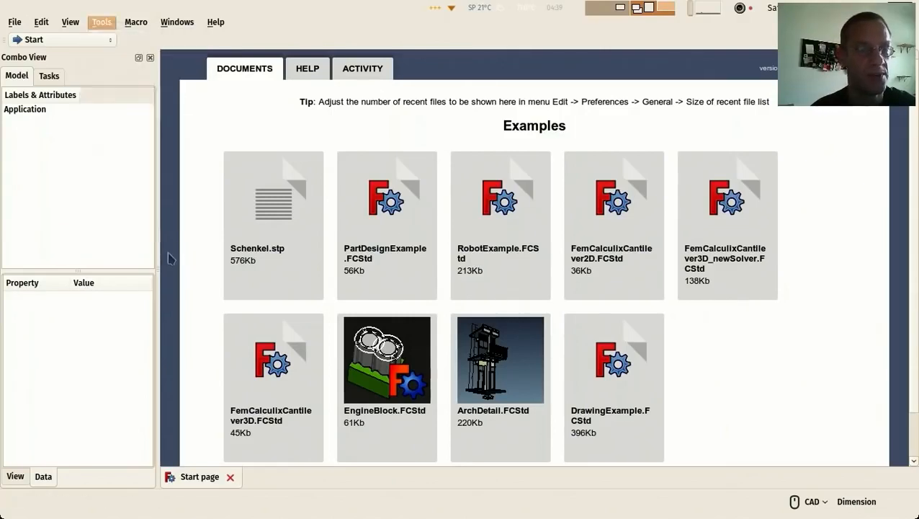
pyautogui.click(70, 40)
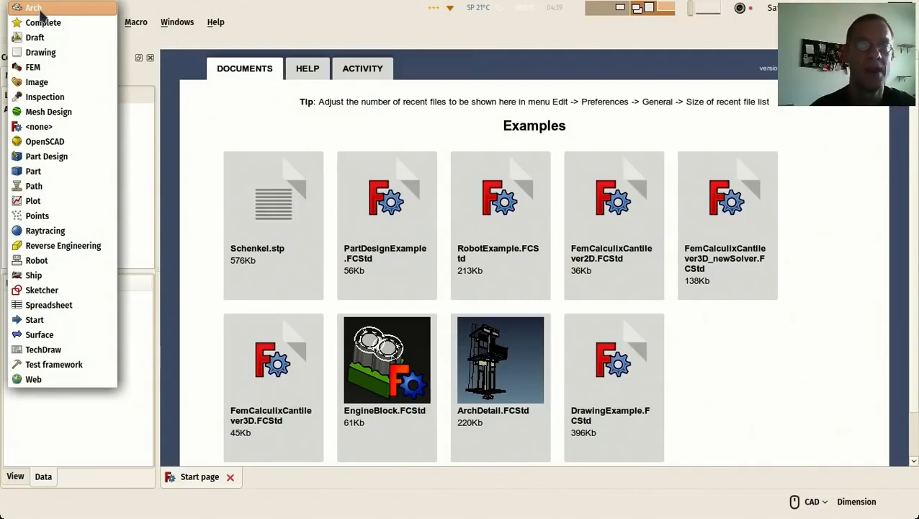
pyautogui.click(147, 45)
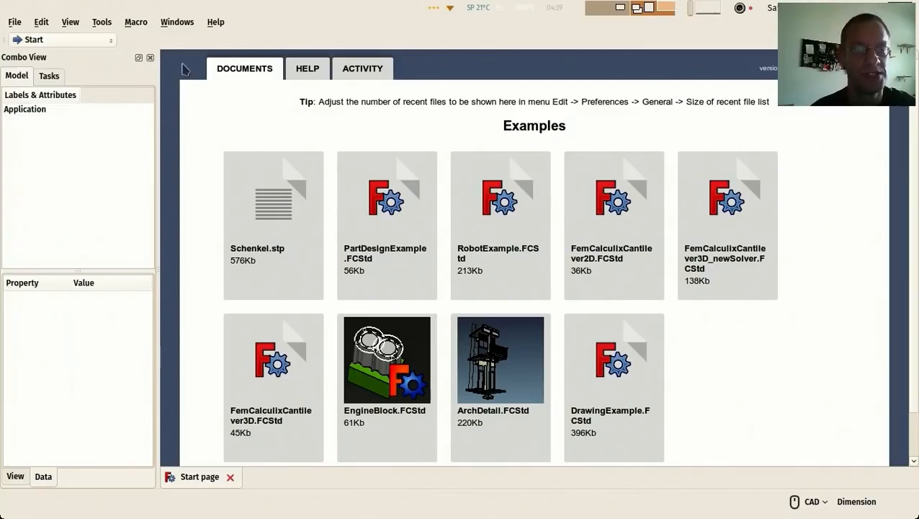
# Install the BIM workbench with the Addon manager, accepting the notice about unofficial addons, and close the manager.
pyautogui.click(108, 25)
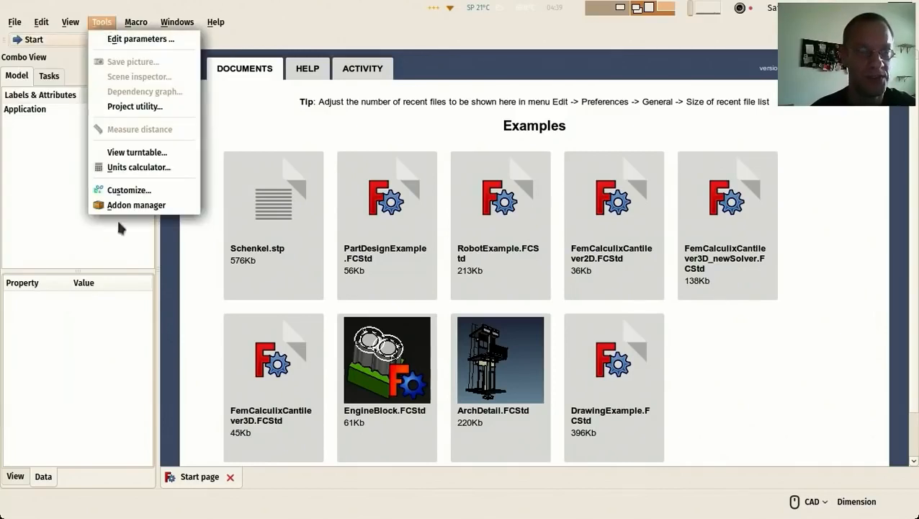
pyautogui.click(114, 204)
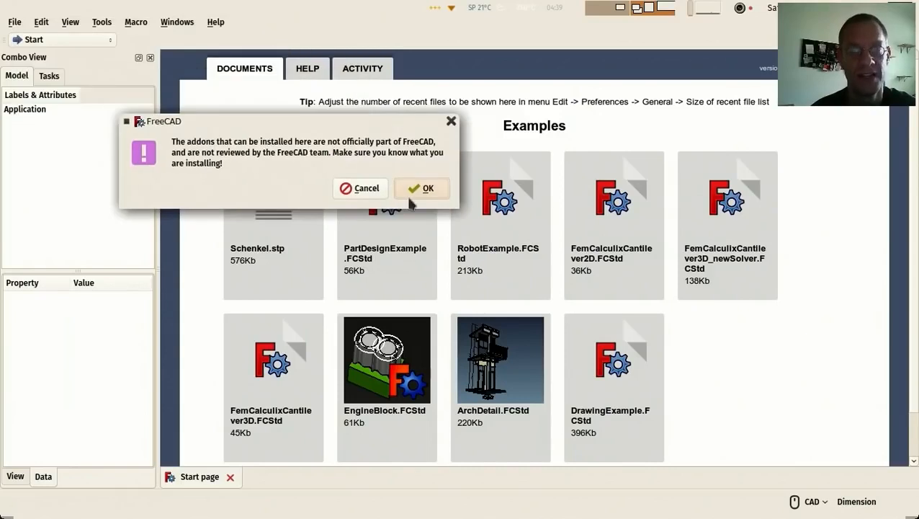
pyautogui.click(413, 185)
pyautogui.moveTo(173, 27); pyautogui.dragTo(255, 79)
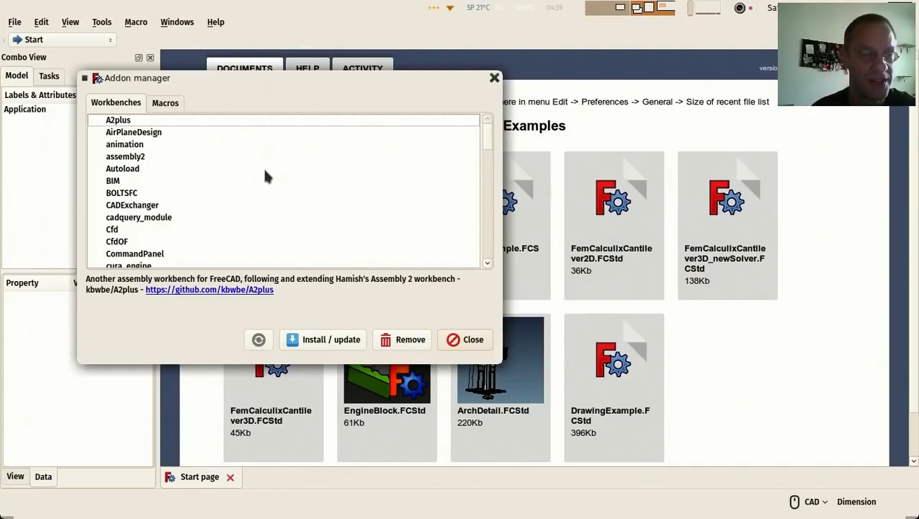
pyautogui.click(125, 185)
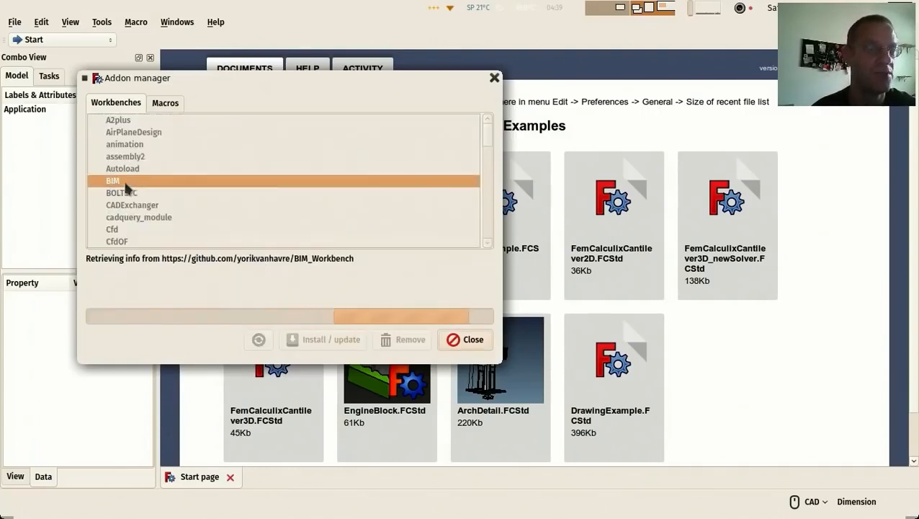
pyautogui.click(323, 339)
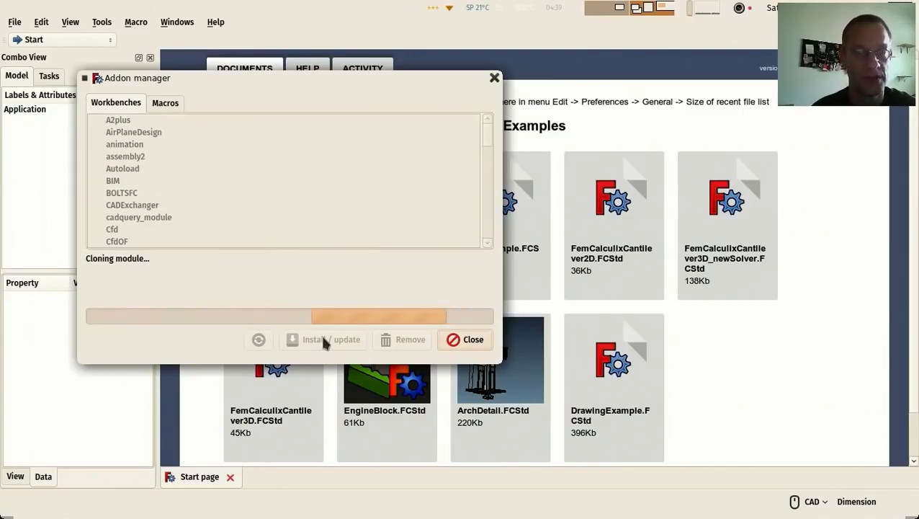
pyautogui.click(463, 339)
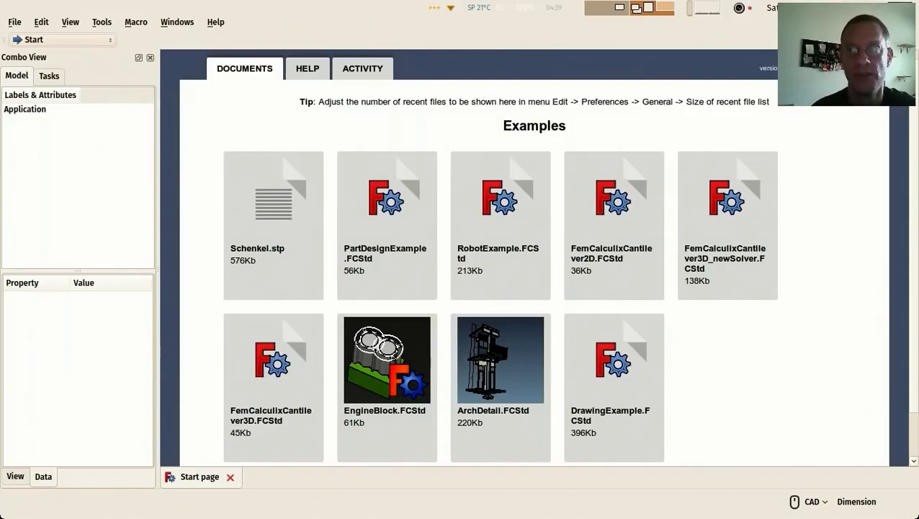
# Switch to the BIM workbench and accept its welcome message to proceed to the BIM setup.
pyautogui.click(45, 39)
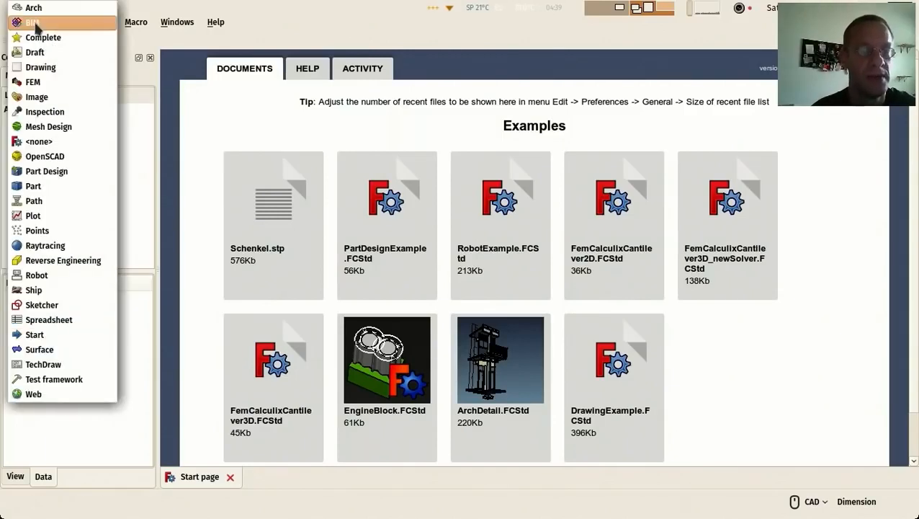
pyautogui.click(33, 24)
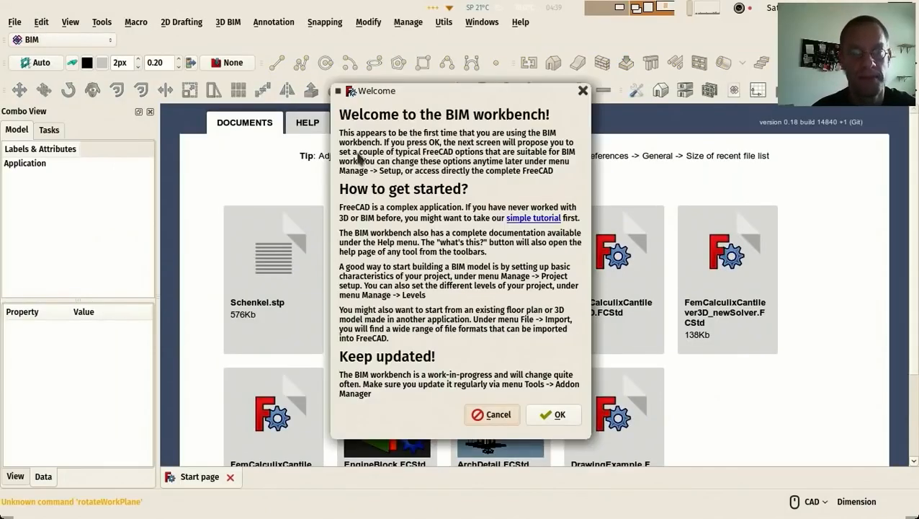
pyautogui.moveTo(484, 102); pyautogui.dragTo(460, 74)
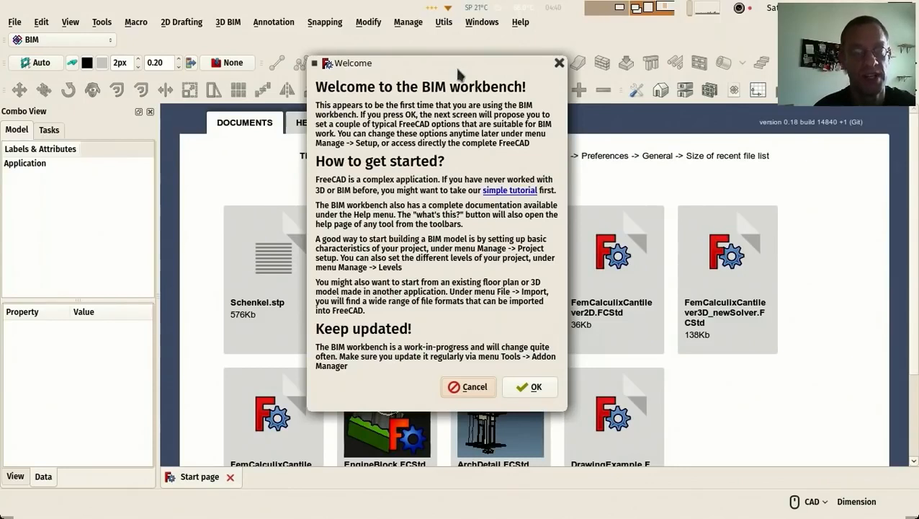
pyautogui.click(576, 205)
pyautogui.click(495, 207)
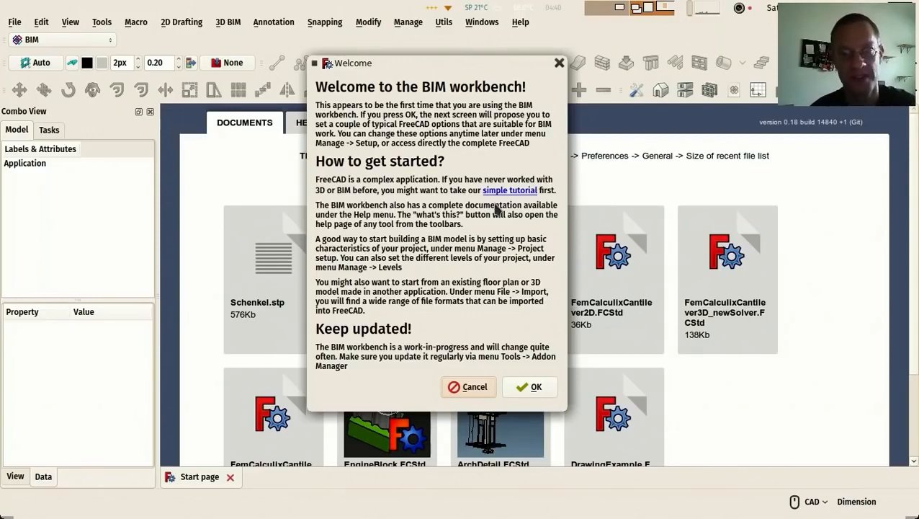
pyautogui.click(530, 389)
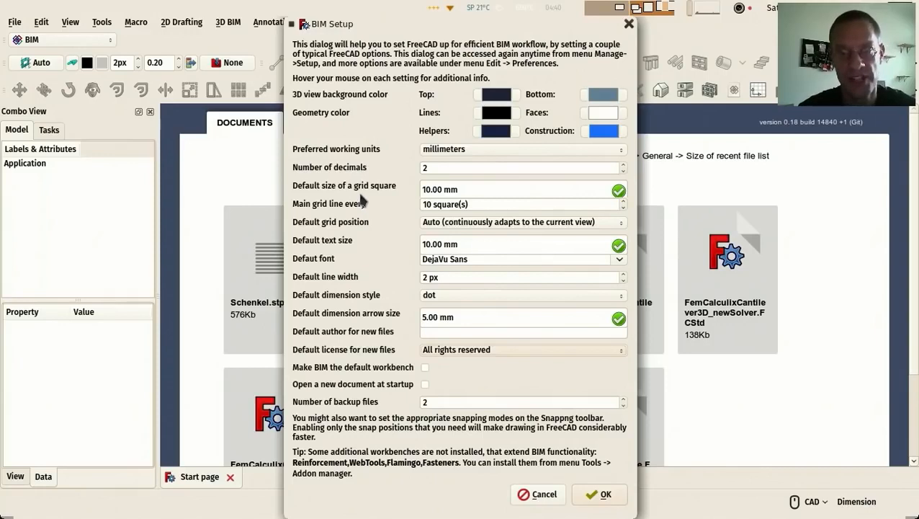
# Set the preferred working units to centimeters in the BIM setup.
pyautogui.click(509, 151)
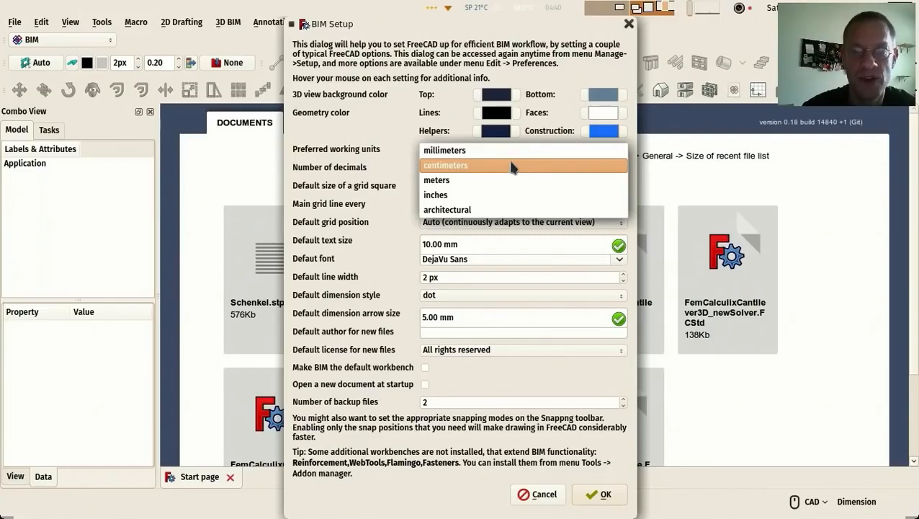
pyautogui.click(513, 165)
pyautogui.click(453, 167)
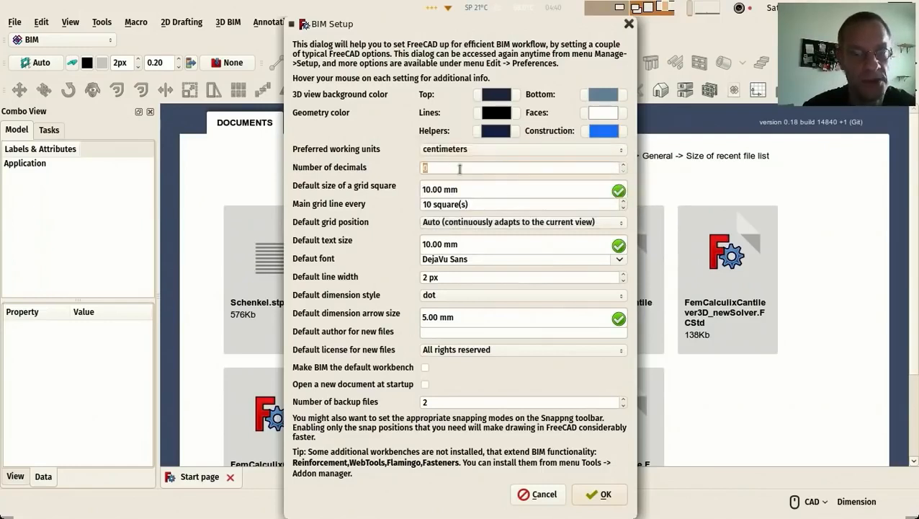
# Set the preferred working units to meters and the default grid square size to 10cm, and apply the BIM setup.
pyautogui.click(476, 150)
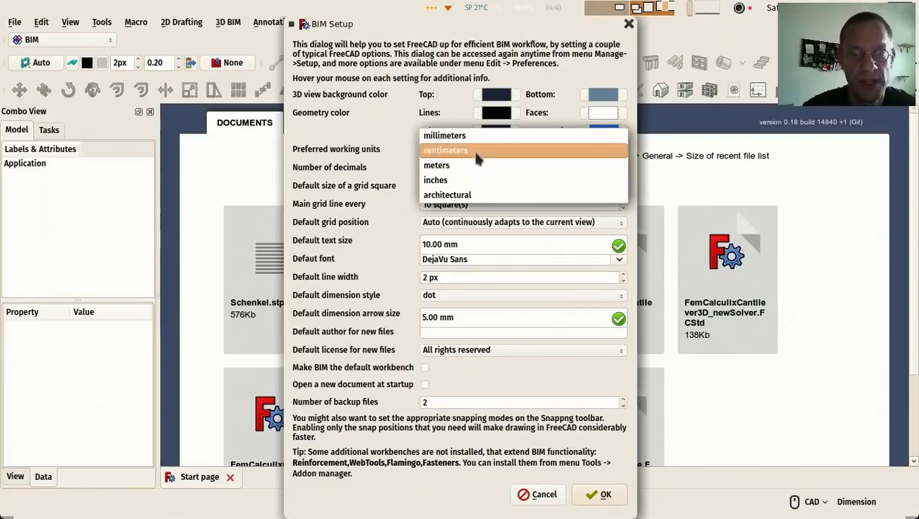
pyautogui.click(469, 168)
pyautogui.moveTo(453, 168)
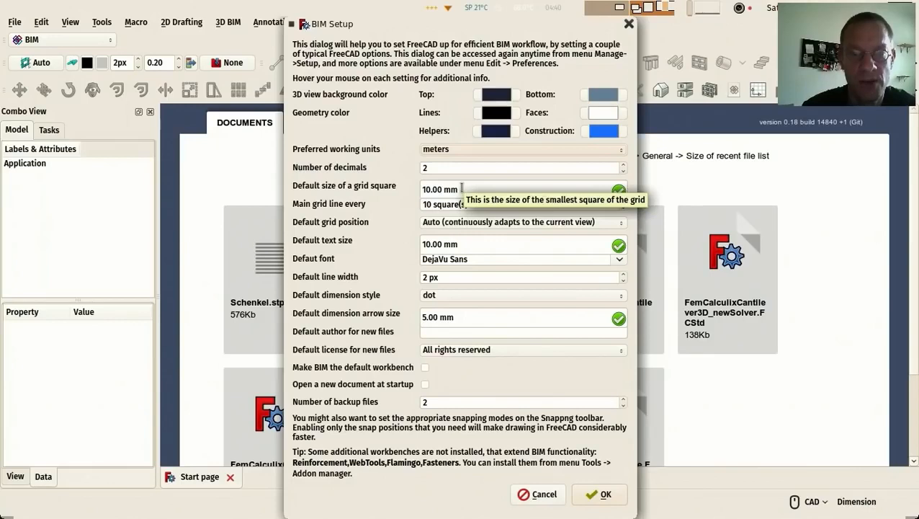
pyautogui.moveTo(464, 188); pyautogui.dragTo(411, 189)
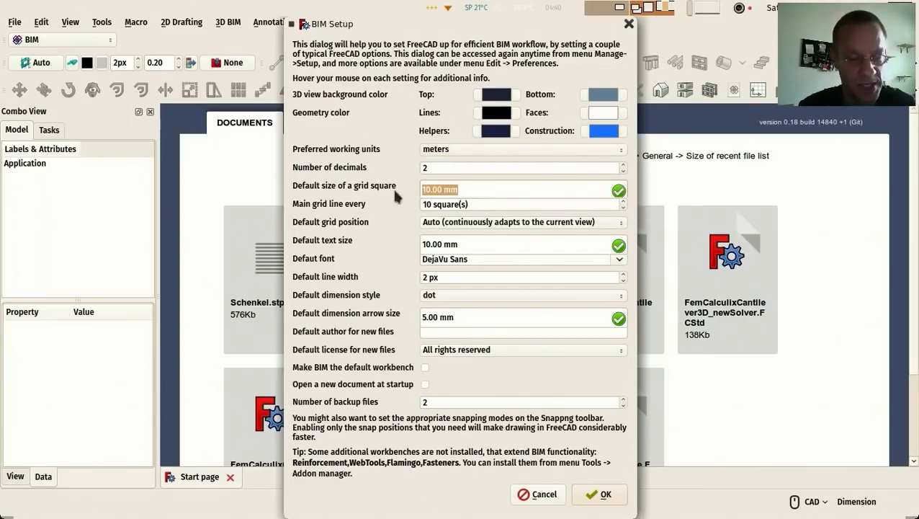
pyautogui.write('10cm')
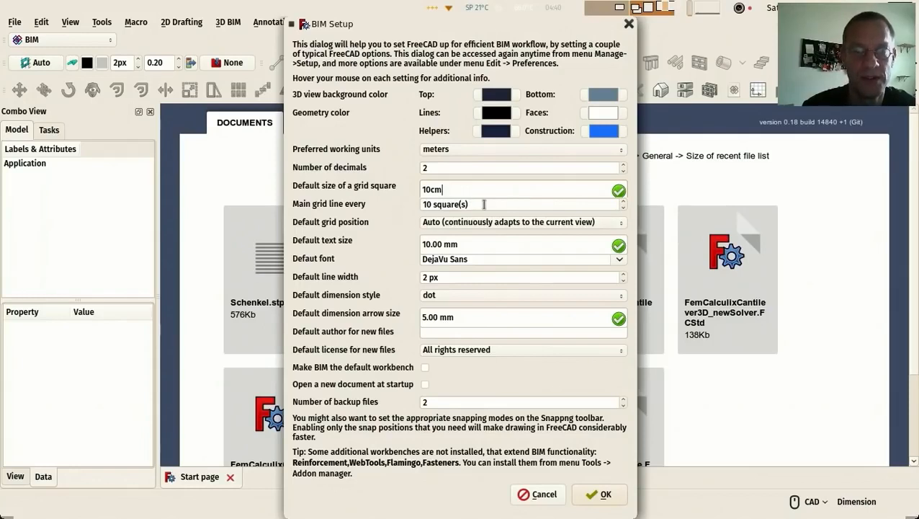
pyautogui.moveTo(533, 192)
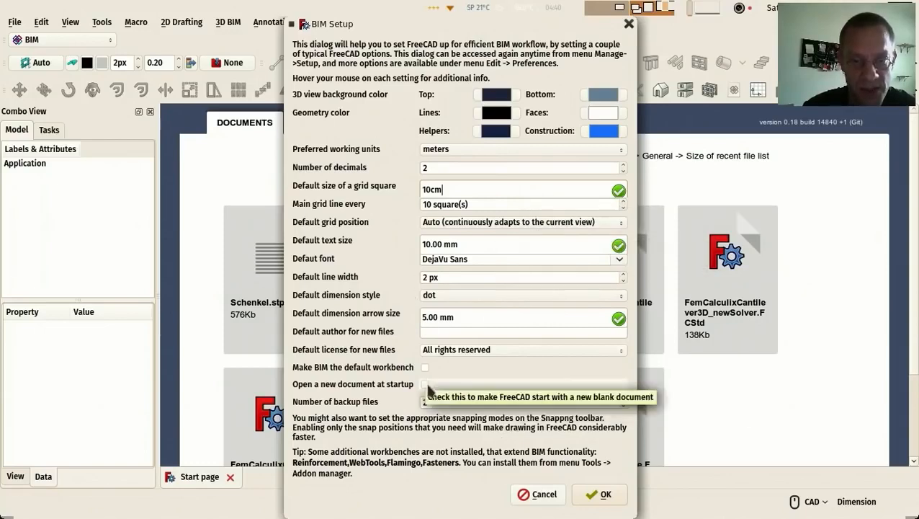
pyautogui.click(600, 495)
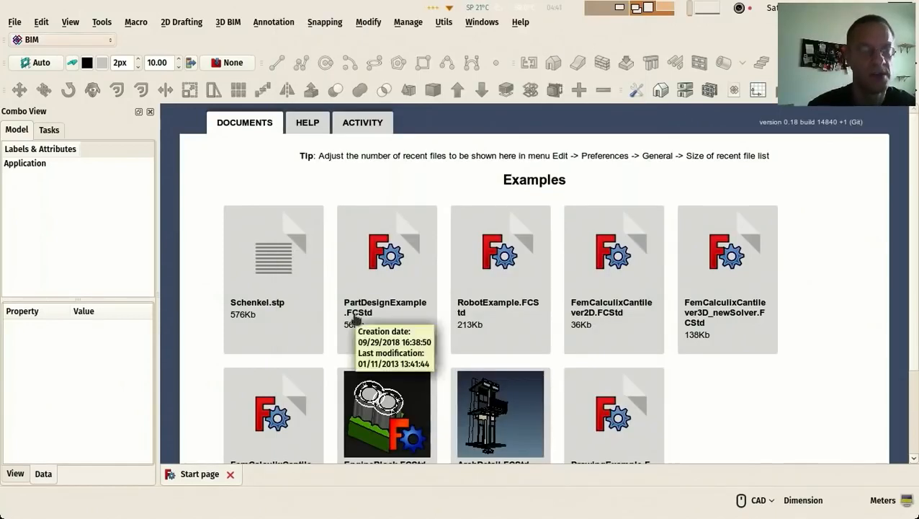
# Create a new empty document and close the start page.
pyautogui.click(15, 22)
pyautogui.click(40, 42)
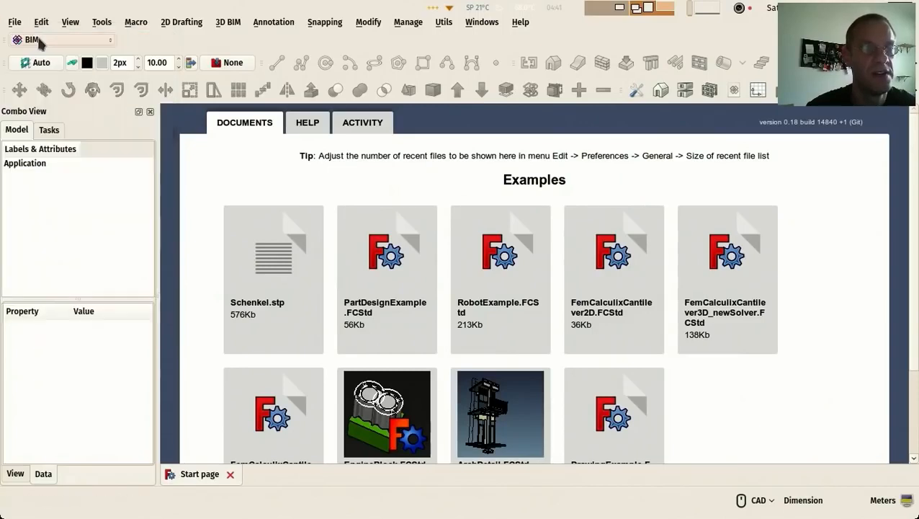
pyautogui.click(202, 472)
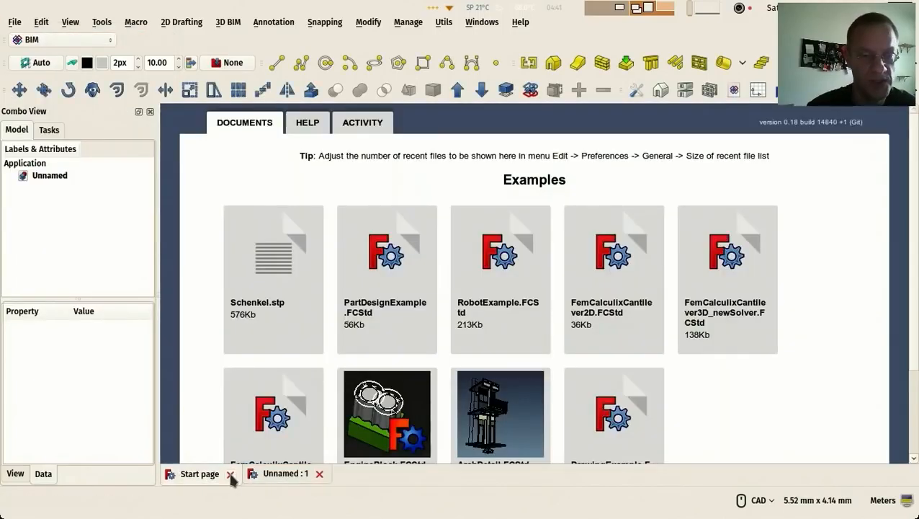
pyautogui.click(230, 473)
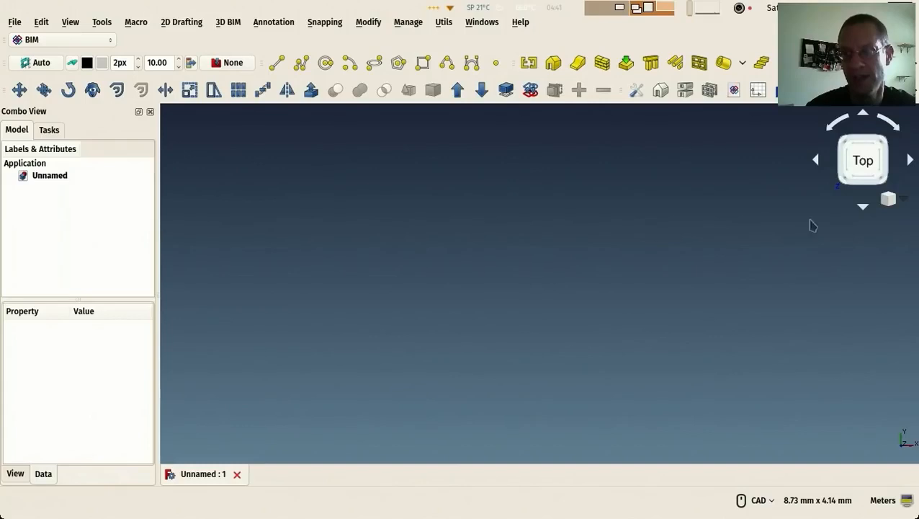
# Change the 3D view's mouse navigation style to Gesture.
pyautogui.click(863, 119)
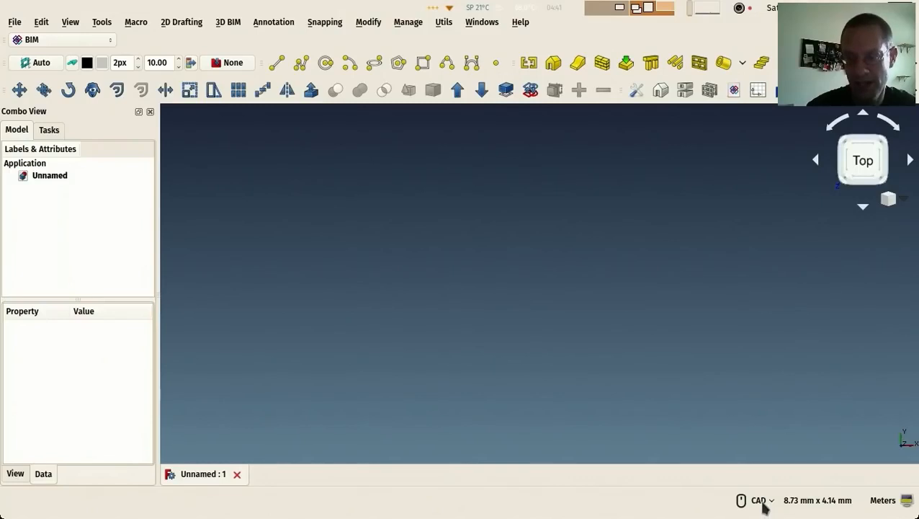
pyautogui.moveTo(765, 507)
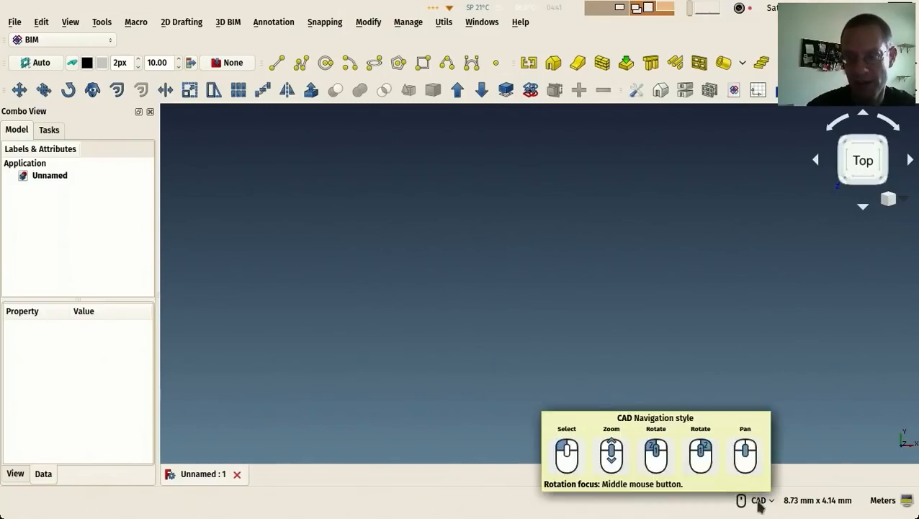
pyautogui.click(759, 503)
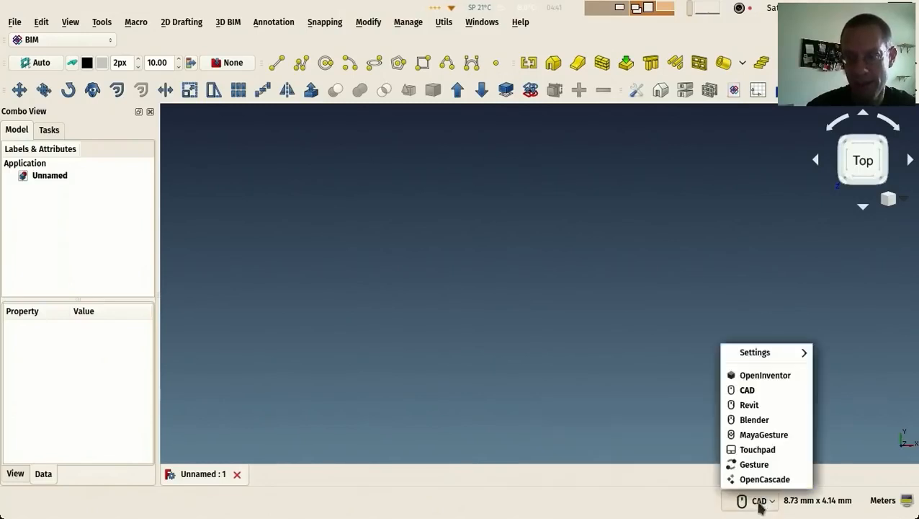
pyautogui.click(756, 464)
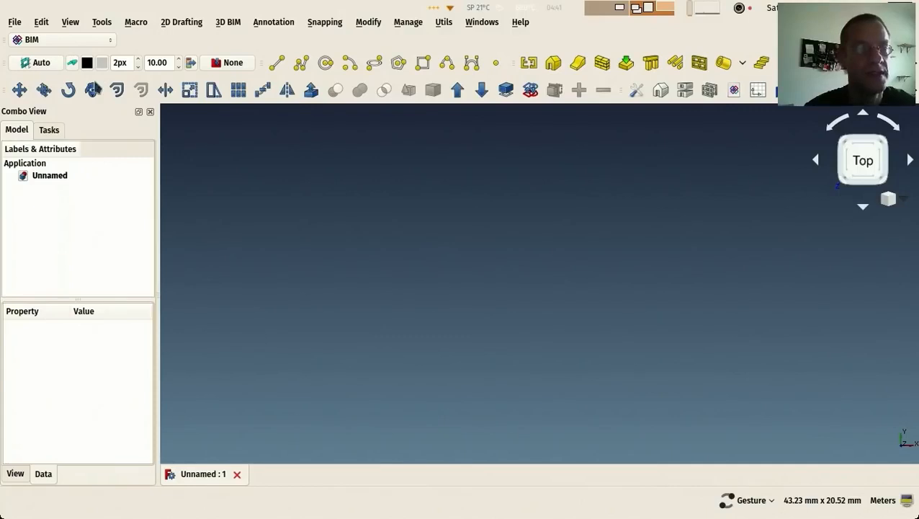
# Set the working plane to XY (top) with its drawing grid.
pyautogui.click(41, 64)
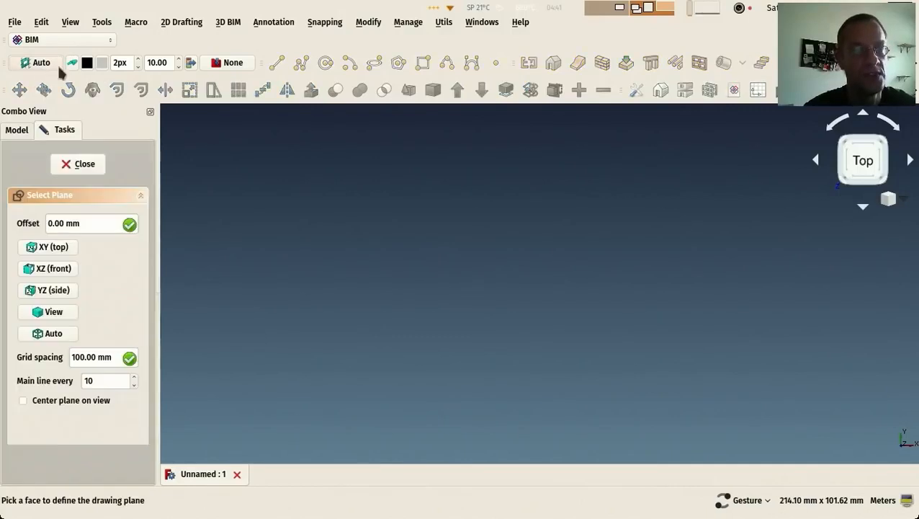
pyautogui.click(55, 248)
pyautogui.rightClick(494, 261)
pyautogui.click(458, 313)
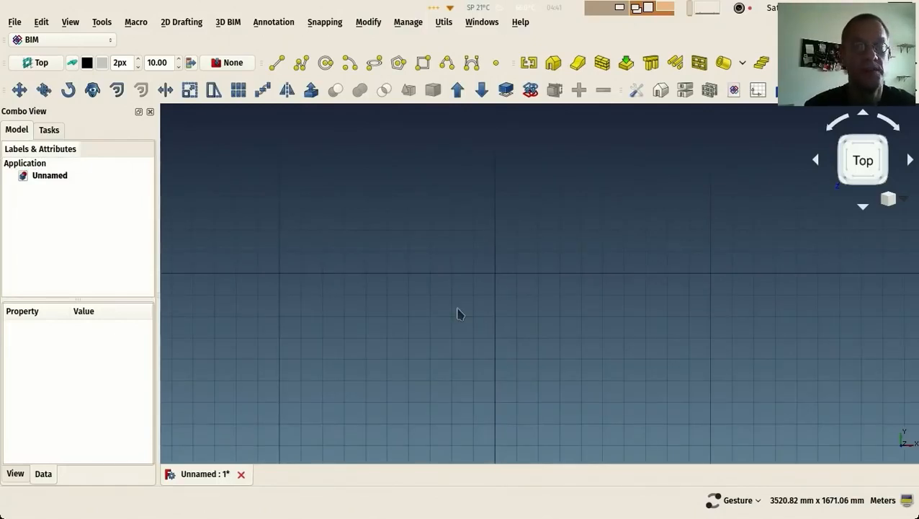
pyautogui.scroll(-5, 459, 313)
pyautogui.scroll(4, 426, 316)
pyautogui.moveTo(449, 310); pyautogui.dragTo(354, 341, button='right')
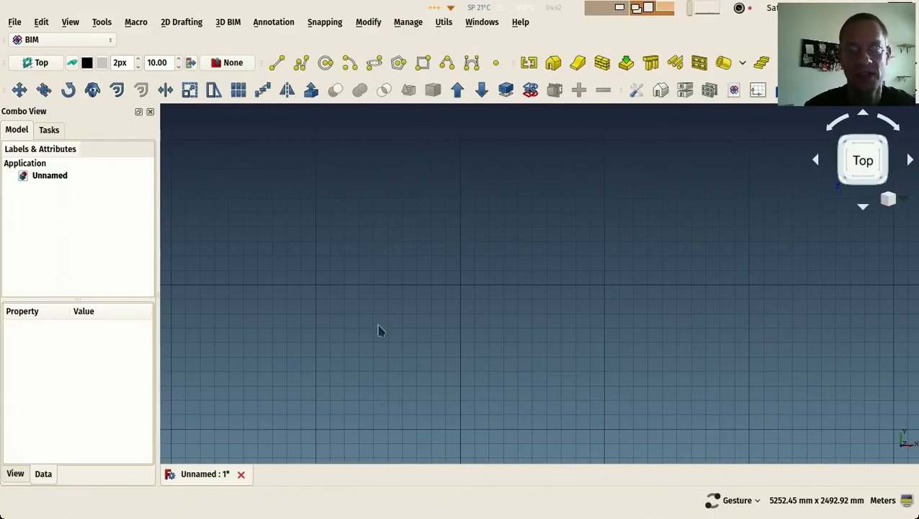
pyautogui.moveTo(422, 305); pyautogui.dragTo(471, 277, button='right')
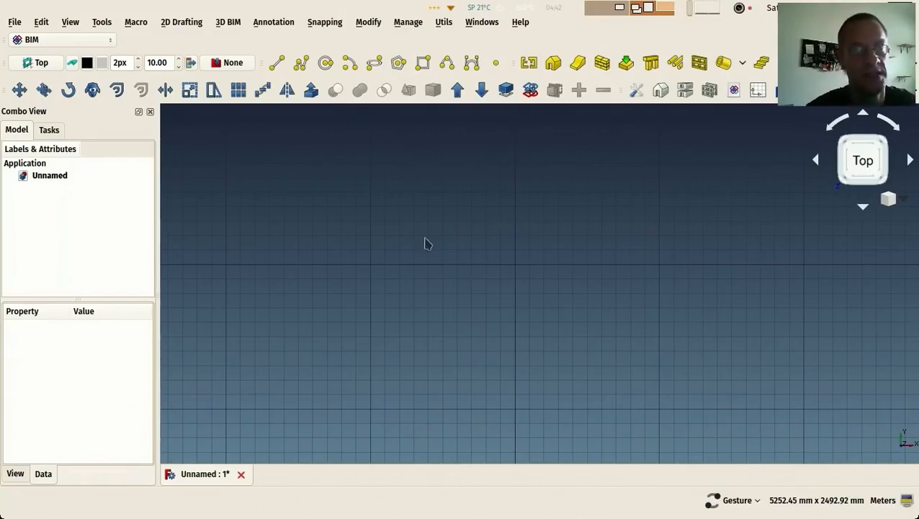
pyautogui.click(29, 63)
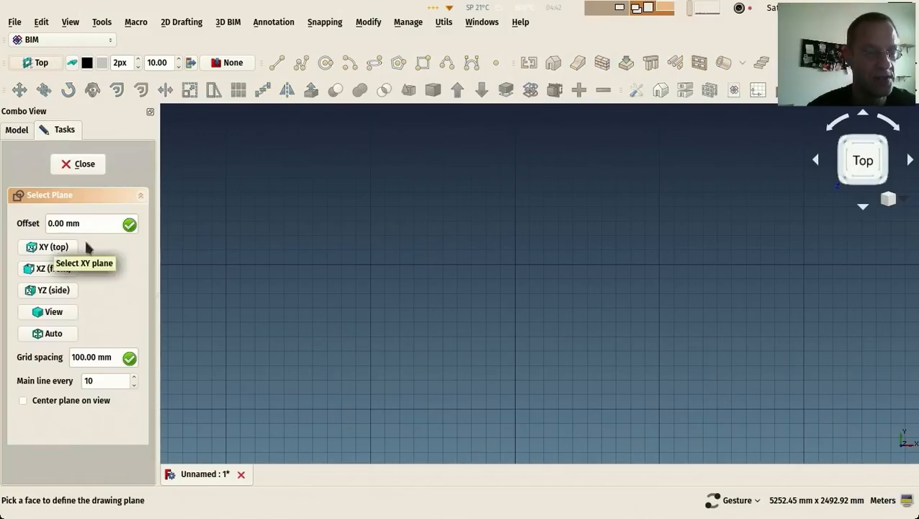
pyautogui.click(52, 249)
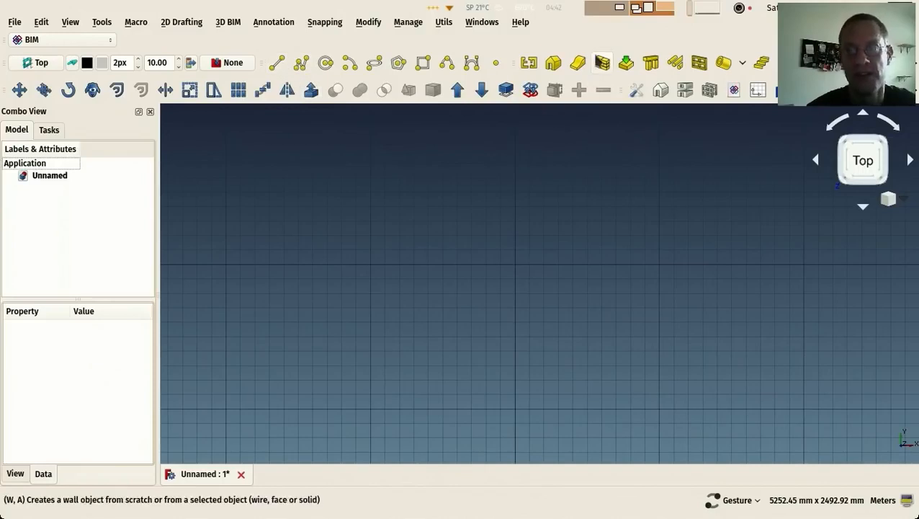
# Draw a 2000 mm long wall, 200 mm wide and 3000 mm high, from the origin along the X axis.
pyautogui.click(602, 62)
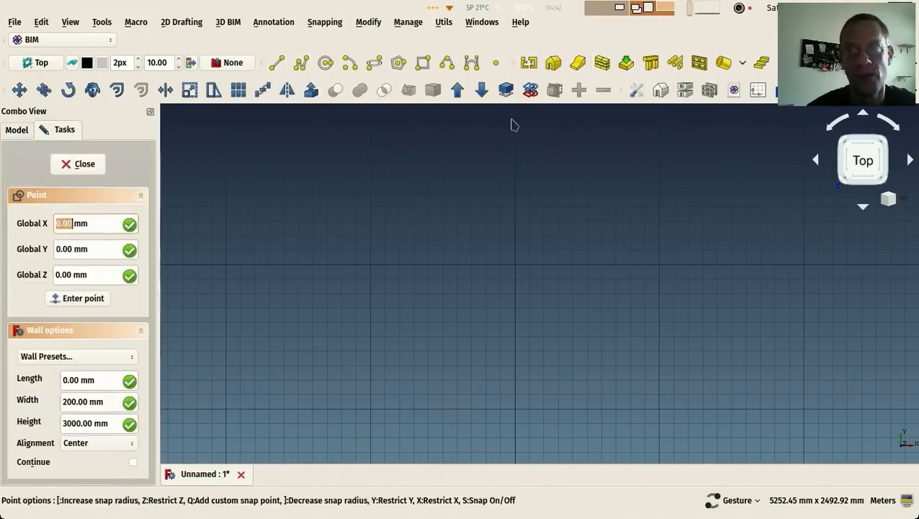
pyautogui.click(515, 263)
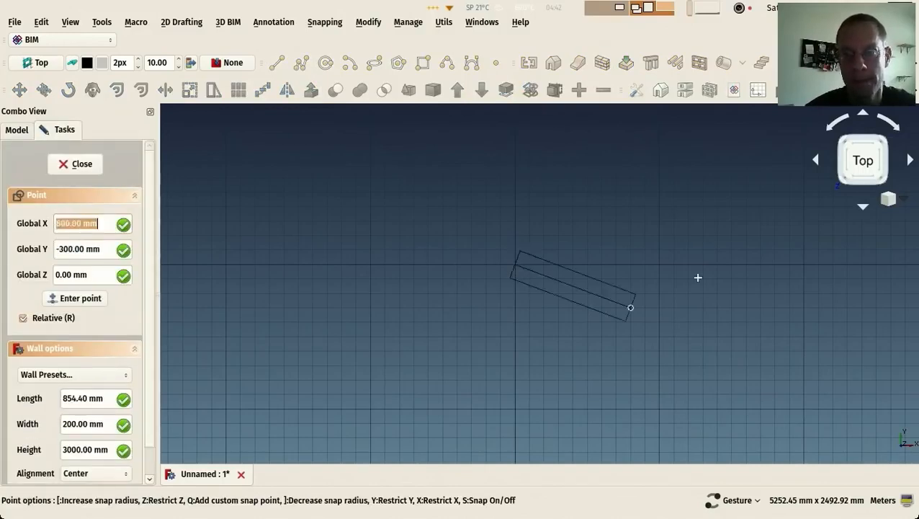
pyautogui.click(806, 263)
# Examine the new wall from above and in perspective.
pyautogui.moveTo(520, 322); pyautogui.dragTo(358, 377, button='right')
pyautogui.scroll(-5, 377, 291)
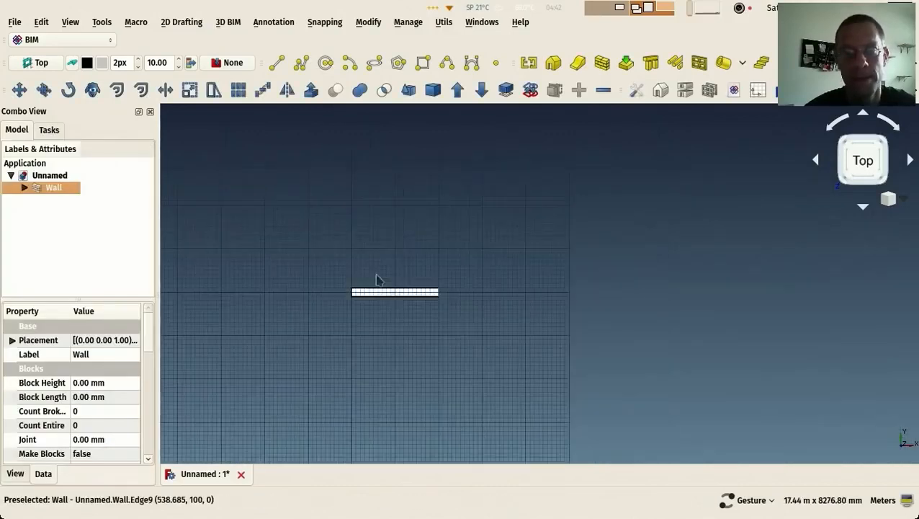
pyautogui.scroll(5, 353, 274)
pyautogui.moveTo(353, 275); pyautogui.dragTo(353, 209)
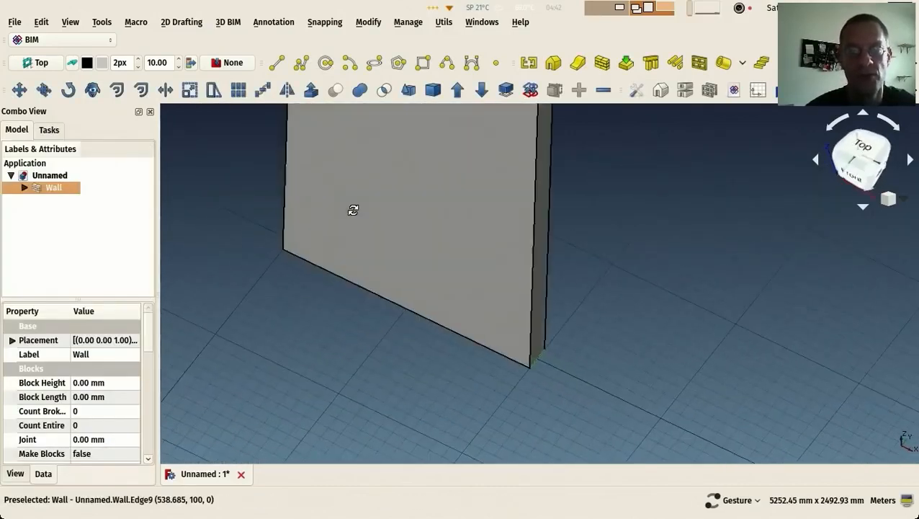
pyautogui.scroll(-5, 351, 273)
pyautogui.moveTo(351, 273); pyautogui.dragTo(365, 333)
pyautogui.click(343, 298)
pyautogui.scroll(3, 349, 294)
# Place two 100 x 100 mm columns on the wall's axis, one just beyond each end of the wall.
pyautogui.press('2')
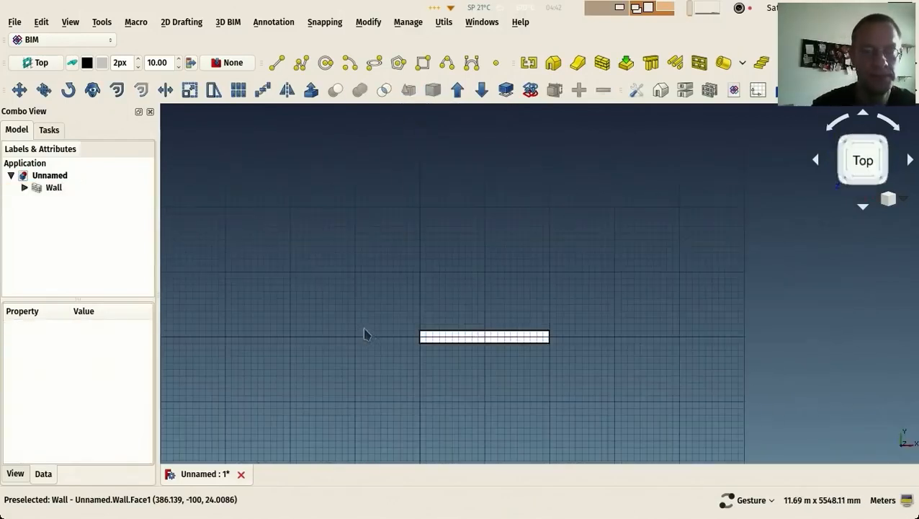
pyautogui.scroll(3, 444, 204)
pyautogui.moveTo(444, 204); pyautogui.dragTo(443, 157, button='right')
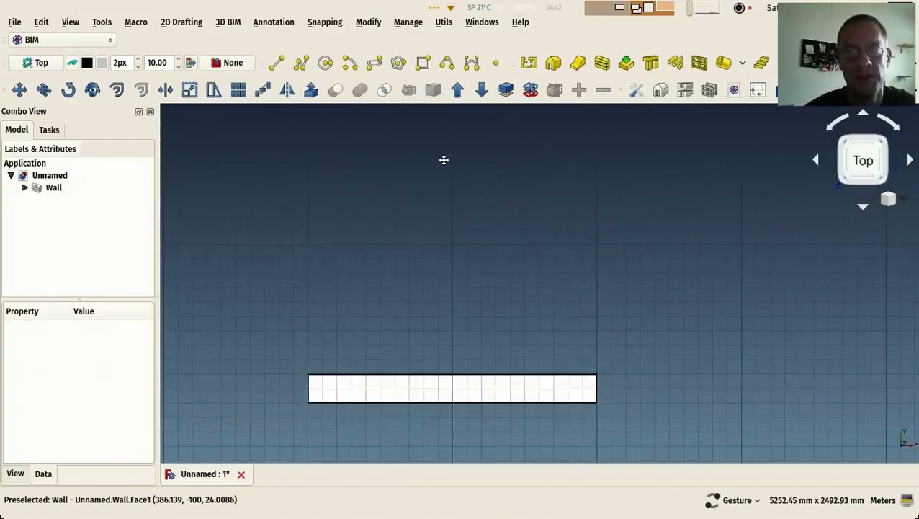
pyautogui.click(651, 64)
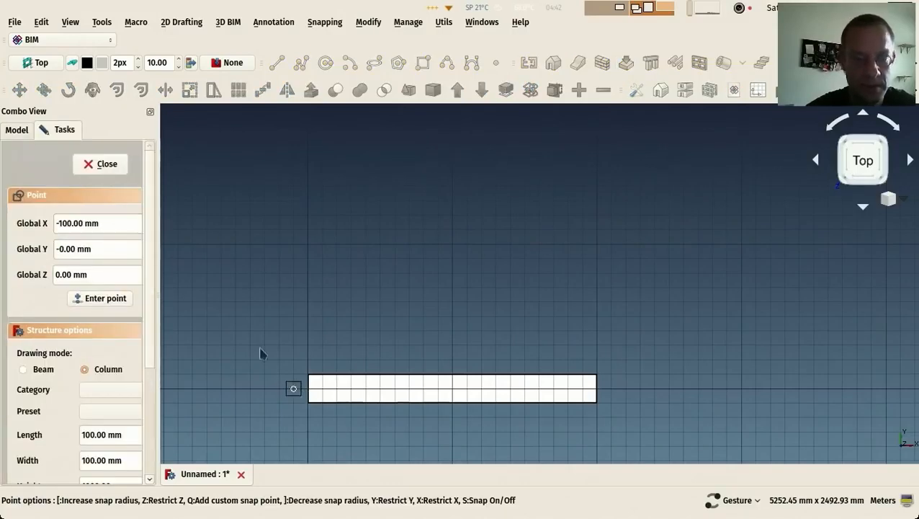
pyautogui.click(293, 390)
pyautogui.click(580, 236)
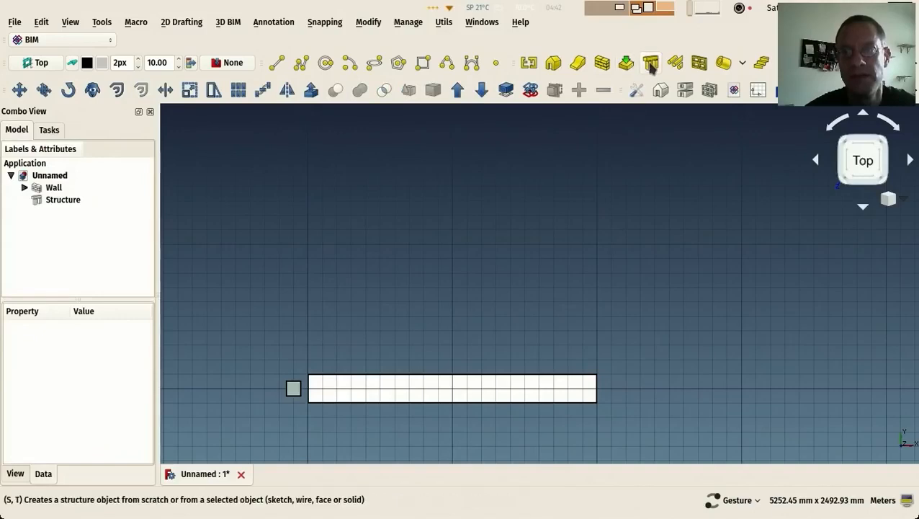
pyautogui.click(651, 64)
pyautogui.click(625, 389)
# Set the height of both columns to 3000 mm.
pyautogui.press('0')
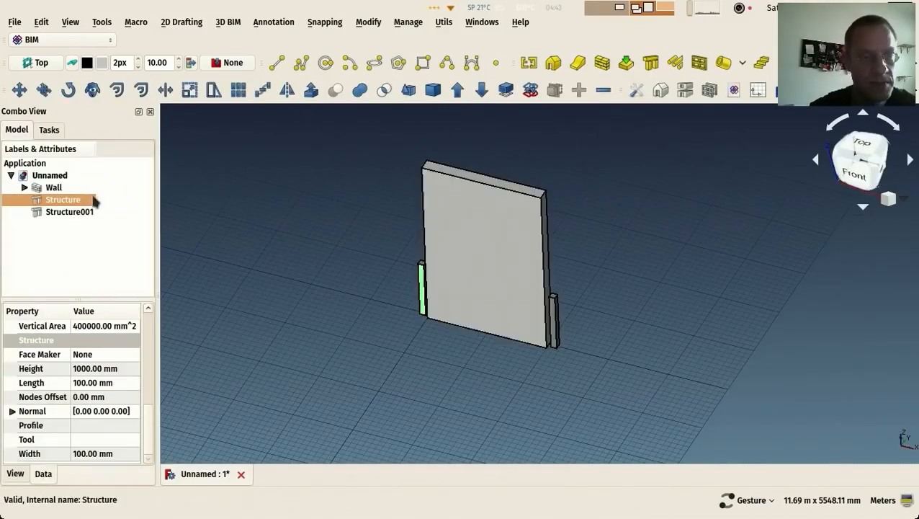
pyautogui.keyDown('ctrl'); pyautogui.click(70, 214); pyautogui.keyUp('ctrl')
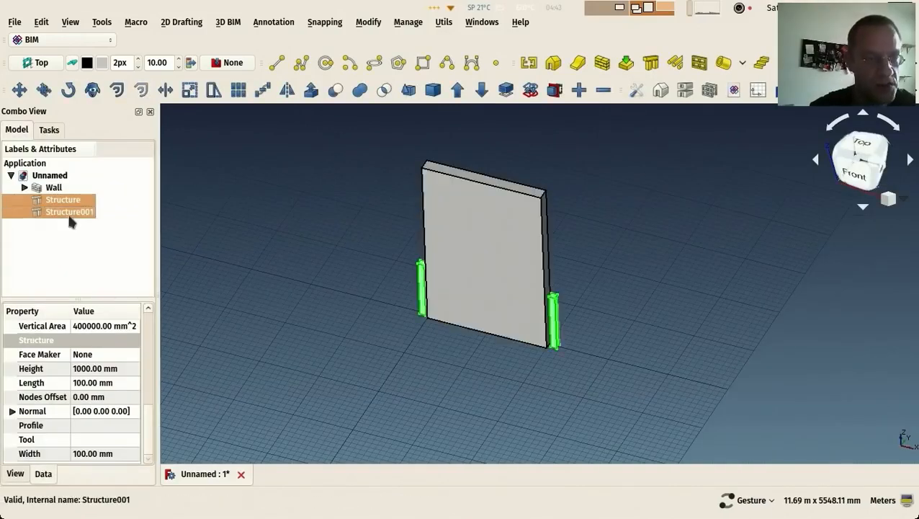
pyautogui.click(126, 368)
pyautogui.write('3')
pyautogui.press('Return')
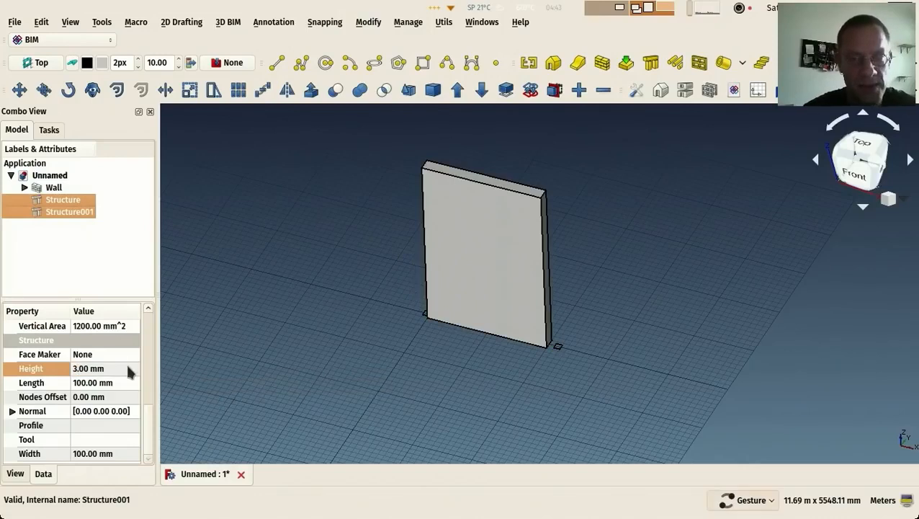
pyautogui.click(127, 368)
pyautogui.write('3000')
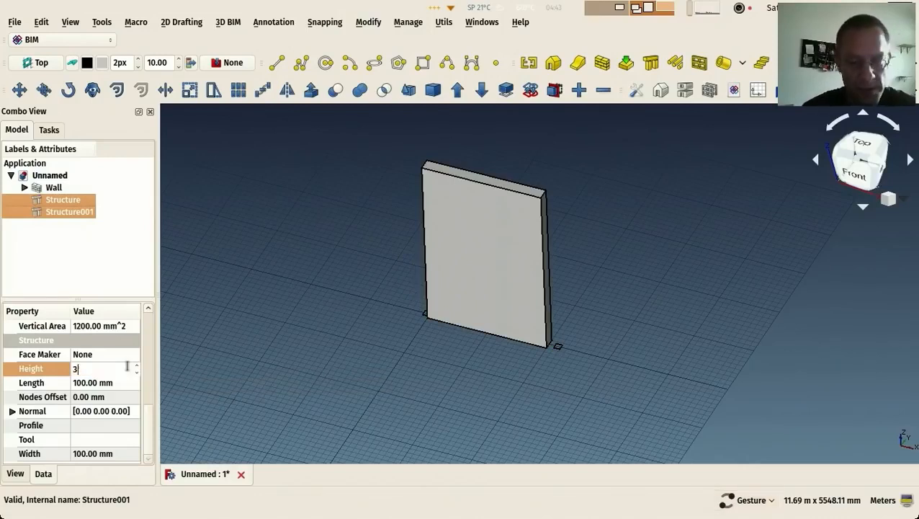
pyautogui.press('Return')
# Set the length and width of both columns to 20 cm.
pyautogui.moveTo(356, 271); pyautogui.dragTo(353, 266)
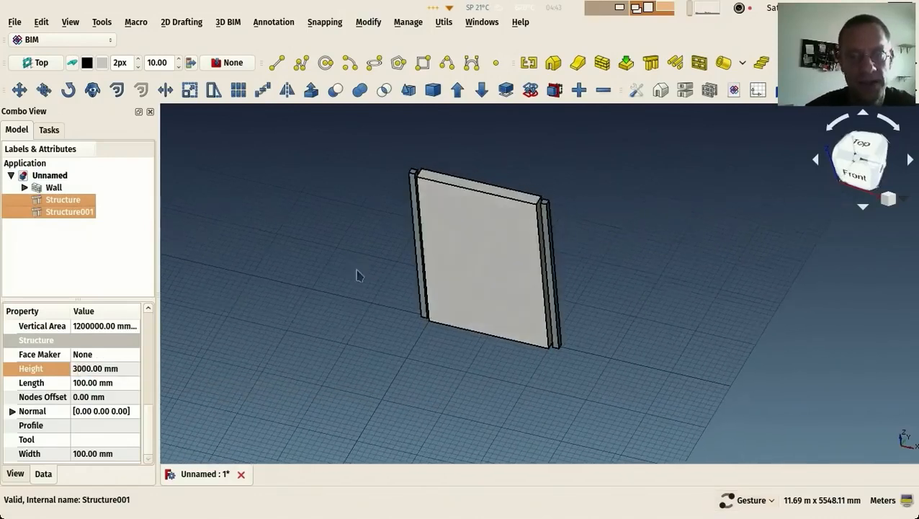
pyautogui.click(120, 382)
pyautogui.write('20cm')
pyautogui.press('Return')
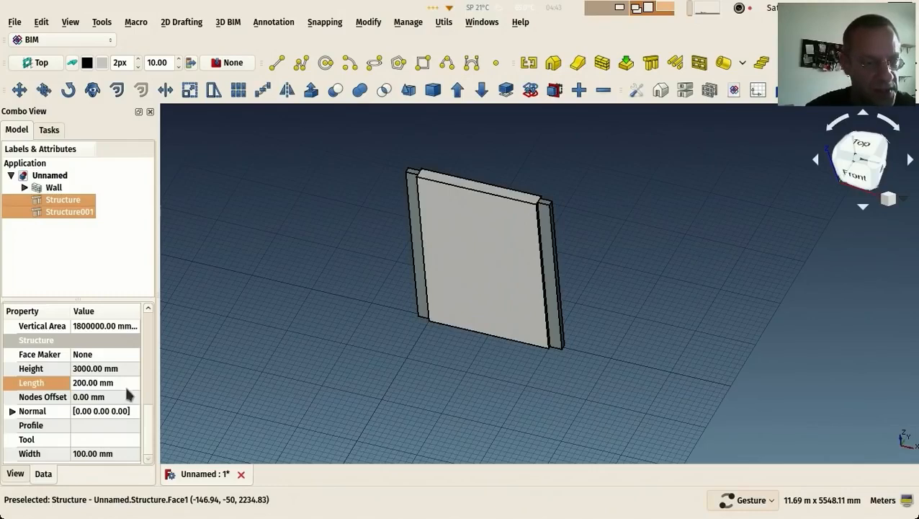
pyautogui.click(121, 452)
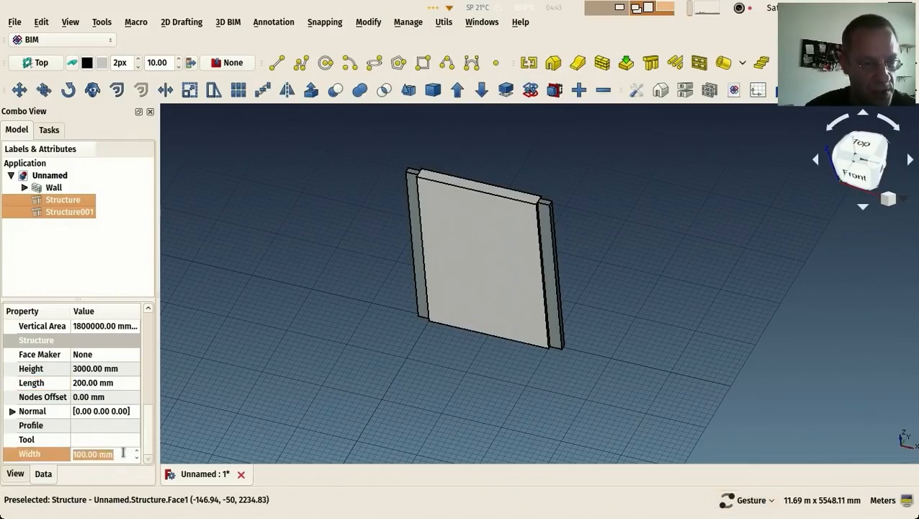
pyautogui.write('20cm')
pyautogui.press('Return')
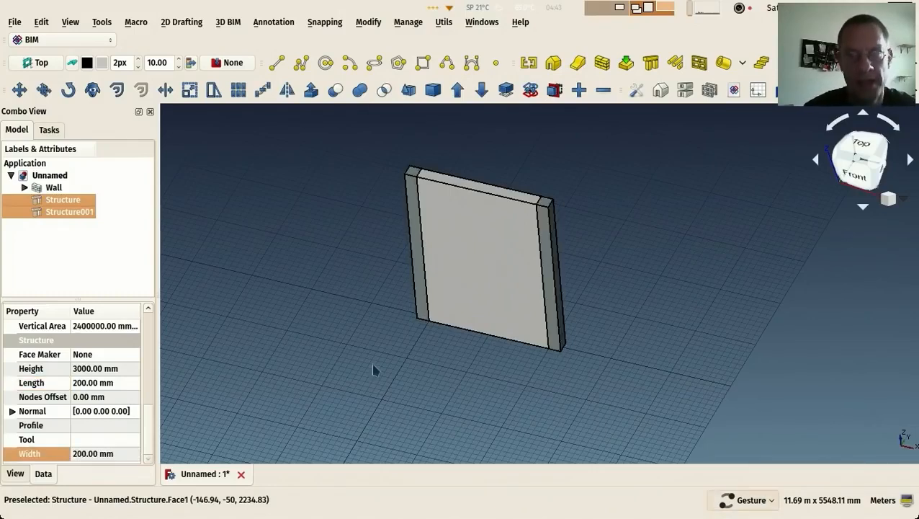
# Examine from several angles how the two columns fit against the ends of the wall.
pyautogui.click(455, 222)
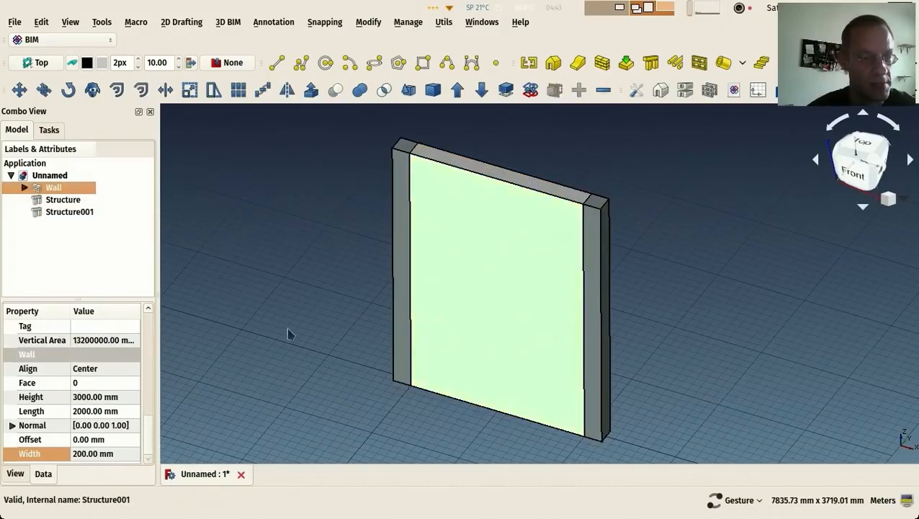
pyautogui.click(333, 267)
pyautogui.press('2')
pyautogui.moveTo(363, 245); pyautogui.dragTo(317, 191, button='right')
pyautogui.press('0')
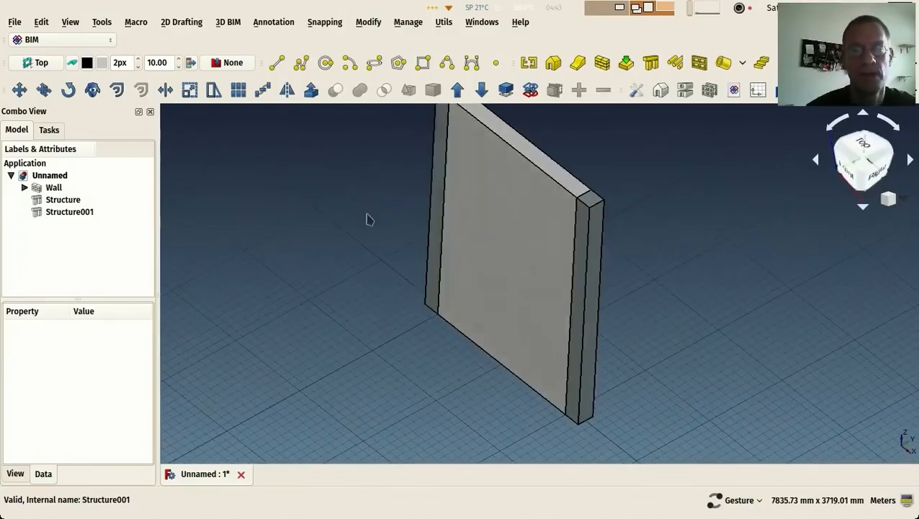
pyautogui.click(50, 189)
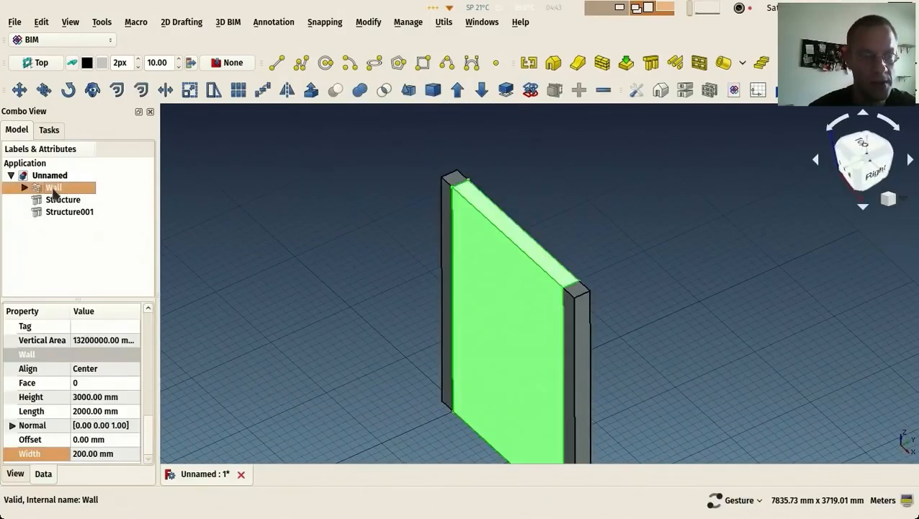
pyautogui.click(63, 215)
pyautogui.moveTo(290, 383); pyautogui.dragTo(323, 378)
pyautogui.moveTo(317, 212); pyautogui.dragTo(336, 212)
pyautogui.scroll(-2, 344, 234)
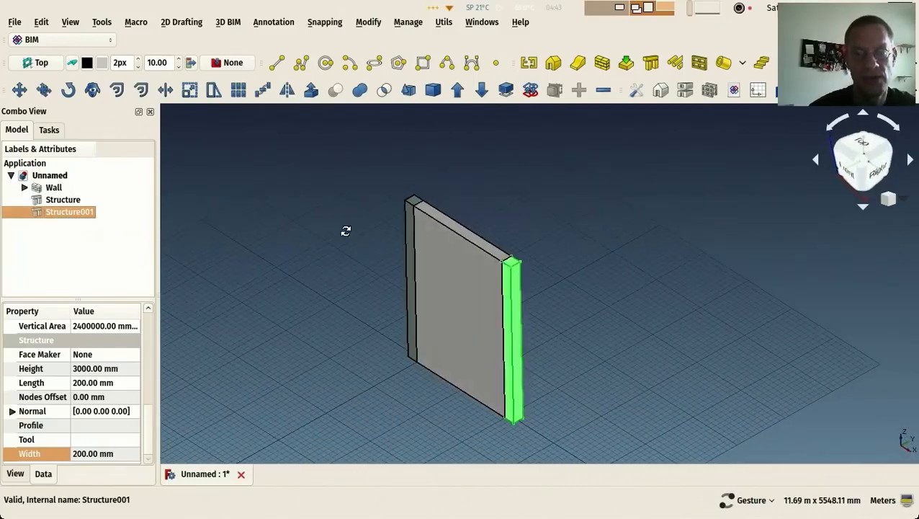
pyautogui.click(365, 243)
pyautogui.scroll(2, 414, 207)
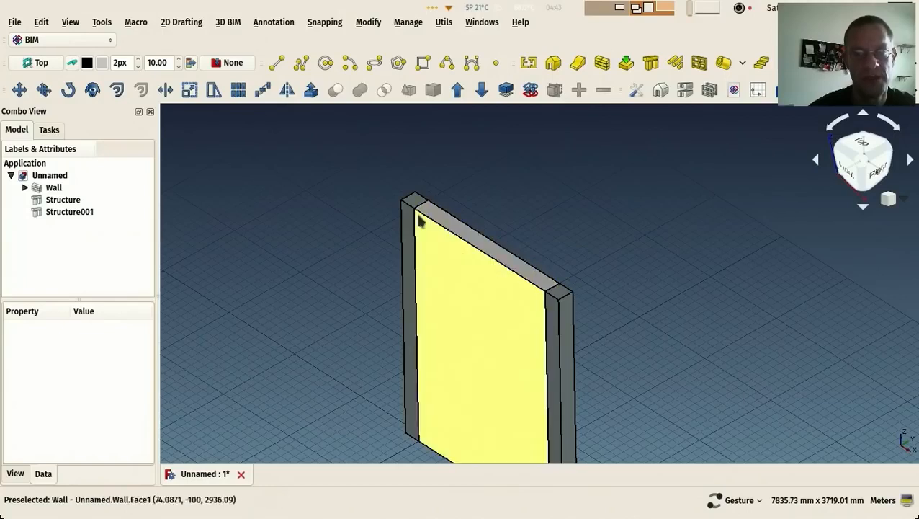
pyautogui.moveTo(271, 227); pyautogui.dragTo(304, 282)
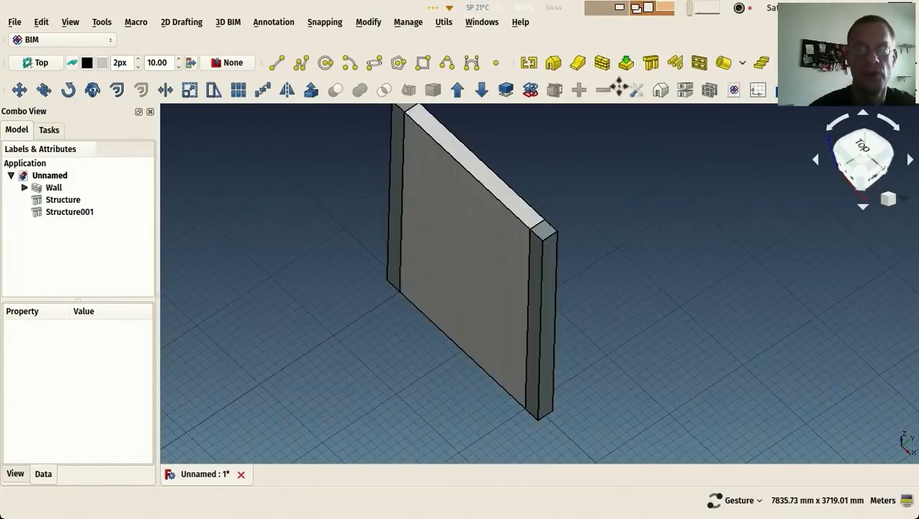
# Draw a 2300 mm long beam with 200 mm width and height on the ground, parallel to the wall and ending at X 2000, Y -1000 mm.
pyautogui.click(651, 64)
pyautogui.click(24, 369)
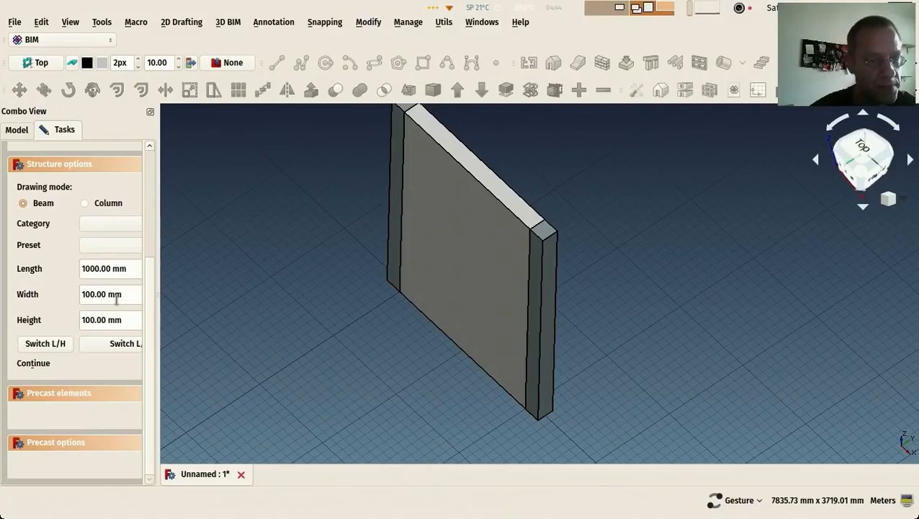
pyautogui.moveTo(125, 294); pyautogui.dragTo(56, 303)
pyautogui.write('20cm')
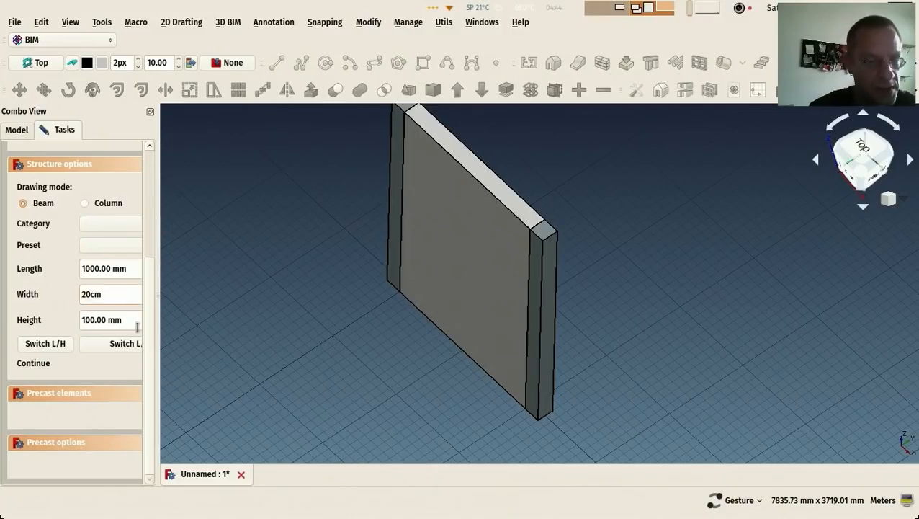
pyautogui.moveTo(136, 326); pyautogui.dragTo(9, 325)
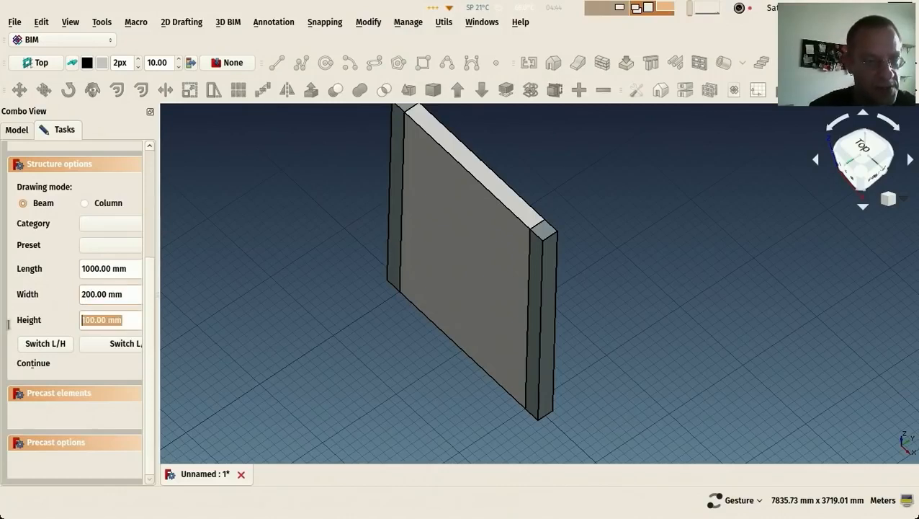
pyautogui.write('20')
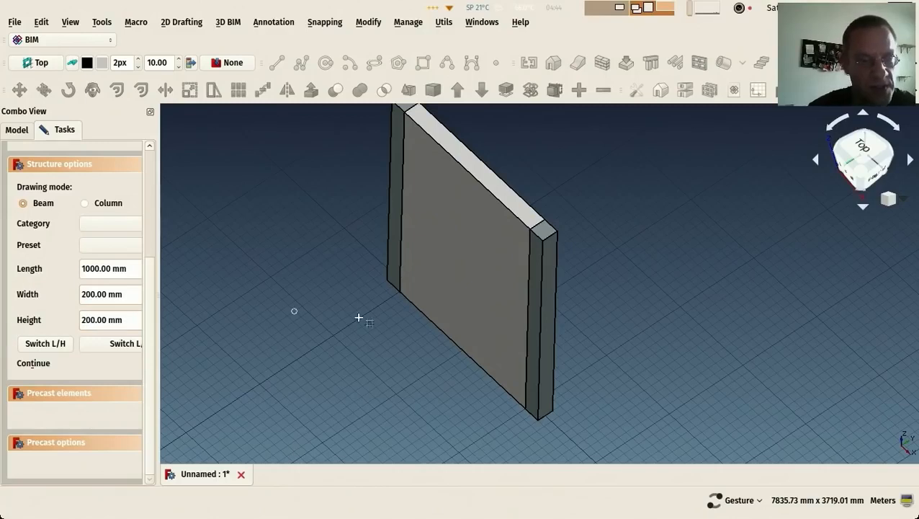
pyautogui.click(379, 350)
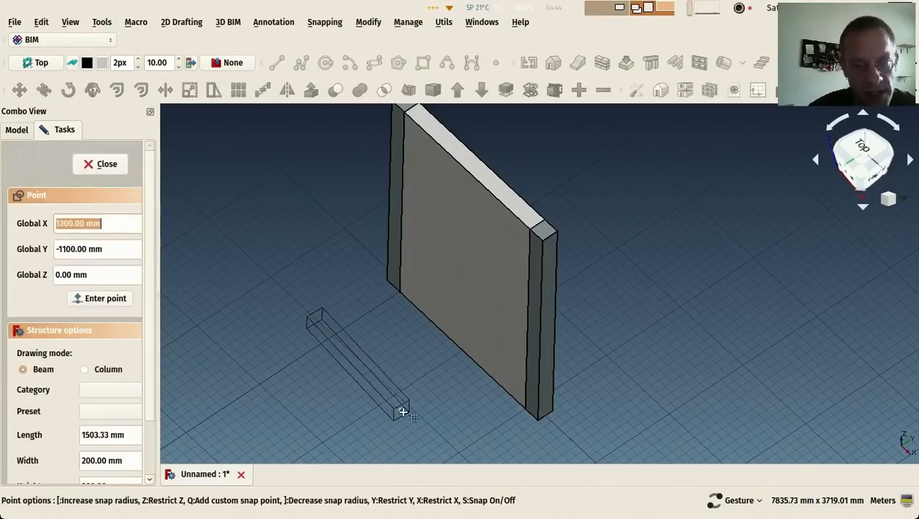
pyautogui.click(461, 452)
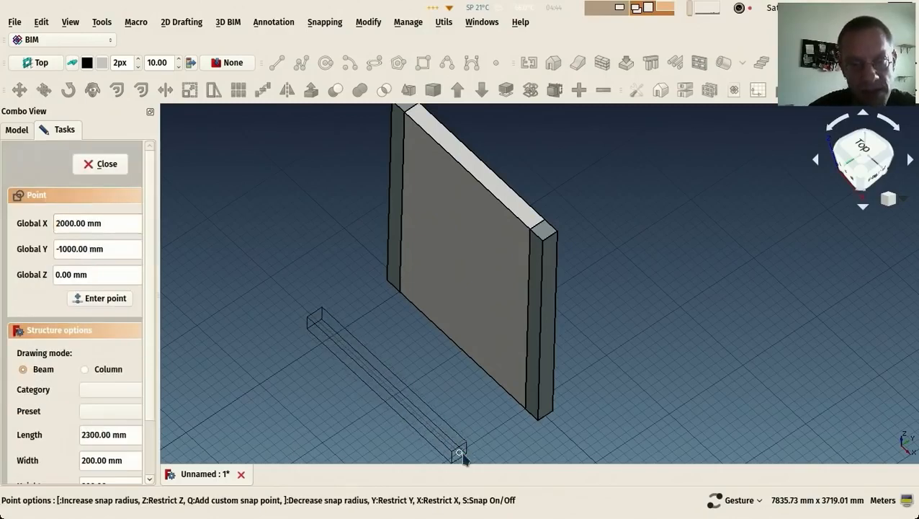
pyautogui.moveTo(419, 345); pyautogui.dragTo(429, 343)
pyautogui.moveTo(427, 338); pyautogui.dragTo(381, 263, button='right')
pyautogui.moveTo(373, 229); pyautogui.dragTo(334, 203)
pyautogui.scroll(3, 374, 360)
pyautogui.click(348, 297)
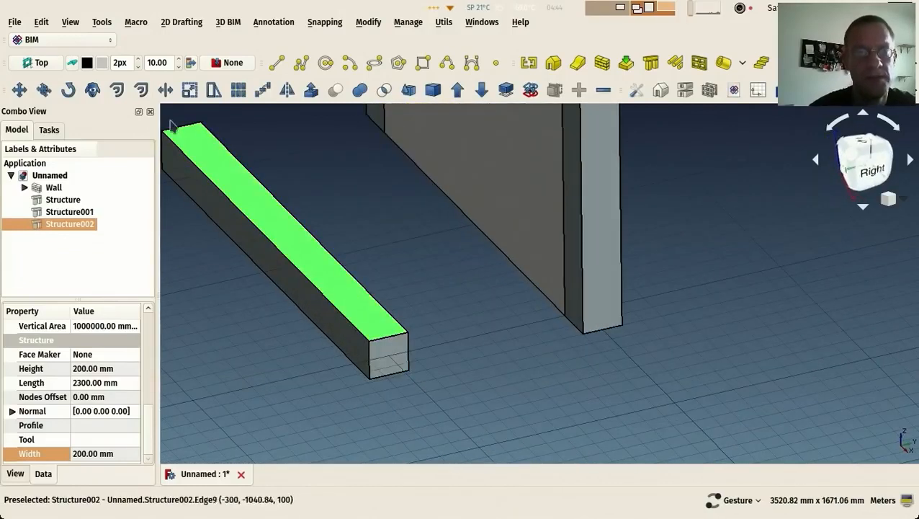
pyautogui.click(19, 90)
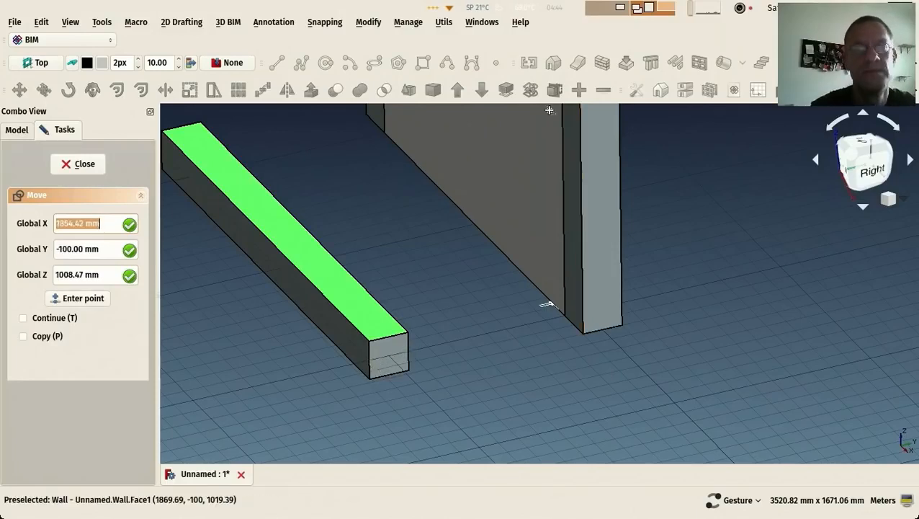
pyautogui.press('Escape')
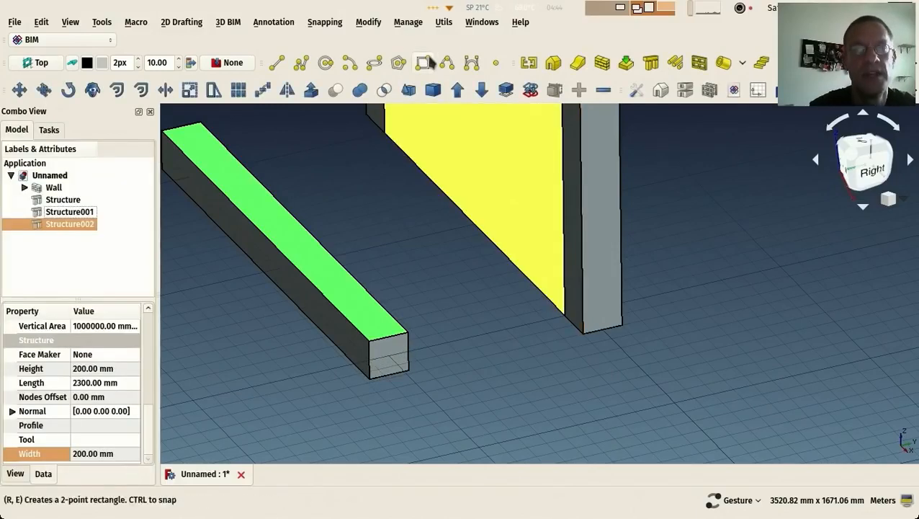
# Reposition the Annotation tools and Draft Snap toolbars onto a new row so that all snap options are accessible.
pyautogui.rightClick(254, 49)
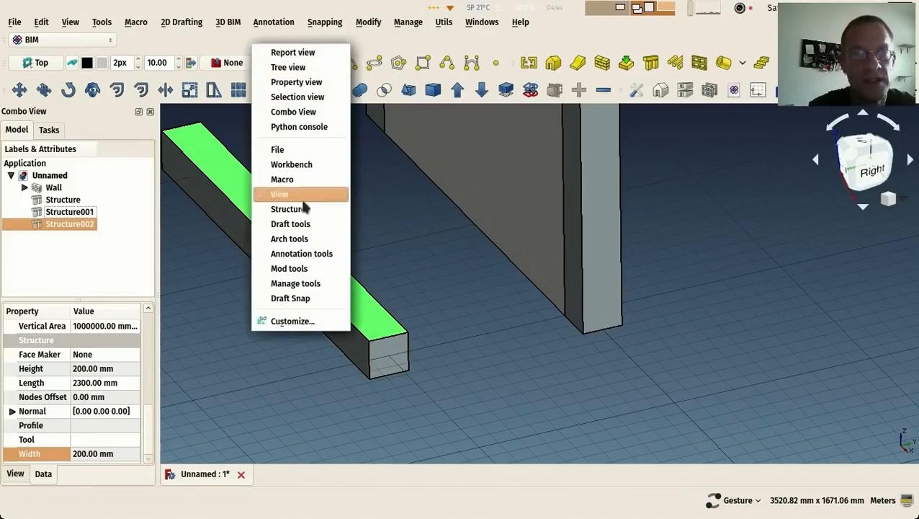
pyautogui.click(618, 37)
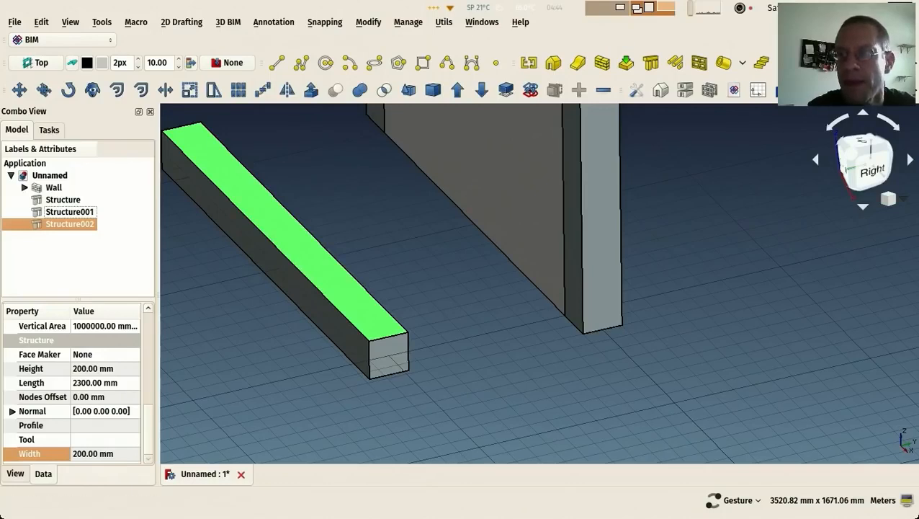
pyautogui.moveTo(778, 90)
pyautogui.mouseDown()
pyautogui.moveTo(208, 126)
pyautogui.moveTo(15, 117)
pyautogui.mouseUp()
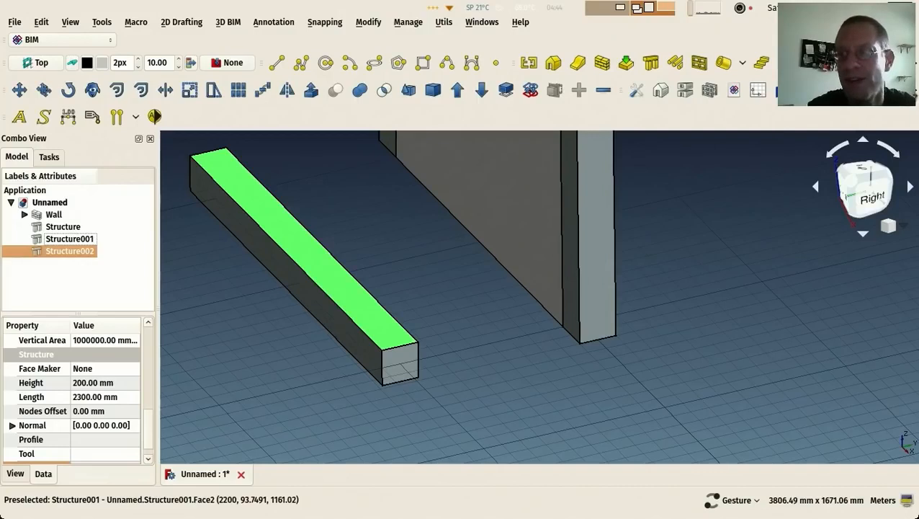
pyautogui.moveTo(813, 122); pyautogui.dragTo(184, 116)
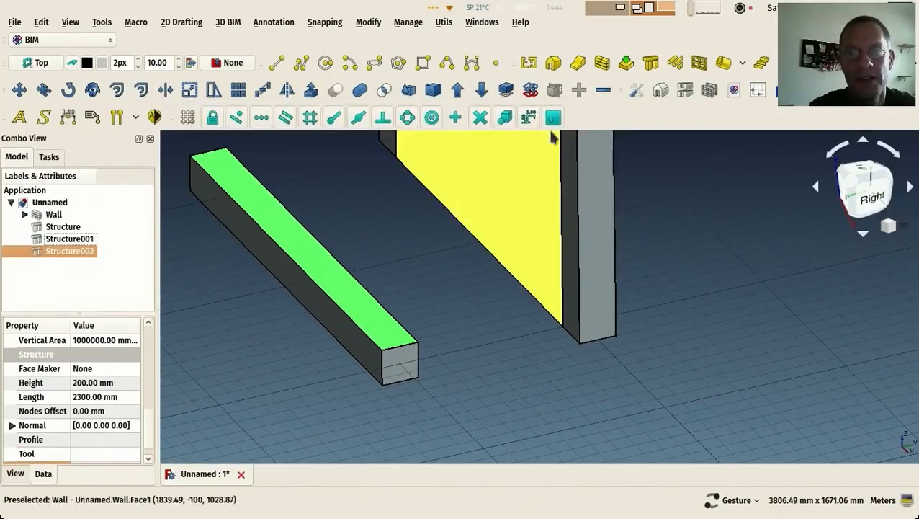
# Turn off the WorkingPlane snap option so that points can be picked above the current plane.
pyautogui.click(390, 254)
pyautogui.moveTo(389, 255); pyautogui.dragTo(481, 330)
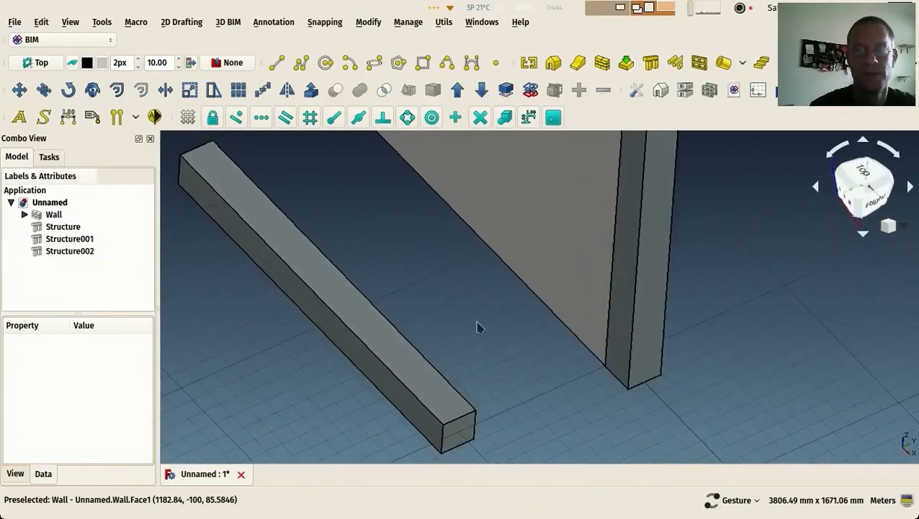
pyautogui.scroll(-4, 468, 307)
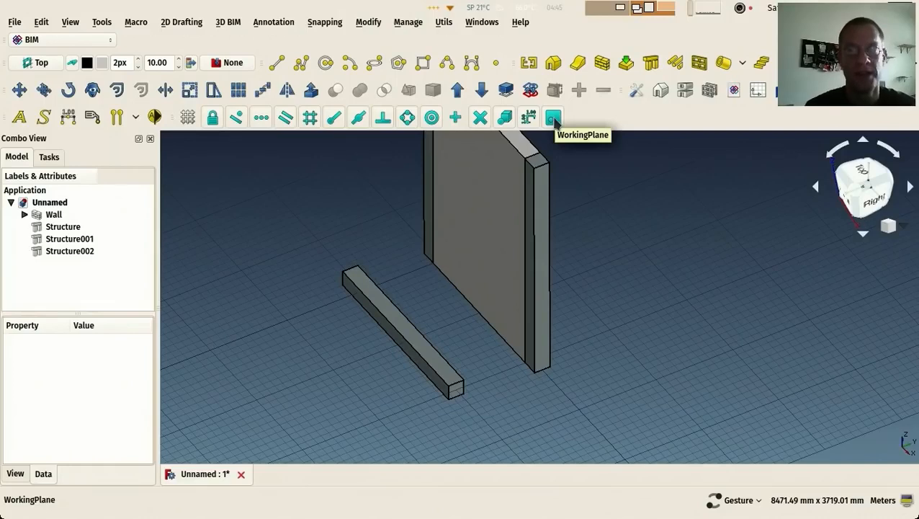
pyautogui.click(554, 118)
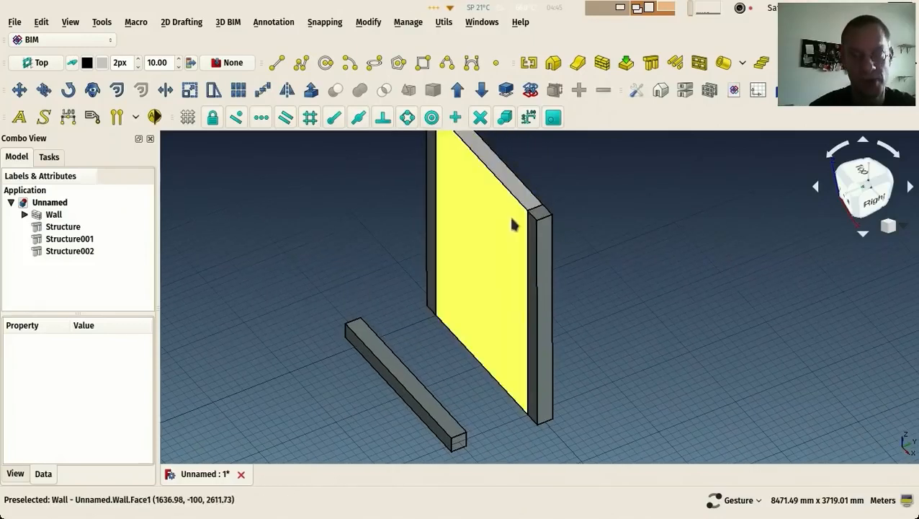
pyautogui.moveTo(418, 385); pyautogui.dragTo(418, 358)
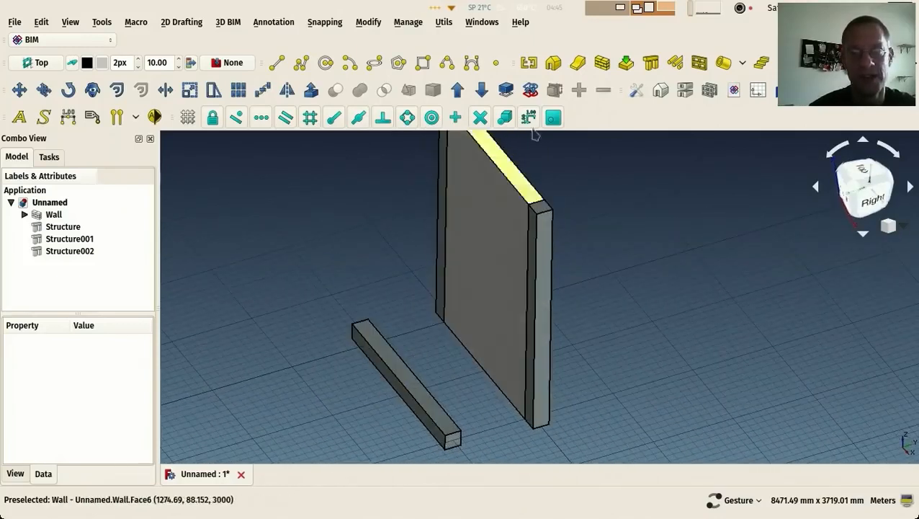
# Move the beam from its lower front end corner to the top outer front corner of the nearer column.
pyautogui.moveTo(479, 344); pyautogui.dragTo(375, 300, button='right')
pyautogui.scroll(2, 455, 267)
pyautogui.click(395, 358)
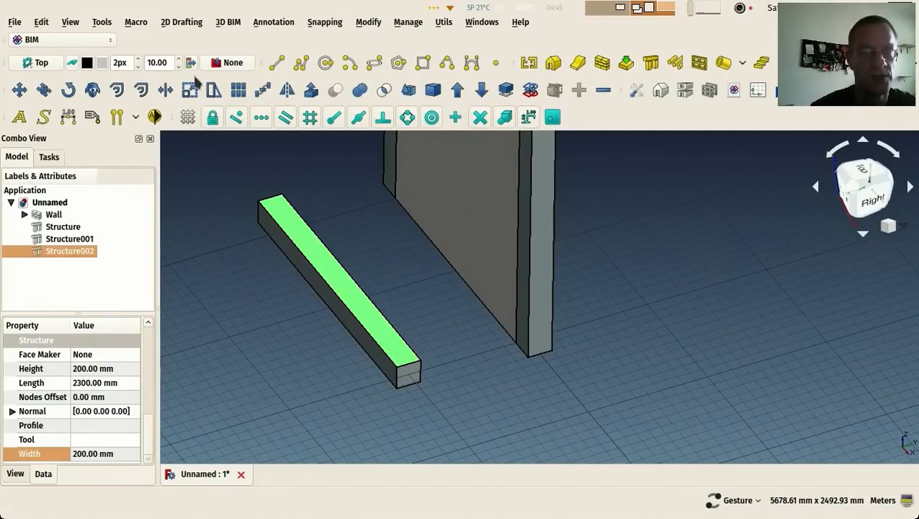
pyautogui.click(19, 89)
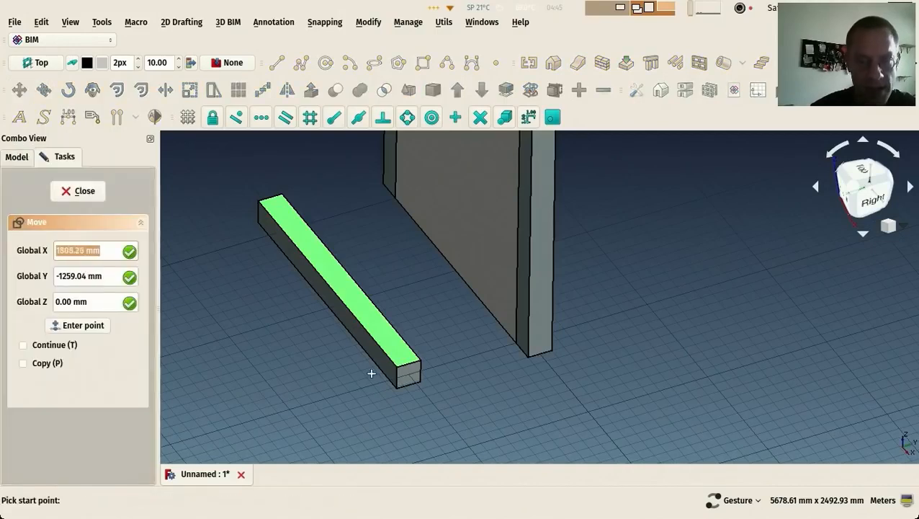
pyautogui.scroll(5, 396, 388)
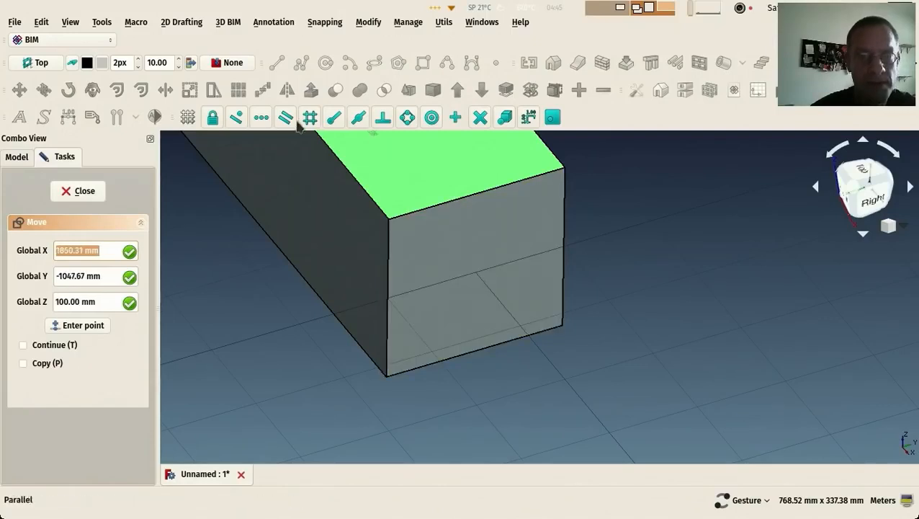
pyautogui.click(386, 374)
pyautogui.scroll(-10, 371, 379)
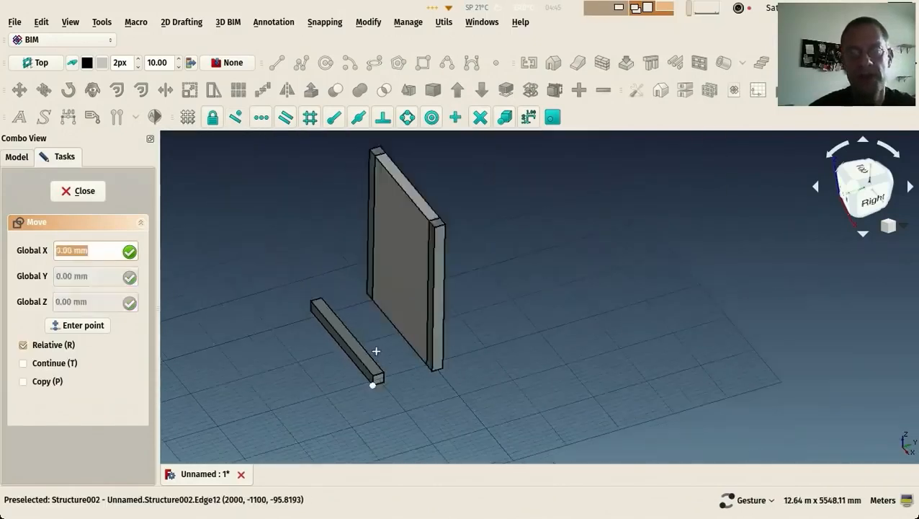
pyautogui.scroll(8, 455, 226)
pyautogui.scroll(3, 461, 245)
pyautogui.scroll(2, 472, 262)
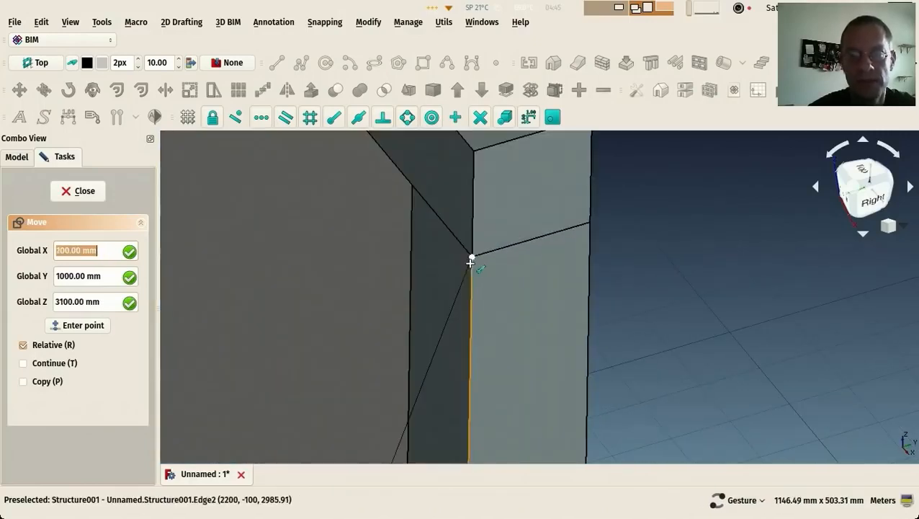
pyautogui.click(474, 261)
# Set the length of the beam above the wall to 2400 mm.
pyautogui.scroll(-6, 564, 306)
pyautogui.moveTo(564, 306); pyautogui.dragTo(504, 271)
pyautogui.scroll(3, 504, 270)
pyautogui.click(469, 284)
pyautogui.moveTo(154, 453); pyautogui.dragTo(155, 433)
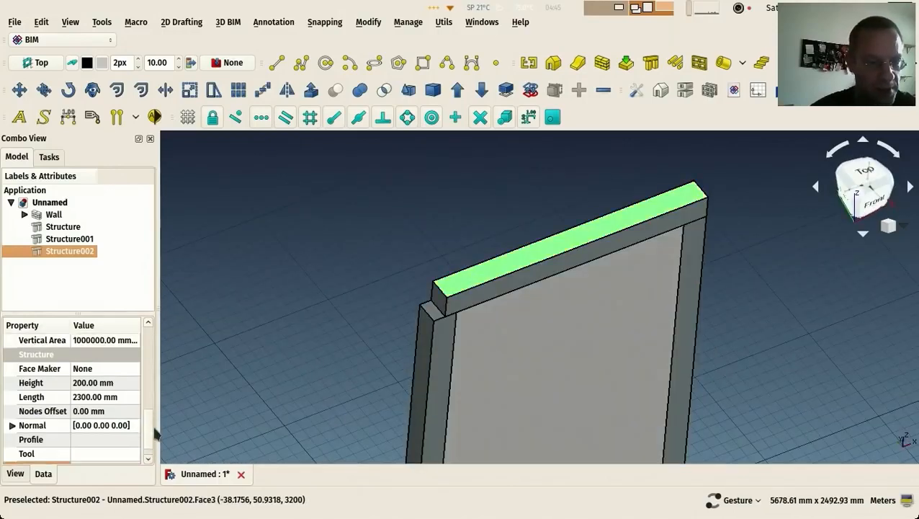
pyautogui.click(96, 397)
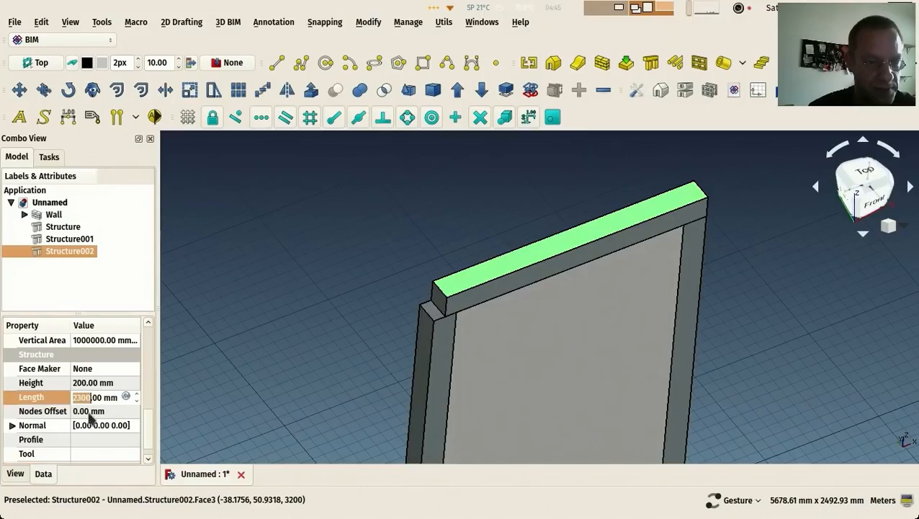
pyautogui.click(81, 397)
pyautogui.write('4')
pyautogui.press('Return')
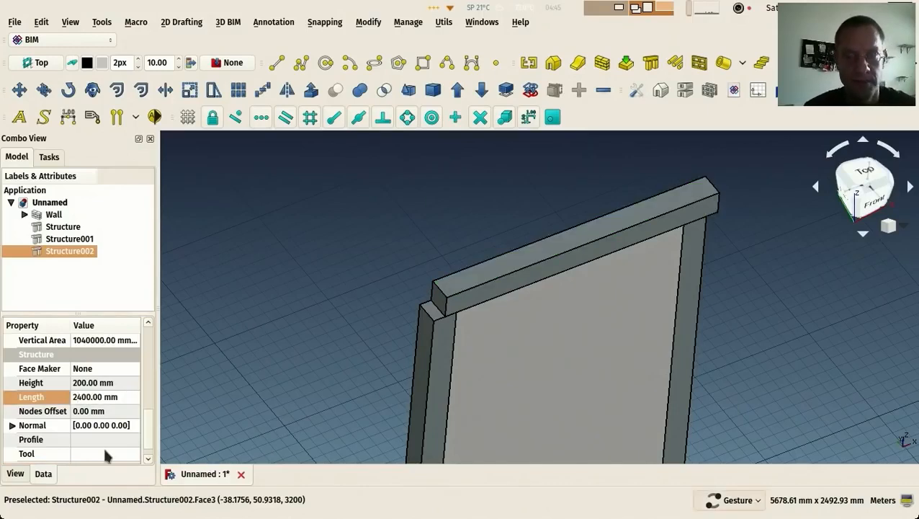
# Move the beam by its lower front corner to the outer top corner of the other column, covering both columns.
pyautogui.scroll(5, 421, 256)
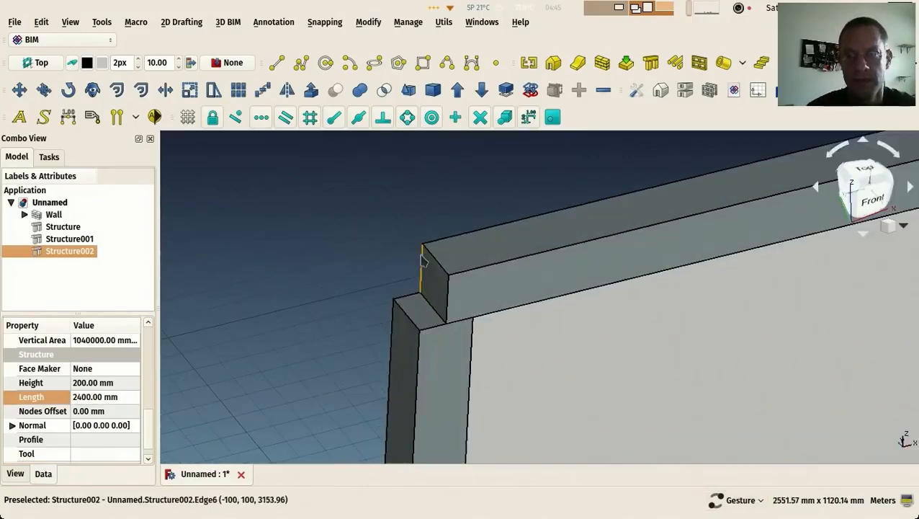
pyautogui.click(454, 307)
pyautogui.press('m')
pyautogui.press('v')
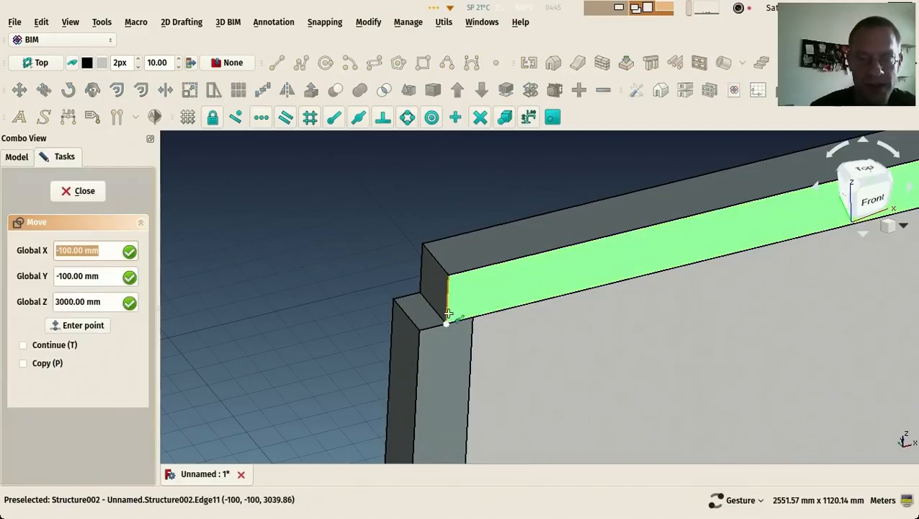
pyautogui.click(432, 330)
pyautogui.click(421, 334)
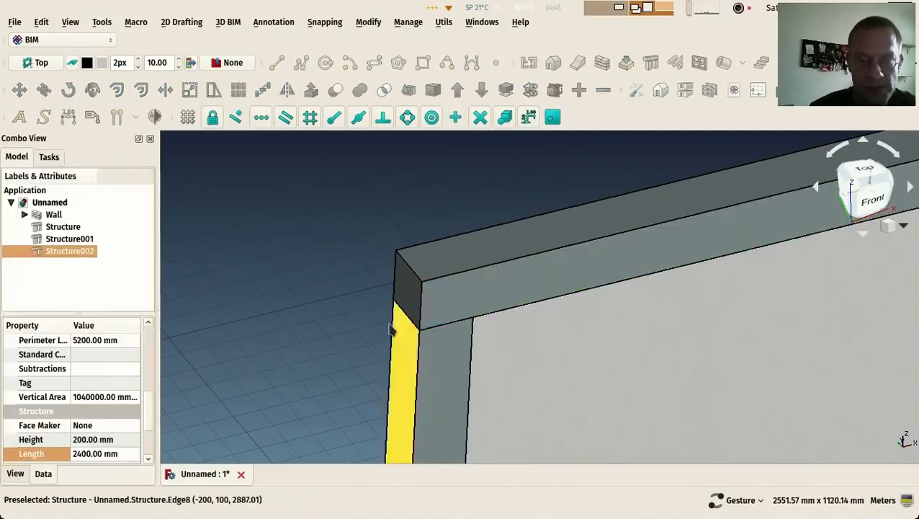
# Hide the beam lying on top of the wall and columns.
pyautogui.scroll(-5, 353, 283)
pyautogui.moveTo(453, 330); pyautogui.dragTo(456, 169)
pyautogui.scroll(3, 623, 220)
pyautogui.moveTo(622, 220); pyautogui.dragTo(512, 229)
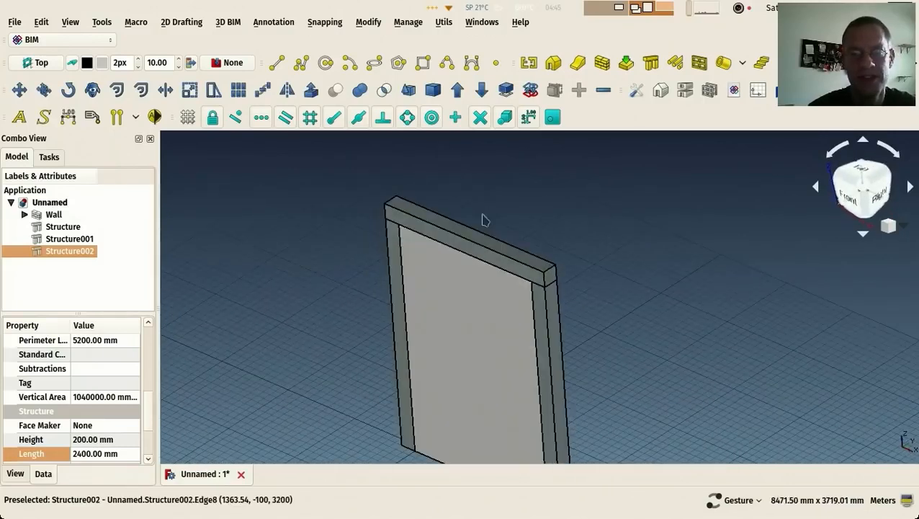
pyautogui.click(482, 257)
pyautogui.moveTo(296, 273)
pyautogui.mouseDown()
pyautogui.moveTo(300, 259)
pyautogui.moveTo(339, 252)
pyautogui.moveTo(298, 290)
pyautogui.mouseUp()
pyautogui.click(234, 297)
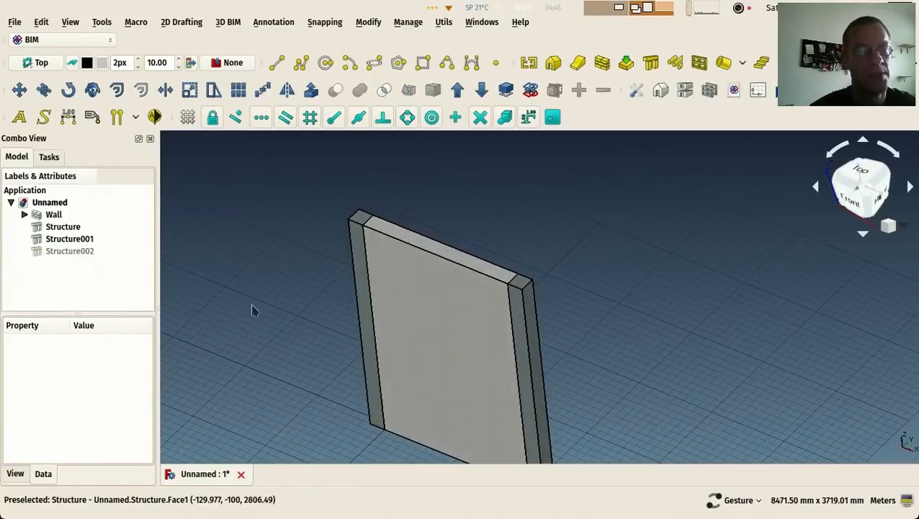
# Align the working plane to the top face of the wall.
pyautogui.click(399, 238)
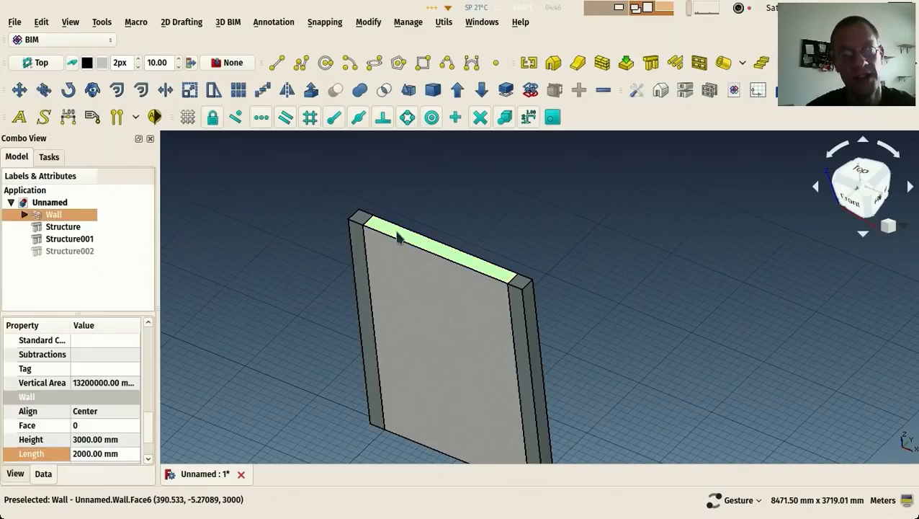
pyautogui.click(33, 62)
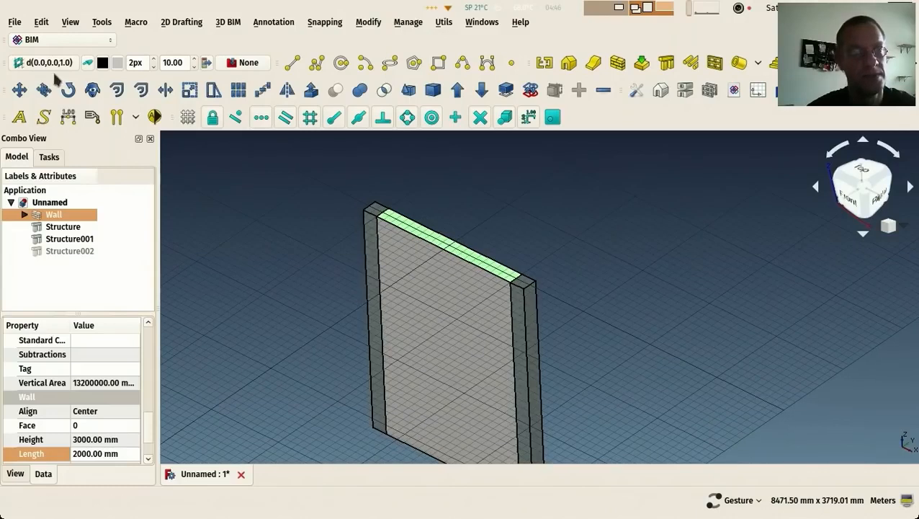
pyautogui.scroll(2, 477, 273)
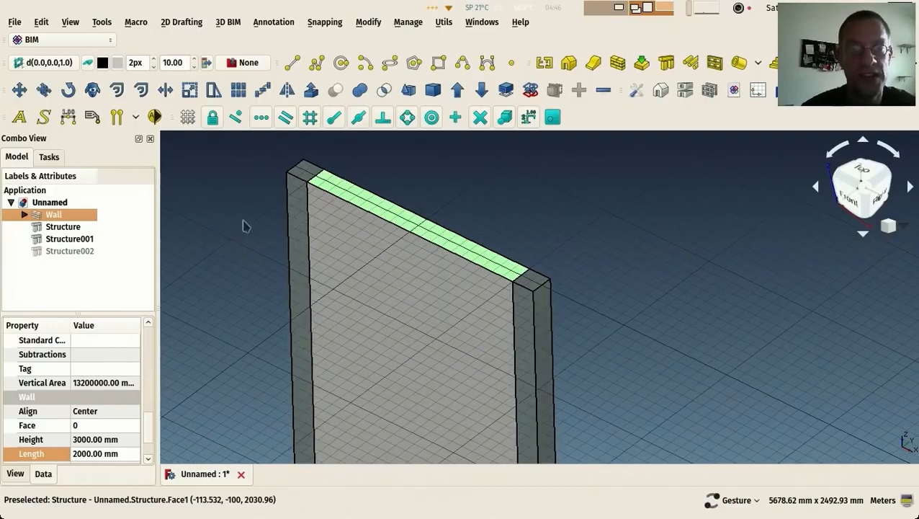
pyautogui.click(266, 220)
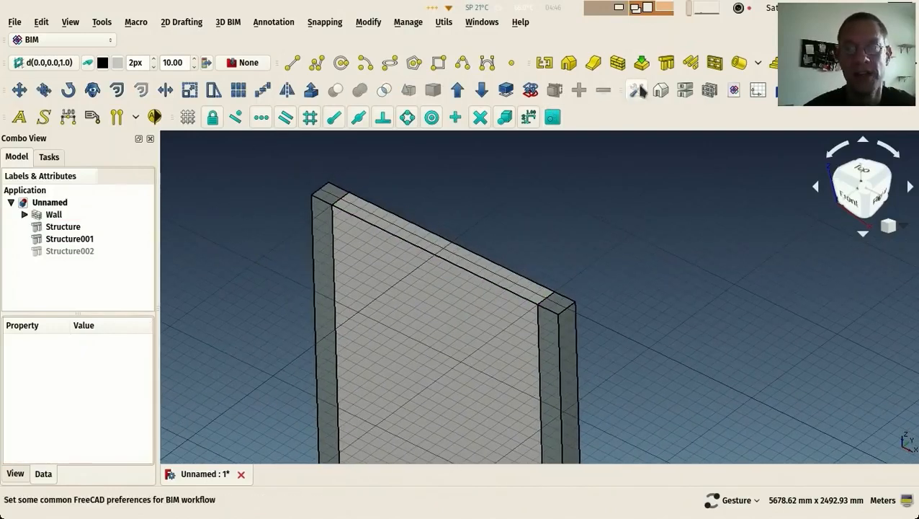
# Draw a 2400 mm beam with 20 cm width and height along the column tops, between the midpoints of their outer edges.
pyautogui.click(666, 63)
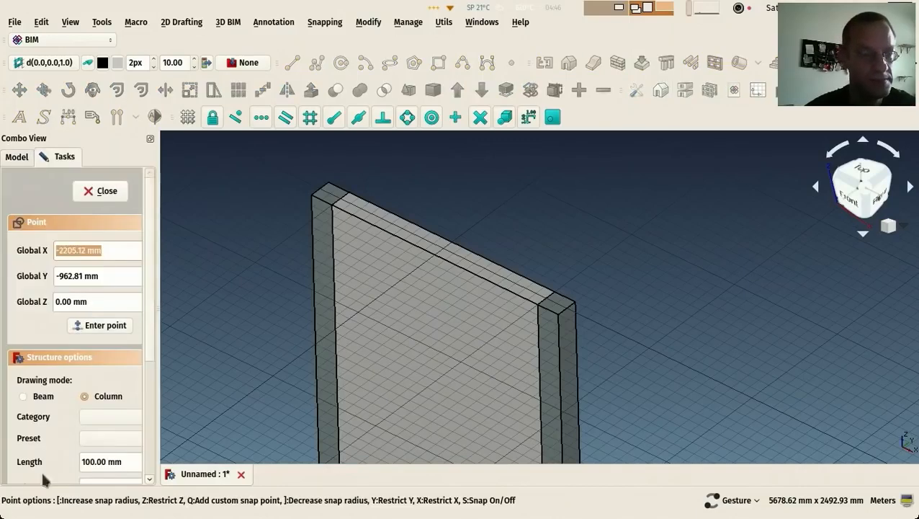
pyautogui.click(23, 397)
pyautogui.scroll(-5, 148, 343)
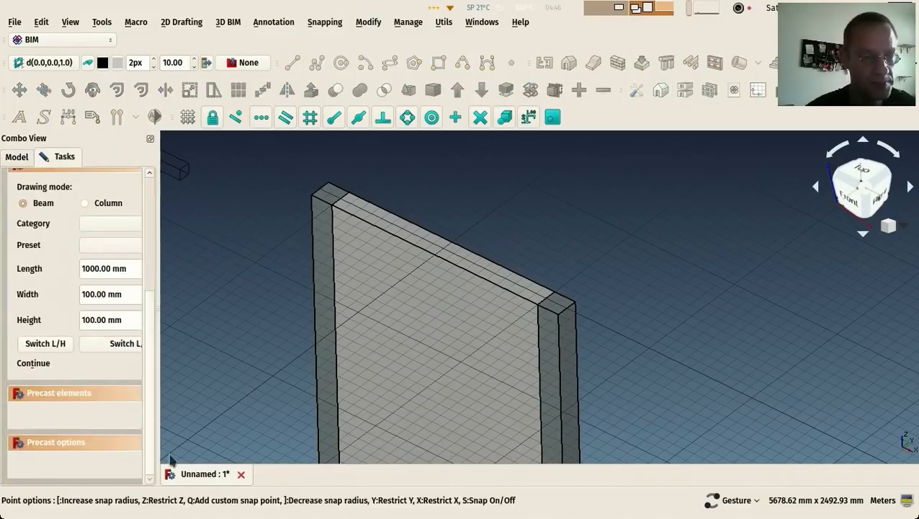
pyautogui.click(128, 293)
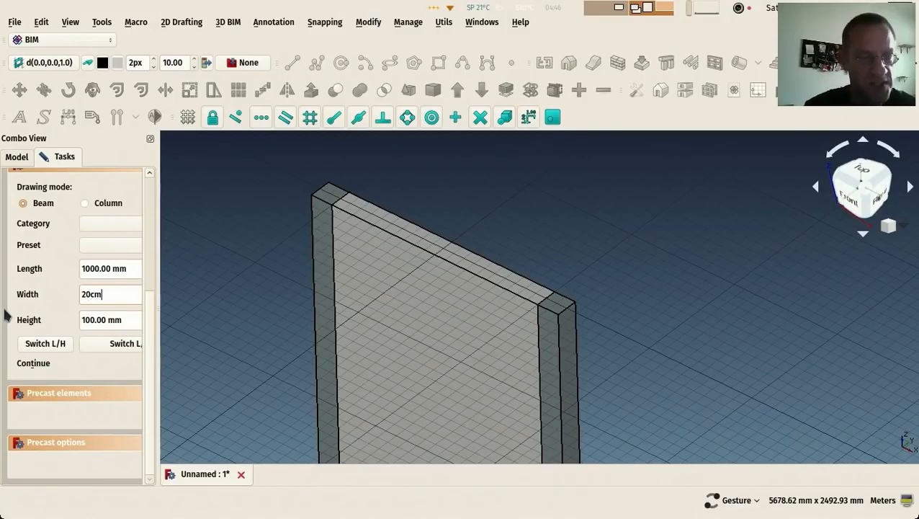
pyautogui.click(129, 319)
pyautogui.write('20cm')
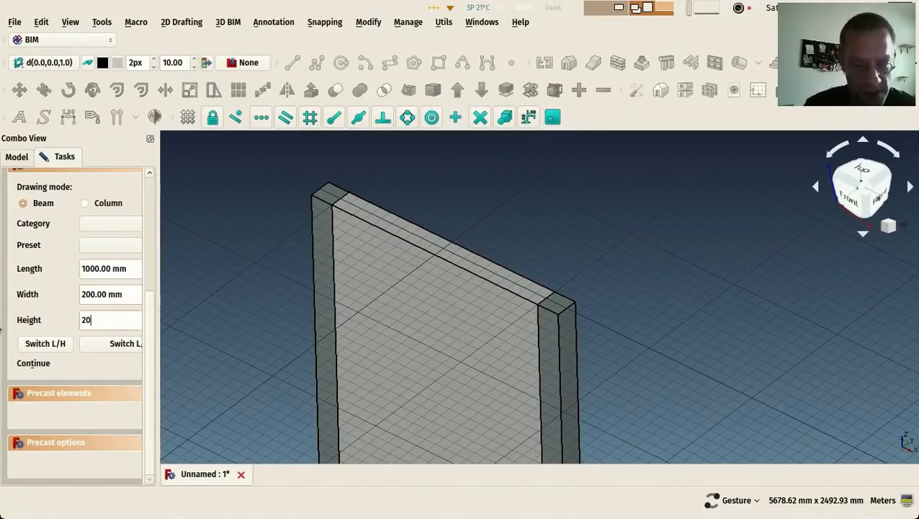
pyautogui.click(320, 189)
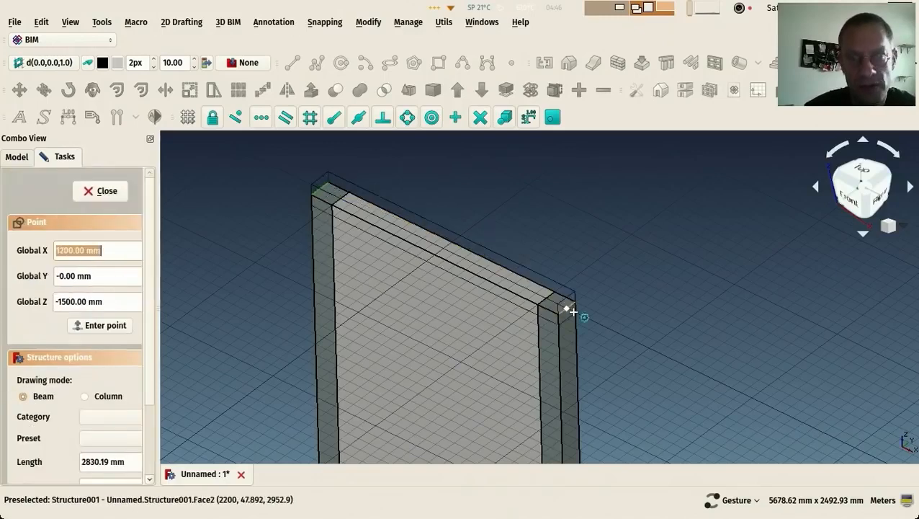
pyautogui.click(564, 308)
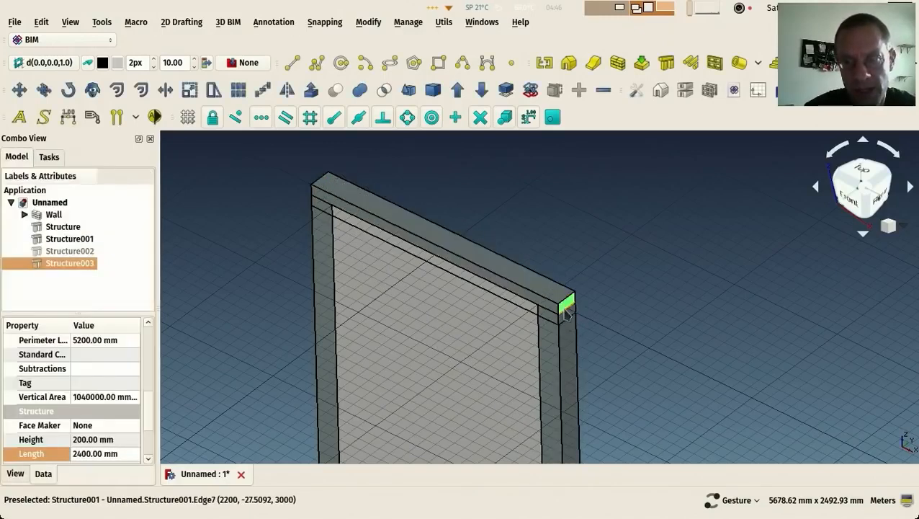
# Move the beam by its lower back end corner up to the column's top corner so it rests on both columns.
pyautogui.scroll(3, 548, 284)
pyautogui.scroll(3, 601, 344)
pyautogui.press('m')
pyautogui.press('v')
pyautogui.click(607, 385)
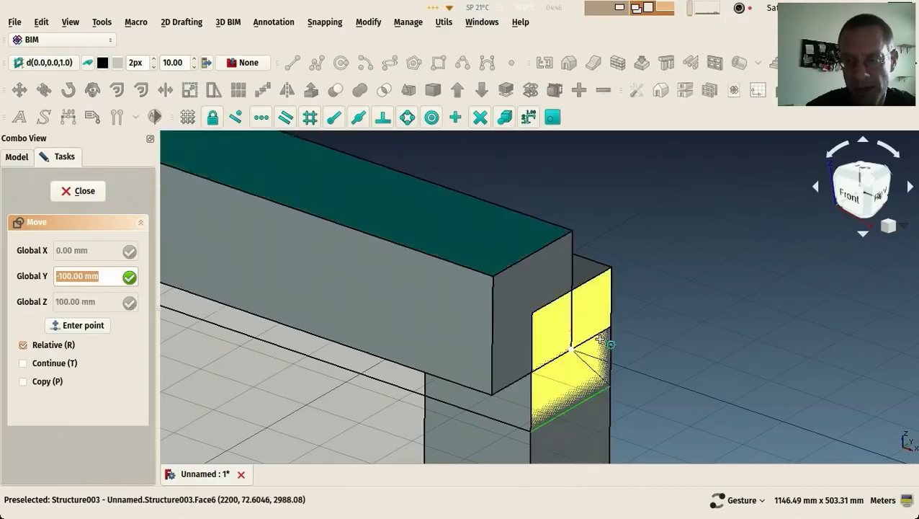
pyautogui.click(607, 329)
pyautogui.scroll(-8, 613, 324)
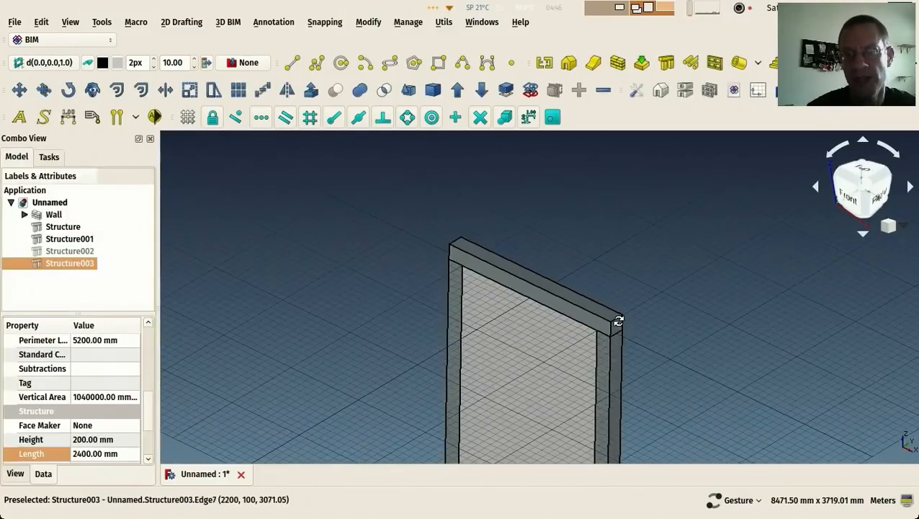
pyautogui.scroll(-10, 379, 284)
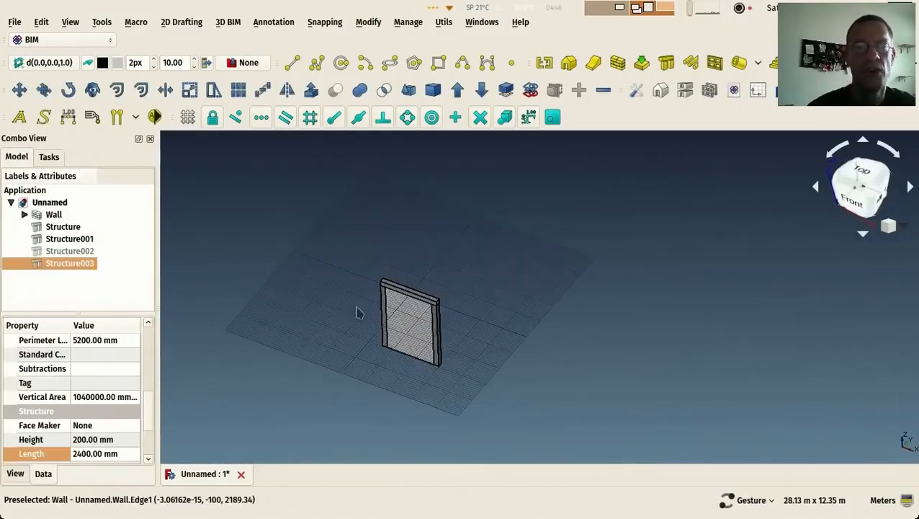
# Hide the beam resting on the columns and view the model from the top.
pyautogui.scroll(2, 316, 283)
pyautogui.moveTo(317, 283); pyautogui.dragTo(298, 267)
pyautogui.scroll(4, 341, 289)
pyautogui.moveTo(351, 296); pyautogui.dragTo(321, 259)
pyautogui.click(325, 249)
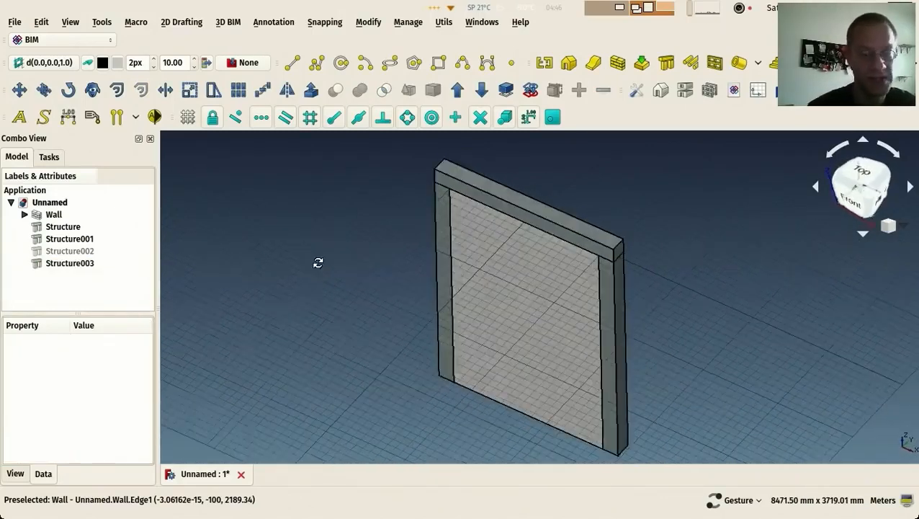
pyautogui.press('2')
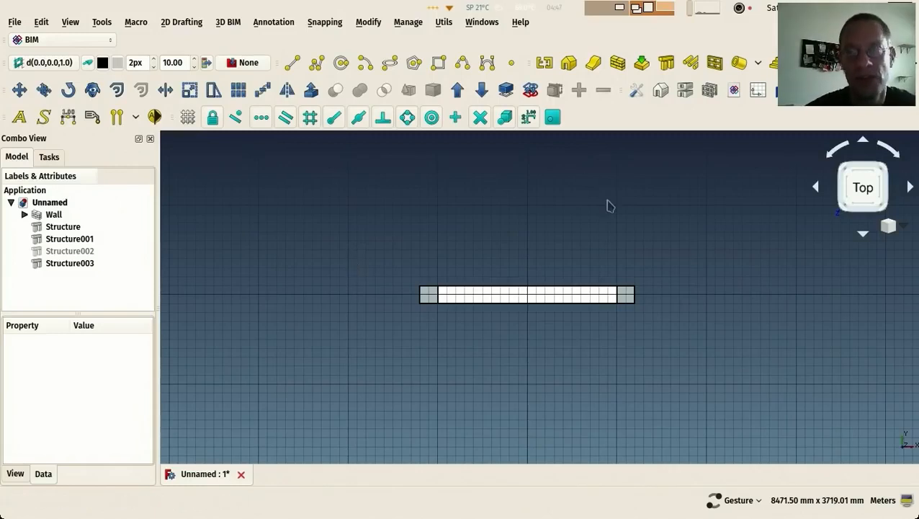
pyautogui.press('0')
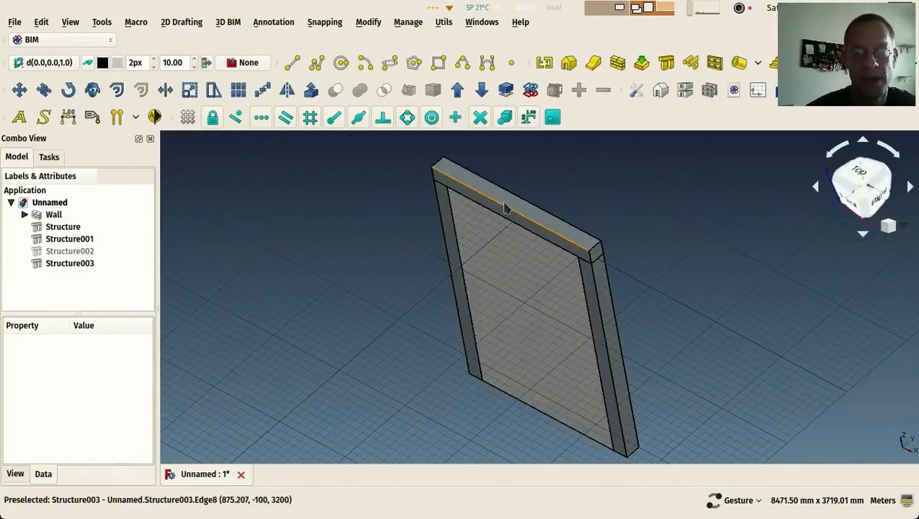
pyautogui.click(505, 209)
pyautogui.press('2')
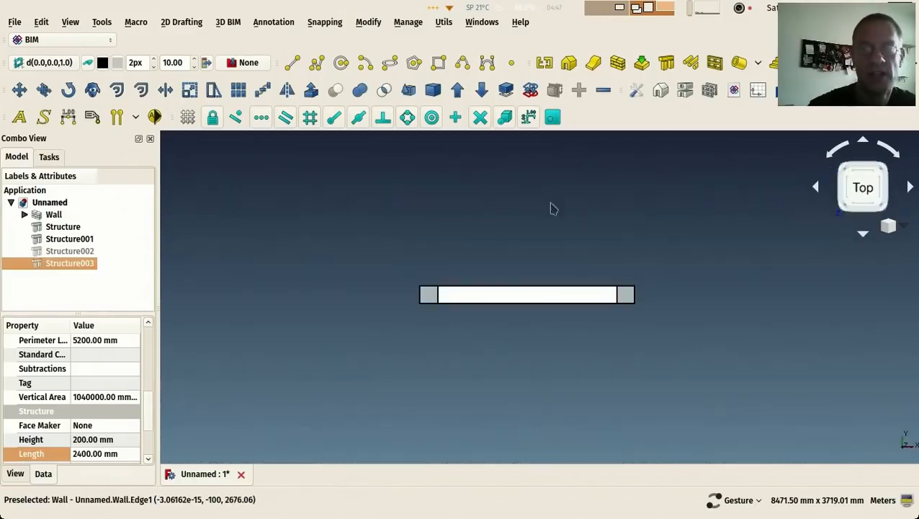
pyautogui.click(644, 171)
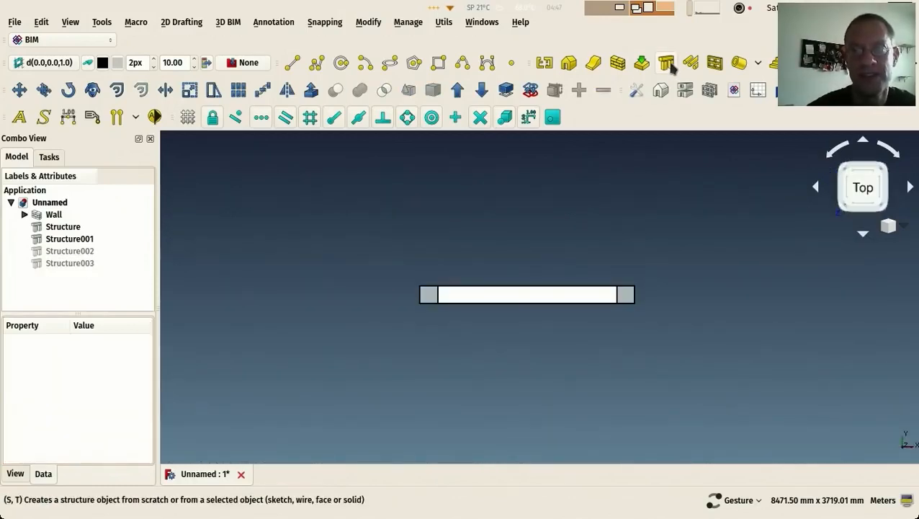
# Place a 100 × 100 × 1000 mm column beside the frame, in line with the wall, at X about -1000 mm.
pyautogui.click(668, 64)
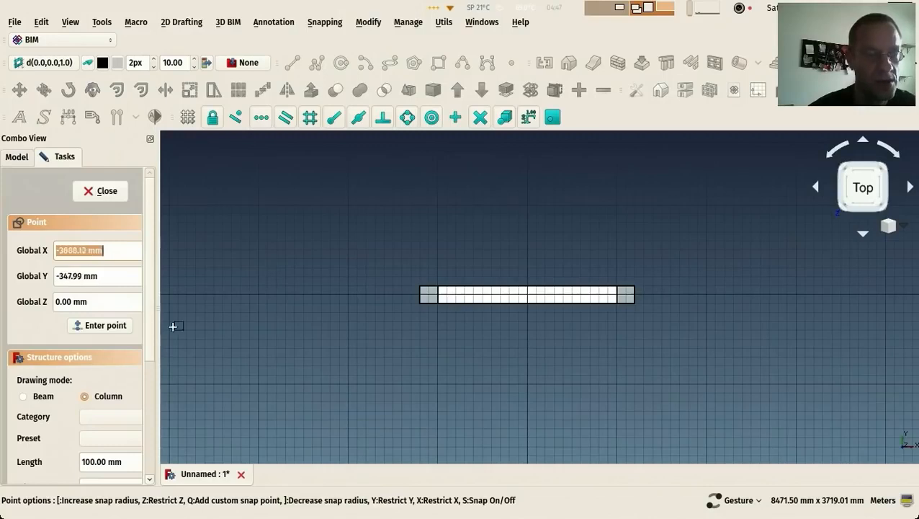
pyautogui.moveTo(154, 351); pyautogui.dragTo(155, 468)
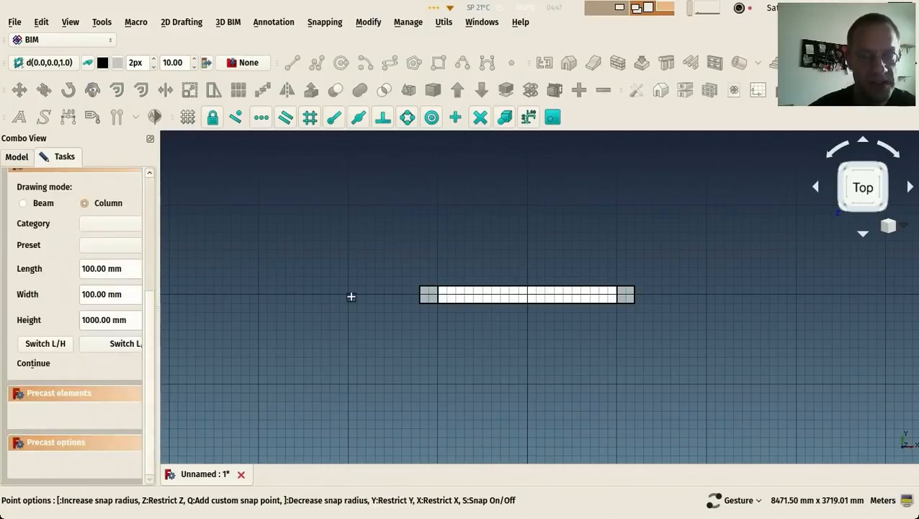
pyautogui.click(349, 294)
# Set the new column's height to 2400 mm.
pyautogui.moveTo(349, 332); pyautogui.dragTo(474, 248)
pyautogui.click(474, 250)
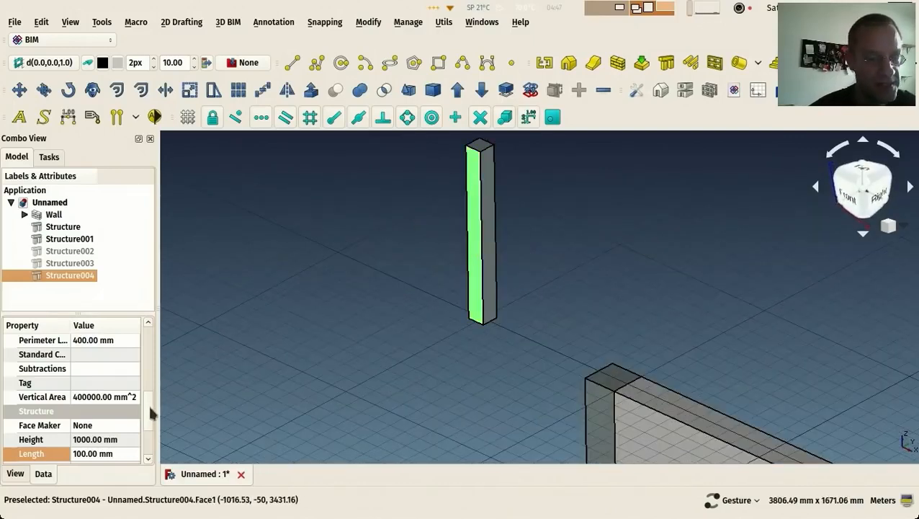
pyautogui.moveTo(151, 412); pyautogui.dragTo(151, 466)
pyautogui.click(122, 368)
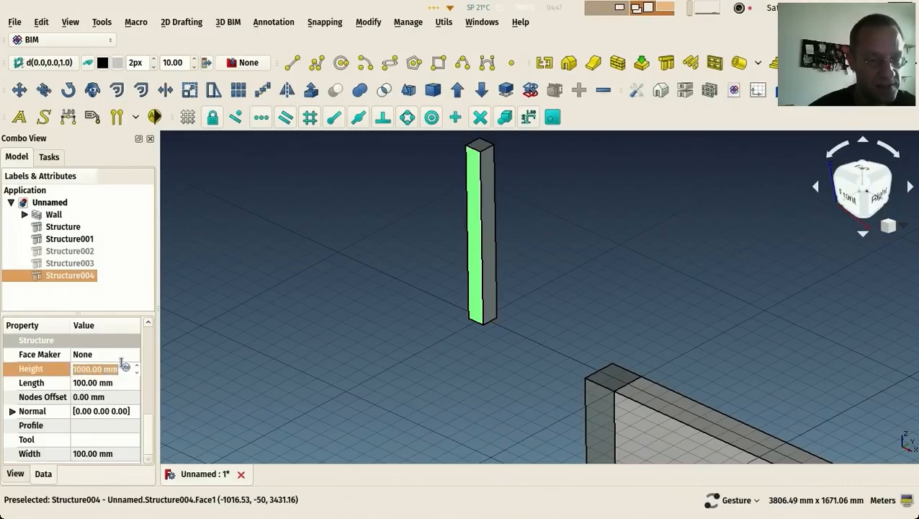
pyautogui.write('24')
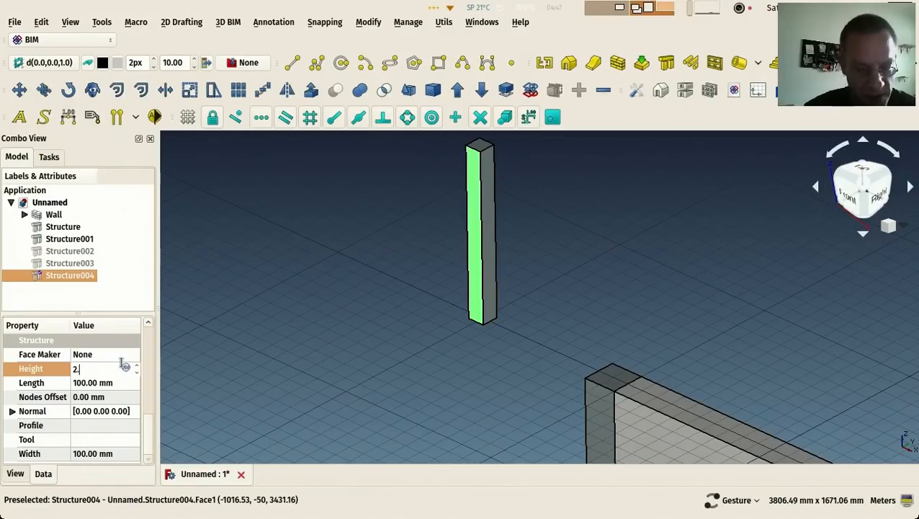
pyautogui.press('Return')
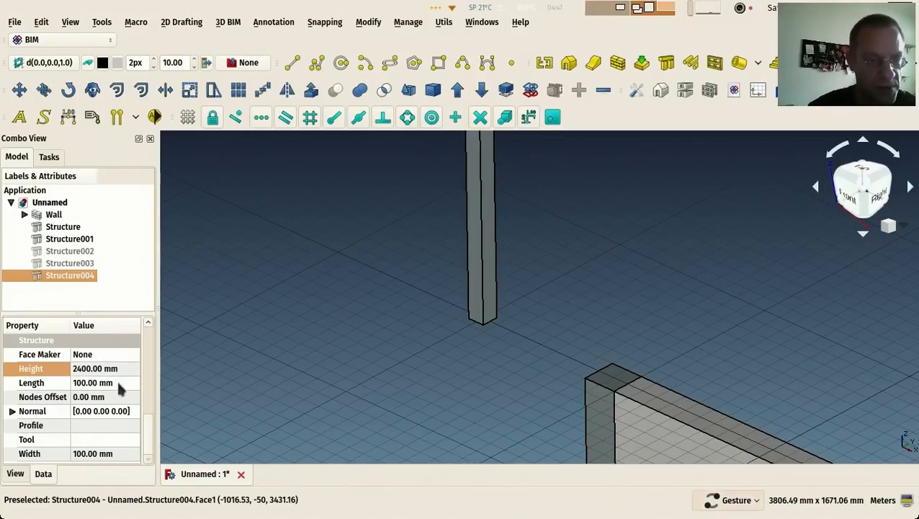
# Set the new column's length and width to 20 cm each.
pyautogui.click(115, 382)
pyautogui.write('20')
pyautogui.press('Return')
pyautogui.click(124, 450)
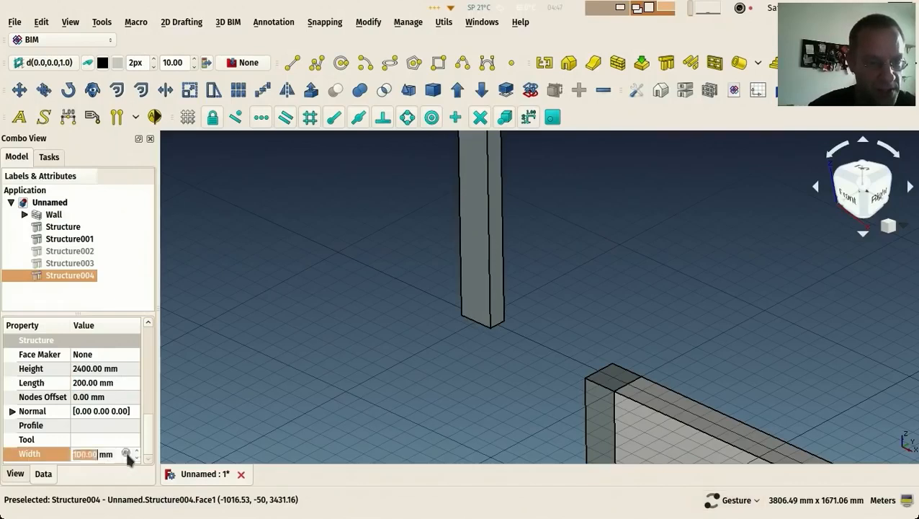
pyautogui.press('=')
pyautogui.click(99, 472)
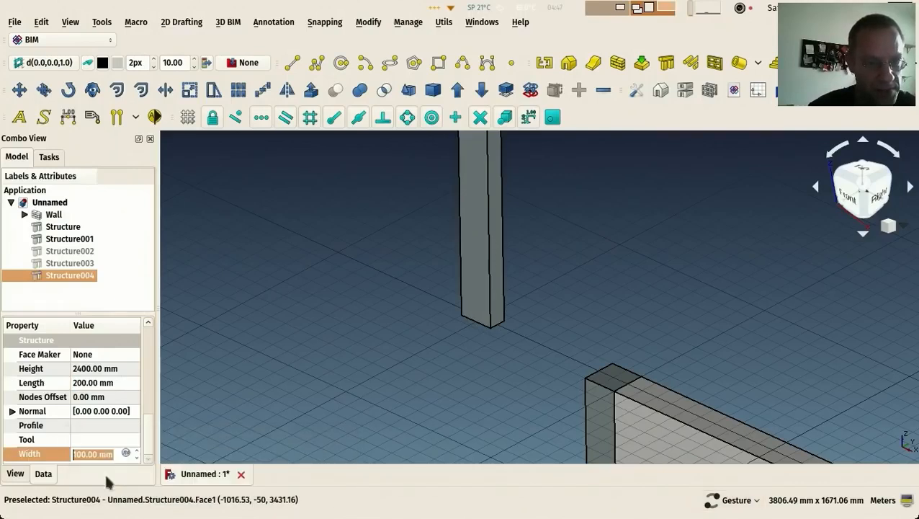
pyautogui.write('20')
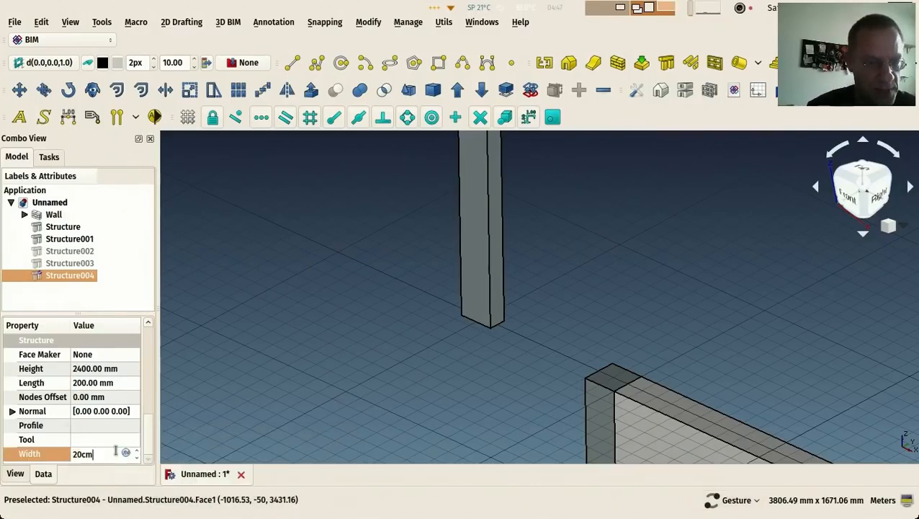
pyautogui.write('cm')
pyautogui.press('Return')
# Align the working plane to the front face of the wall.
pyautogui.scroll(-4, 331, 310)
pyautogui.moveTo(331, 281); pyautogui.dragTo(361, 308)
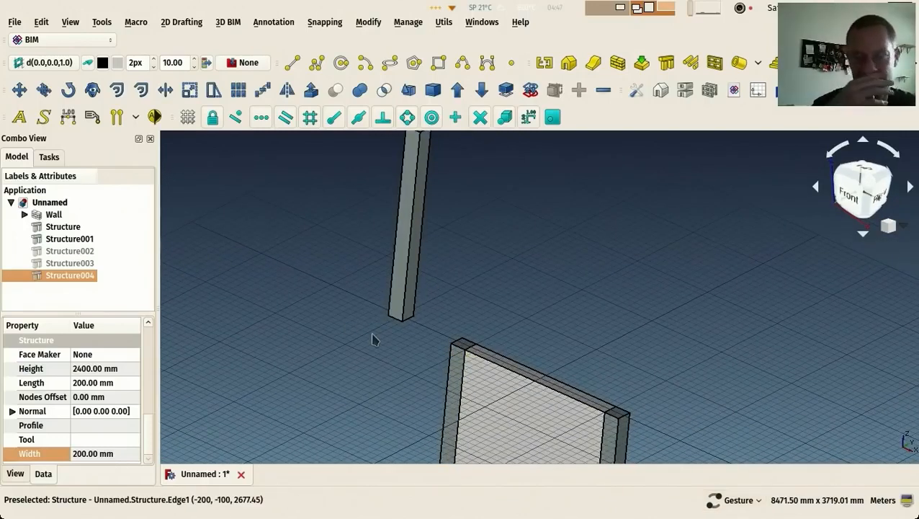
pyautogui.scroll(-3, 346, 305)
pyautogui.moveTo(347, 305); pyautogui.dragTo(416, 380)
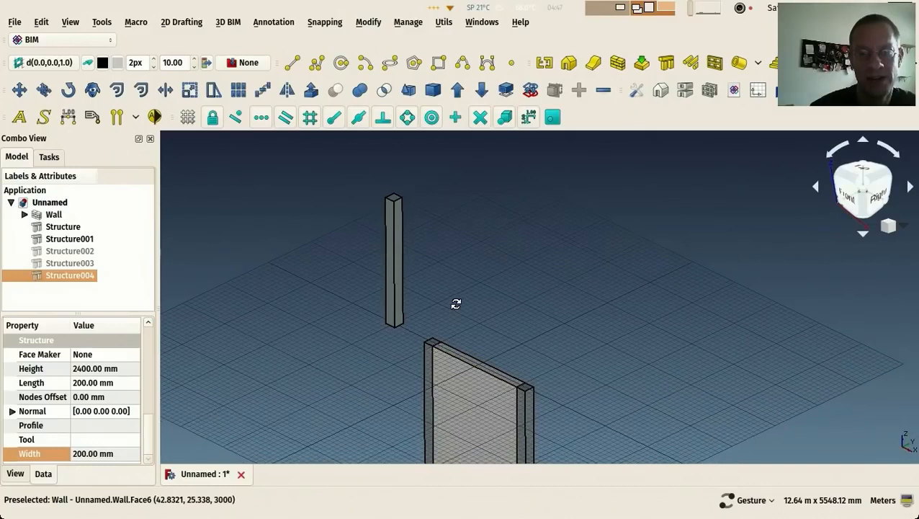
pyautogui.moveTo(456, 303); pyautogui.dragTo(452, 273, button='right')
pyautogui.click(448, 380)
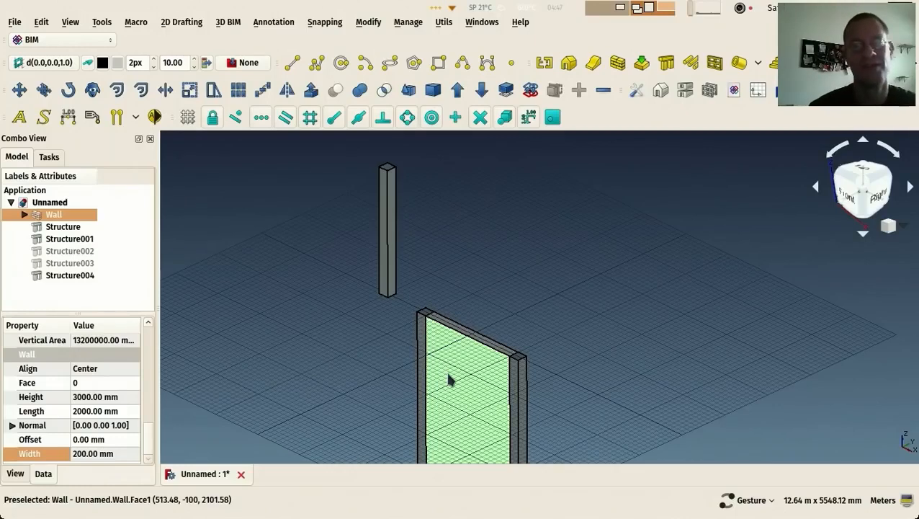
pyautogui.click(60, 66)
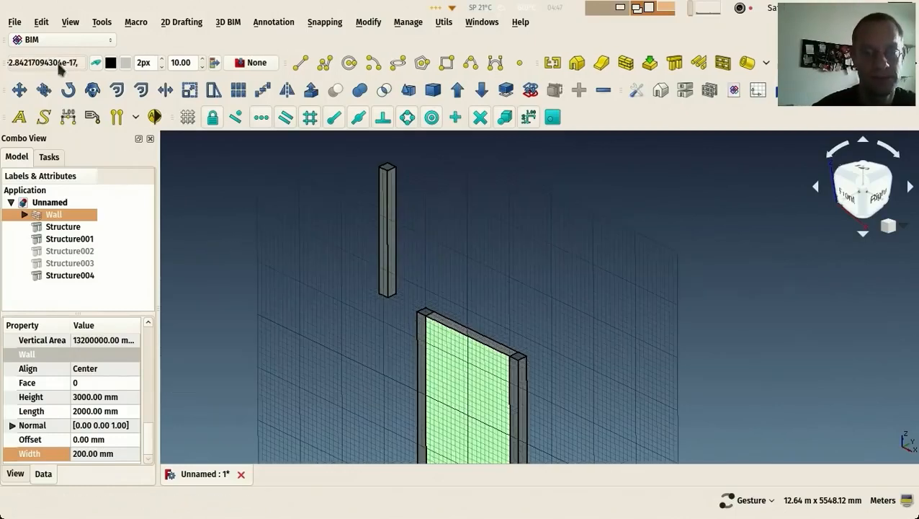
pyautogui.moveTo(283, 275); pyautogui.dragTo(559, 160)
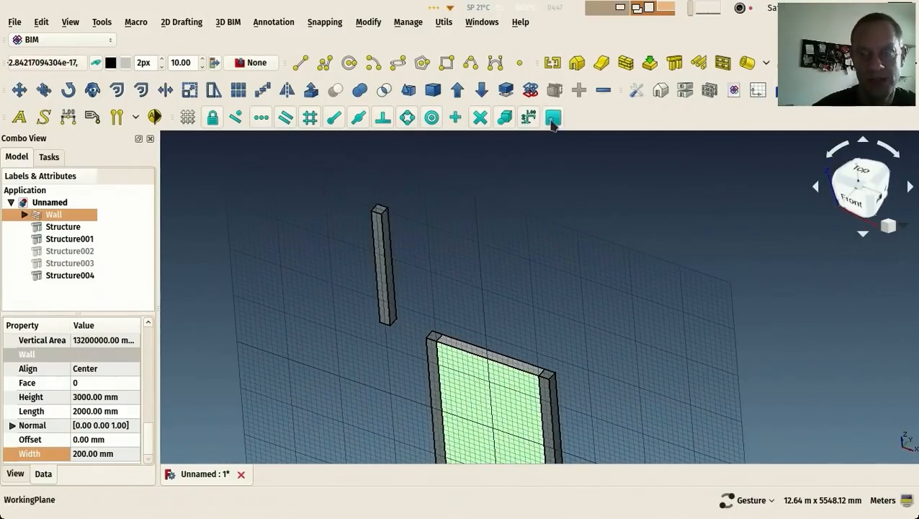
# Rotate the new column about its lower front corner nearest the wall, from vertical to horizontal, so it lies along the wall direction.
pyautogui.scroll(5, 468, 269)
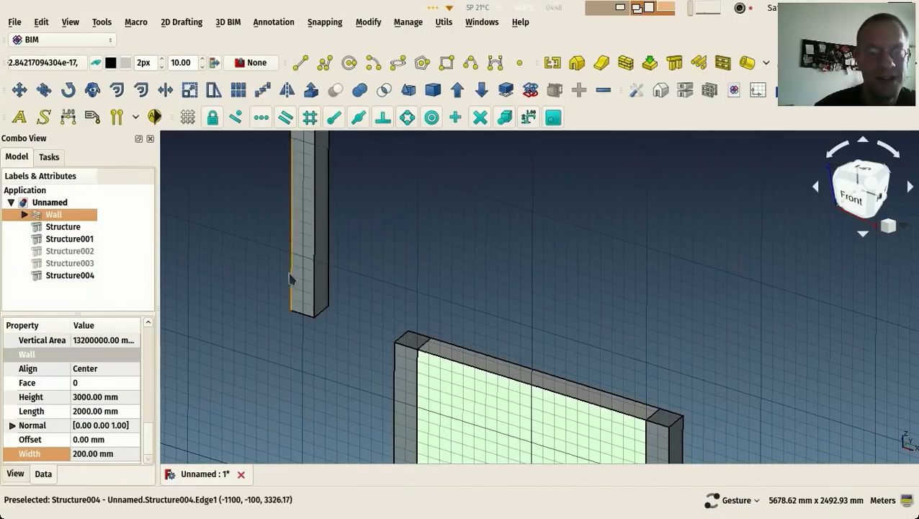
pyautogui.click(307, 289)
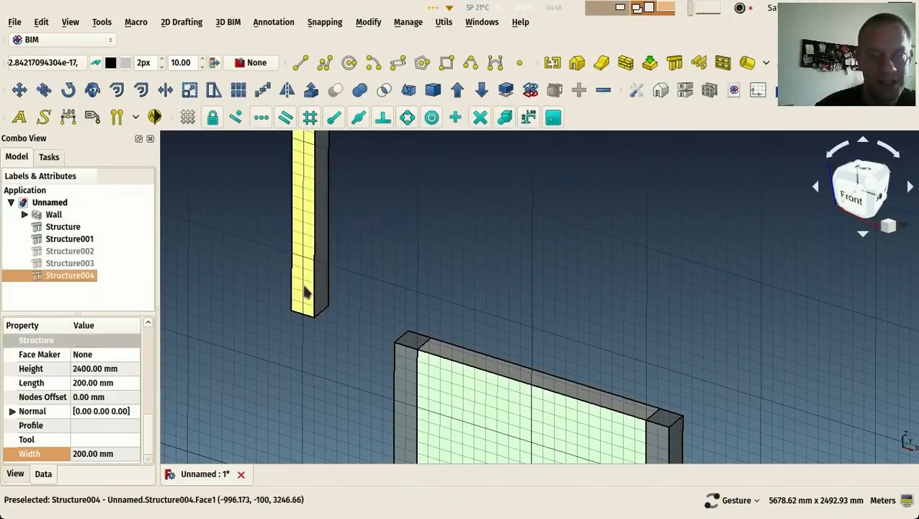
pyautogui.click(69, 90)
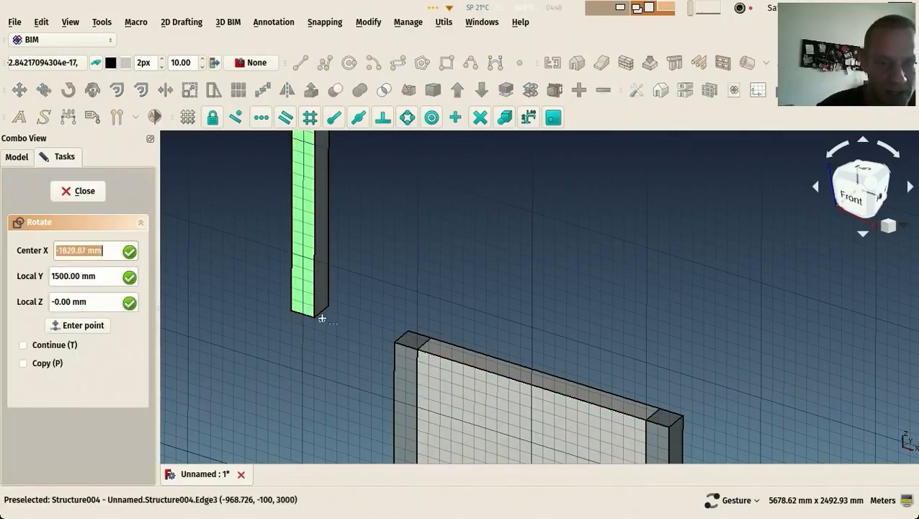
pyautogui.click(312, 313)
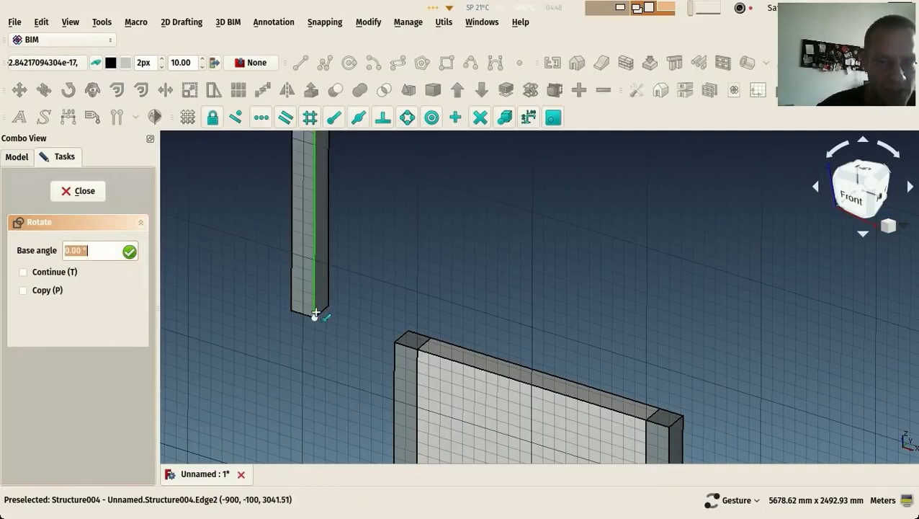
pyautogui.click(340, 180)
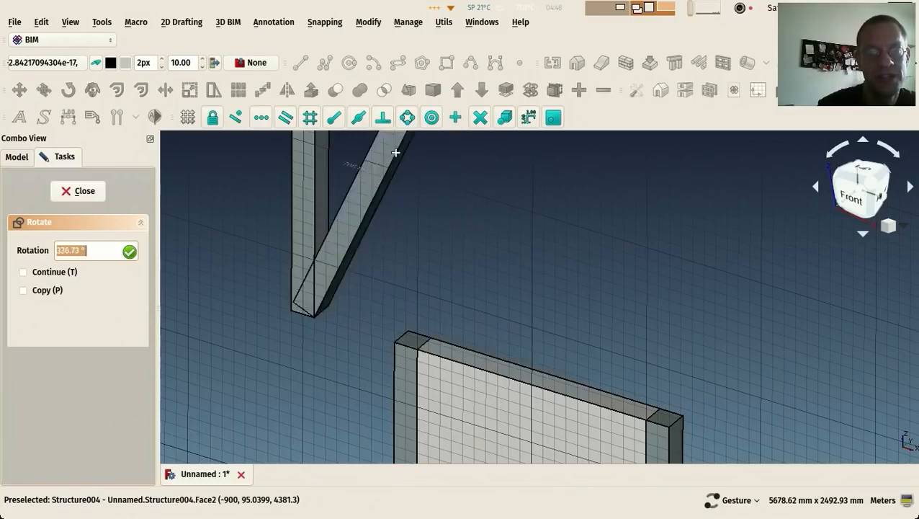
pyautogui.click(368, 366)
pyautogui.moveTo(370, 371); pyautogui.dragTo(278, 353)
pyautogui.click(270, 341)
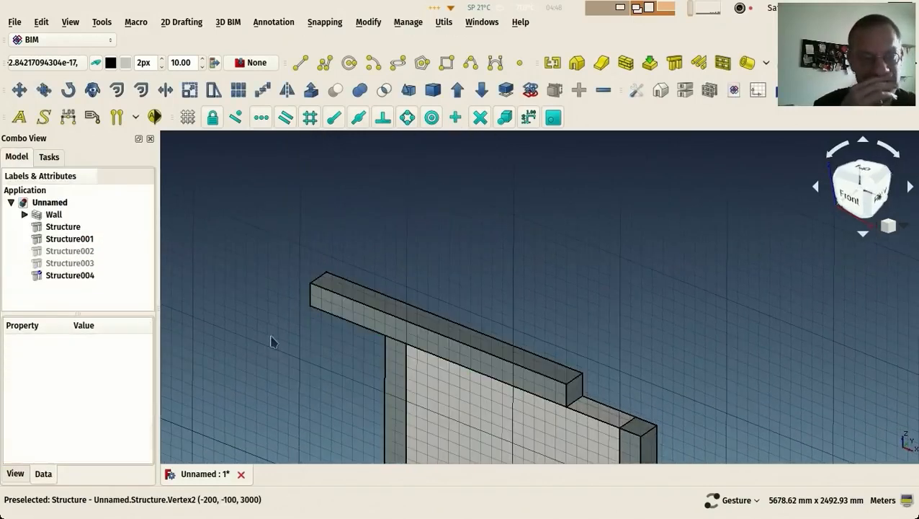
# Move the horizontal beam by the lower front corner of its end above the wall to the outer top corner of the far column.
pyautogui.scroll(3, 506, 266)
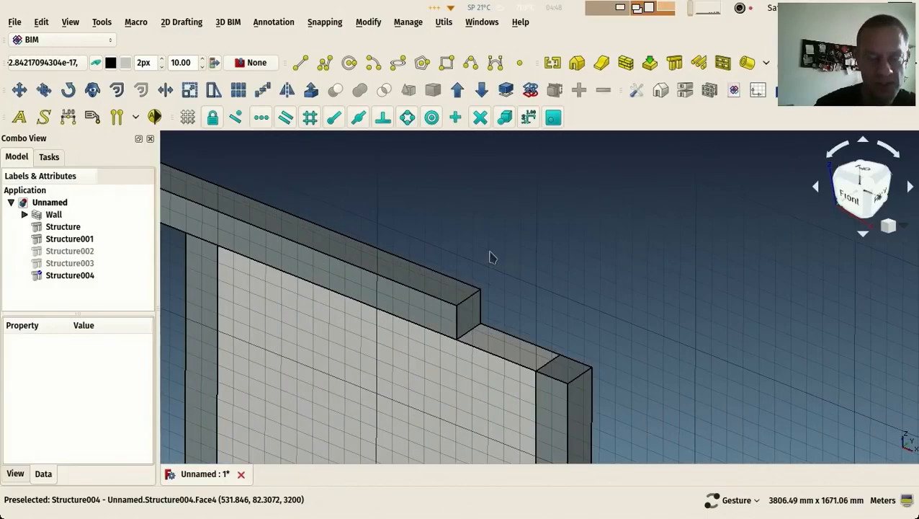
pyautogui.click(19, 90)
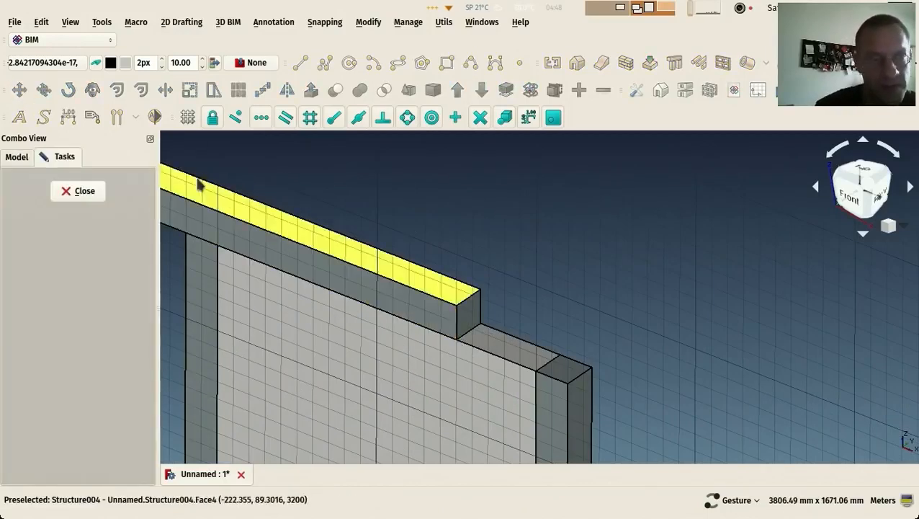
pyautogui.click(82, 193)
pyautogui.click(216, 238)
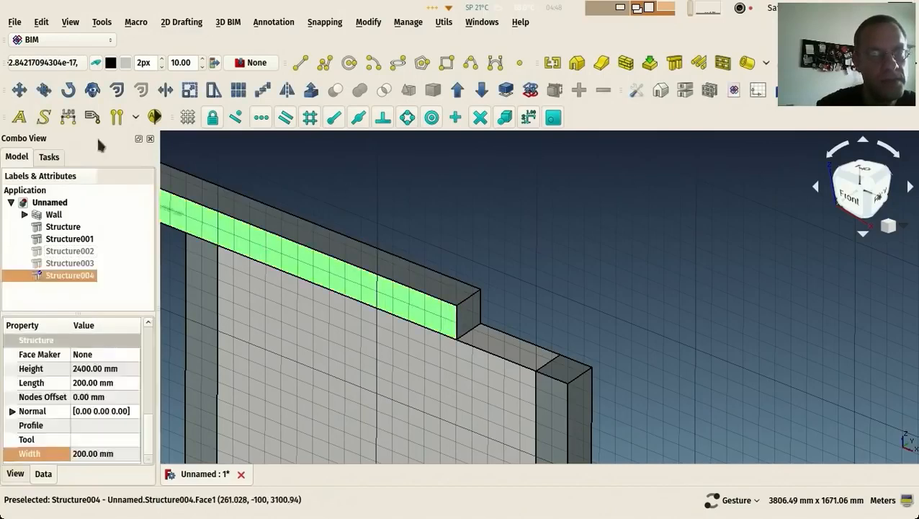
pyautogui.click(20, 89)
pyautogui.press('Escape')
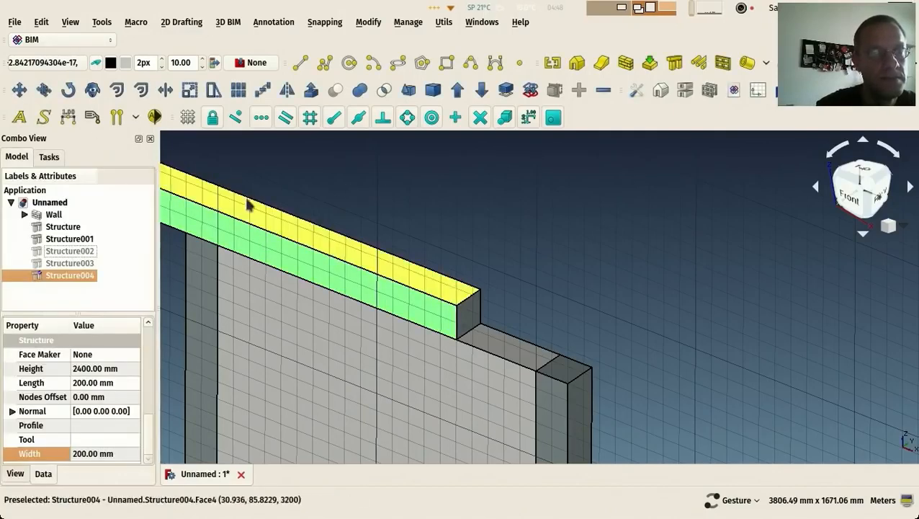
pyautogui.click(19, 91)
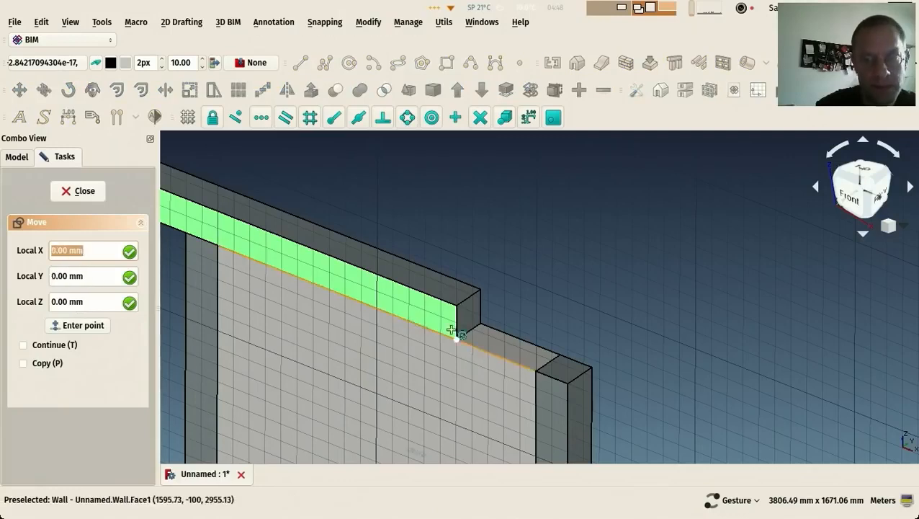
pyautogui.click(457, 336)
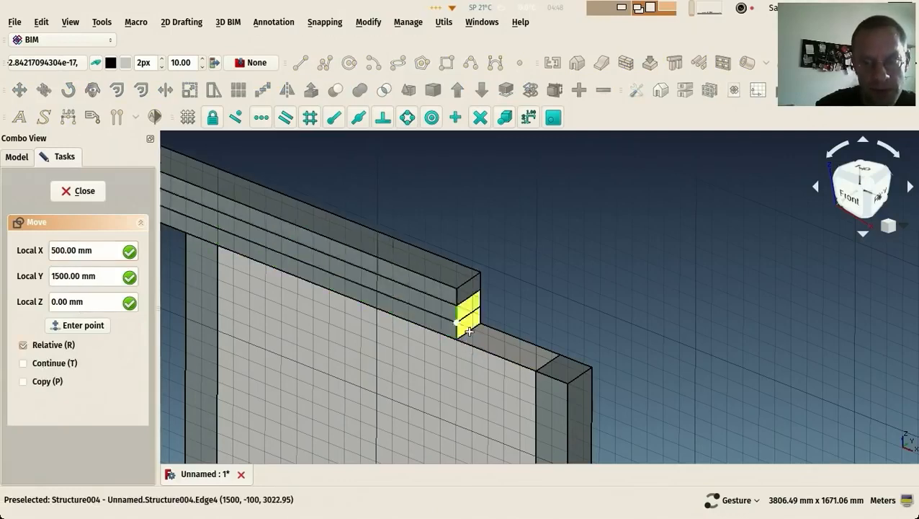
pyautogui.click(569, 387)
pyautogui.scroll(-6, 587, 287)
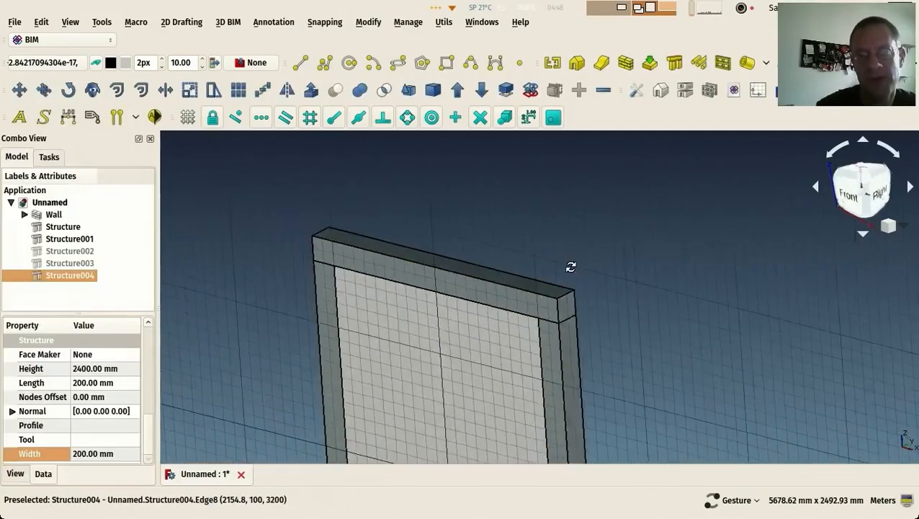
# Reset the working plane to Top.
pyautogui.moveTo(587, 286); pyautogui.dragTo(76, 79)
pyautogui.click(252, 236)
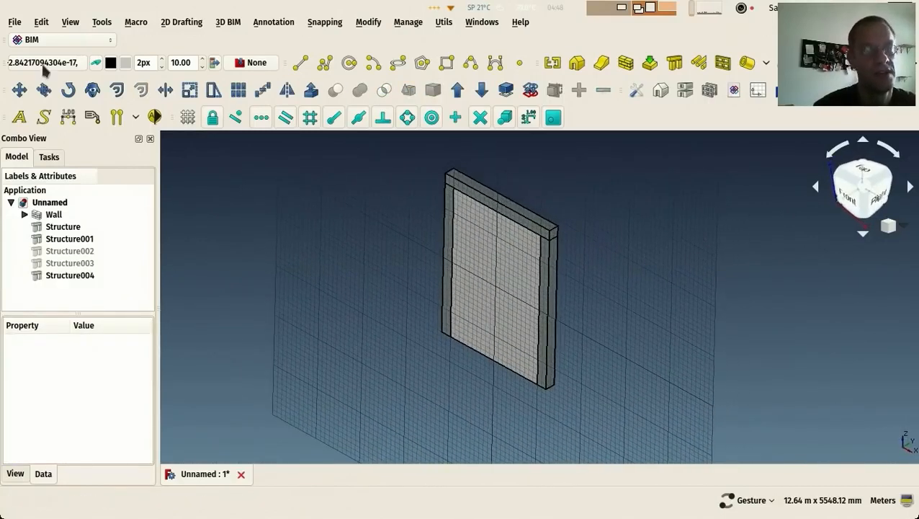
pyautogui.click(44, 64)
pyautogui.click(29, 277)
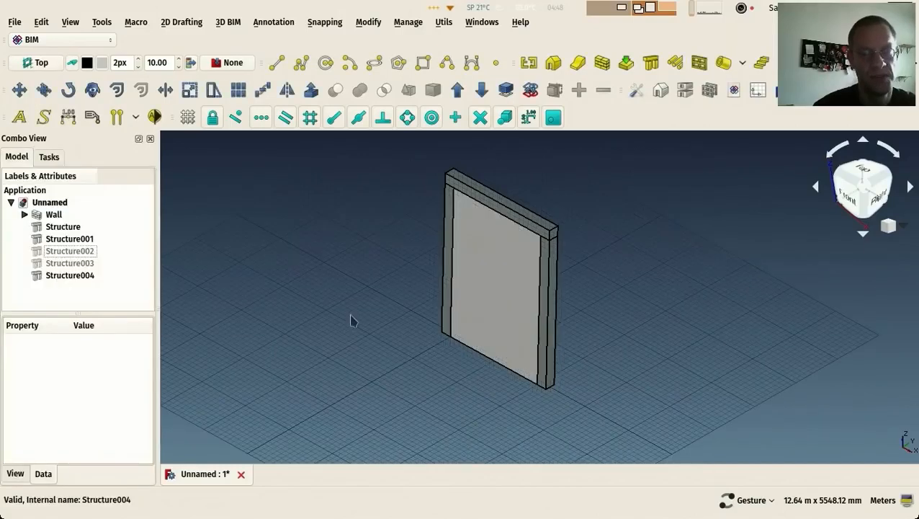
# Clone the wall, both columns and the horizontal beam together.
pyautogui.press('2')
pyautogui.press('0')
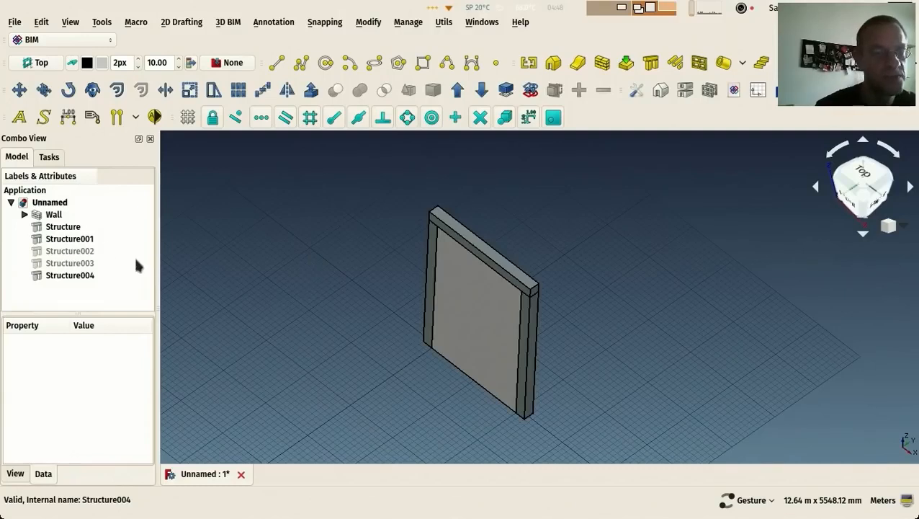
pyautogui.click(72, 227)
pyautogui.keyDown('ctrl'); pyautogui.click(72, 239); pyautogui.keyUp('ctrl')
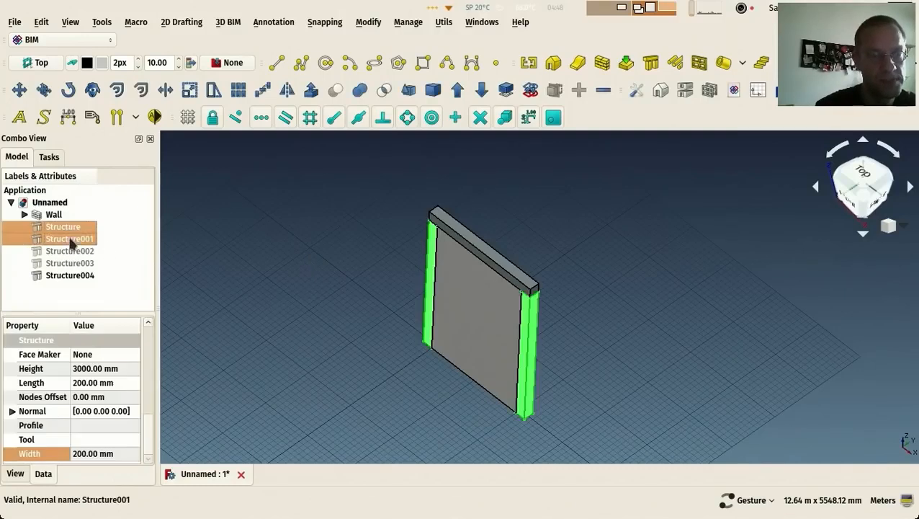
pyautogui.keyDown('ctrl'); pyautogui.click(76, 276); pyautogui.keyUp('ctrl')
pyautogui.keyDown('ctrl'); pyautogui.click(63, 215); pyautogui.keyUp('ctrl')
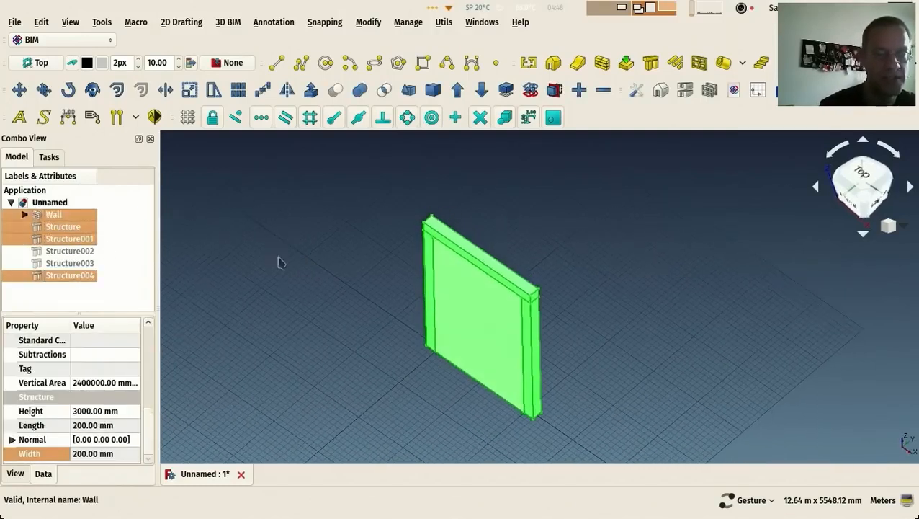
pyautogui.press('2')
pyautogui.scroll(2, 431, 369)
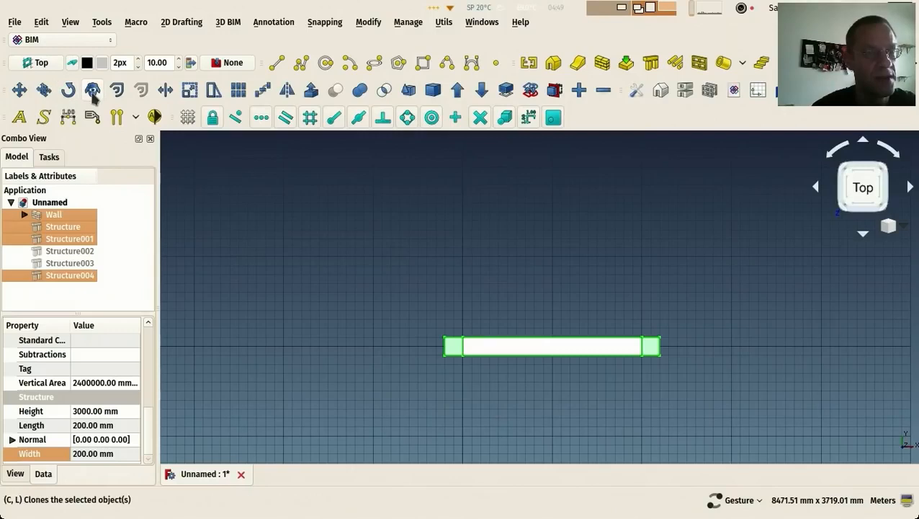
# Move the cloned wall, columns and beam 2000 mm along Y, away from the originals.
pyautogui.press('m')
pyautogui.press('v')
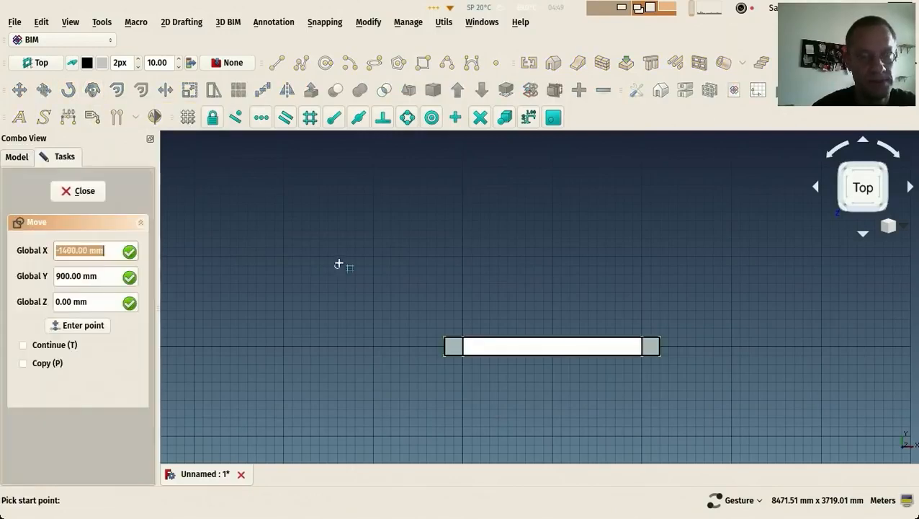
pyautogui.click(373, 345)
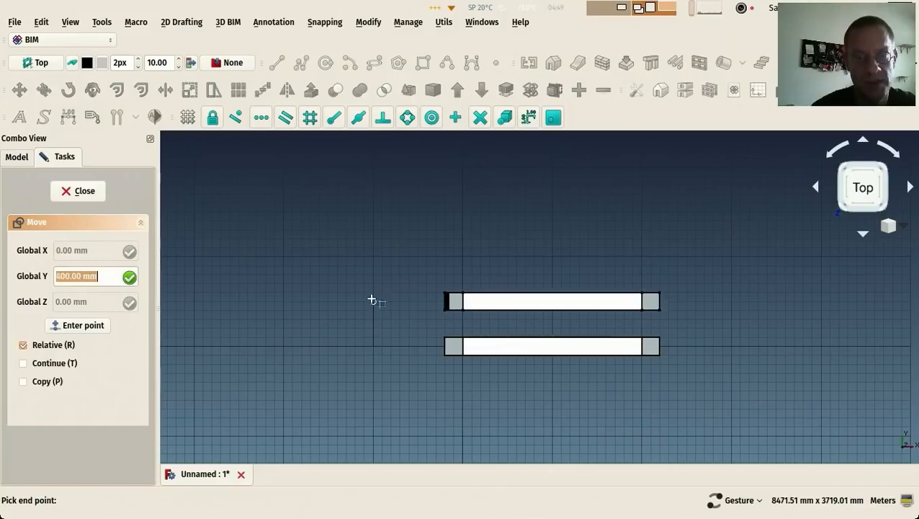
pyautogui.click(373, 167)
pyautogui.moveTo(343, 283); pyautogui.dragTo(317, 267)
pyautogui.scroll(-4, 344, 269)
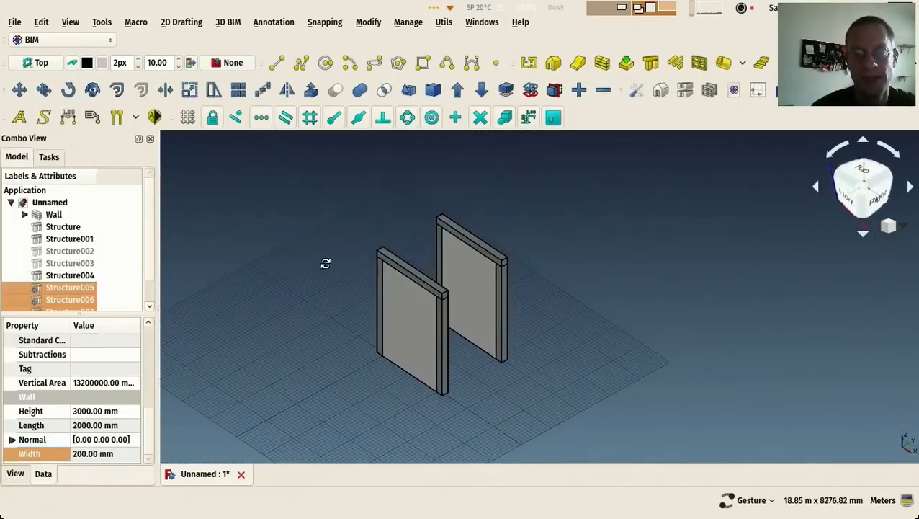
pyautogui.scroll(3, 400, 365)
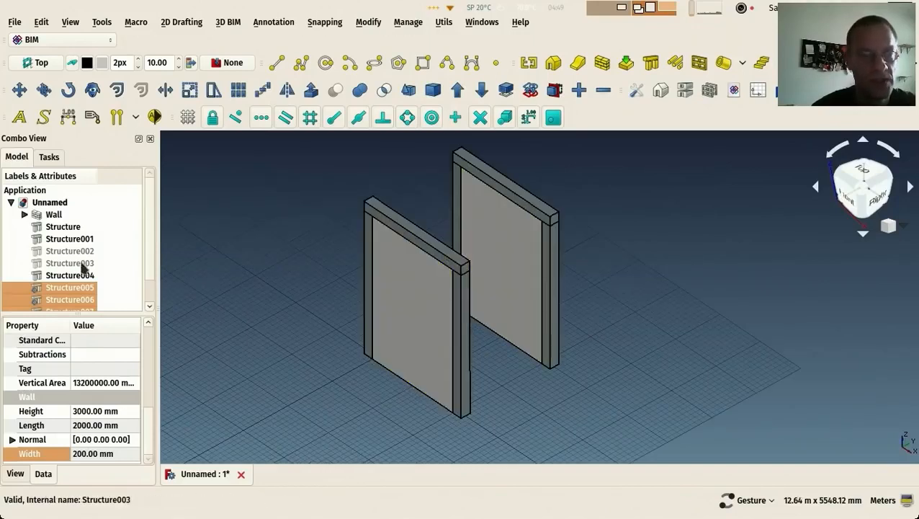
pyautogui.scroll(-1, 116, 298)
pyautogui.click(128, 293)
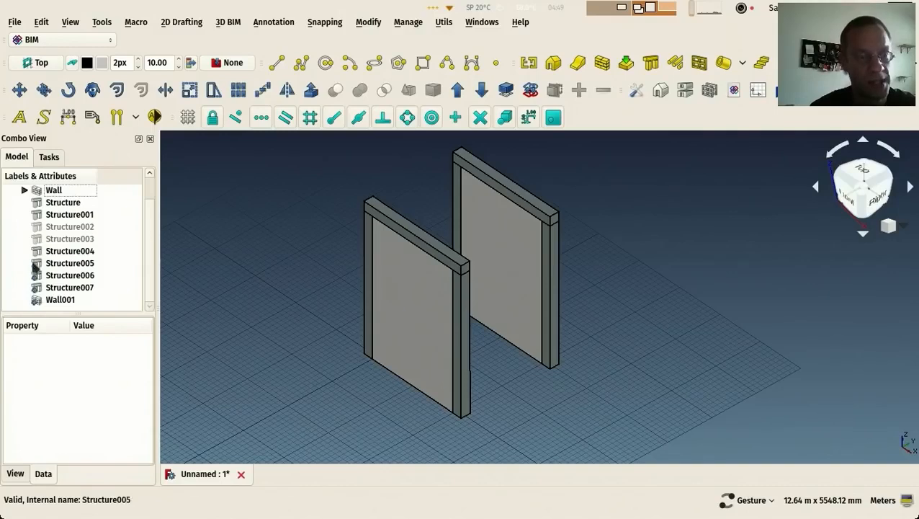
# Draw an 1800 mm wall with Left alignment between the two left-hand columns, joining their facing outer corners.
pyautogui.moveTo(305, 324); pyautogui.dragTo(304, 351)
pyautogui.press('2')
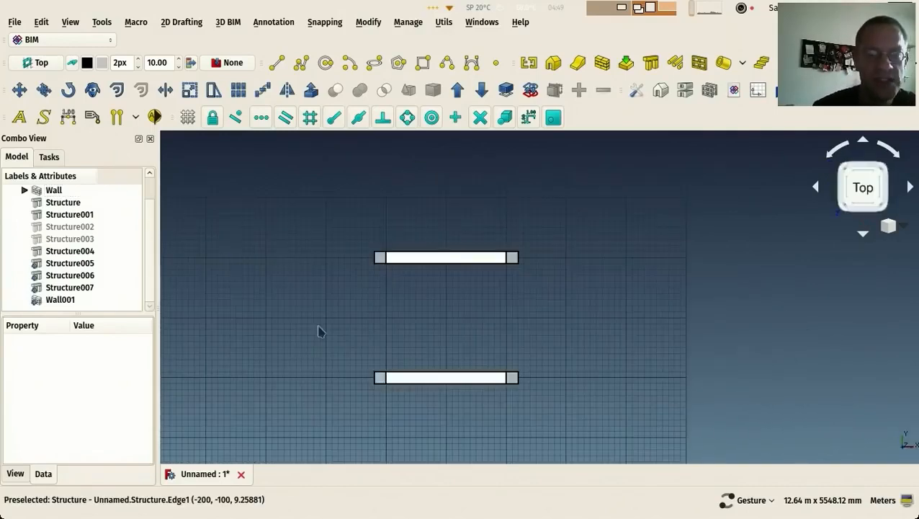
pyautogui.scroll(2, 328, 302)
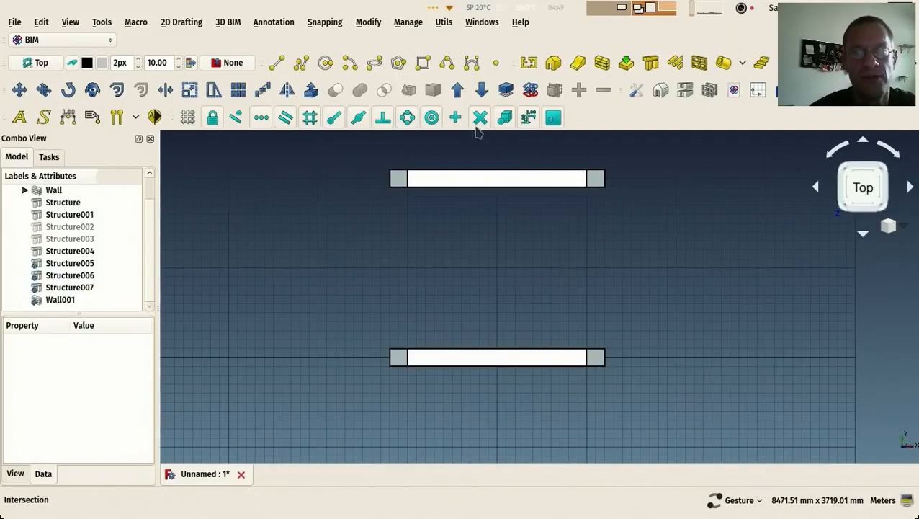
pyautogui.click(577, 63)
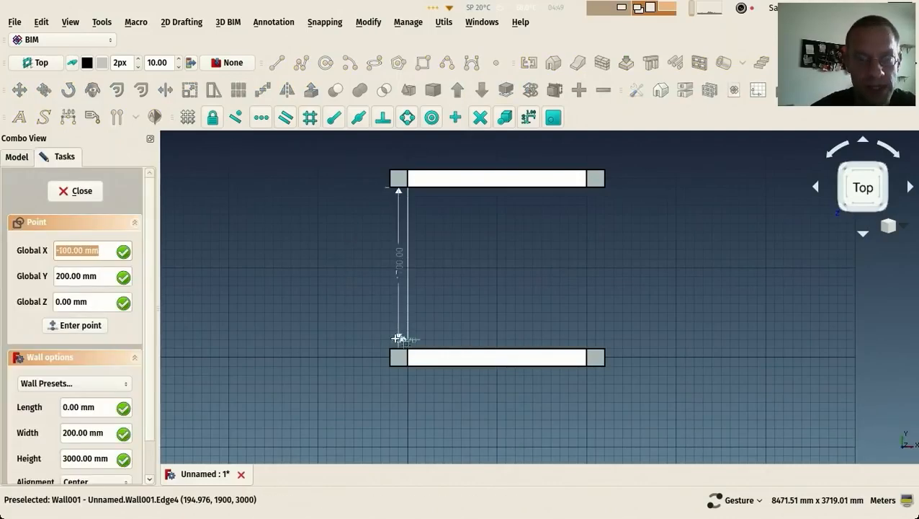
pyautogui.click(392, 353)
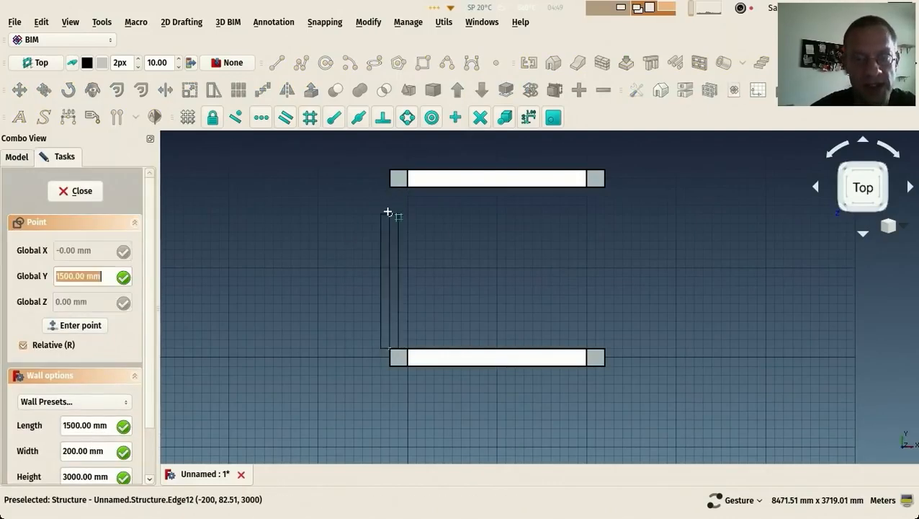
pyautogui.scroll(-2, 151, 374)
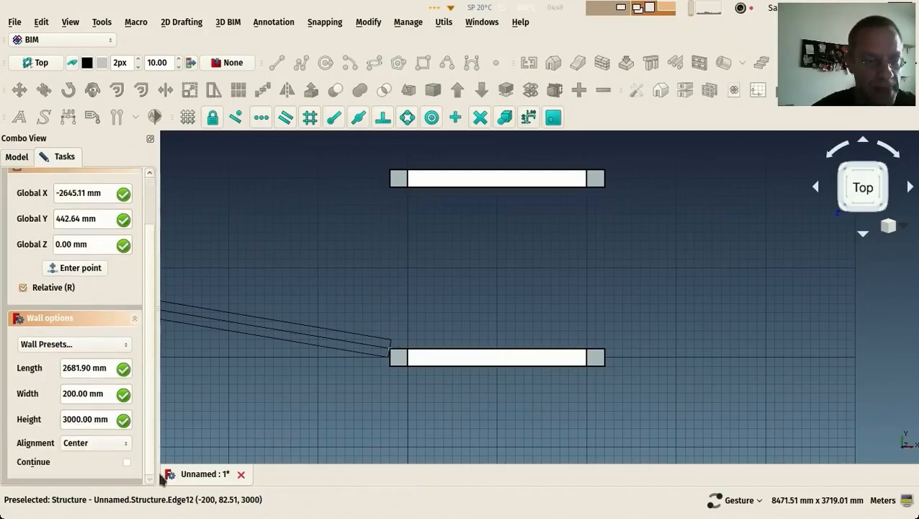
pyautogui.scroll(2, 85, 441)
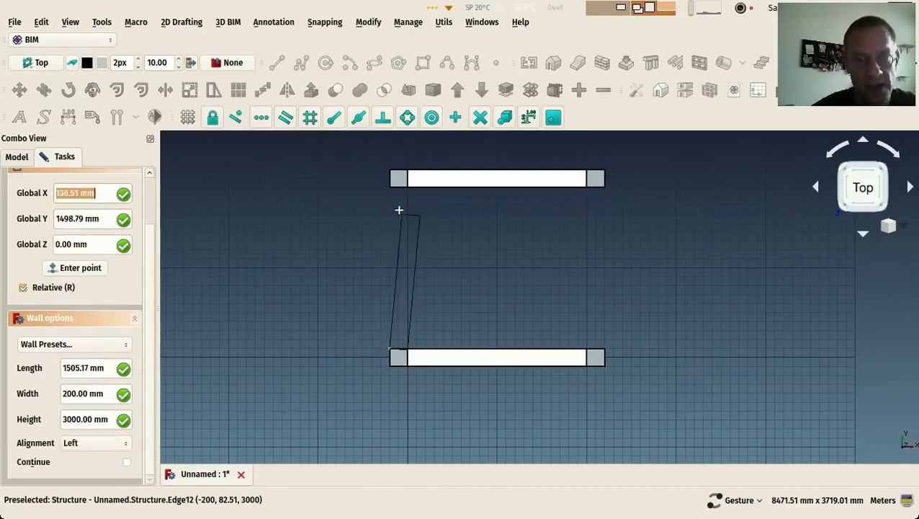
pyautogui.press('y')
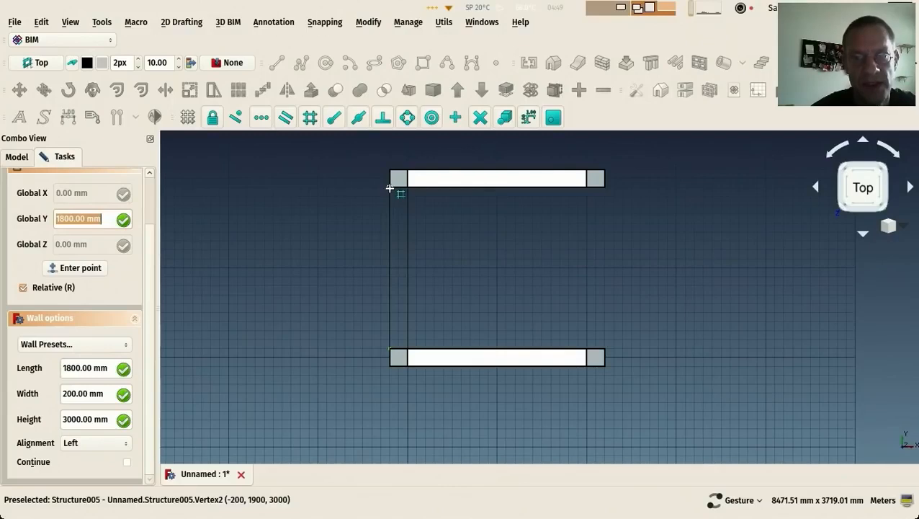
pyautogui.press('y')
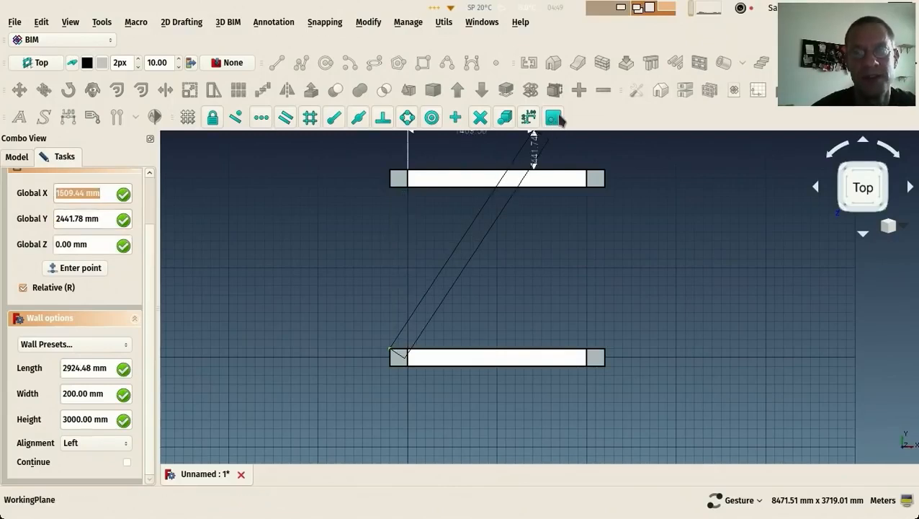
pyautogui.press('y')
pyautogui.press('y')
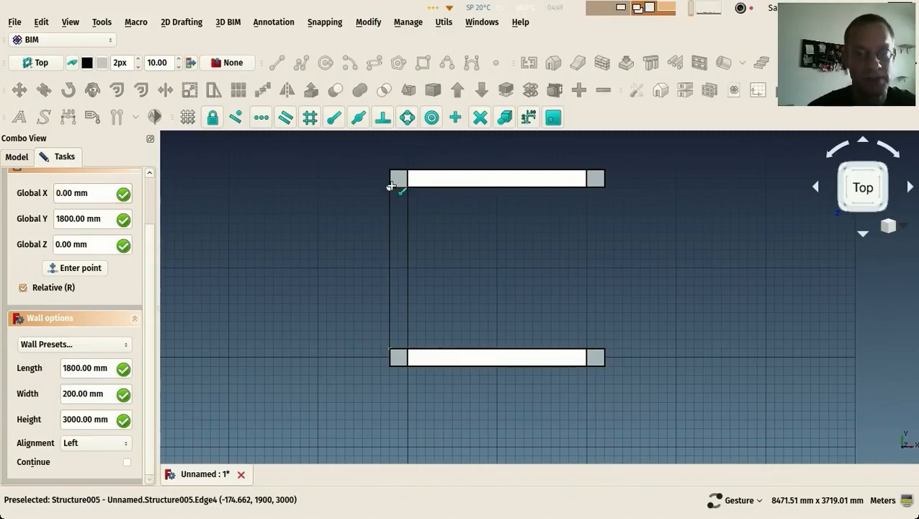
pyautogui.click(391, 187)
pyautogui.moveTo(393, 188); pyautogui.dragTo(400, 355)
pyautogui.press('2')
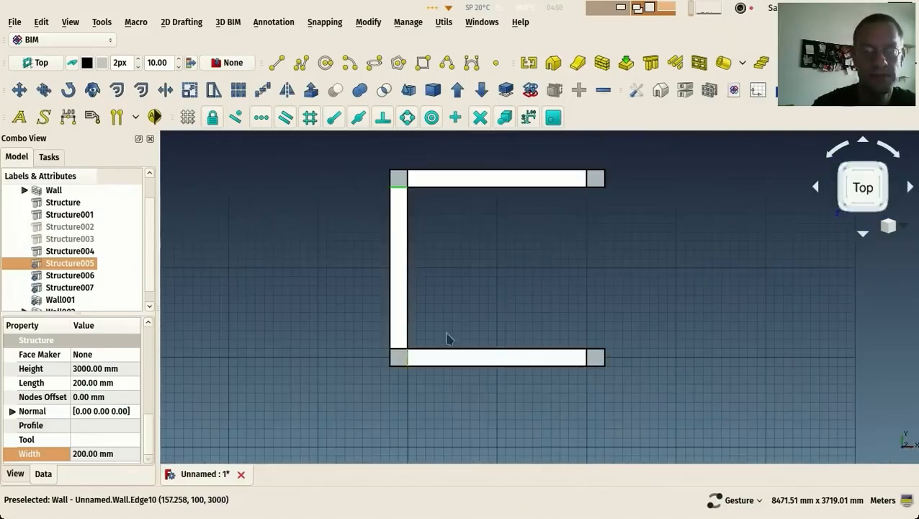
pyautogui.click(642, 266)
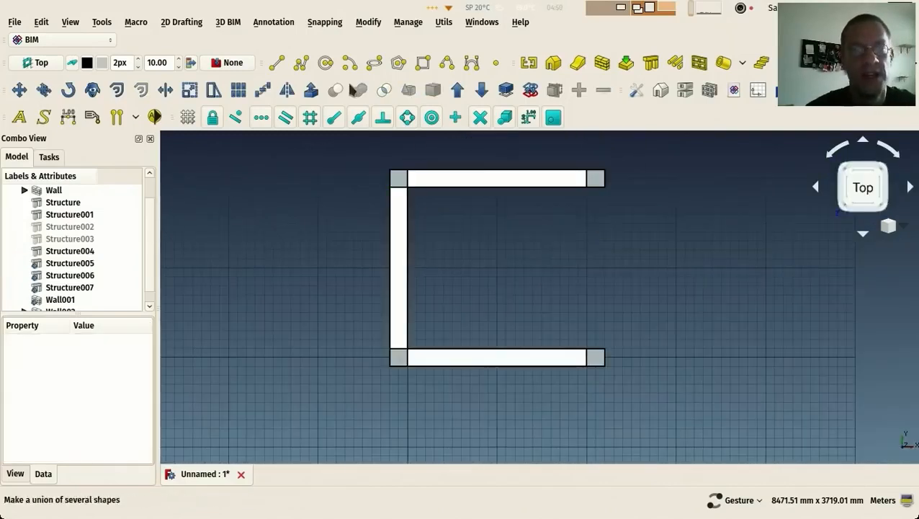
# Draw a wall with Right alignment between the facing outer corners of the front and rear right-hand columns.
pyautogui.click(598, 69)
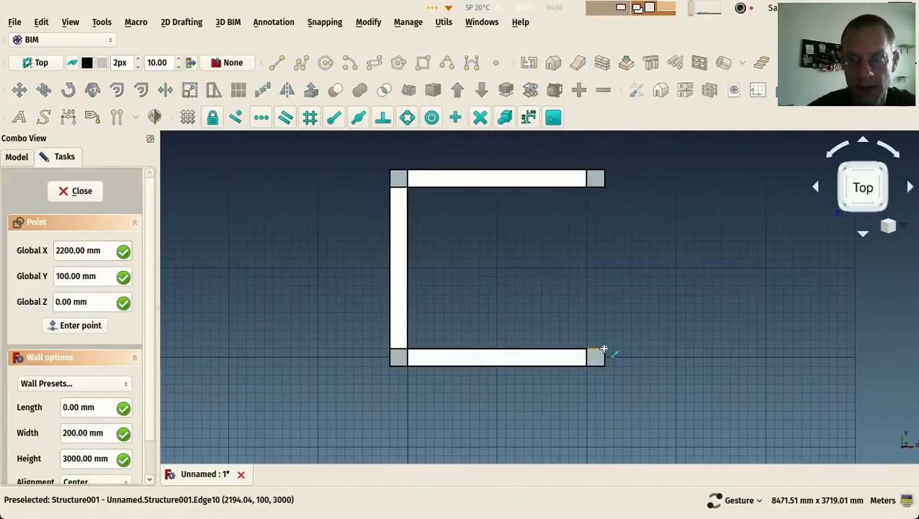
pyautogui.click(604, 350)
pyautogui.scroll(-1, 154, 476)
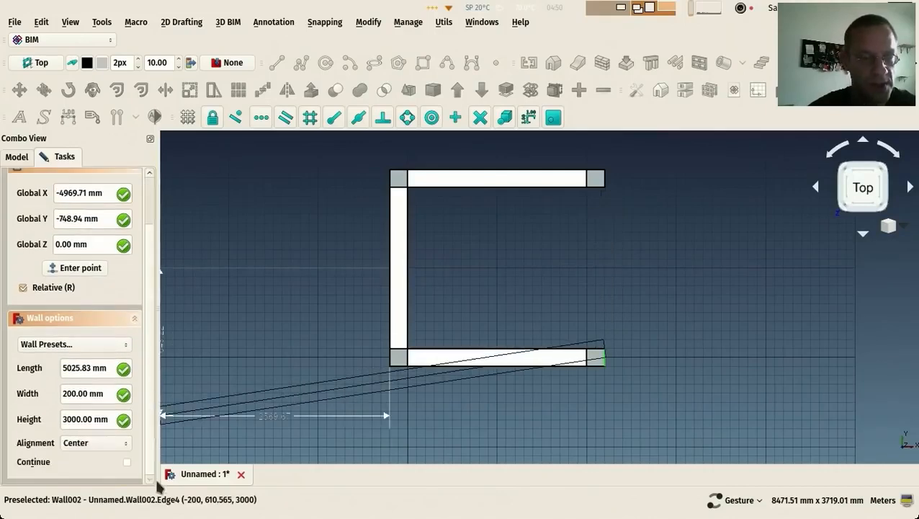
pyautogui.scroll(2, 96, 447)
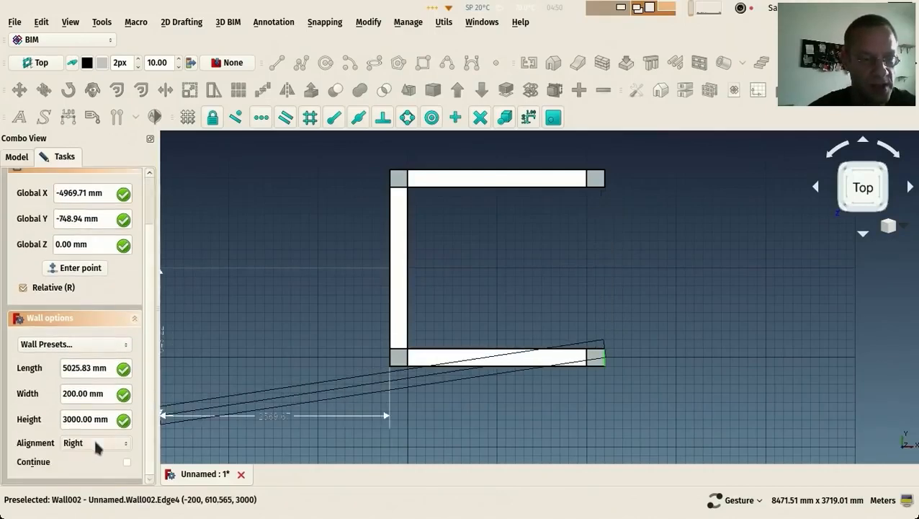
pyautogui.click(605, 188)
# Place a Fixed preset window with sill height 0 at the base of the front wall, against its left column.
pyautogui.moveTo(508, 255); pyautogui.dragTo(310, 281)
pyautogui.scroll(-3, 295, 236)
pyautogui.moveTo(295, 236); pyautogui.dragTo(279, 271)
pyautogui.scroll(4, 297, 376)
pyautogui.moveTo(297, 376); pyautogui.dragTo(364, 370)
pyautogui.click(279, 280)
pyautogui.scroll(-5, 298, 322)
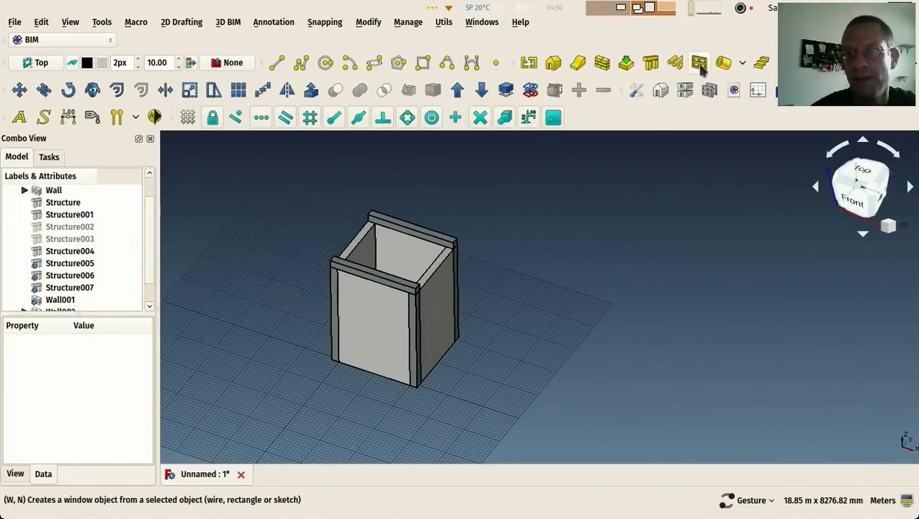
pyautogui.click(723, 63)
pyautogui.scroll(3, 360, 374)
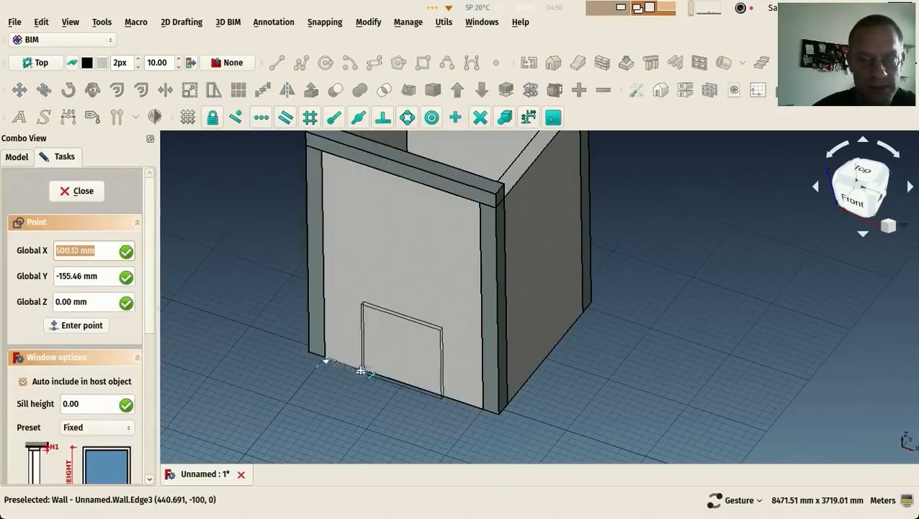
pyautogui.scroll(2, 353, 358)
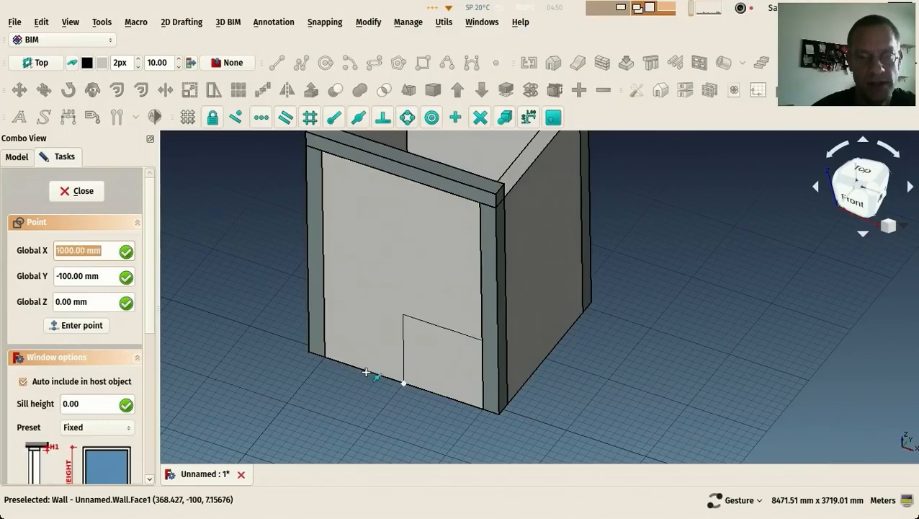
pyautogui.click(358, 374)
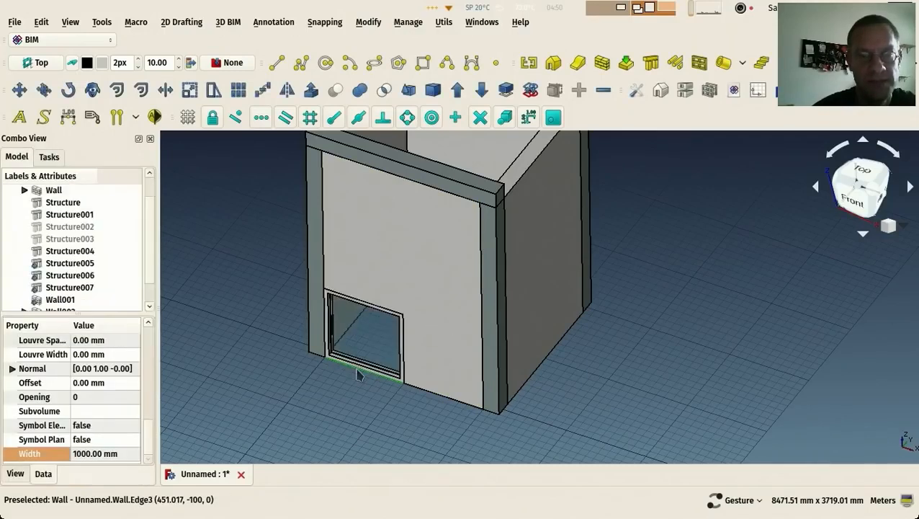
# Move the window 500 mm along X to centre it at the base of the front wall.
pyautogui.scroll(-1, 94, 265)
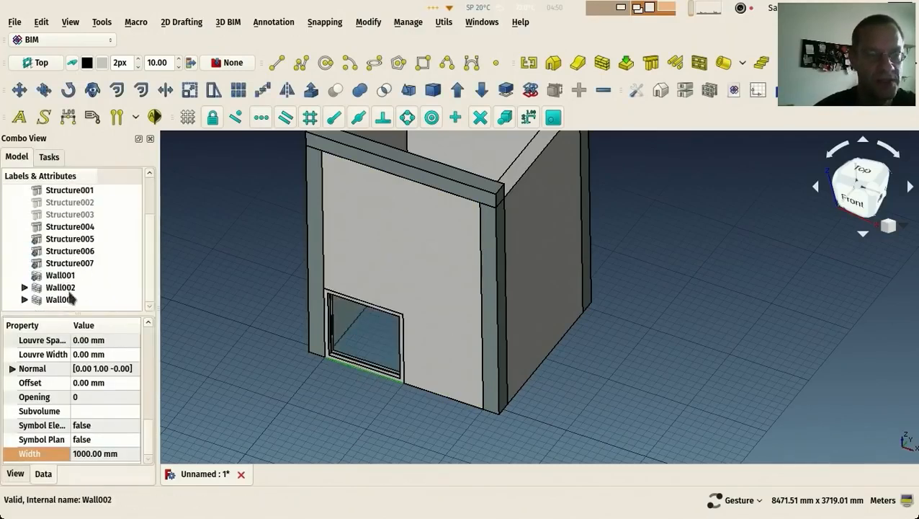
pyautogui.moveTo(246, 292); pyautogui.dragTo(403, 337)
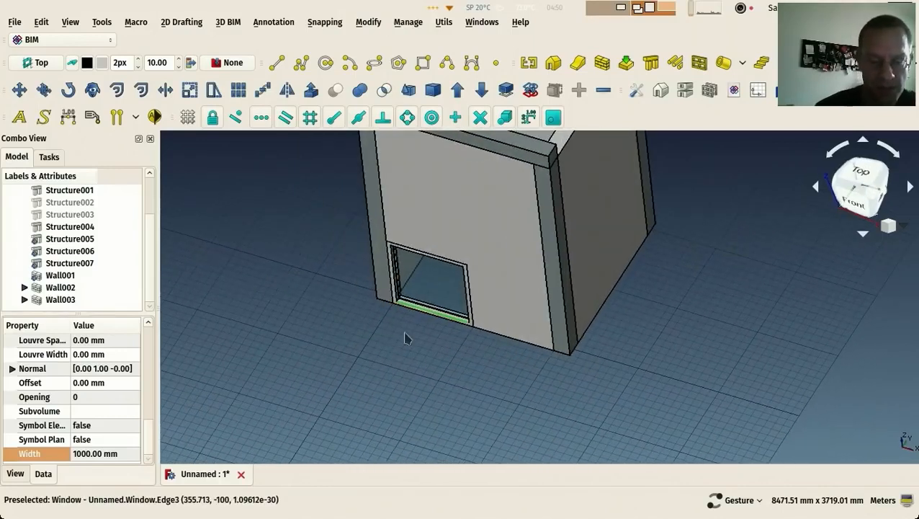
pyautogui.press('m')
pyautogui.press('v')
pyautogui.click(358, 358)
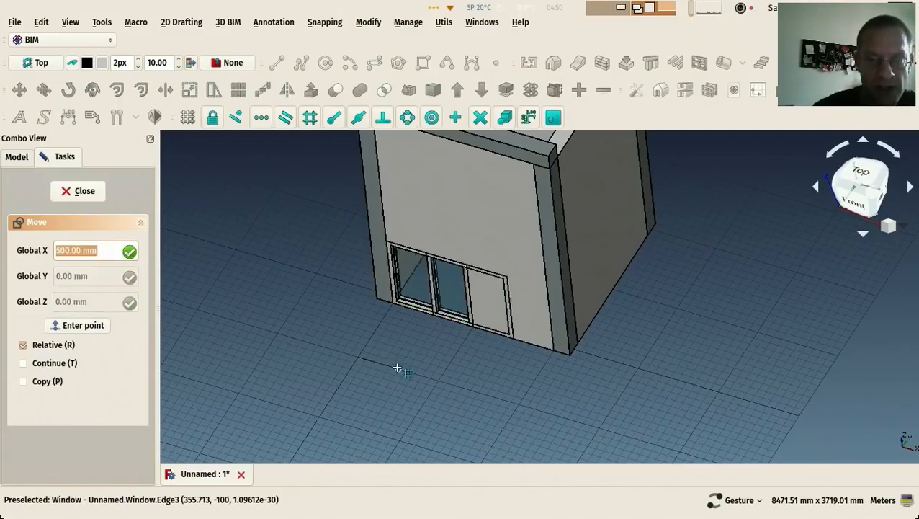
pyautogui.click(398, 370)
pyautogui.moveTo(392, 357); pyautogui.dragTo(465, 322)
# Align the working plane to the front face of the wall containing the window.
pyautogui.moveTo(307, 287); pyautogui.dragTo(303, 306)
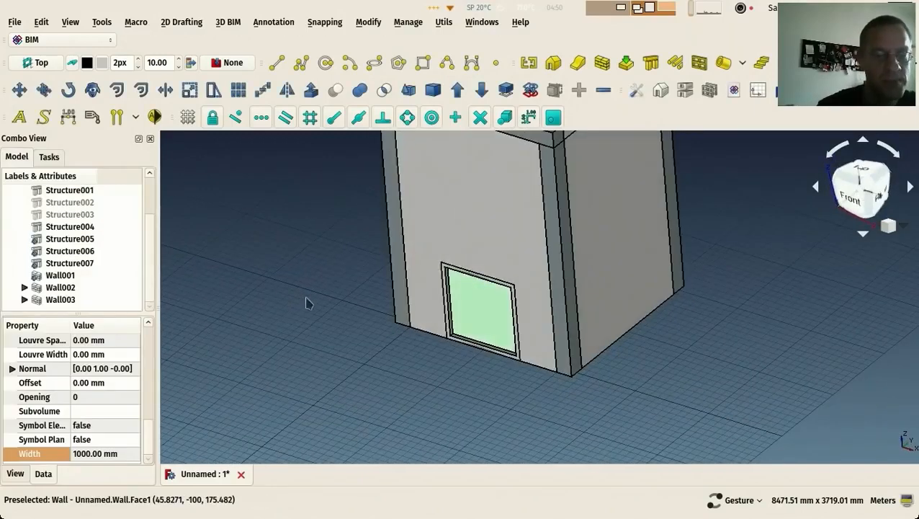
pyautogui.click(478, 218)
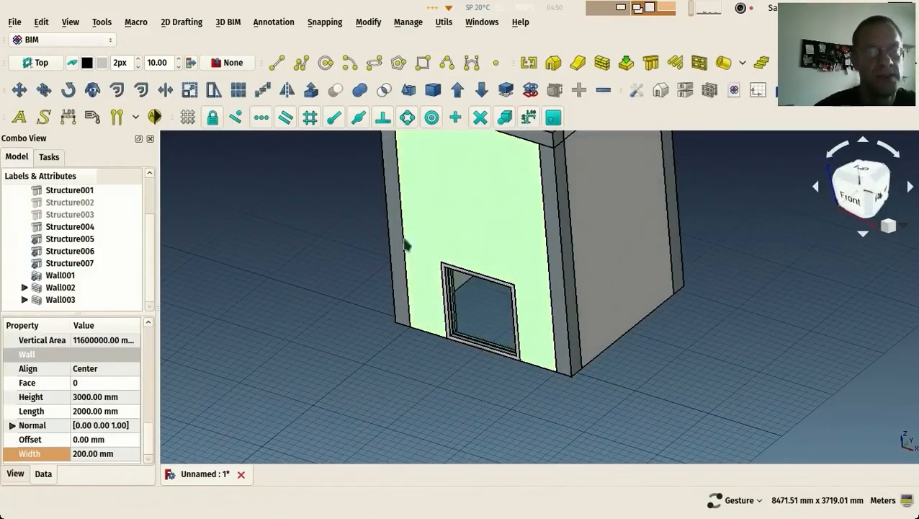
pyautogui.click(37, 63)
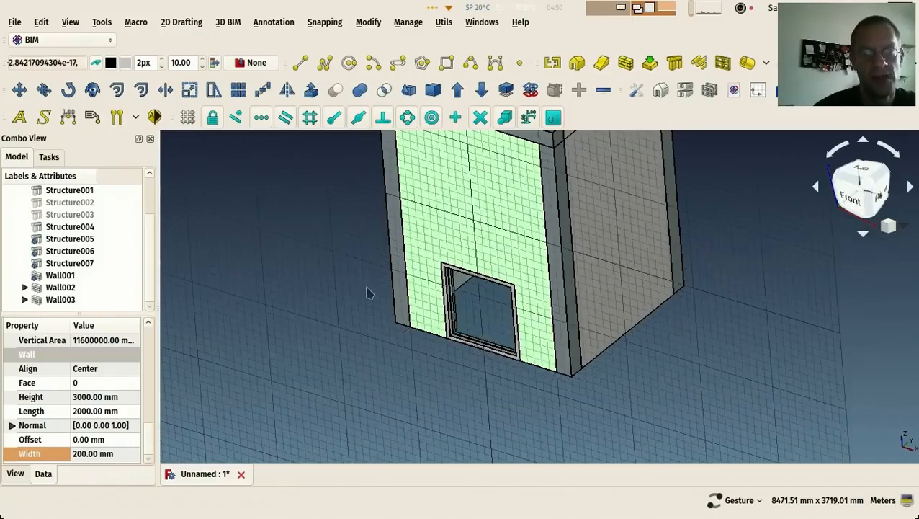
# Move the window freehand straight up the front wall face, from the wall's base to about mid-height.
pyautogui.moveTo(367, 298); pyautogui.dragTo(435, 297)
pyautogui.click(489, 322)
pyautogui.moveTo(256, 318); pyautogui.dragTo(325, 329)
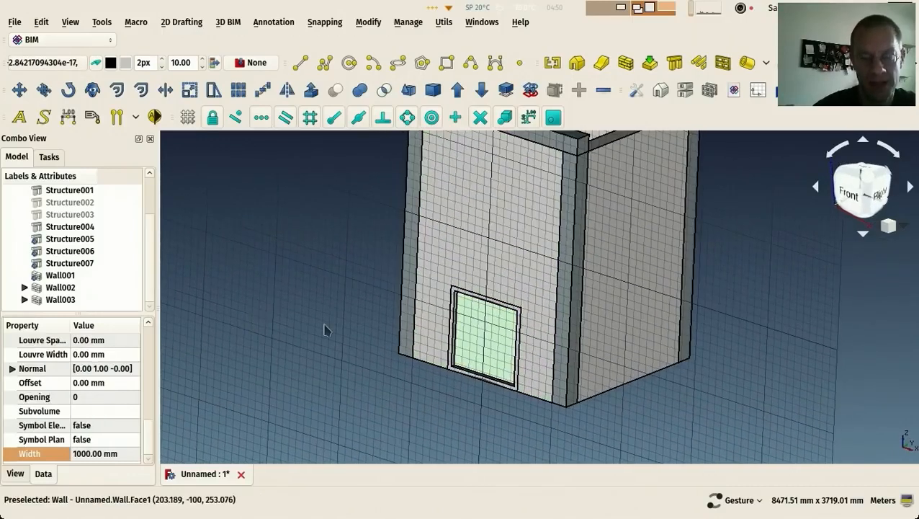
pyautogui.press('m')
pyautogui.press('v')
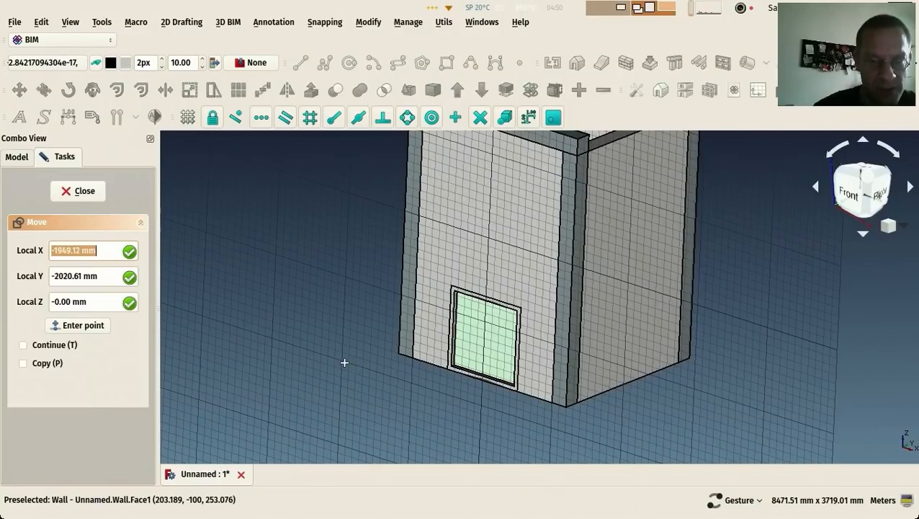
pyautogui.click(343, 360)
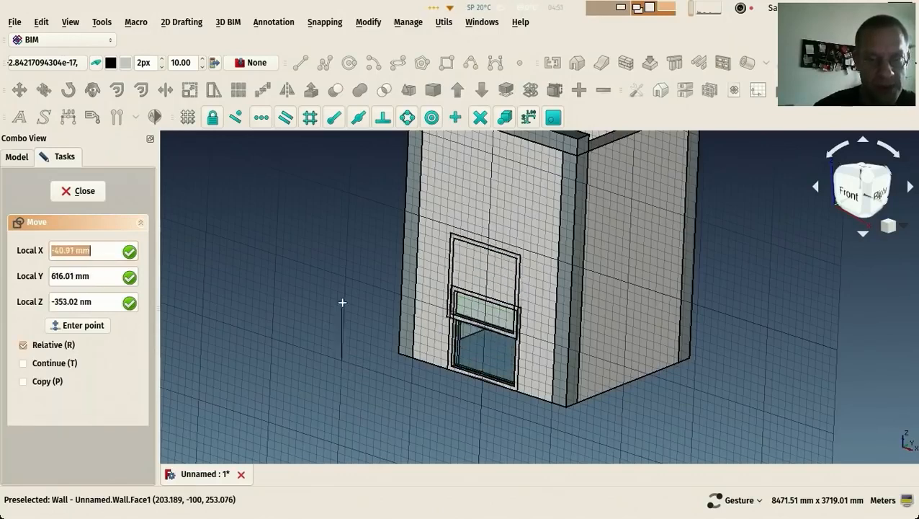
pyautogui.click(346, 275)
pyautogui.moveTo(346, 276); pyautogui.dragTo(378, 252)
pyautogui.scroll(-5, 306, 316)
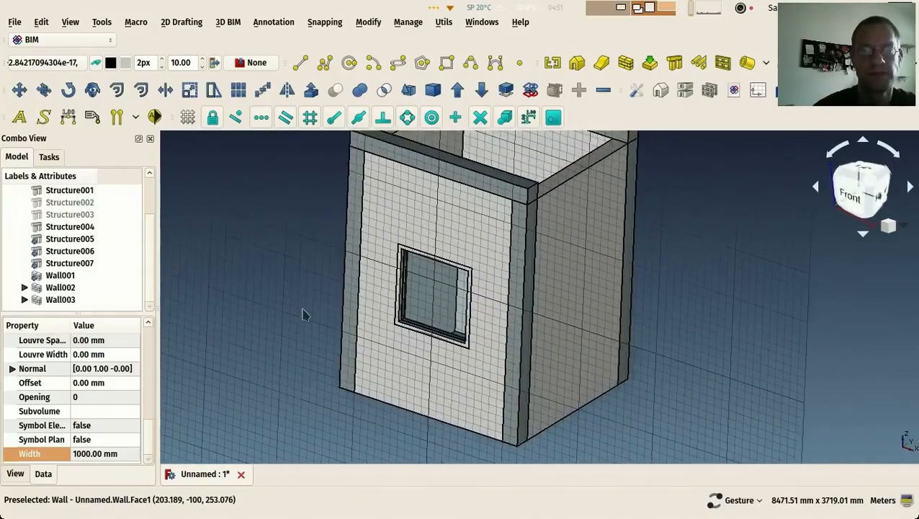
# Examine the structure from several angles, checking the raised window, the top beams and the wall openings.
pyautogui.moveTo(287, 303); pyautogui.dragTo(245, 330)
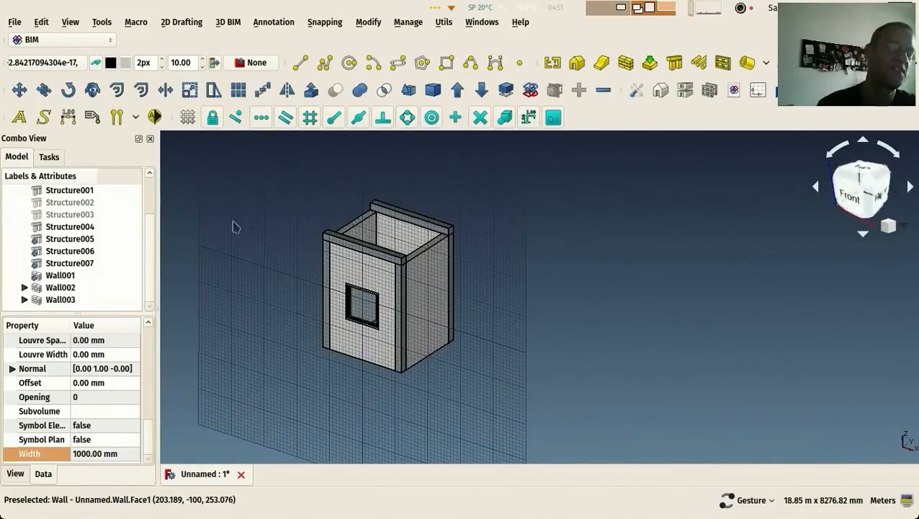
pyautogui.moveTo(322, 265); pyautogui.dragTo(310, 237)
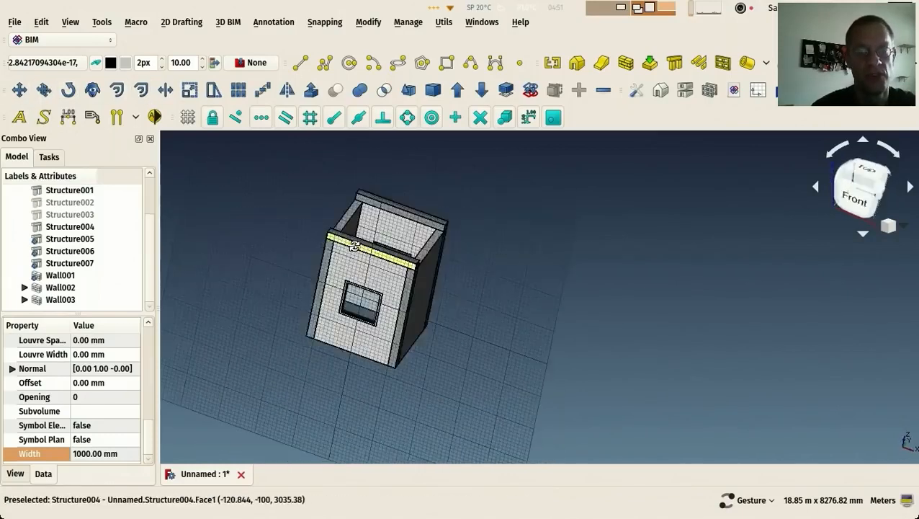
pyautogui.scroll(3, 317, 315)
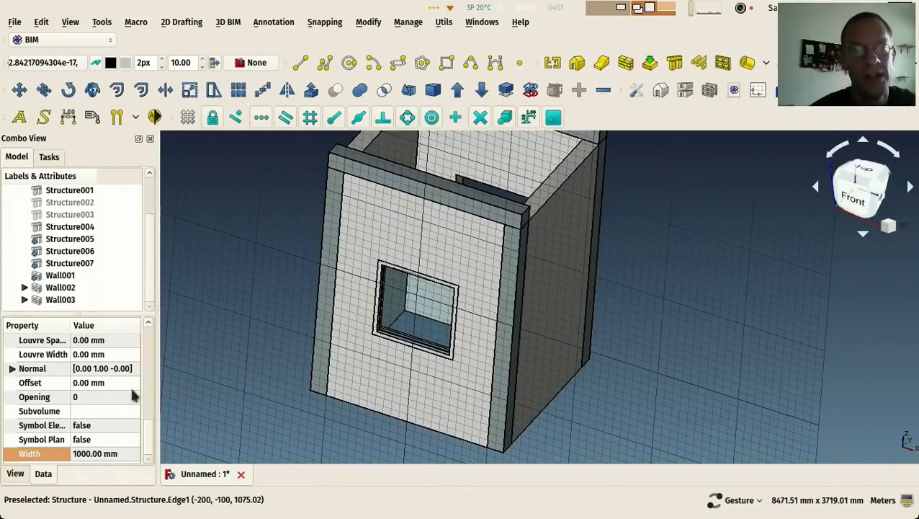
pyautogui.moveTo(210, 323); pyautogui.dragTo(323, 356)
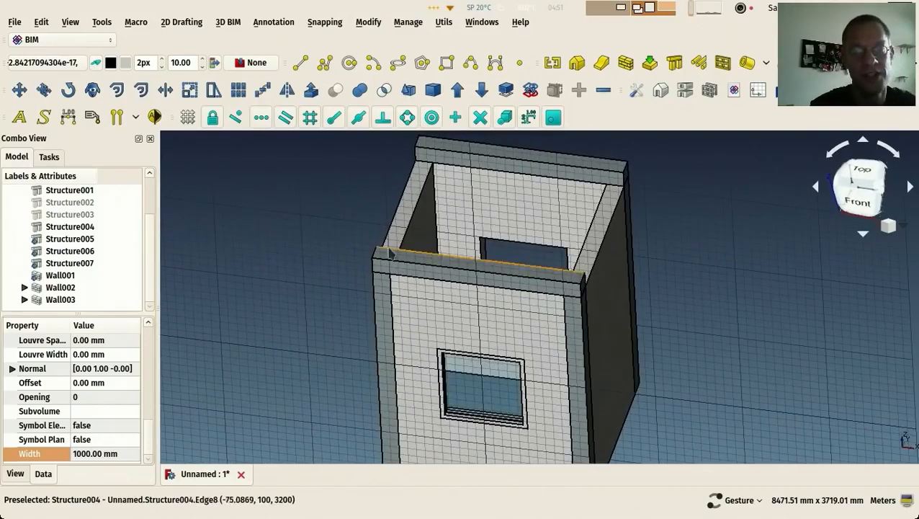
pyautogui.moveTo(310, 285); pyautogui.dragTo(285, 270)
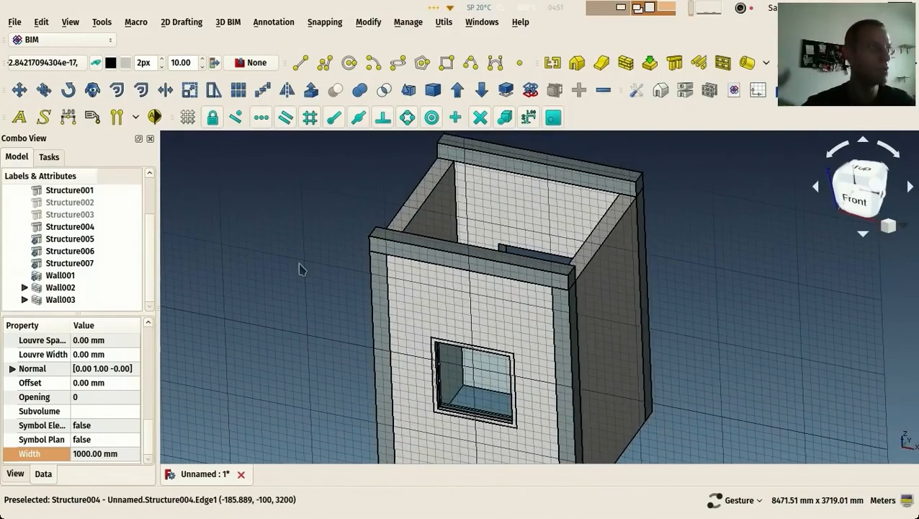
pyautogui.scroll(-5, 303, 255)
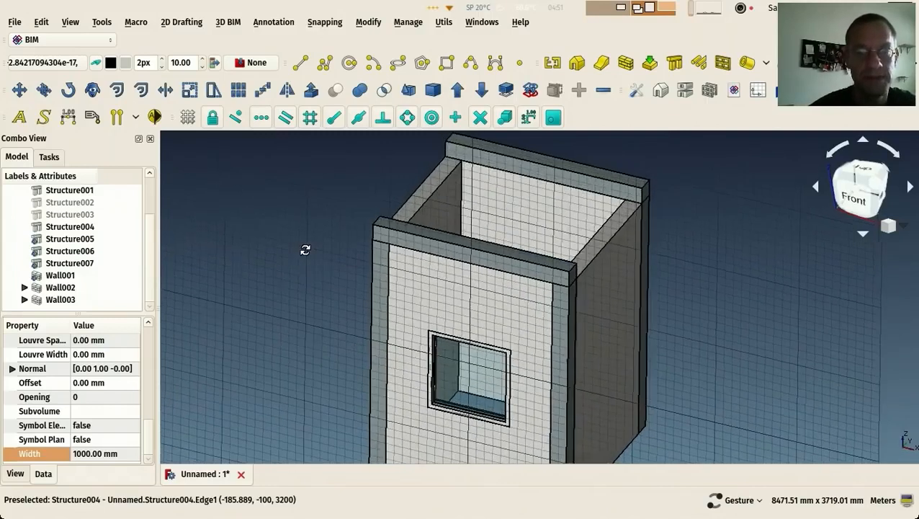
pyautogui.scroll(2, 85, 249)
pyautogui.scroll(-2, 85, 248)
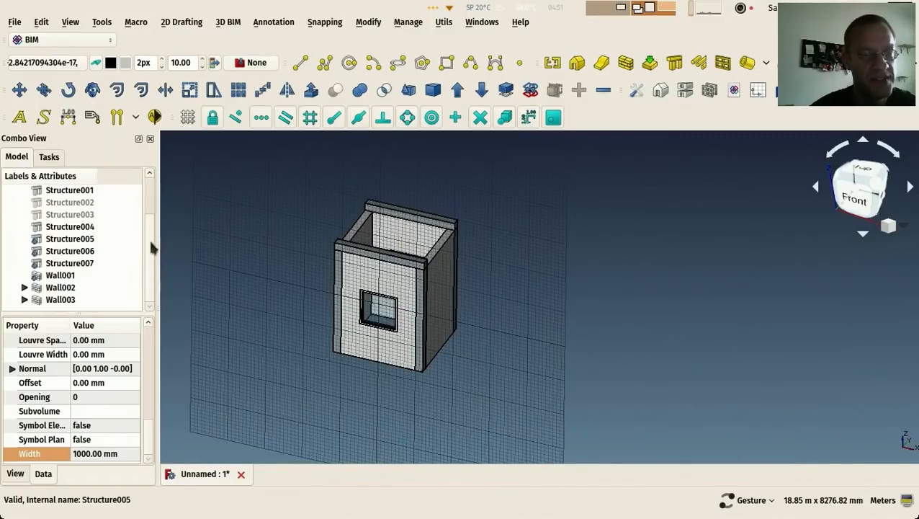
# Create an empty building part in the document with none of the existing elements selected.
pyautogui.click(278, 224)
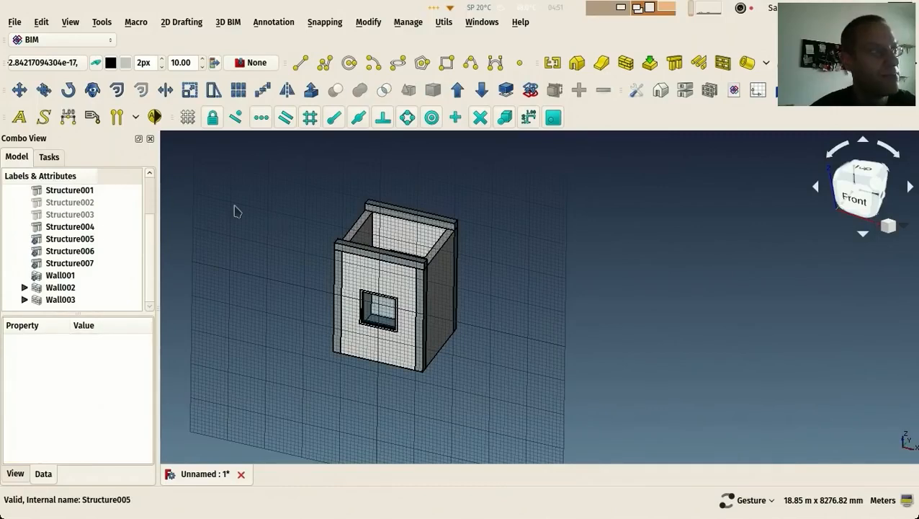
pyautogui.scroll(2, 150, 194)
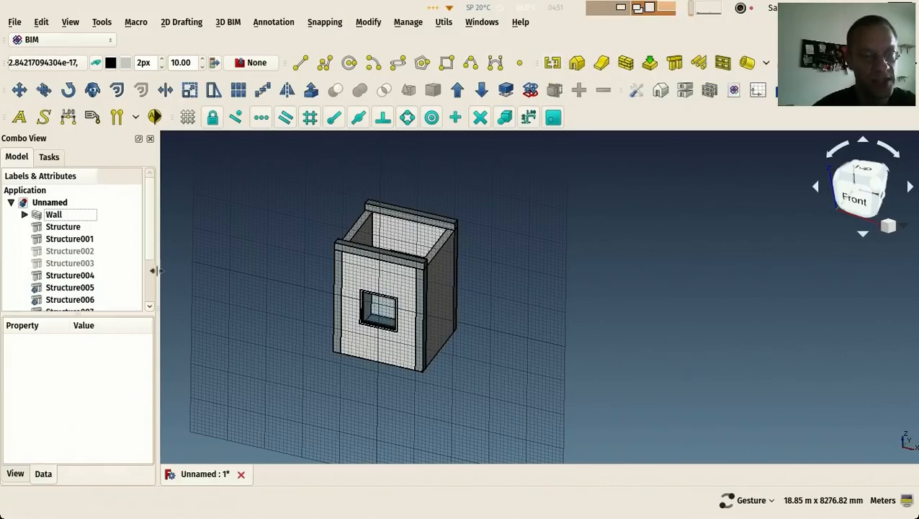
pyautogui.scroll(-2, 153, 260)
pyautogui.click(136, 298)
pyautogui.moveTo(238, 303); pyautogui.dragTo(322, 389)
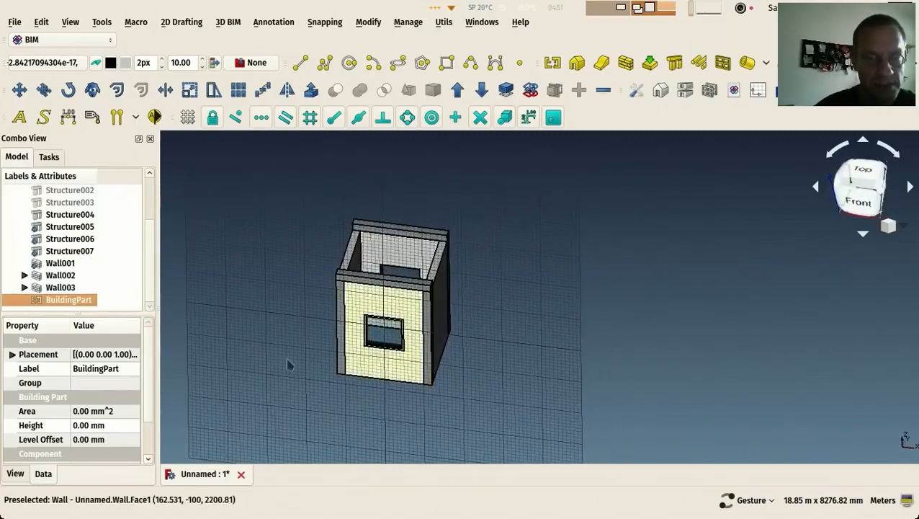
pyautogui.scroll(4, 322, 389)
pyautogui.scroll(-5, 392, 278)
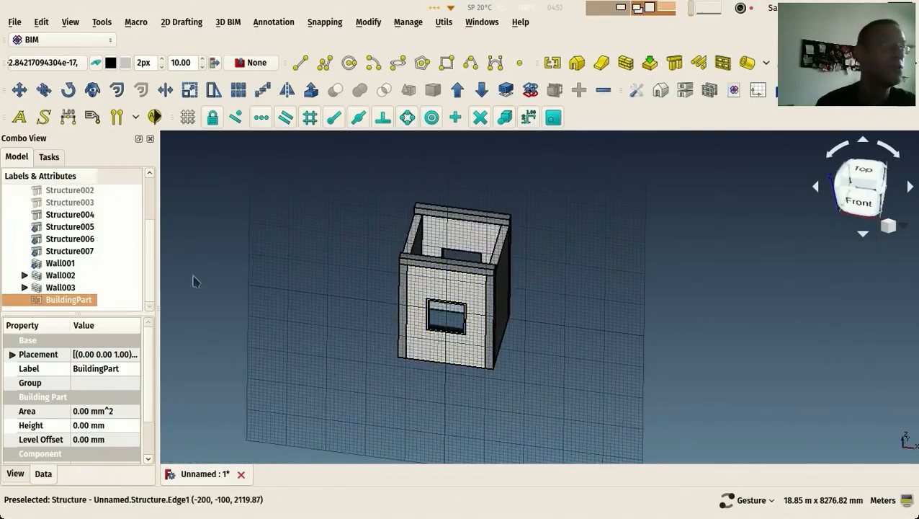
# Place all walls and structure elements, from Wall to Wall003, inside the building part and expand it in the tree.
pyautogui.click(56, 288)
pyautogui.scroll(2, 59, 252)
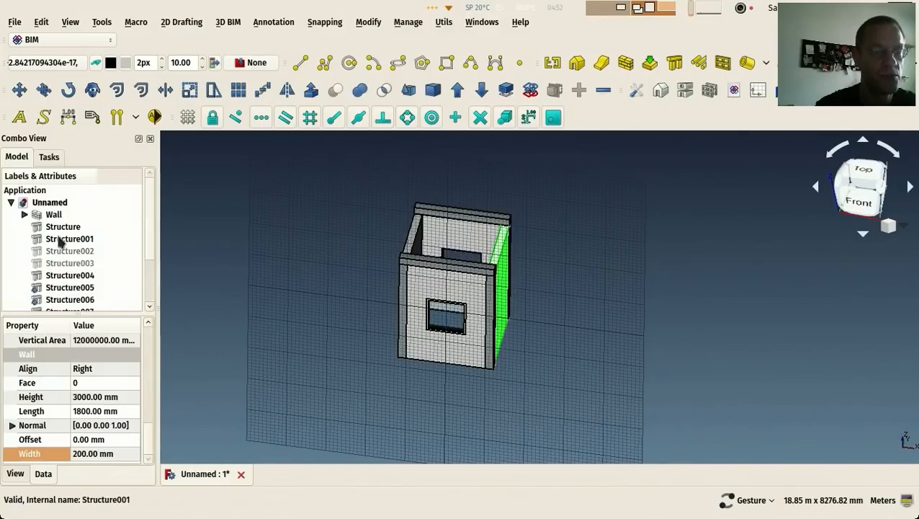
pyautogui.keyDown('shift'); pyautogui.click(58, 215); pyautogui.keyUp('shift')
pyautogui.scroll(-2, 65, 288)
pyautogui.moveTo(59, 287); pyautogui.dragTo(62, 304)
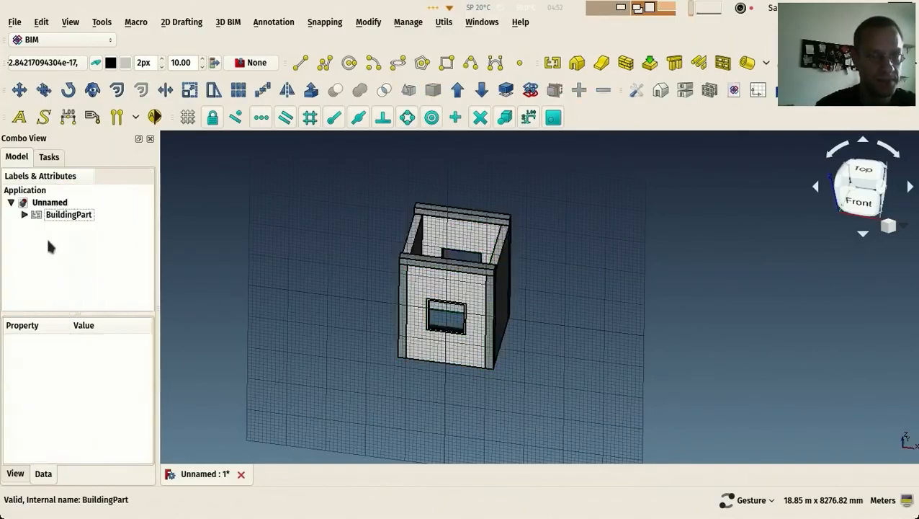
pyautogui.click(25, 214)
pyautogui.moveTo(316, 250); pyautogui.dragTo(490, 253)
pyautogui.press('1')
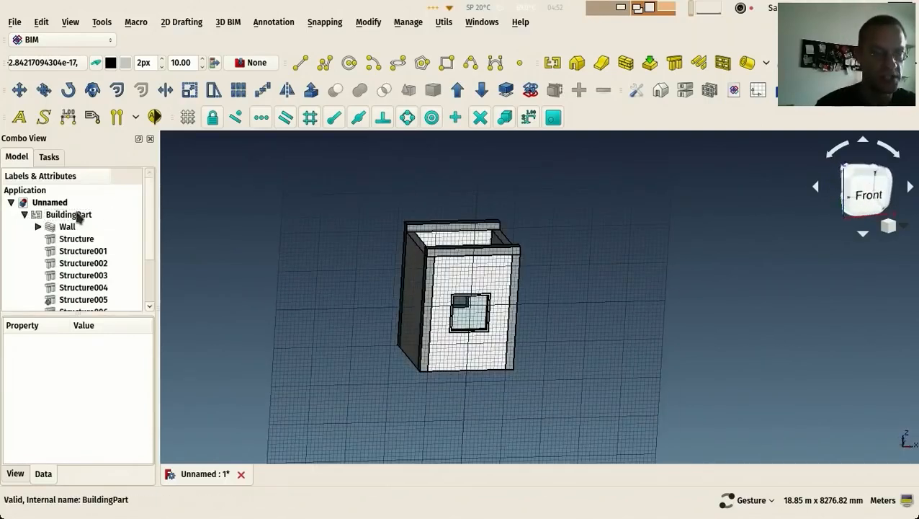
# Set the building part's IFC role to Building Storey.
pyautogui.click(79, 214)
pyautogui.scroll(-1, 150, 399)
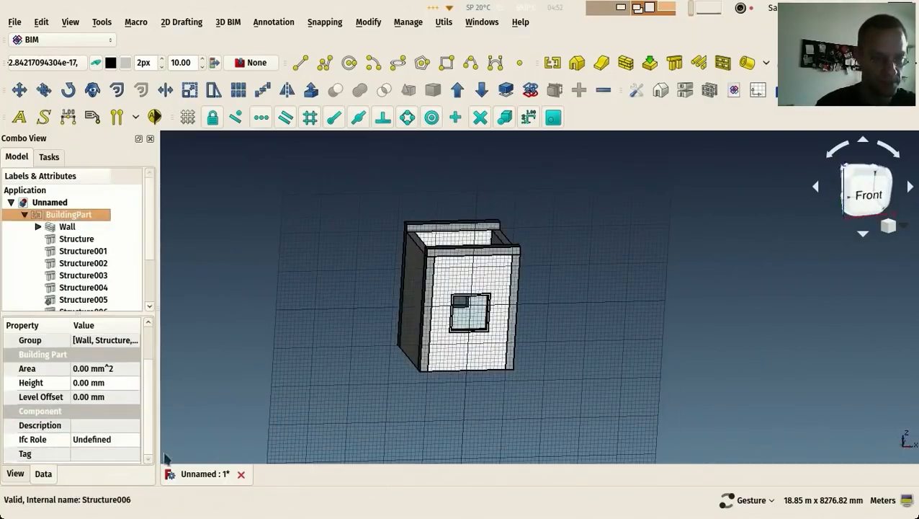
pyautogui.moveTo(274, 311); pyautogui.dragTo(302, 321)
pyautogui.click(121, 438)
pyautogui.click(122, 438)
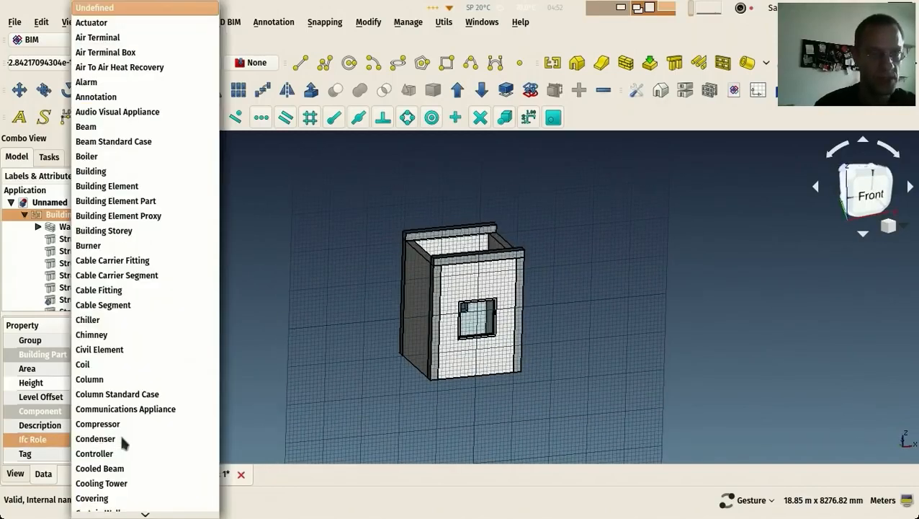
pyautogui.click(120, 232)
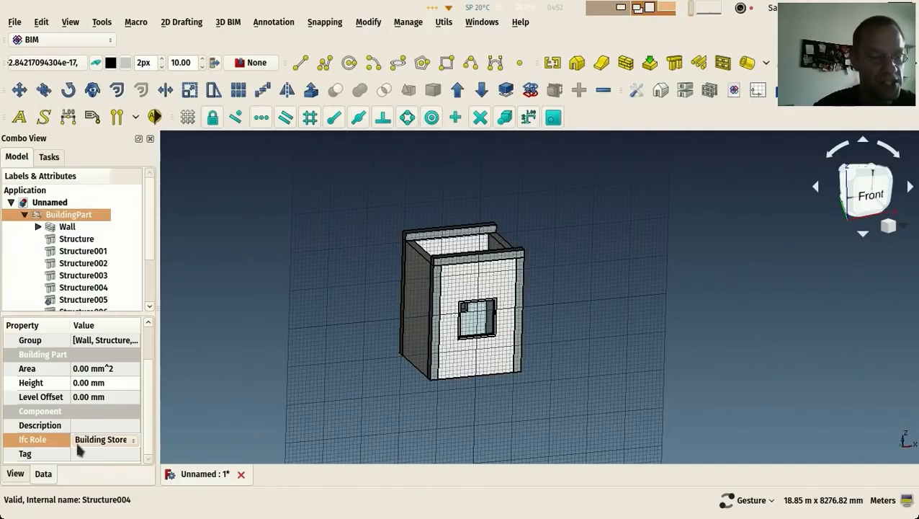
# Try the Building IFC role on the building part and restore its role to Building Storey.
pyautogui.click(123, 440)
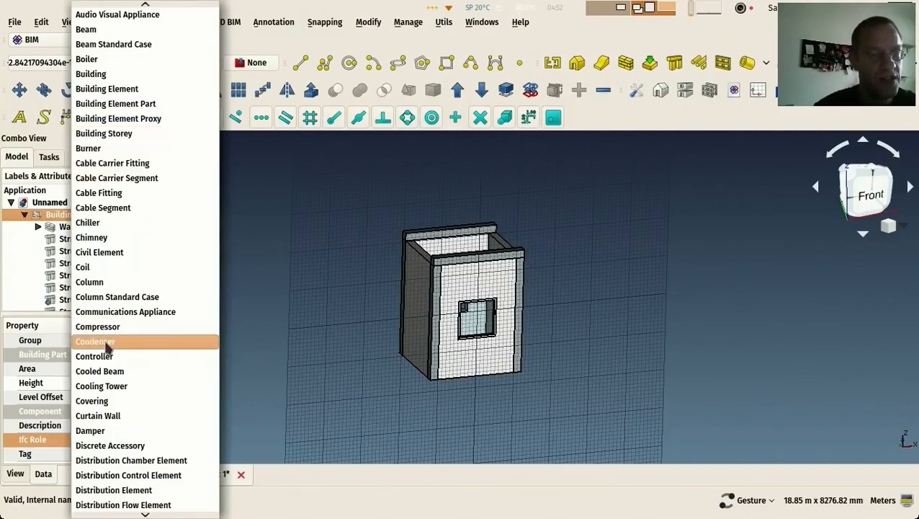
pyautogui.click(92, 73)
pyautogui.click(278, 222)
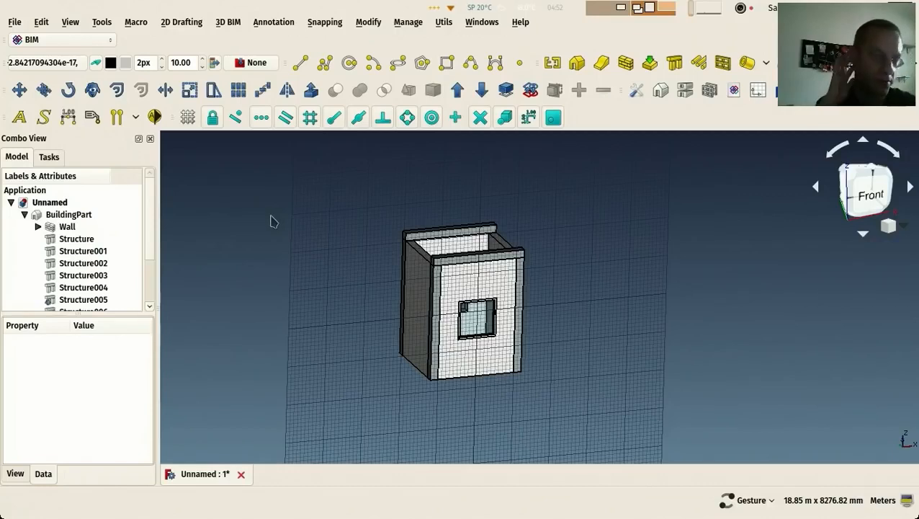
pyautogui.click(72, 214)
pyautogui.click(116, 449)
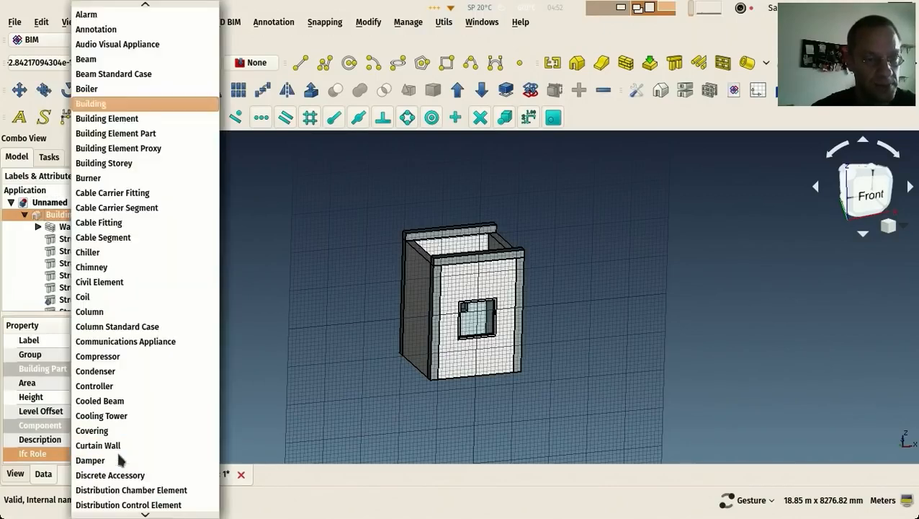
pyautogui.click(104, 165)
pyautogui.click(273, 210)
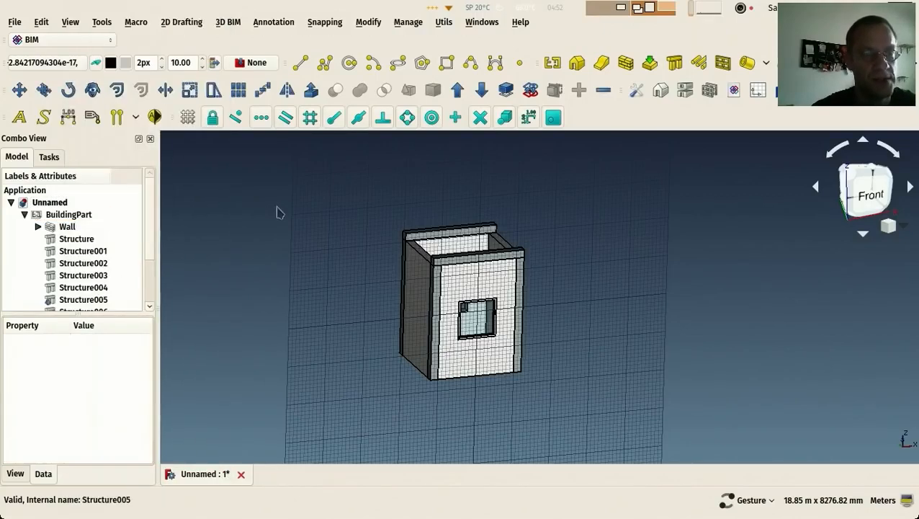
# Set the working plane to XY (top) with an offset of 0 mm.
pyautogui.scroll(5, 233, 216)
pyautogui.scroll(-5, 232, 219)
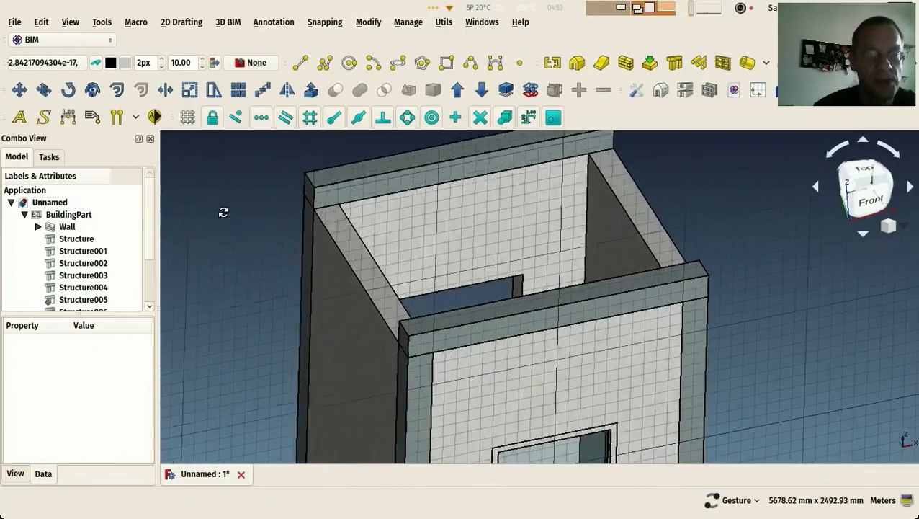
pyautogui.scroll(3, 290, 216)
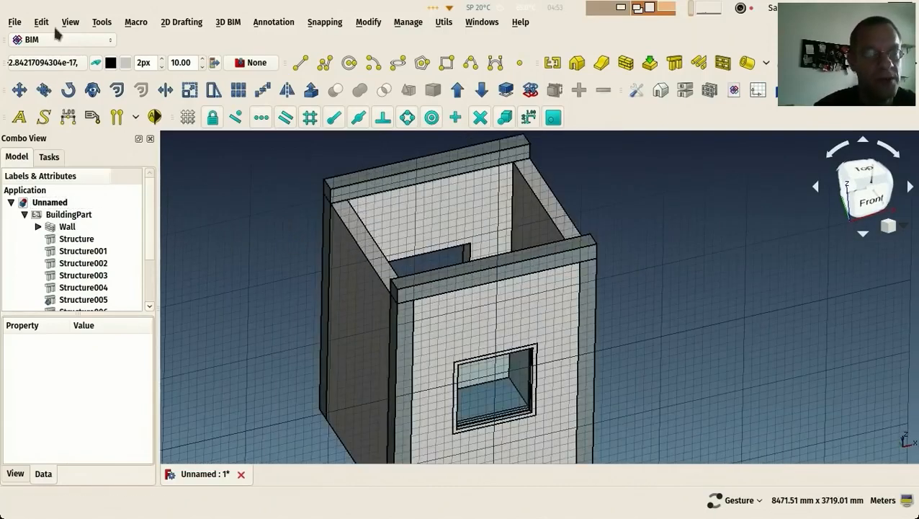
pyautogui.click(45, 63)
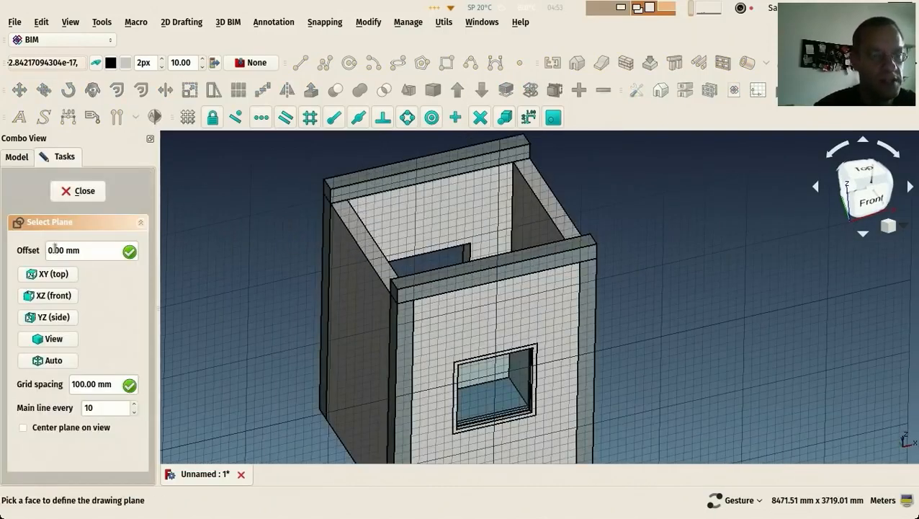
pyautogui.click(59, 275)
# Enlarge the model tree to show the whole building part and inspect the properties of the front wall and the building part.
pyautogui.moveTo(151, 221); pyautogui.dragTo(159, 244)
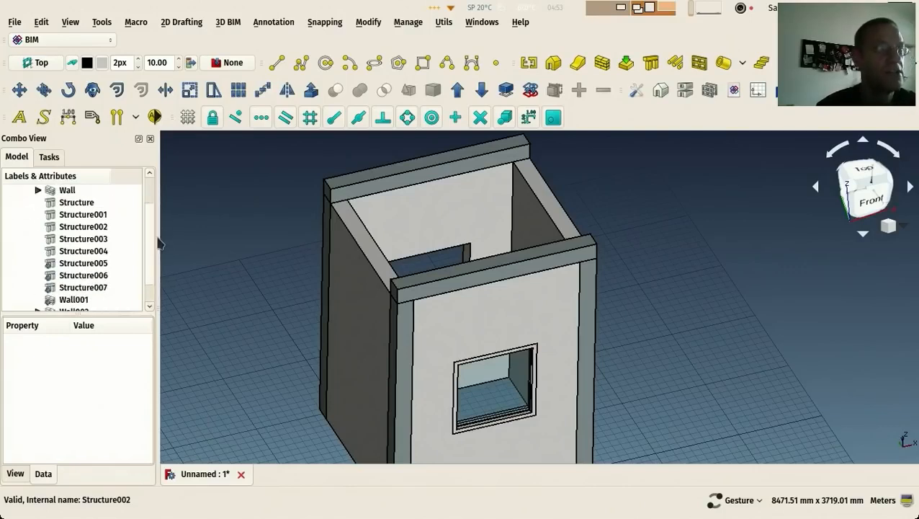
pyautogui.moveTo(117, 315); pyautogui.dragTo(133, 372)
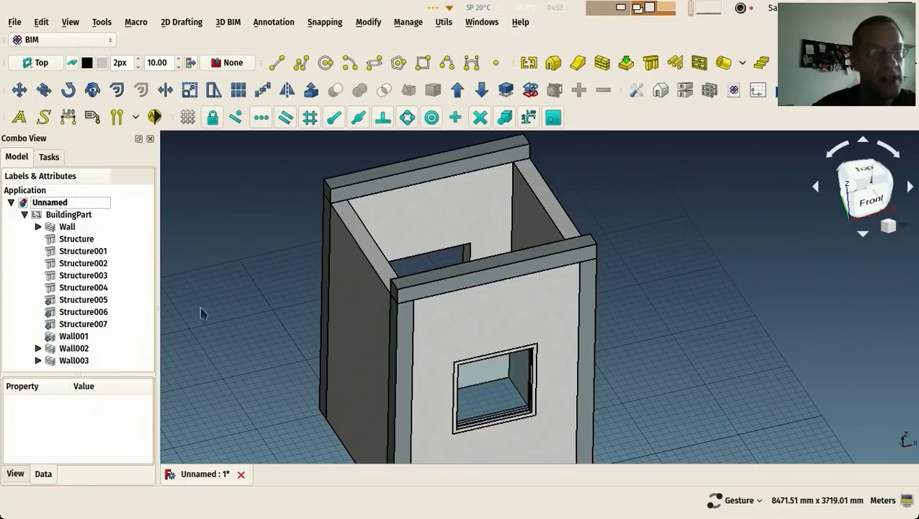
pyautogui.click(65, 228)
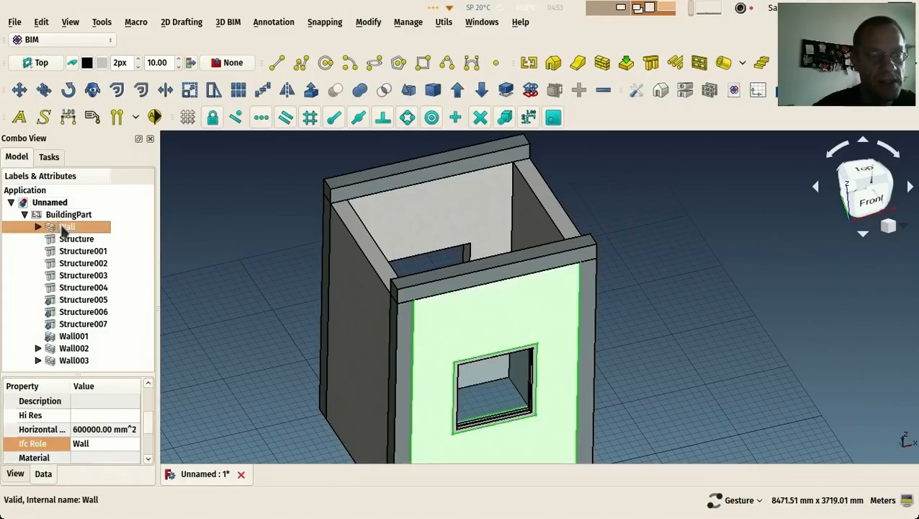
pyautogui.click(59, 215)
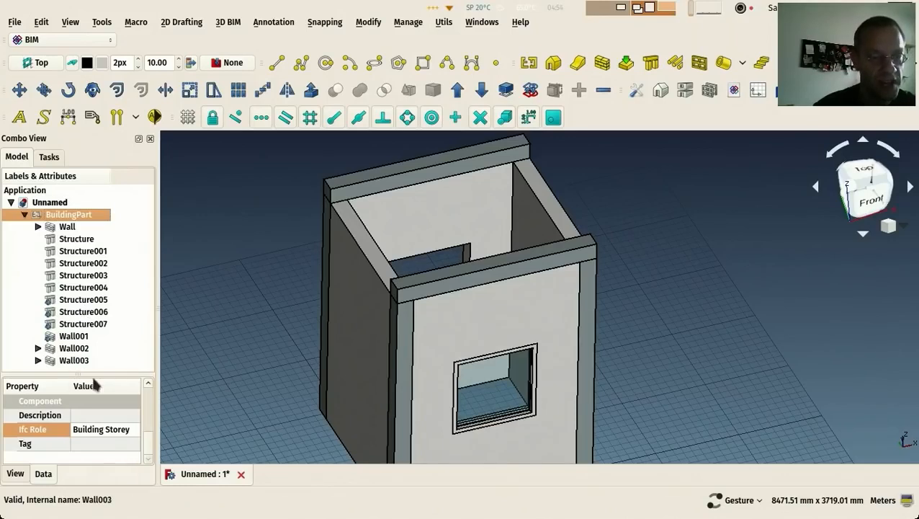
pyautogui.moveTo(86, 374)
pyautogui.mouseDown()
pyautogui.moveTo(83, 344)
pyautogui.moveTo(90, 373)
pyautogui.mouseUp()
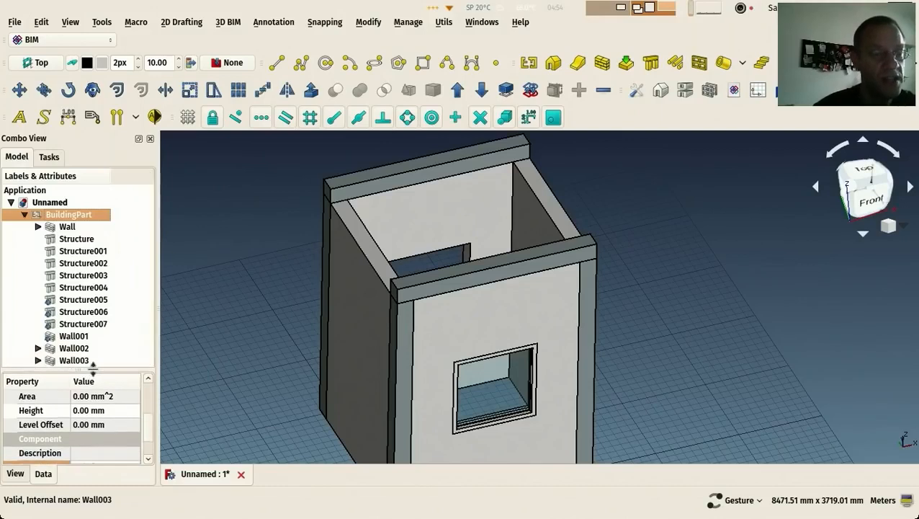
# Create a new group at the top level of the Unnamed document.
pyautogui.click(45, 203)
pyautogui.rightClick(44, 203)
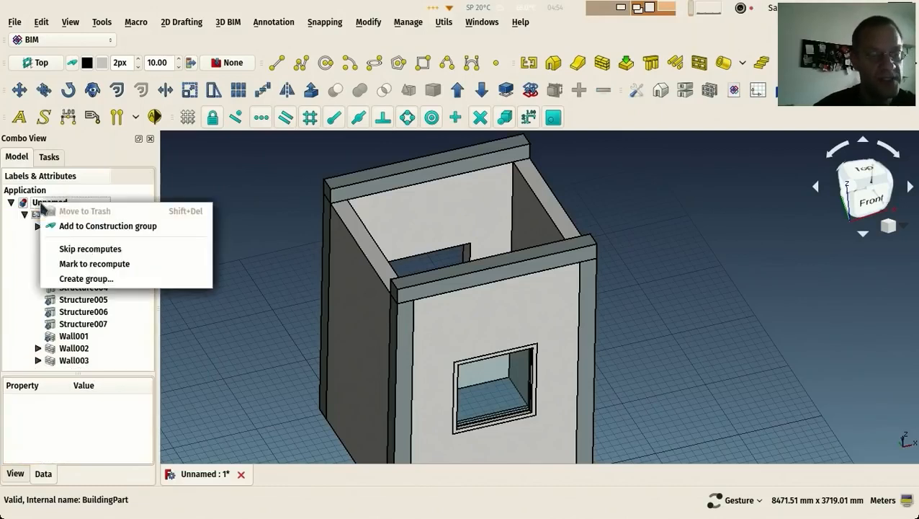
pyautogui.click(116, 280)
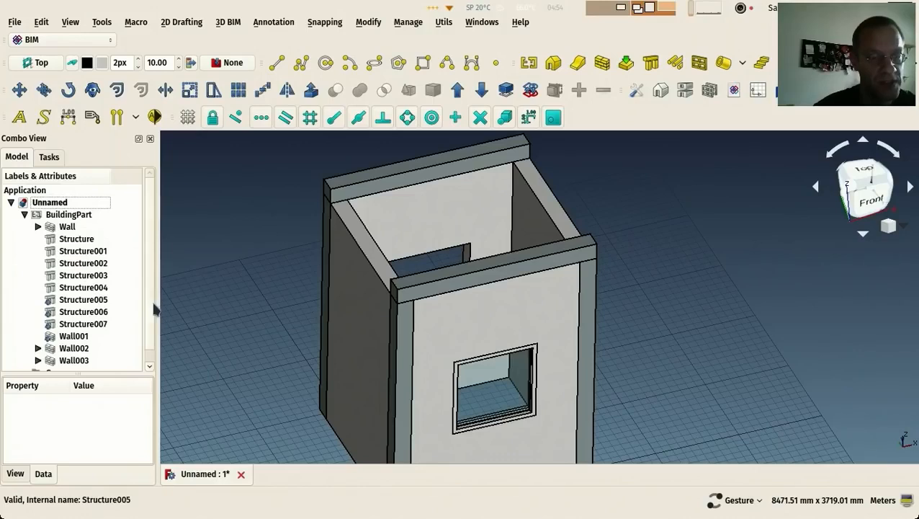
# Rename the new top-level group as Walls.
pyautogui.click(149, 366)
pyautogui.doubleClick(47, 360)
pyautogui.write('Walls')
pyautogui.press('Return')
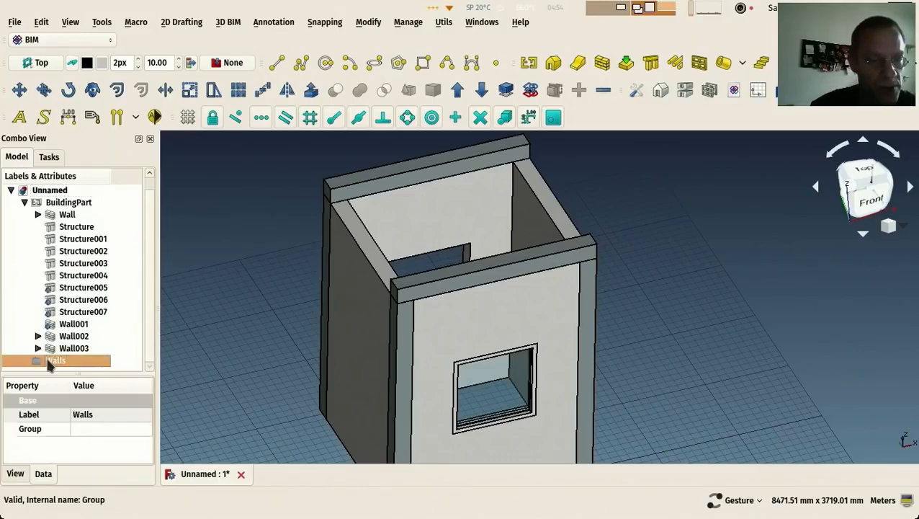
# Move all four walls into the Walls group and nest that group inside the building part.
pyautogui.click(72, 325)
pyautogui.keyDown('shift'); pyautogui.click(74, 349); pyautogui.keyUp('shift')
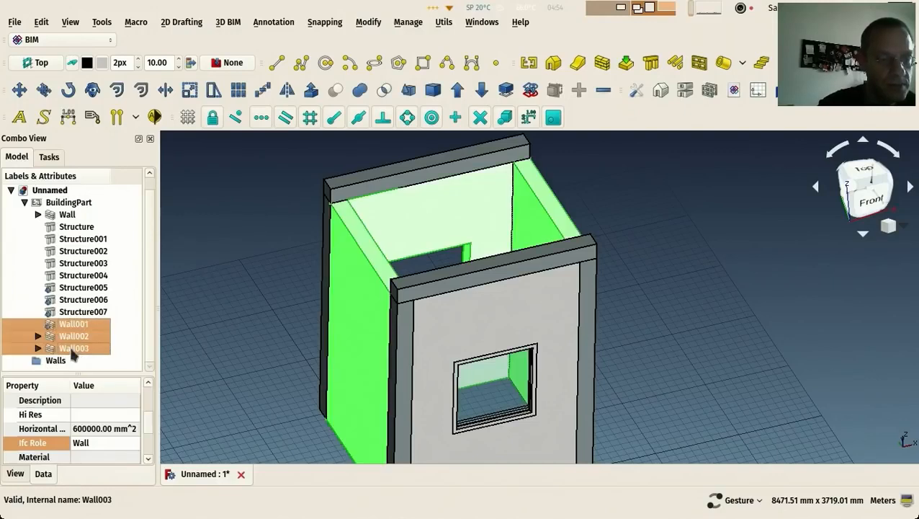
pyautogui.keyDown('ctrl'); pyautogui.click(67, 214); pyautogui.keyUp('ctrl')
pyautogui.moveTo(62, 364); pyautogui.dragTo(59, 360)
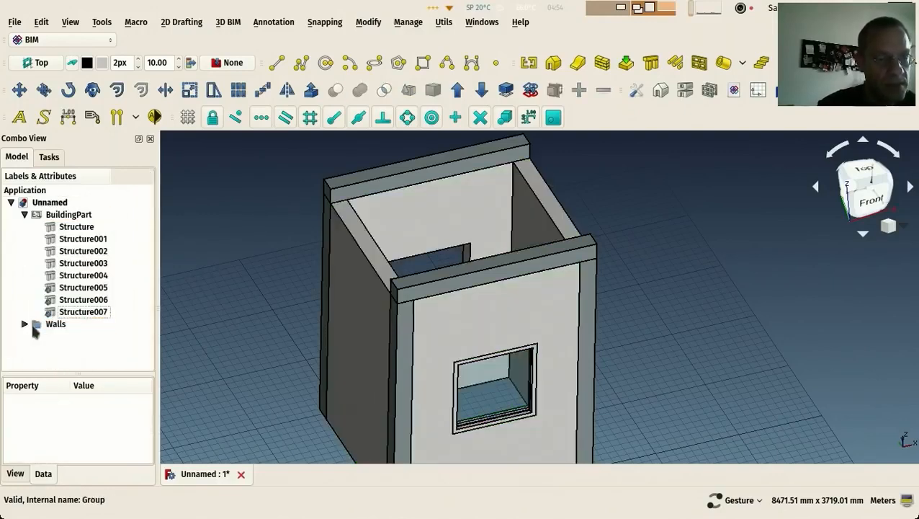
pyautogui.moveTo(38, 327); pyautogui.dragTo(59, 215)
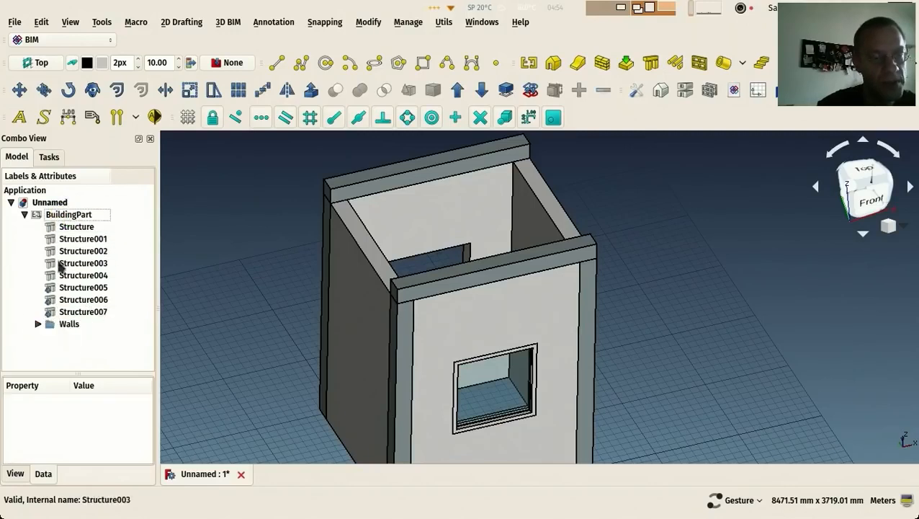
pyautogui.click(49, 217)
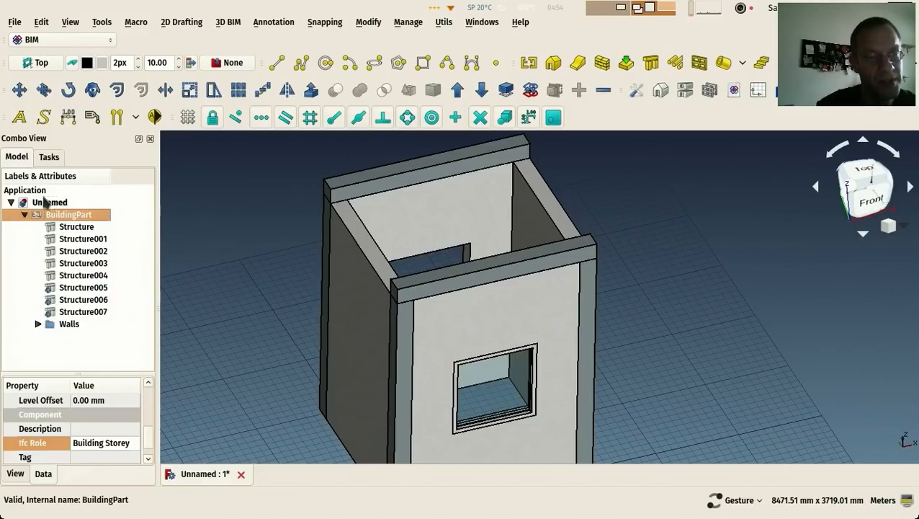
# Create another group at the top level of the Unnamed document and name it Beams.
pyautogui.click(45, 203)
pyautogui.rightClick(47, 205)
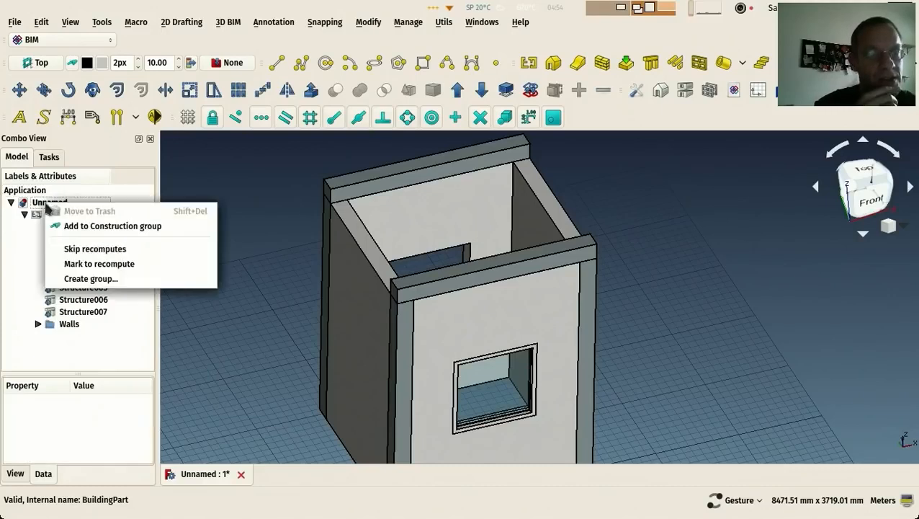
pyautogui.click(89, 279)
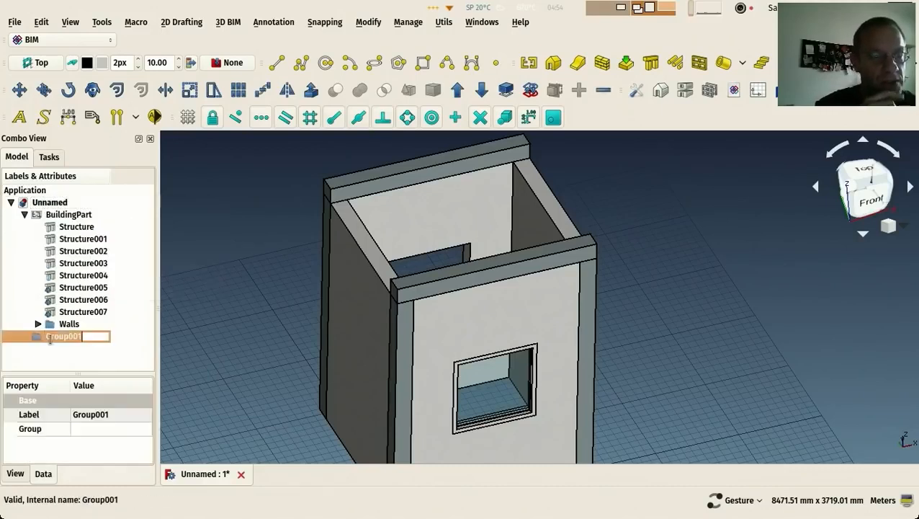
pyautogui.write('Beams')
pyautogui.press('Return')
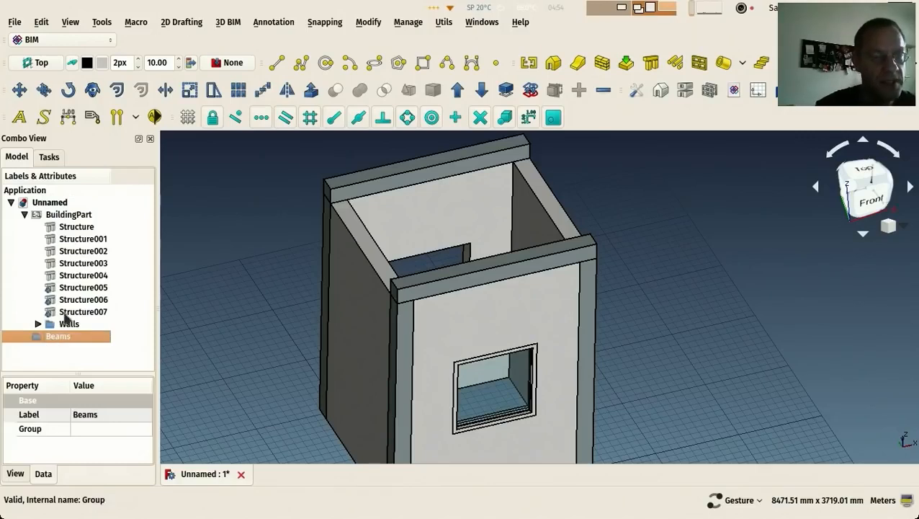
# Move the front and rear top beams into the Beams group and nest that group inside the building part.
pyautogui.click(447, 288)
pyautogui.keyDown('ctrl'); pyautogui.click(402, 181); pyautogui.keyUp('ctrl')
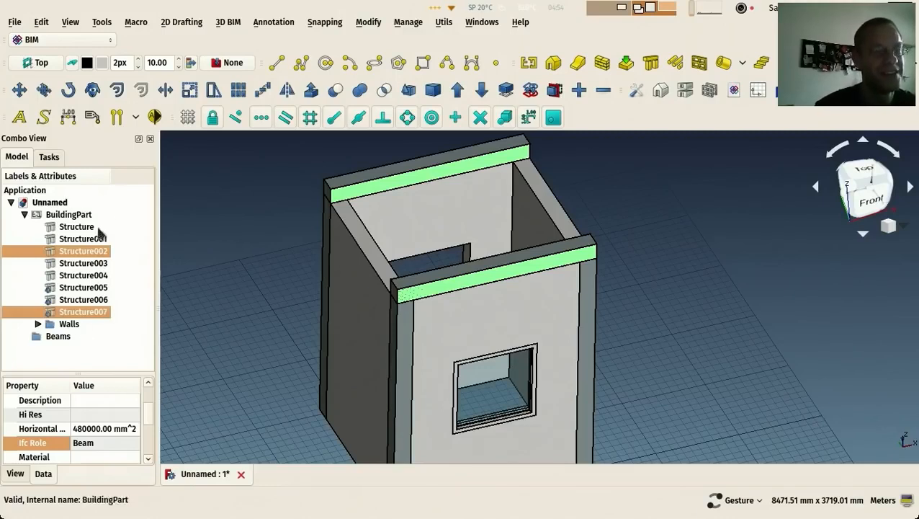
pyautogui.moveTo(72, 317); pyautogui.dragTo(62, 219)
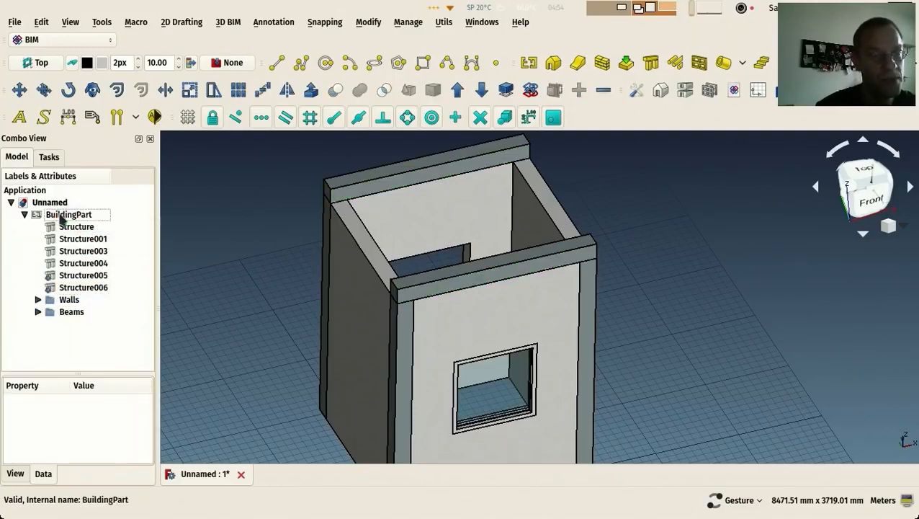
pyautogui.click(37, 299)
pyautogui.click(37, 300)
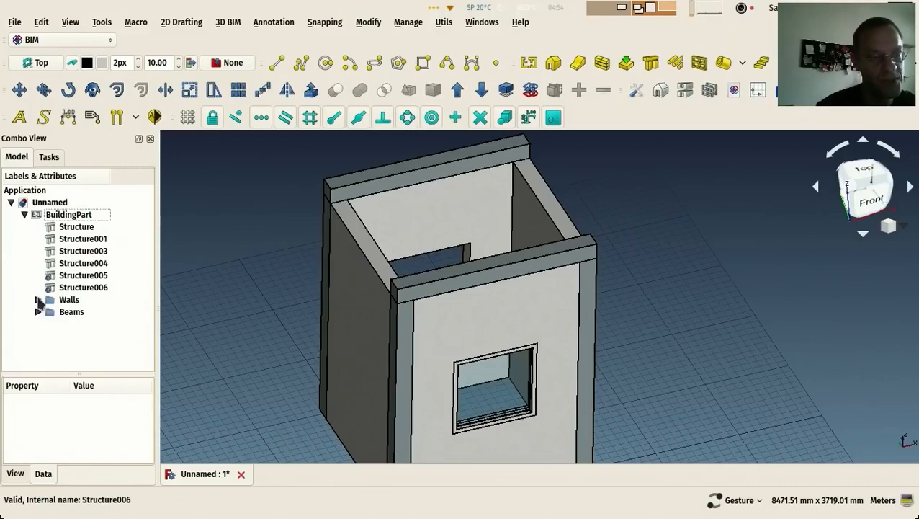
pyautogui.click(37, 312)
pyautogui.click(39, 312)
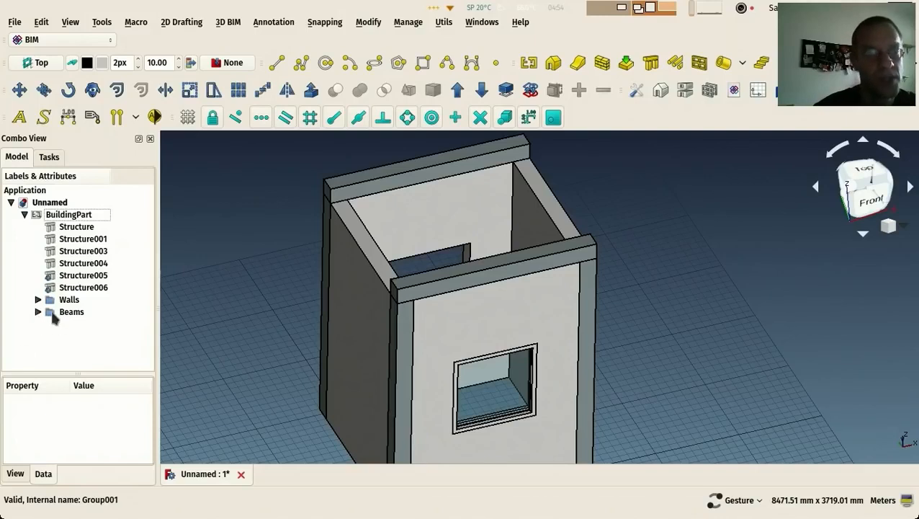
# Set the label of both structures in the Beams group to Beam in one edit and check their IFC role.
pyautogui.click(37, 312)
pyautogui.click(82, 326)
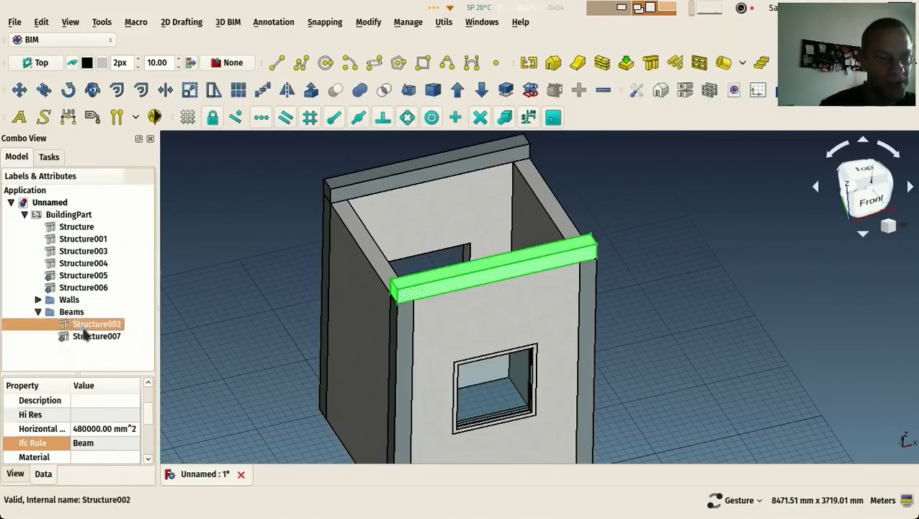
pyautogui.keyDown('ctrl'); pyautogui.click(90, 337); pyautogui.keyUp('ctrl')
pyautogui.moveTo(102, 373); pyautogui.dragTo(102, 348)
pyautogui.scroll(-3, 91, 422)
pyautogui.scroll(-2, 98, 426)
pyautogui.scroll(5, 94, 413)
pyautogui.click(103, 404)
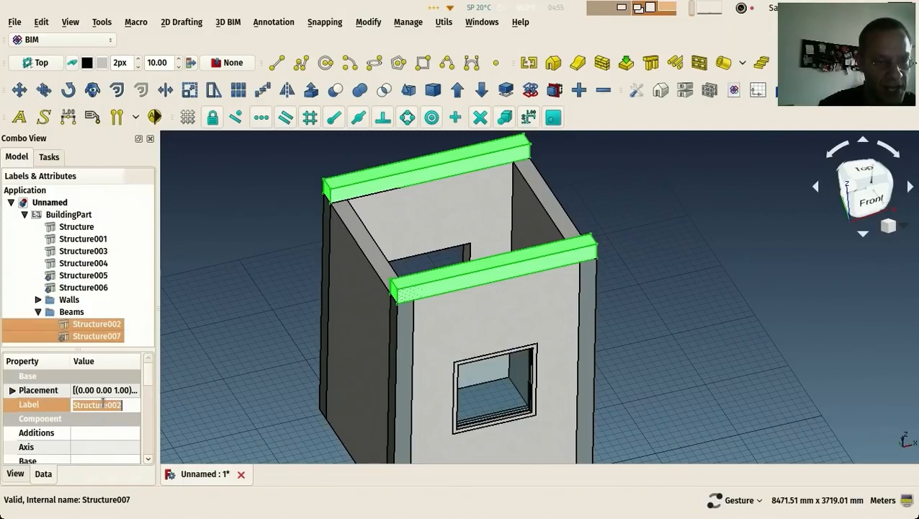
pyautogui.write('Beam')
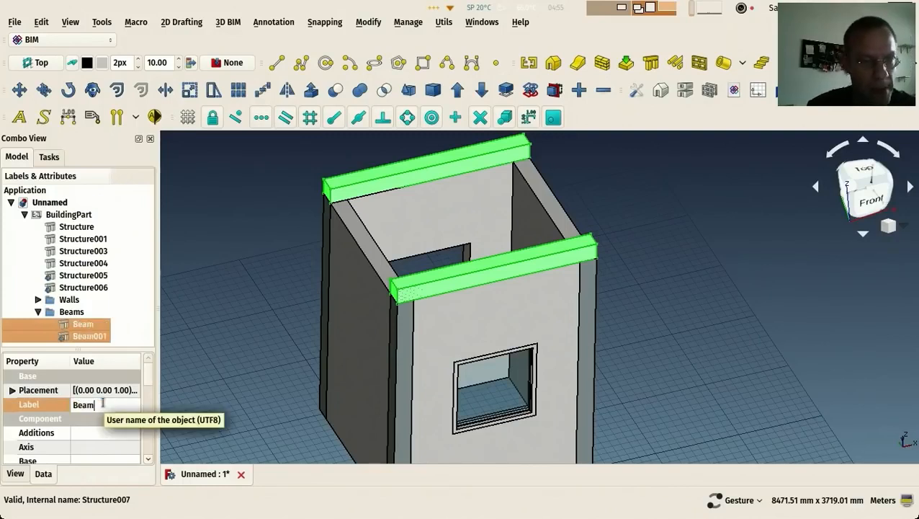
pyautogui.press('Return')
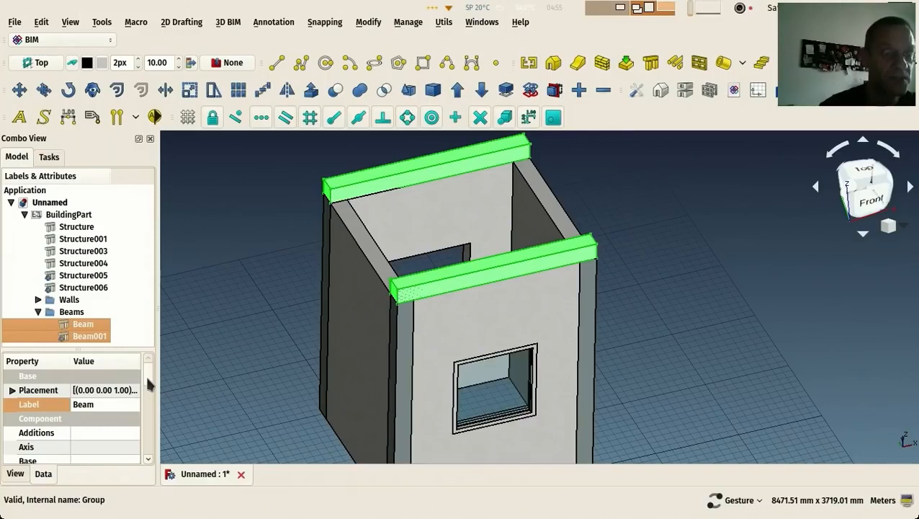
pyautogui.moveTo(152, 382); pyautogui.dragTo(144, 366)
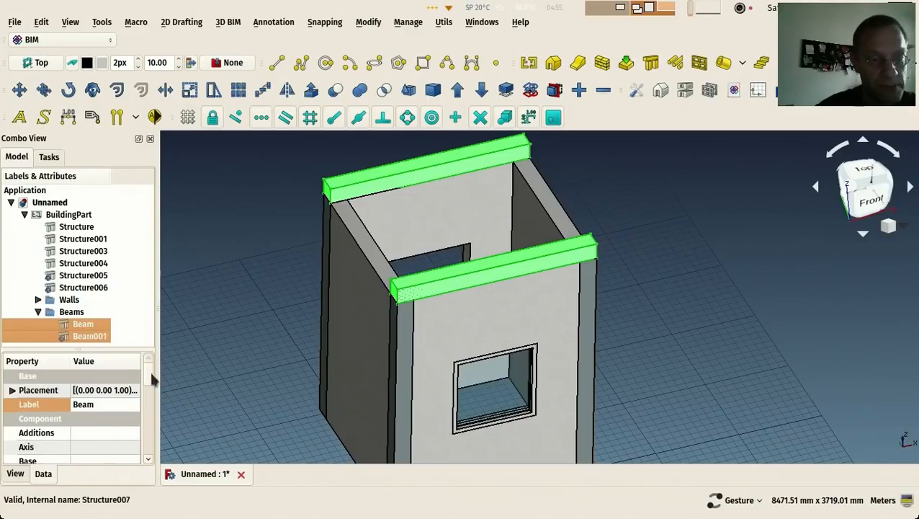
pyautogui.moveTo(151, 380); pyautogui.dragTo(149, 409)
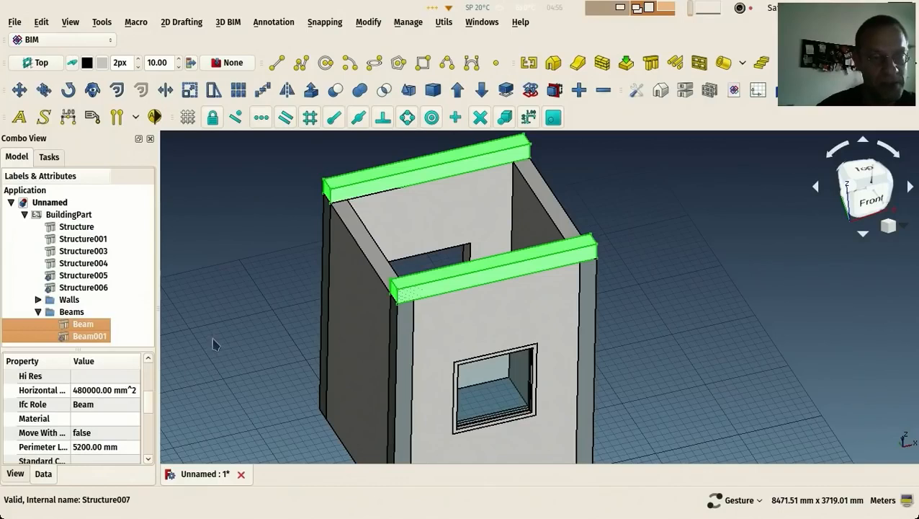
# Identify the structures that are not columns and delete Structure003 and Structure004 despite their link to Beam001.
pyautogui.click(85, 287)
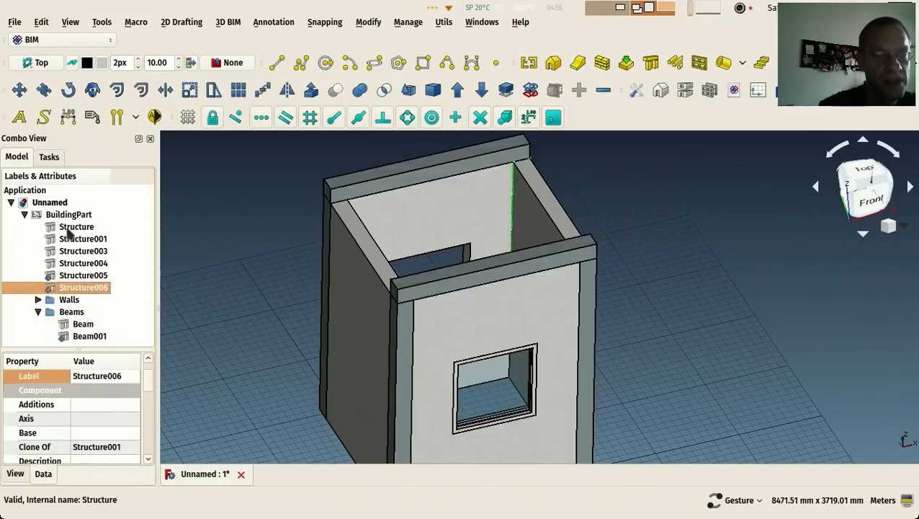
pyautogui.keyDown('shift'); pyautogui.click(69, 229); pyautogui.keyUp('shift')
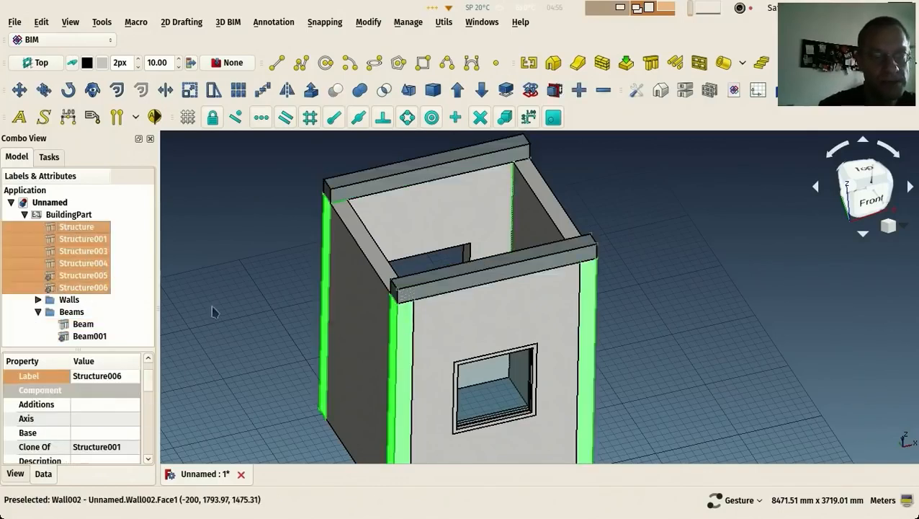
pyautogui.moveTo(421, 320); pyautogui.dragTo(418, 281)
pyautogui.click(260, 238)
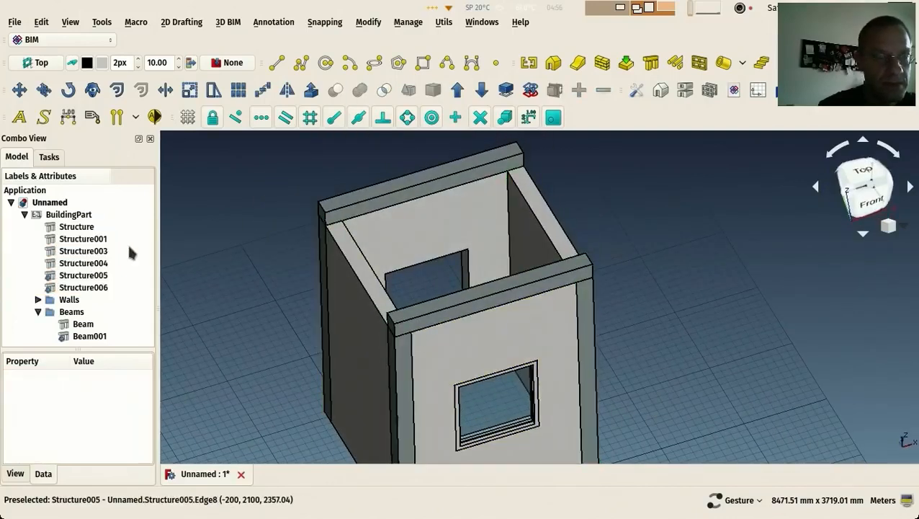
pyautogui.click(81, 228)
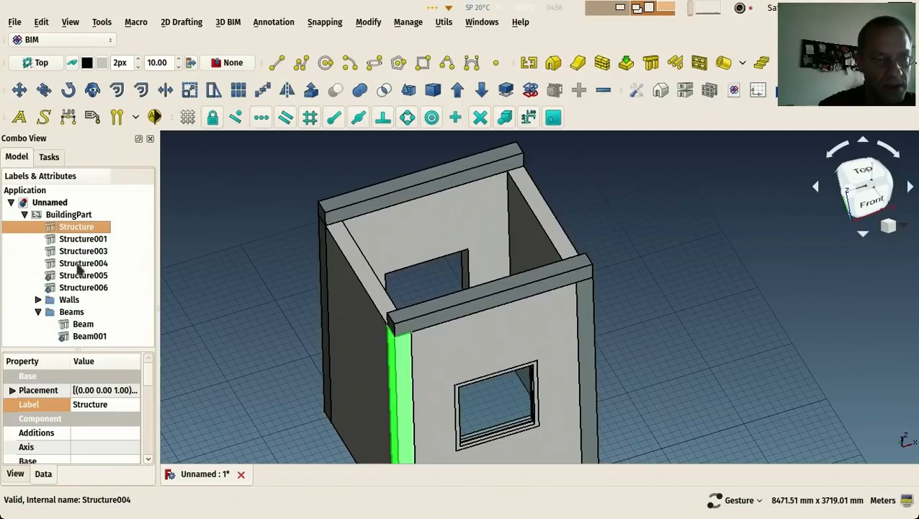
pyautogui.click(81, 263)
pyautogui.keyDown('ctrl'); pyautogui.click(81, 251); pyautogui.keyUp('ctrl')
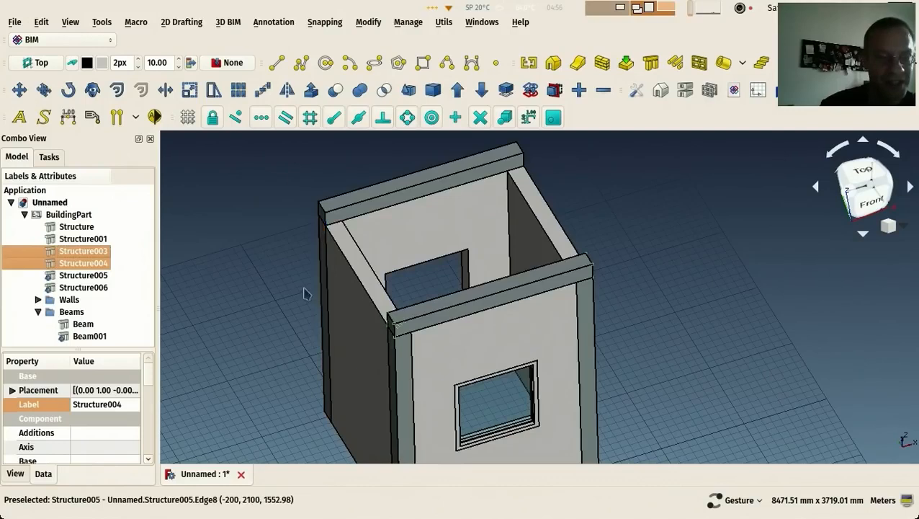
pyautogui.press('Delete')
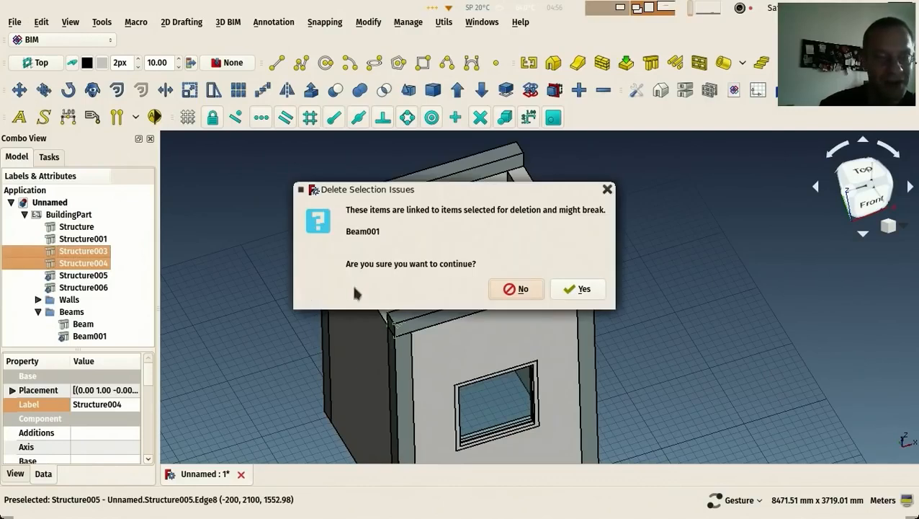
pyautogui.click(578, 291)
# Set the label of the four remaining corner structures to Column in one edit and check their IFC role.
pyautogui.click(74, 264)
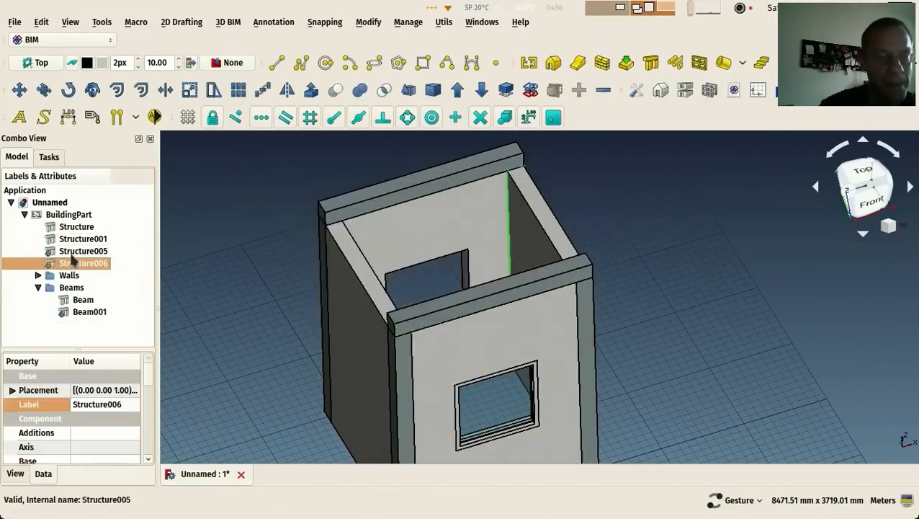
pyautogui.keyDown('ctrl'); pyautogui.click(72, 251); pyautogui.keyUp('ctrl')
pyautogui.keyDown('ctrl'); pyautogui.click(72, 239); pyautogui.keyUp('ctrl')
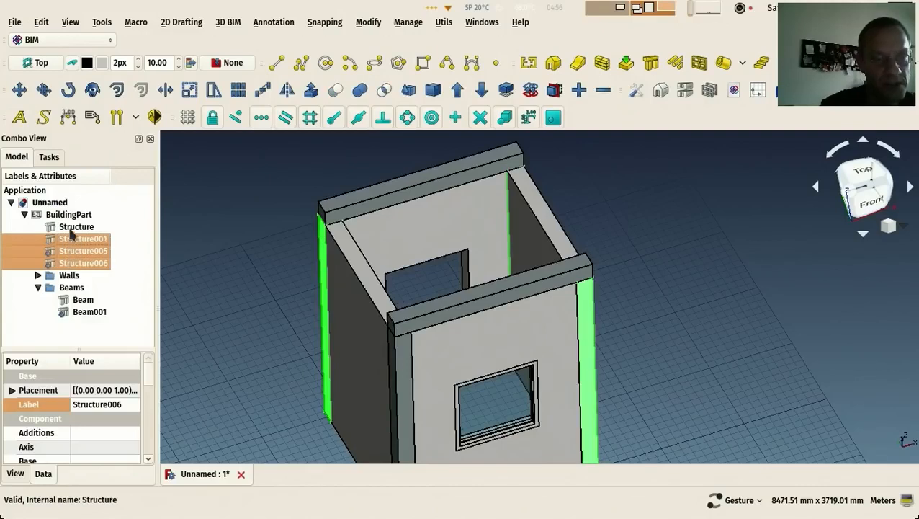
pyautogui.keyDown('ctrl'); pyautogui.click(72, 227); pyautogui.keyUp('ctrl')
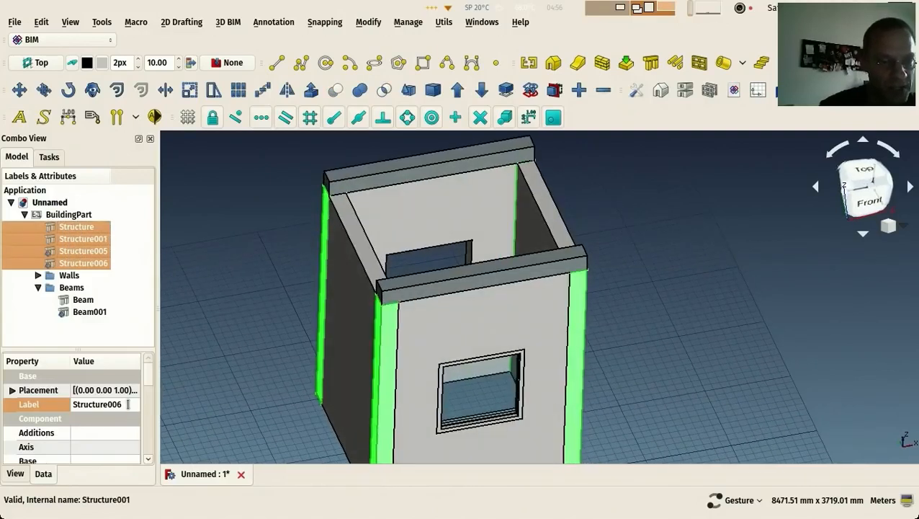
pyautogui.click(127, 403)
pyautogui.write('Column')
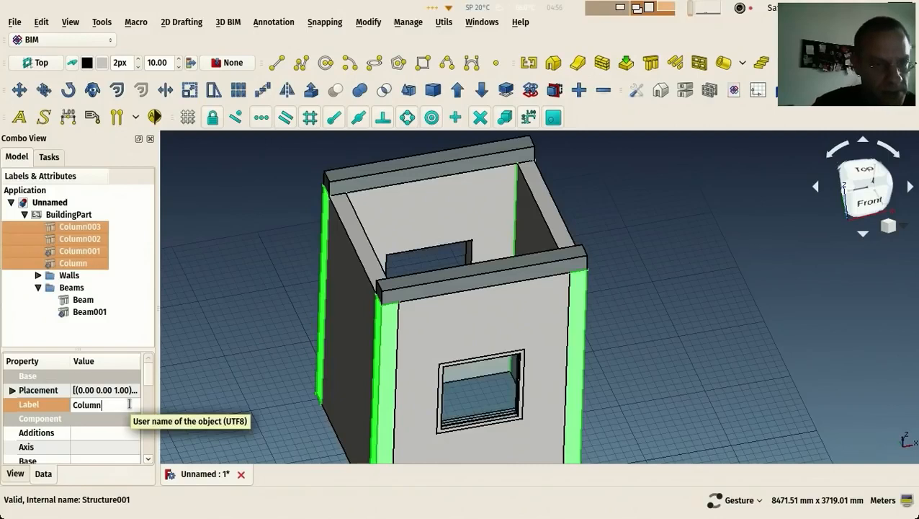
pyautogui.press('Return')
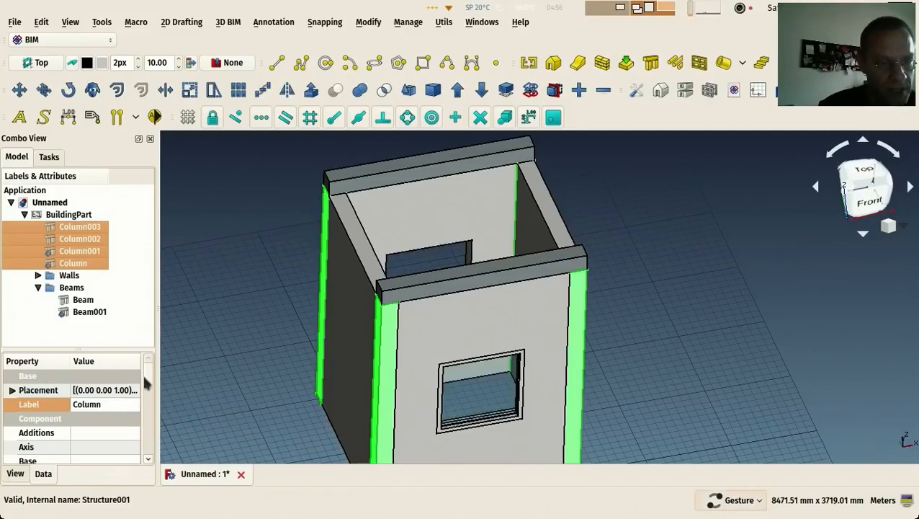
pyautogui.moveTo(147, 370); pyautogui.dragTo(152, 403)
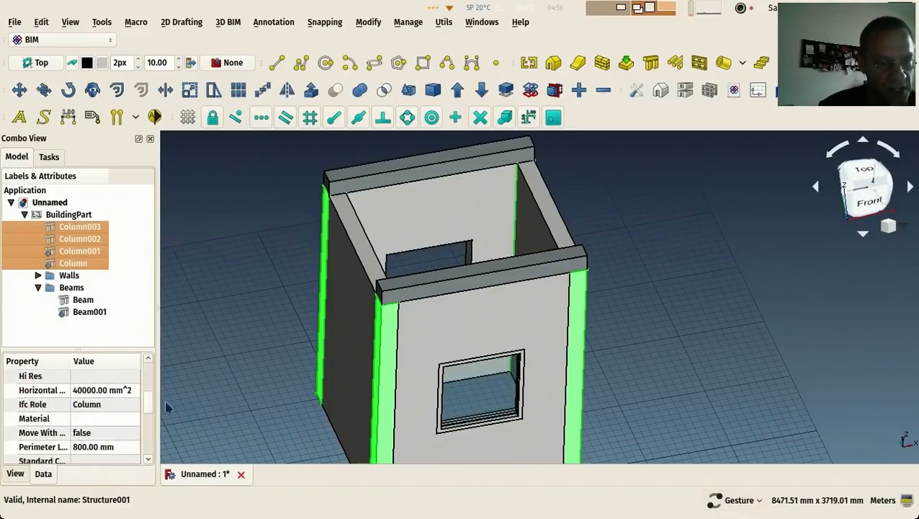
pyautogui.click(283, 353)
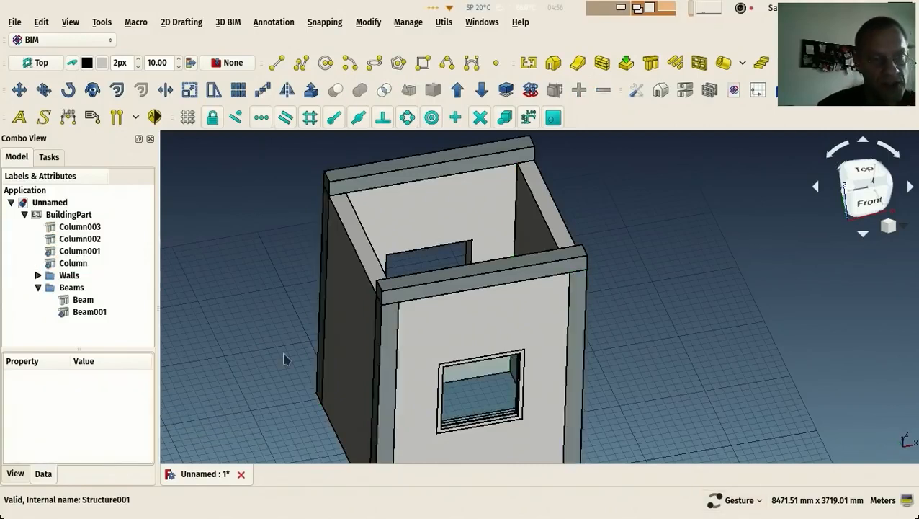
# Create a third group at the top level of the Unnamed document and name it Columns.
pyautogui.rightClick(41, 197)
pyautogui.press('Escape')
pyautogui.rightClick(45, 206)
pyautogui.click(92, 281)
pyautogui.write('Columns')
pyautogui.press('Return')
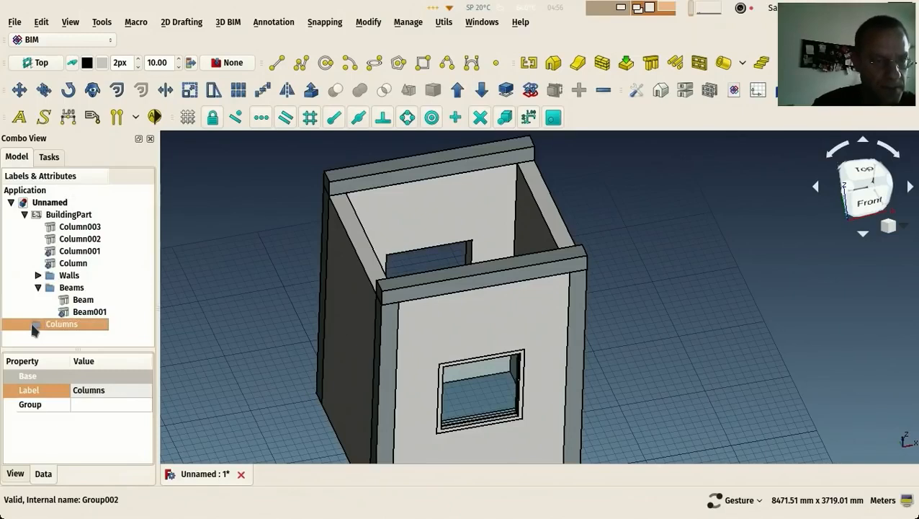
# Move the four columns into the Columns group and nest that group inside the building part.
pyautogui.keyDown('shift'); pyautogui.click(72, 228); pyautogui.keyUp('shift')
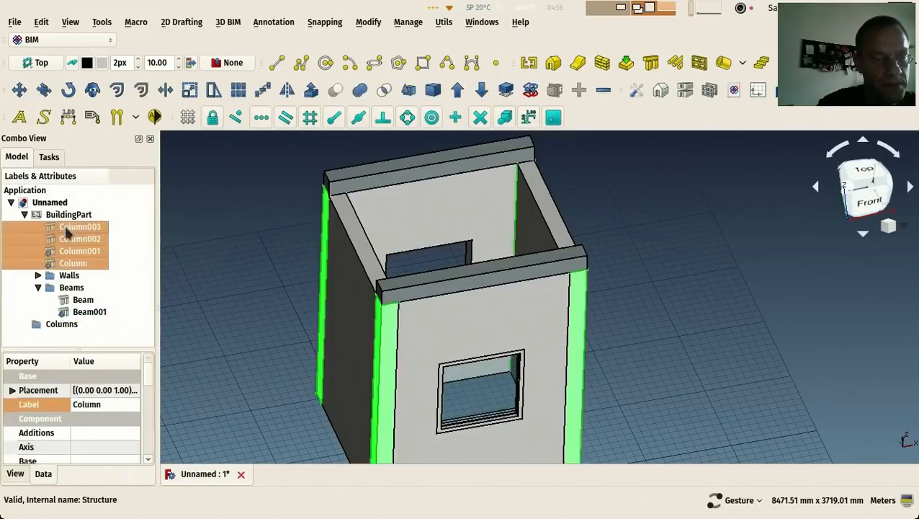
pyautogui.moveTo(69, 270); pyautogui.dragTo(59, 325)
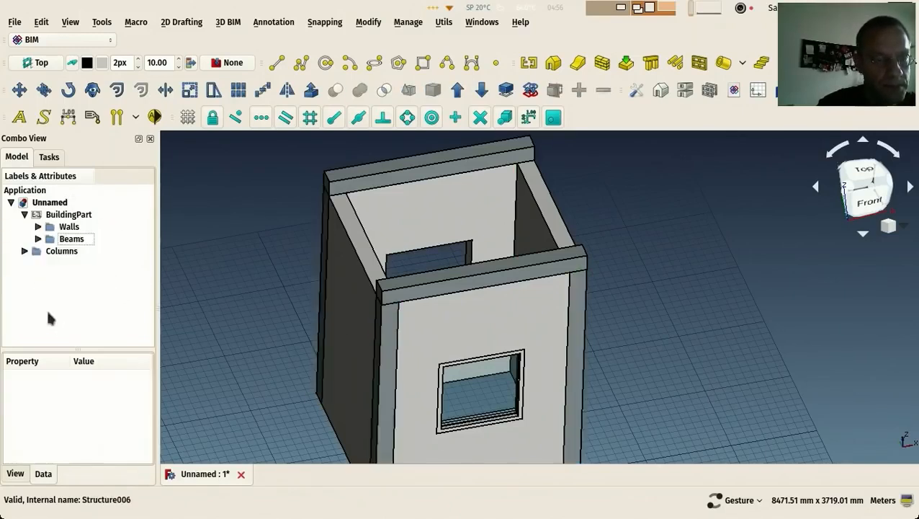
pyautogui.moveTo(57, 252); pyautogui.dragTo(59, 219)
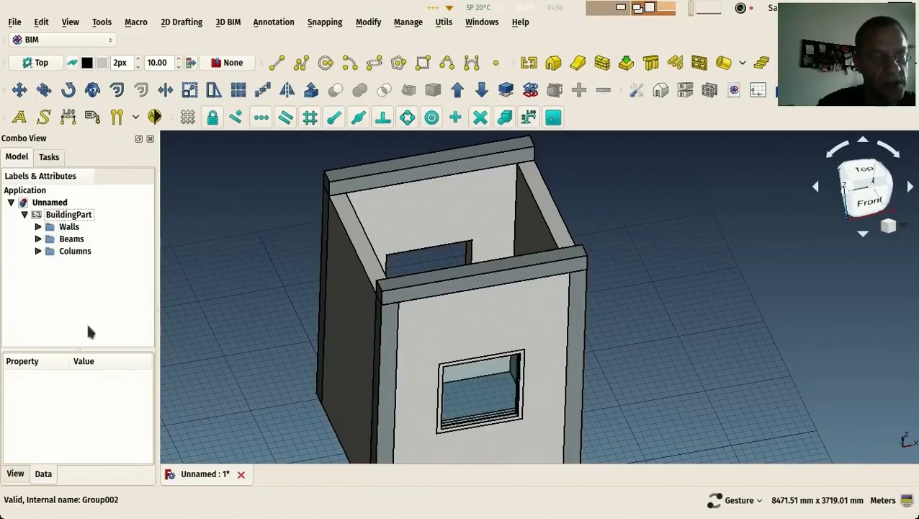
# Rename the building part as Ground floor and collapse its contents in the model tree.
pyautogui.click(61, 214)
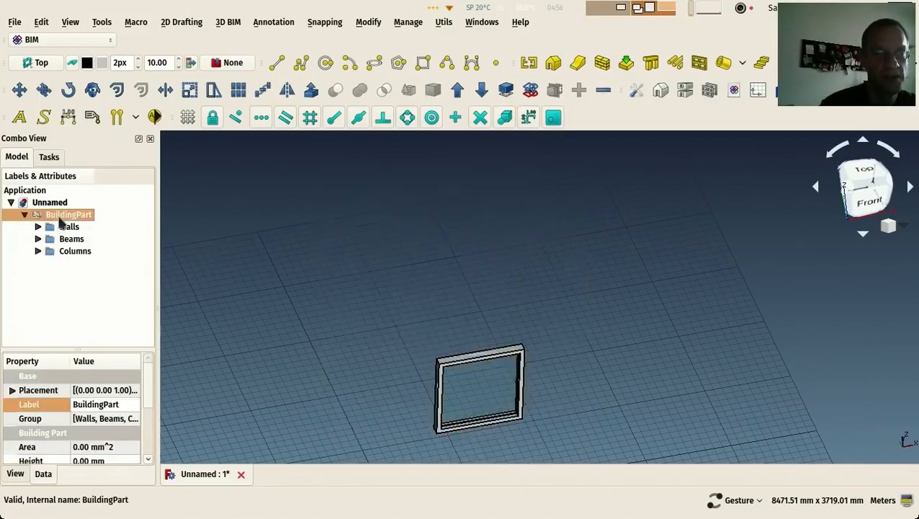
pyautogui.scroll(-4, 238, 291)
pyautogui.moveTo(245, 299); pyautogui.dragTo(216, 205)
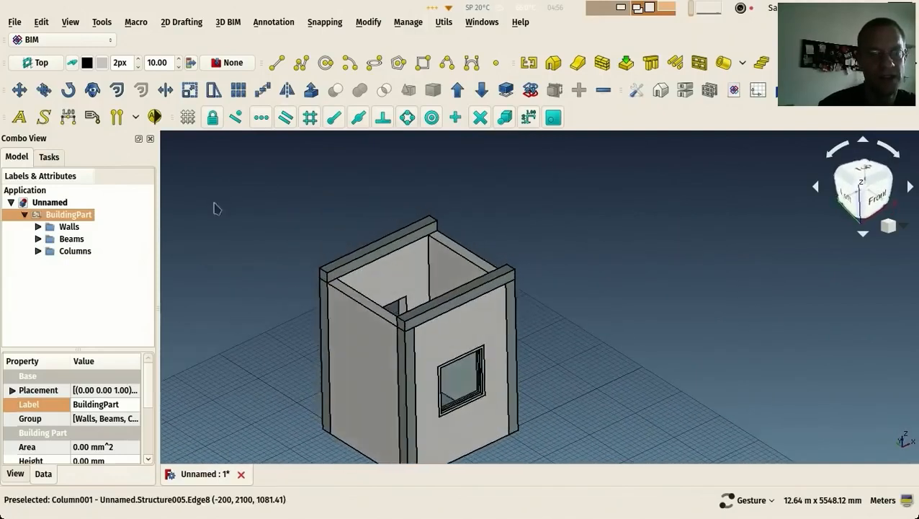
pyautogui.rightClick(66, 218)
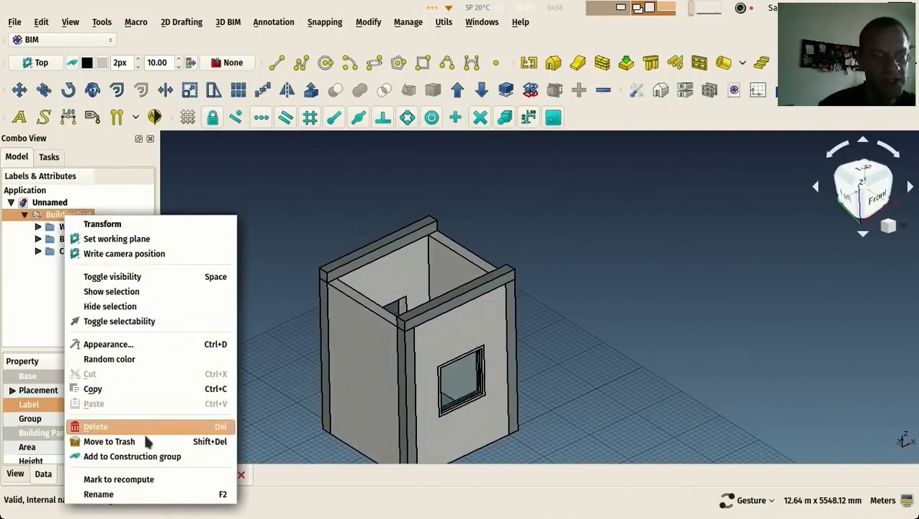
pyautogui.click(147, 493)
pyautogui.write('Ground floor')
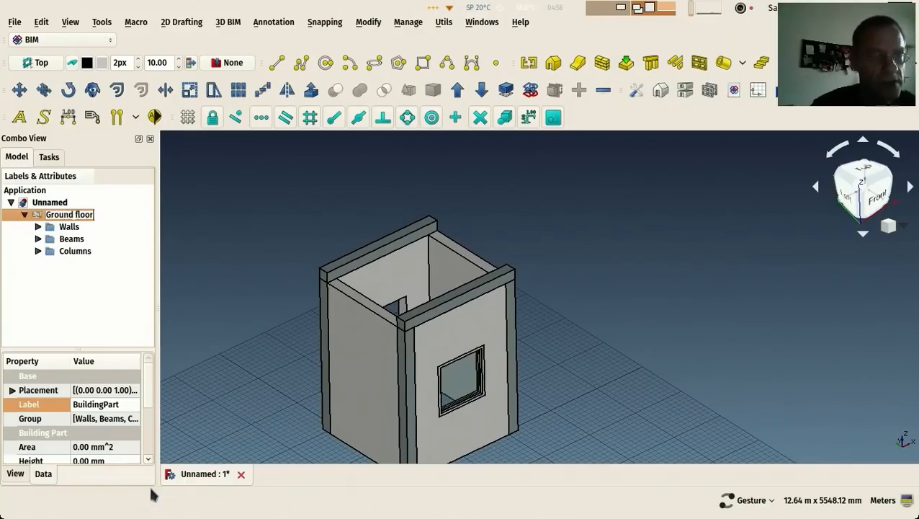
pyautogui.press('Return')
pyautogui.click(258, 330)
pyautogui.moveTo(240, 272); pyautogui.dragTo(243, 270)
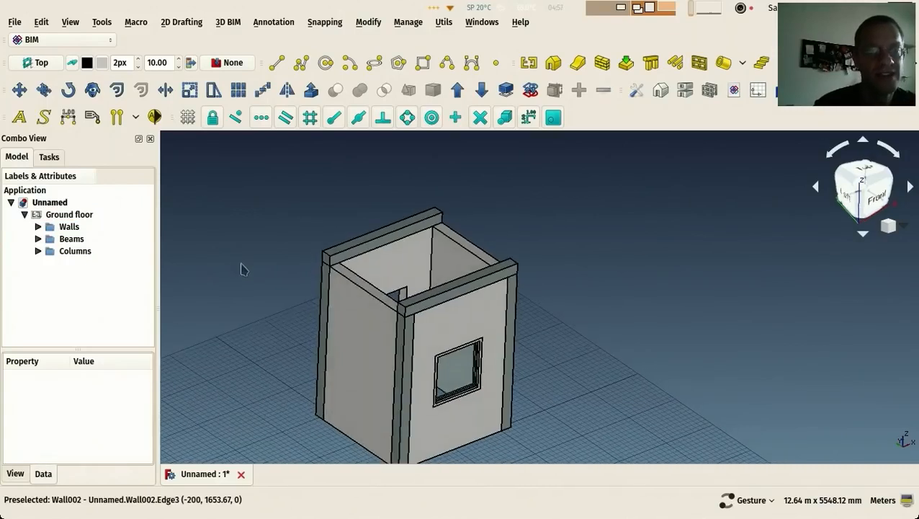
pyautogui.click(25, 215)
# Align the working plane with the top face of the rear beam.
pyautogui.moveTo(328, 225)
pyautogui.mouseDown()
pyautogui.moveTo(318, 219)
pyautogui.moveTo(319, 233)
pyautogui.mouseUp()
pyautogui.scroll(2, 319, 261)
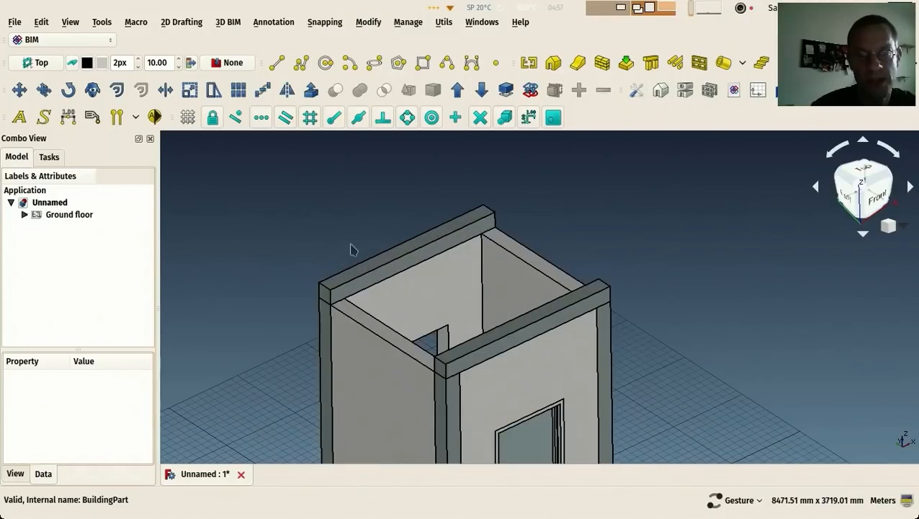
pyautogui.click(361, 274)
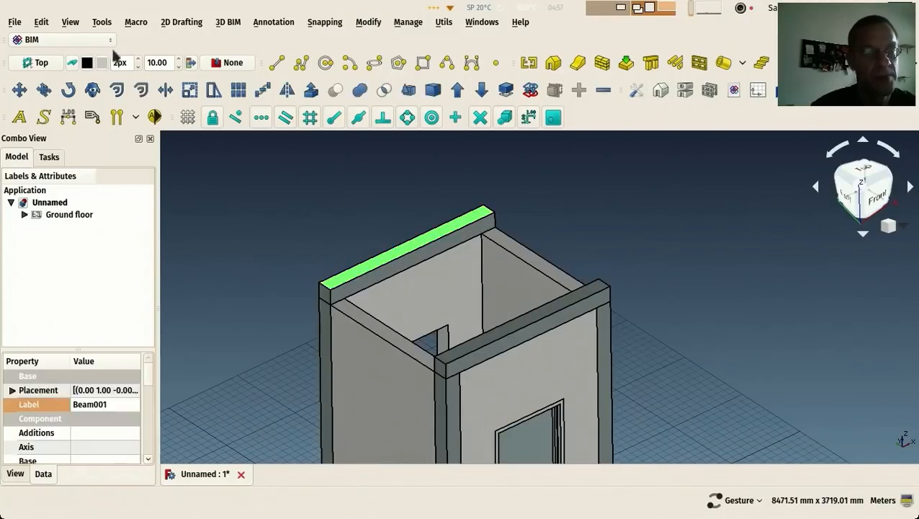
pyautogui.click(40, 63)
pyautogui.scroll(-2, 324, 252)
pyautogui.moveTo(314, 242); pyautogui.dragTo(634, 295)
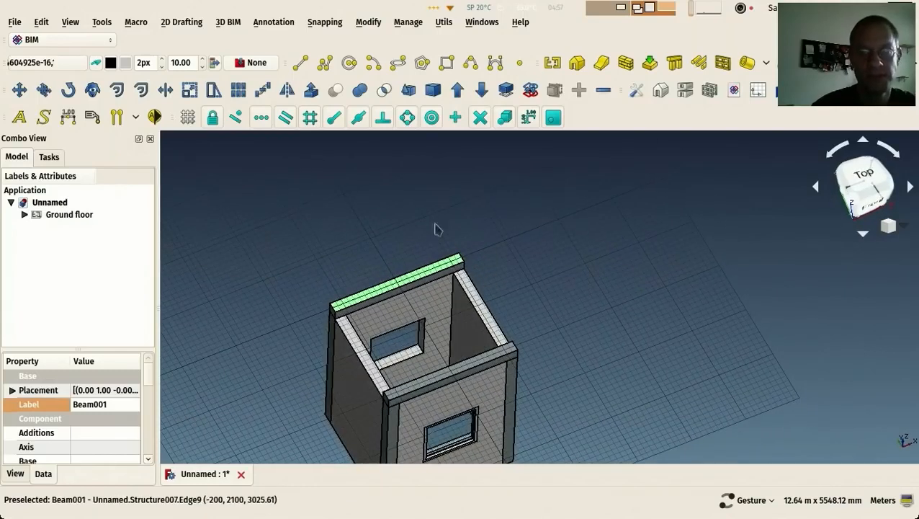
pyautogui.click(511, 267)
pyautogui.moveTo(511, 267); pyautogui.dragTo(517, 286)
pyautogui.scroll(2, 517, 286)
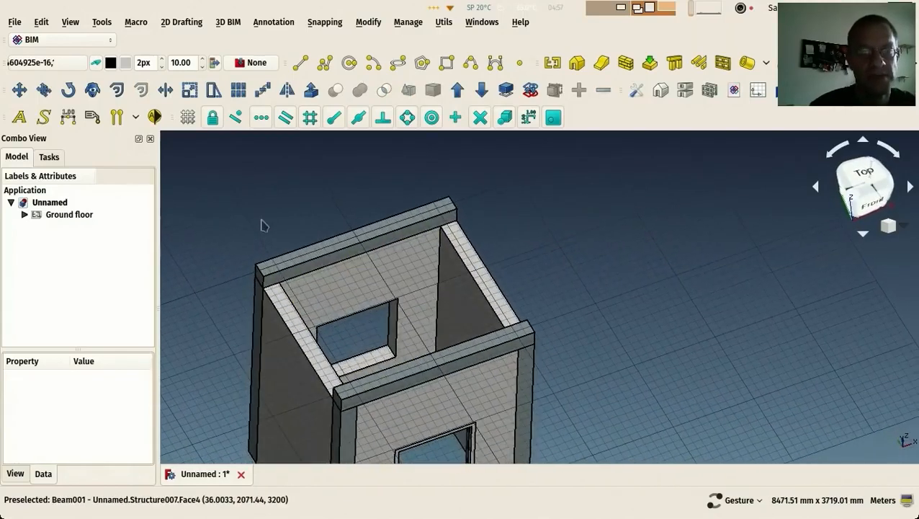
# Set the height of the two side walls between the beams to 3200 mm in one edit.
pyautogui.click(311, 353)
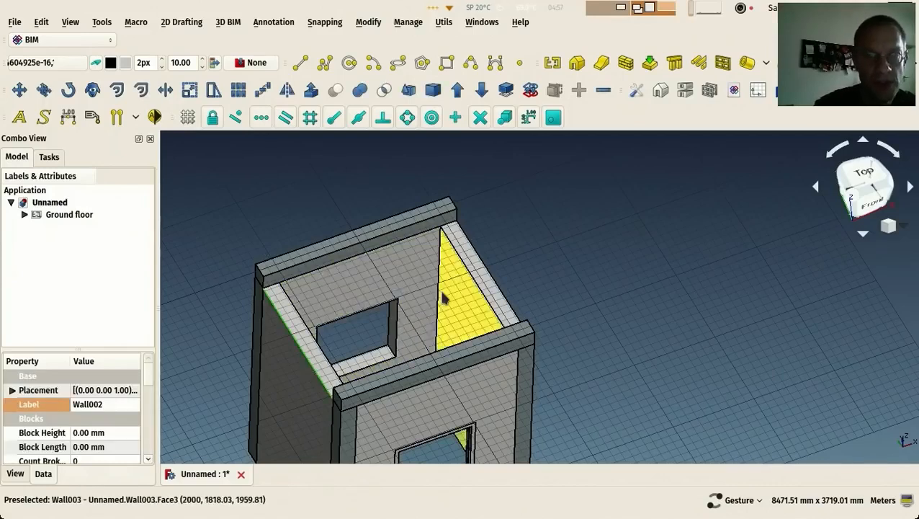
pyautogui.moveTo(151, 374); pyautogui.dragTo(162, 440)
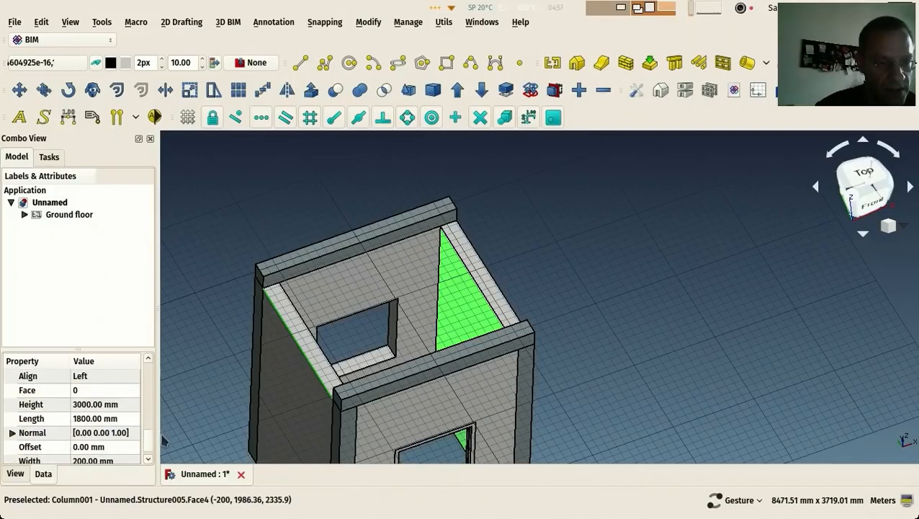
pyautogui.click(83, 407)
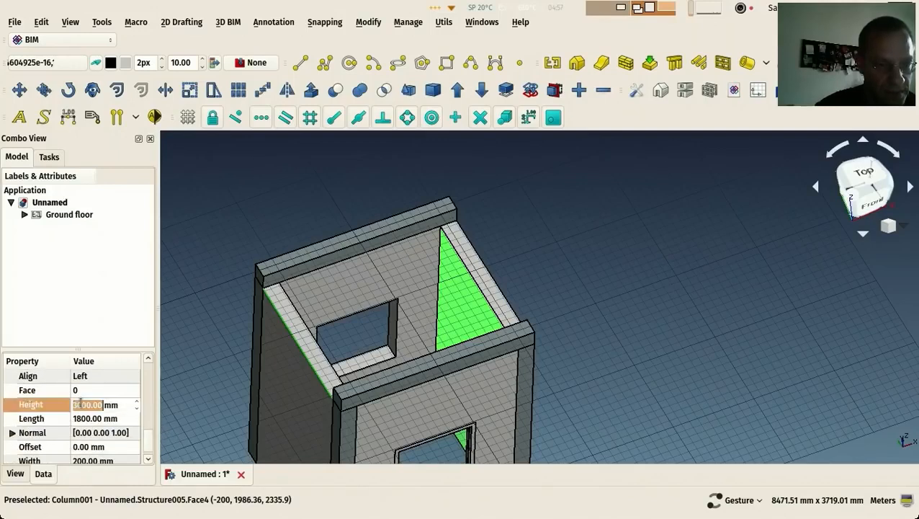
pyautogui.write('2')
pyautogui.press('Return')
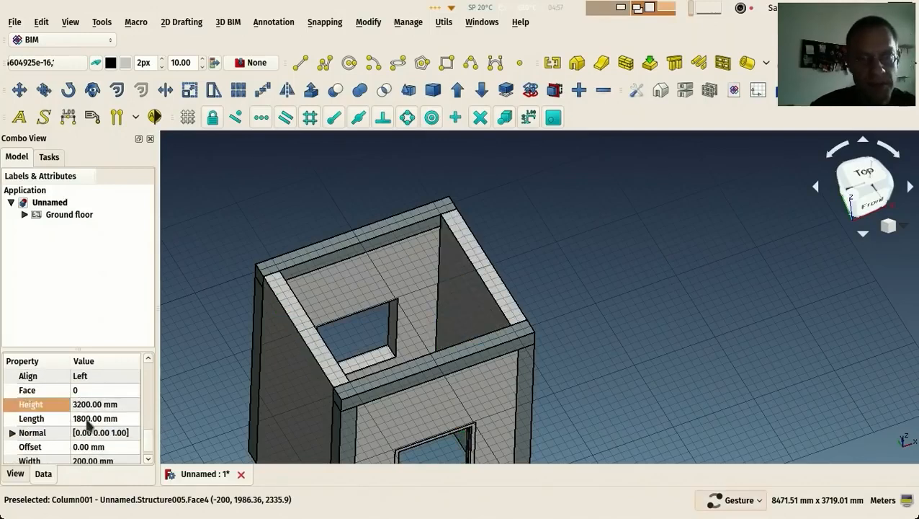
pyautogui.moveTo(310, 216); pyautogui.dragTo(334, 220)
# Save the document as test in the home folder.
pyautogui.hotkey('ctrl', 's')
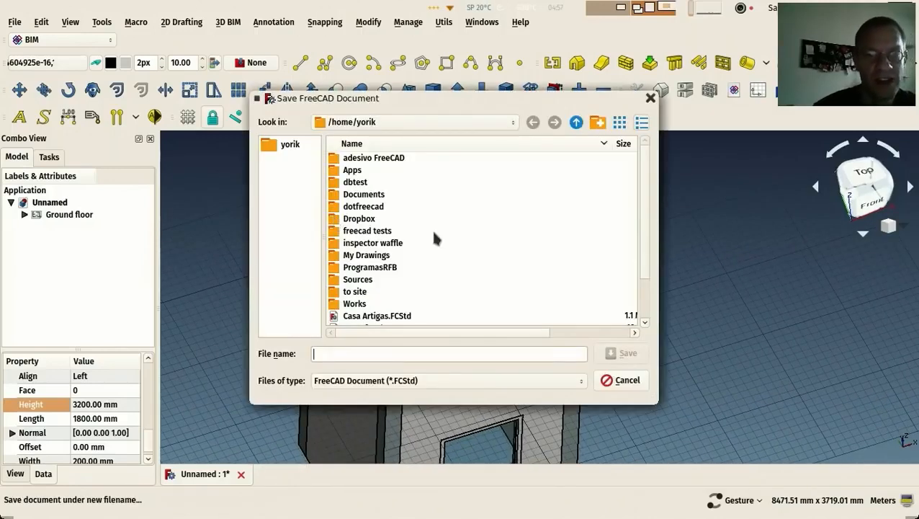
pyautogui.write('test')
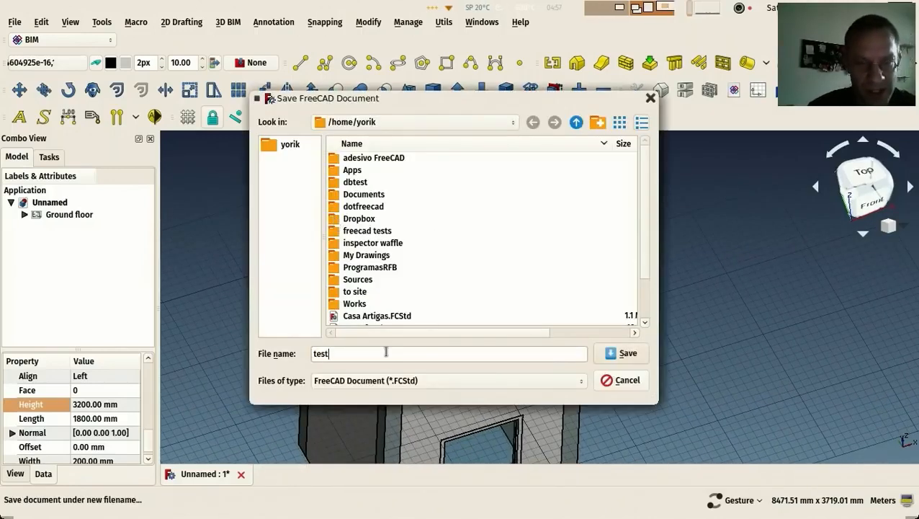
pyautogui.press('Return')
# Draw a 2200 by 2400 mm rectangle on top of the building, snapped between diagonally opposite outer corners of the rear and front beams.
pyautogui.moveTo(279, 240); pyautogui.dragTo(332, 242)
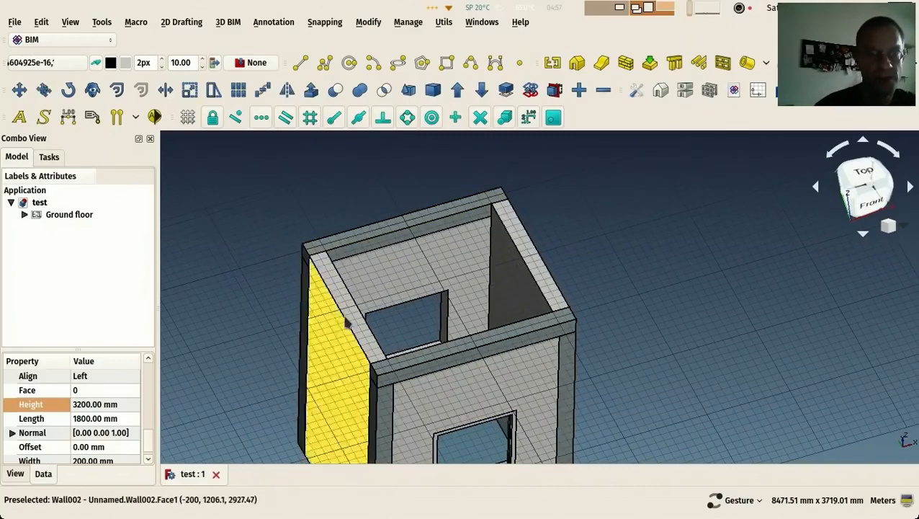
pyautogui.moveTo(382, 292); pyautogui.dragTo(235, 232)
pyautogui.click(199, 221)
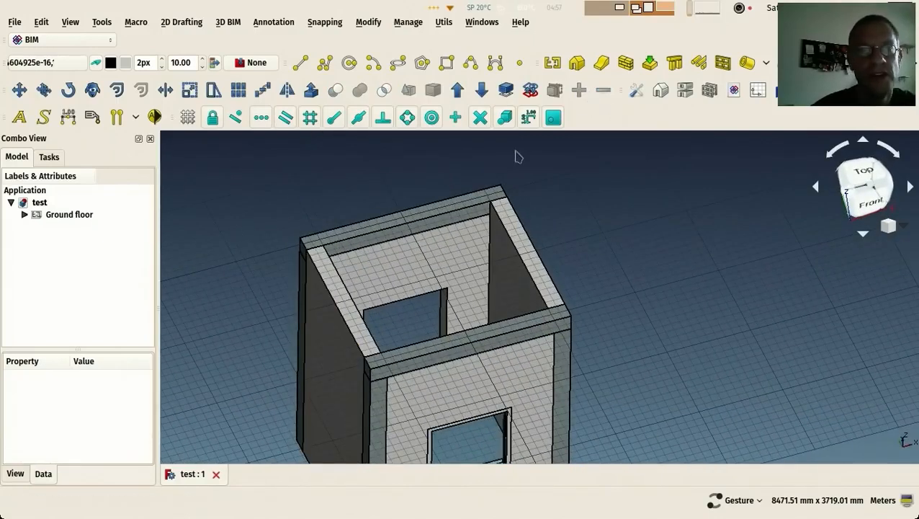
pyautogui.click(447, 63)
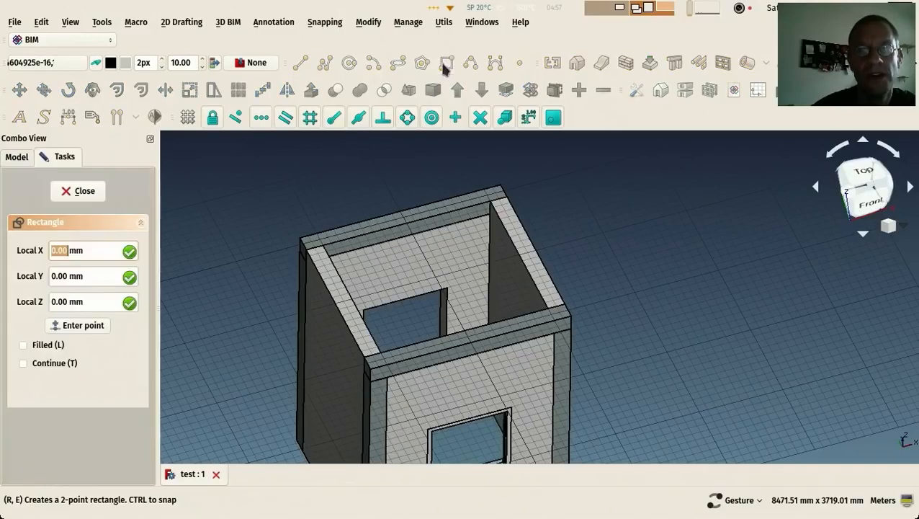
pyautogui.click(302, 239)
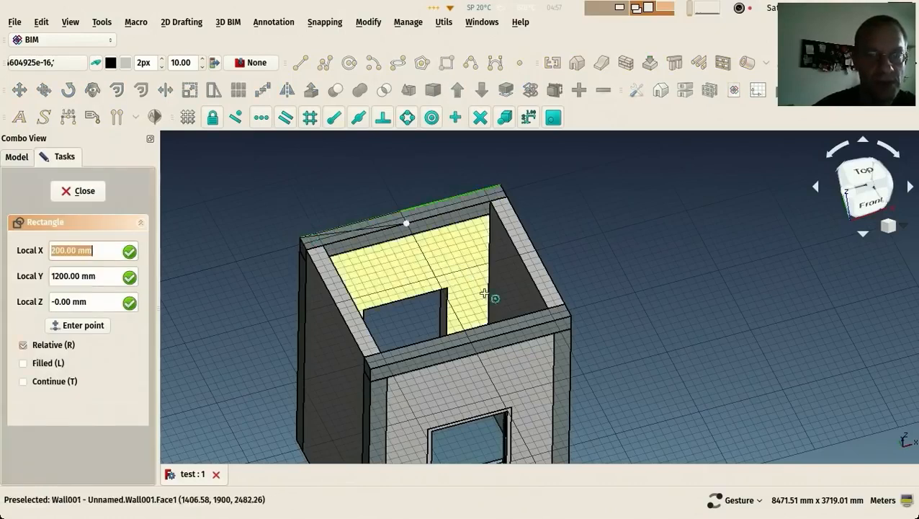
pyautogui.click(569, 315)
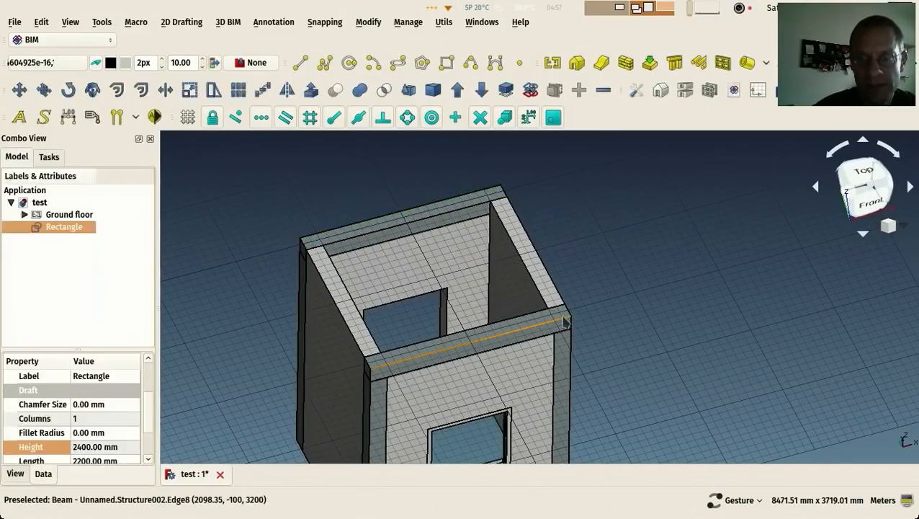
# Create a structure object from the rectangle on top of the building.
pyautogui.click(66, 214)
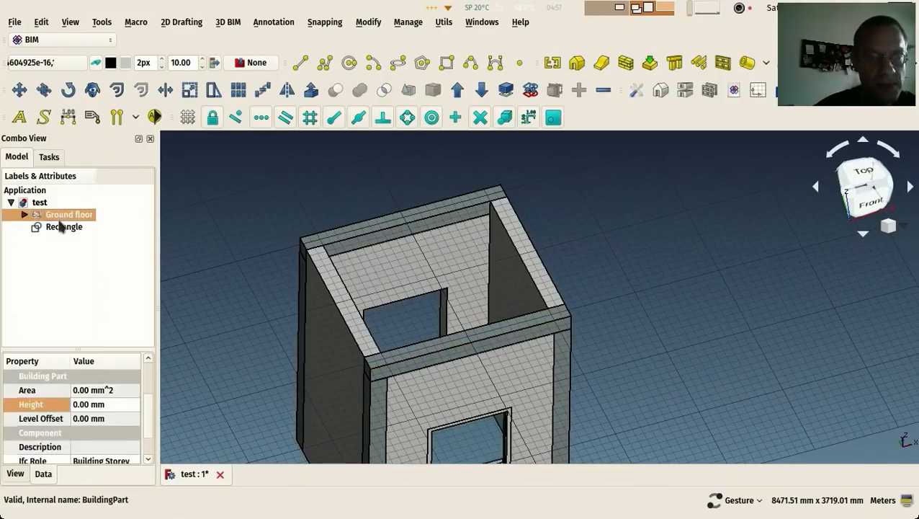
pyautogui.click(49, 225)
pyautogui.scroll(-2, 327, 202)
pyautogui.moveTo(327, 201); pyautogui.dragTo(319, 199)
pyautogui.scroll(2, 352, 185)
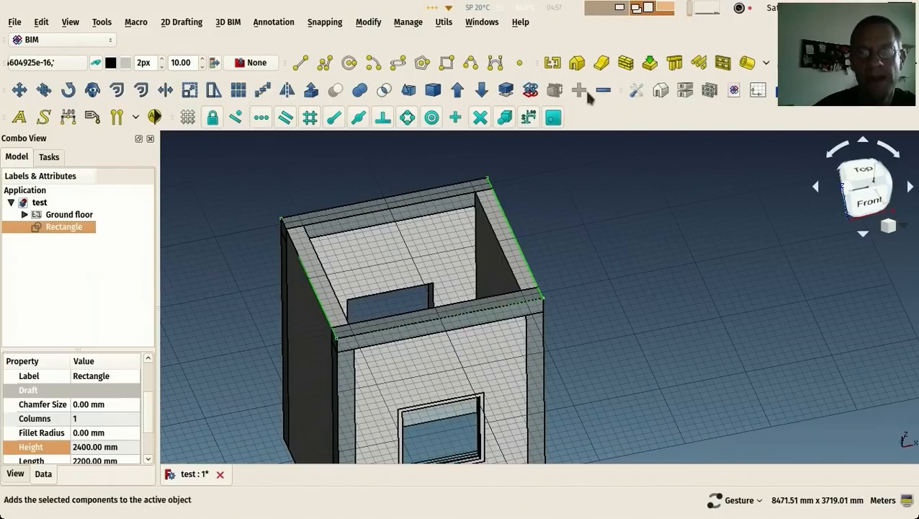
pyautogui.click(674, 64)
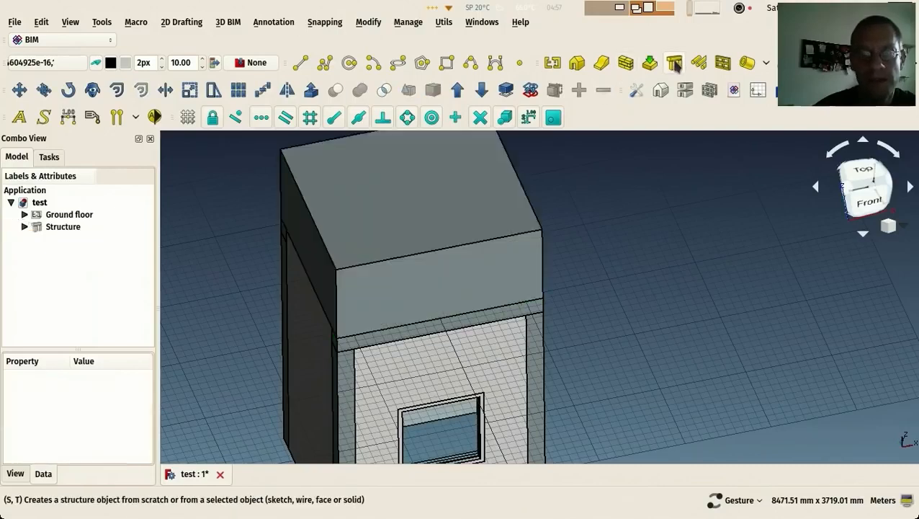
# Set the height of the new structure on top of the building to 200 mm.
pyautogui.click(374, 236)
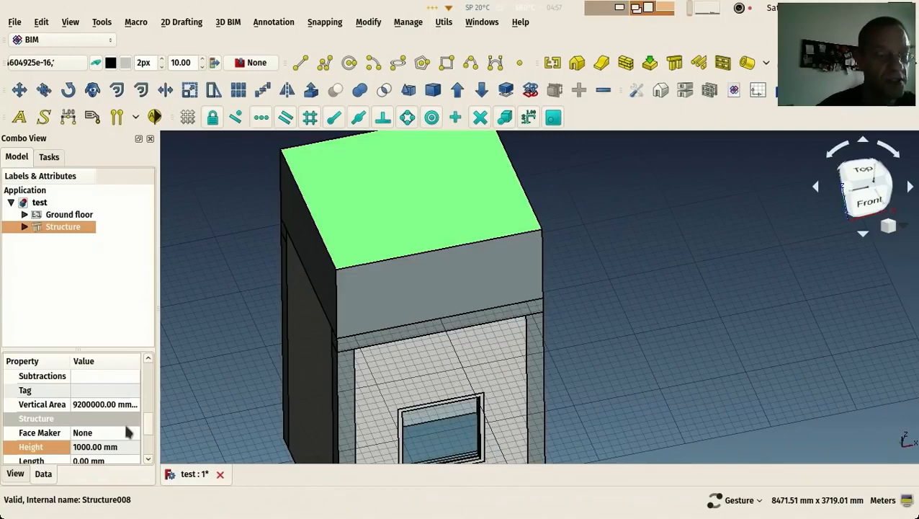
pyautogui.scroll(-2, 150, 425)
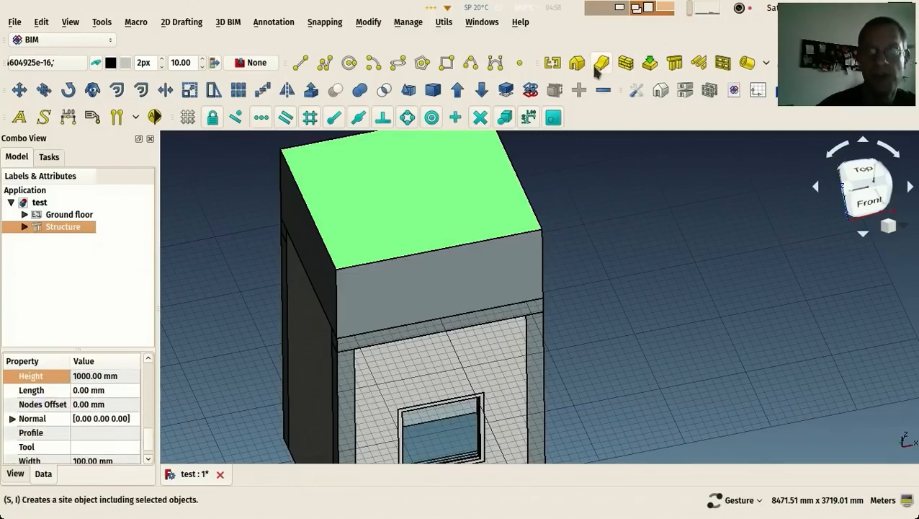
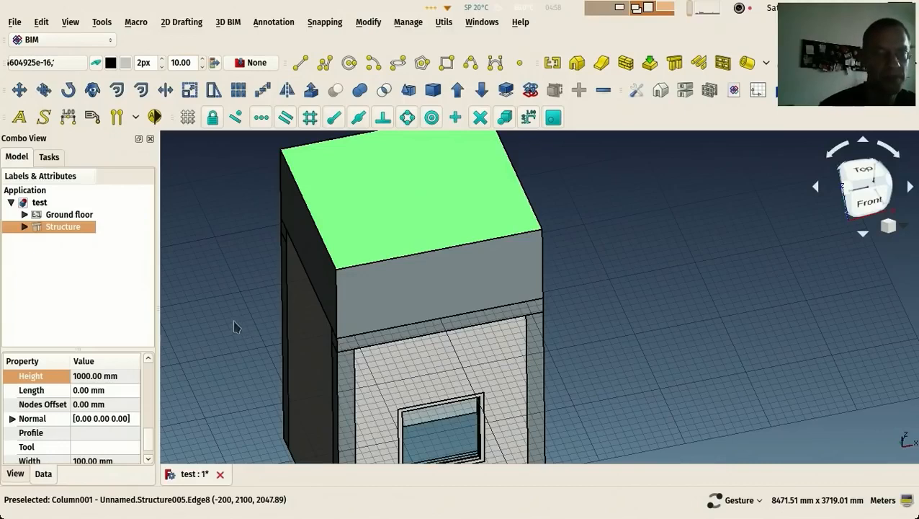
pyautogui.click(148, 459)
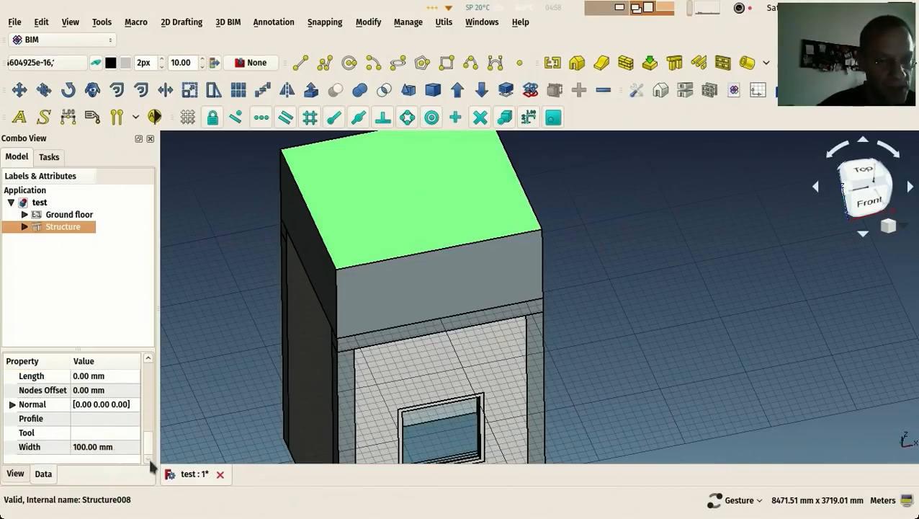
pyautogui.scroll(2, 148, 441)
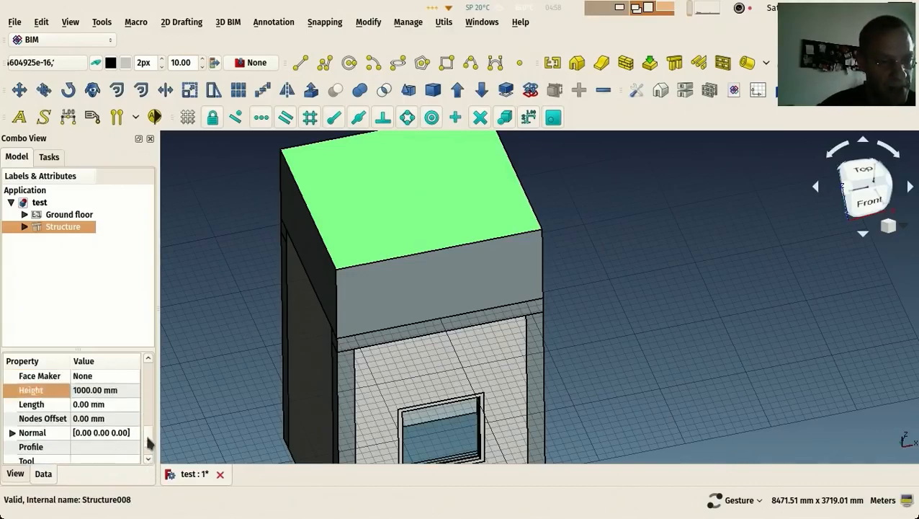
pyautogui.click(84, 404)
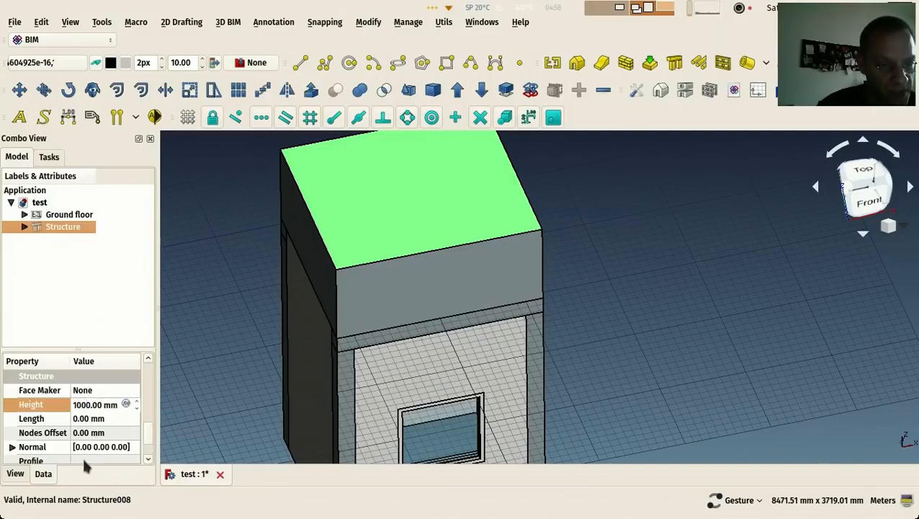
pyautogui.press('BackSpace')
pyautogui.press('BackSpace')
pyautogui.press('BackSpace')
pyautogui.write('20')
pyautogui.press('Return')
pyautogui.moveTo(222, 191); pyautogui.dragTo(263, 322)
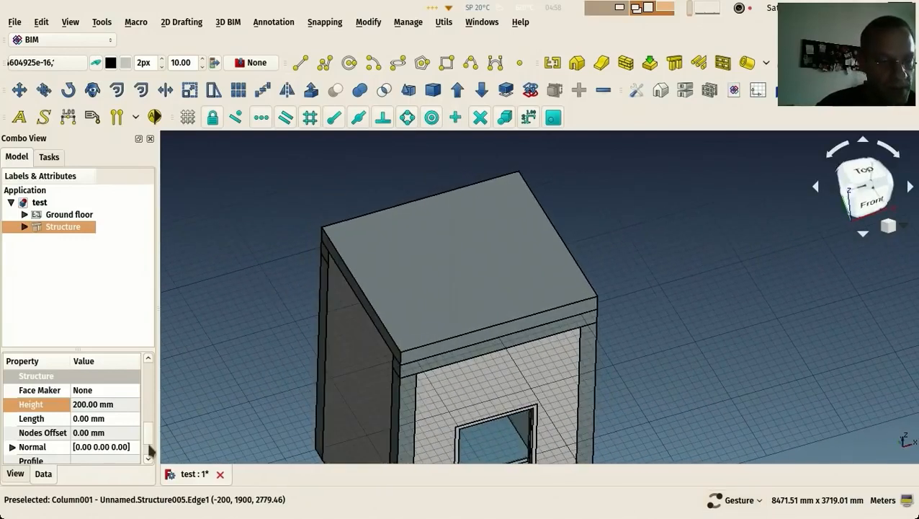
# Change the IFC role of the structure on top of the building to Slab.
pyautogui.moveTo(153, 437); pyautogui.dragTo(164, 411)
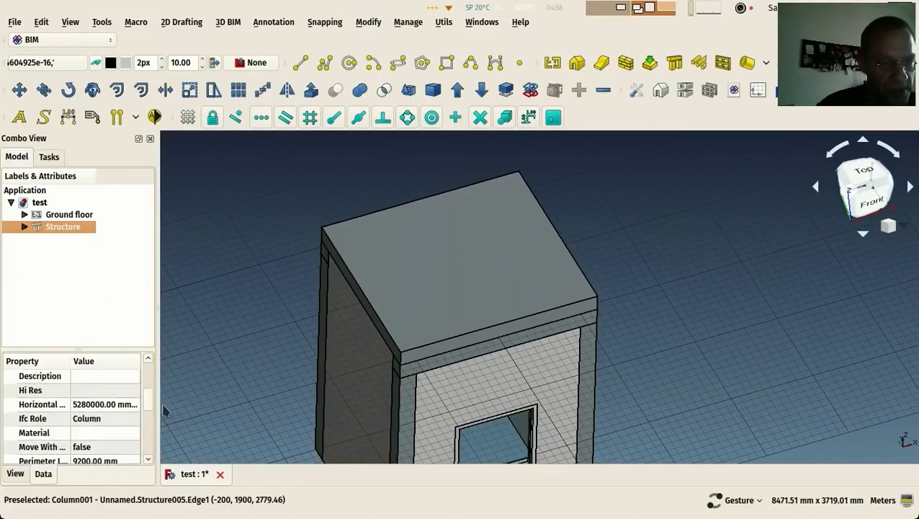
pyautogui.doubleClick(106, 422)
pyautogui.scroll(-20, 107, 428)
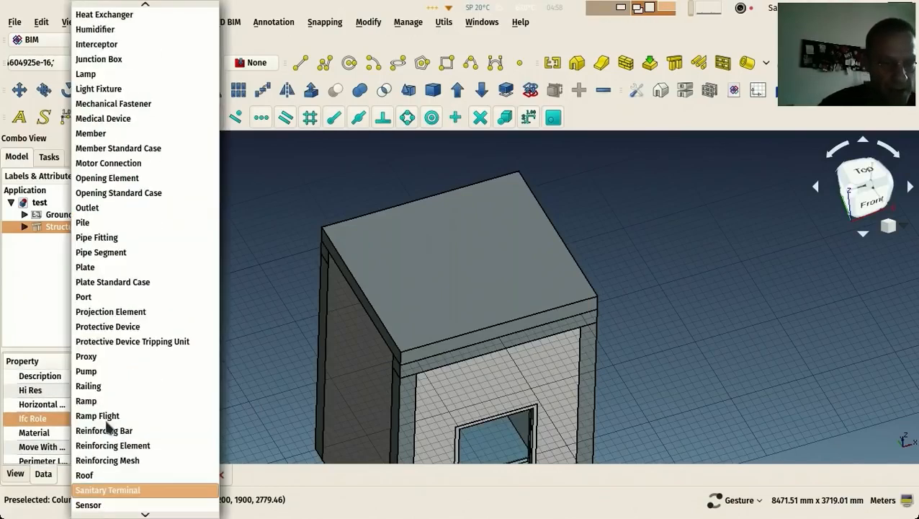
pyautogui.scroll(-3, 107, 472)
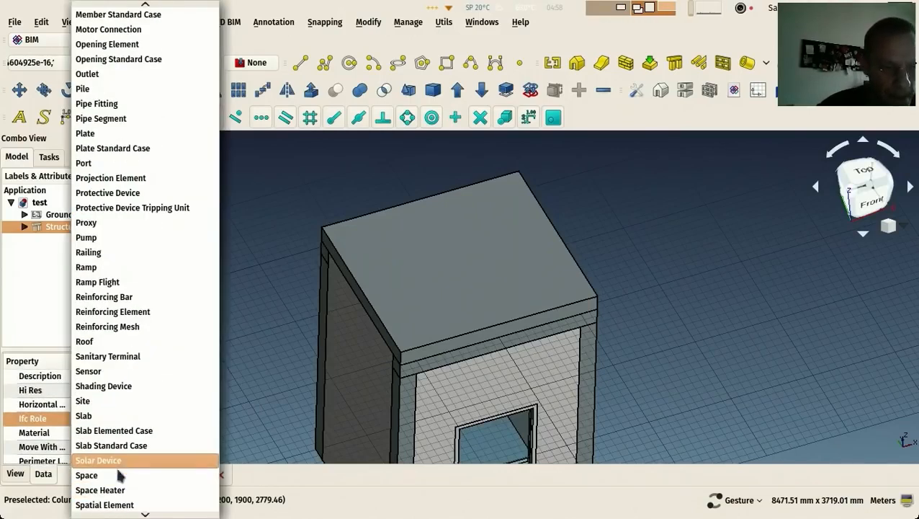
pyautogui.click(121, 416)
pyautogui.click(274, 297)
pyautogui.moveTo(273, 293); pyautogui.dragTo(229, 251)
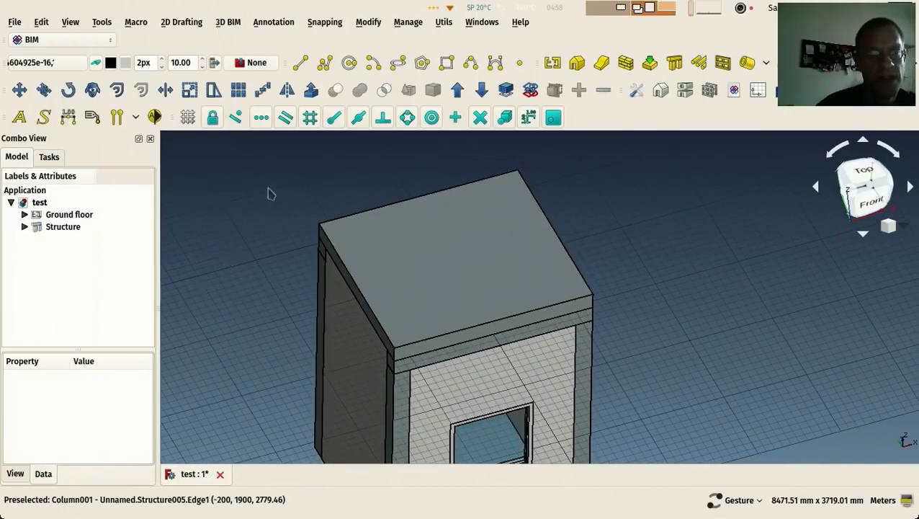
# Rename the structure on top of the building as Slab.
pyautogui.click(60, 229)
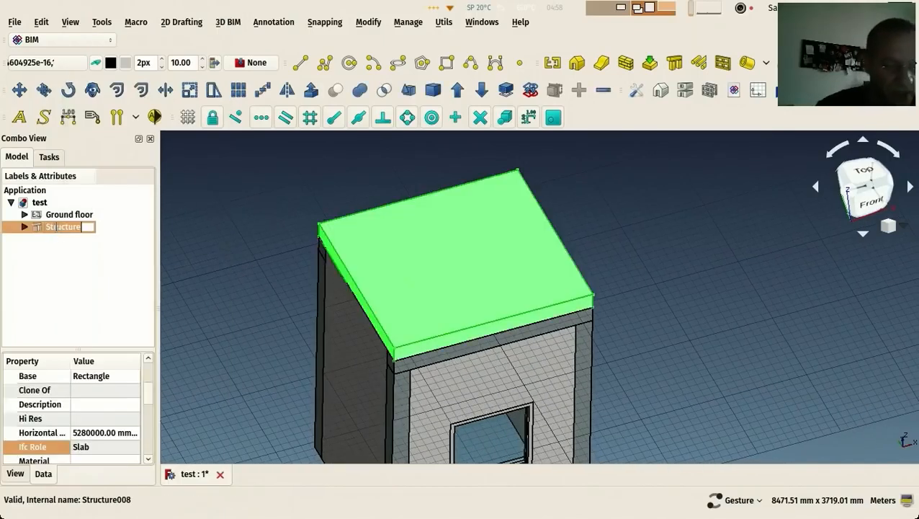
pyautogui.write('Slab')
pyautogui.press('Return')
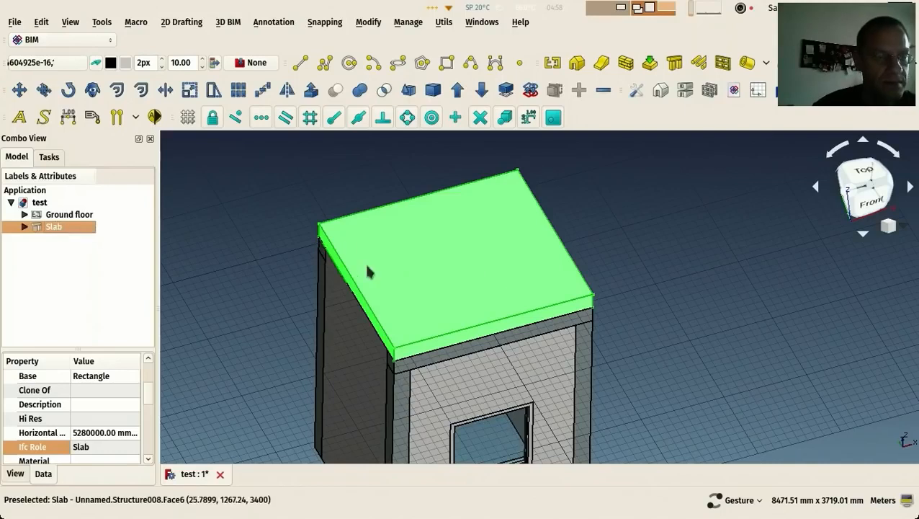
pyautogui.click(252, 226)
# Align the working plane to the slab's top face.
pyautogui.moveTo(261, 227); pyautogui.dragTo(252, 229)
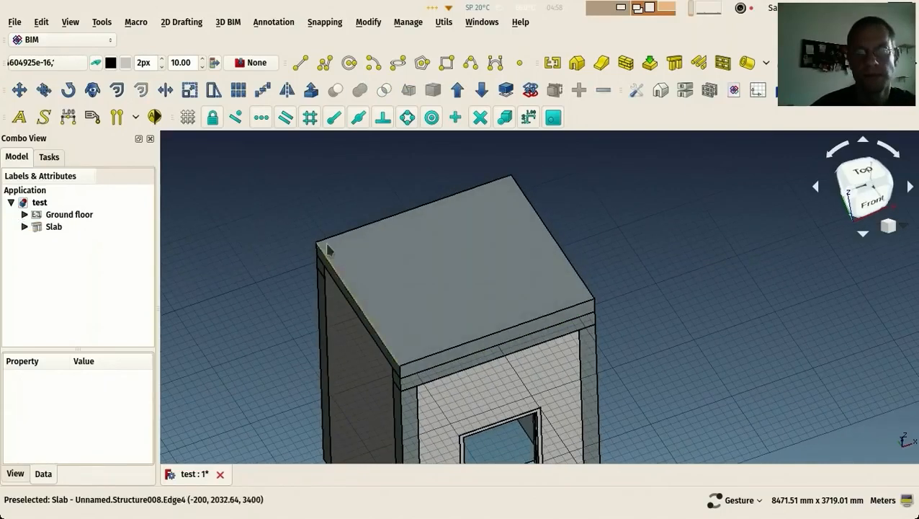
pyautogui.moveTo(447, 240)
pyautogui.mouseDown()
pyautogui.moveTo(455, 237)
pyautogui.moveTo(439, 249)
pyautogui.mouseUp()
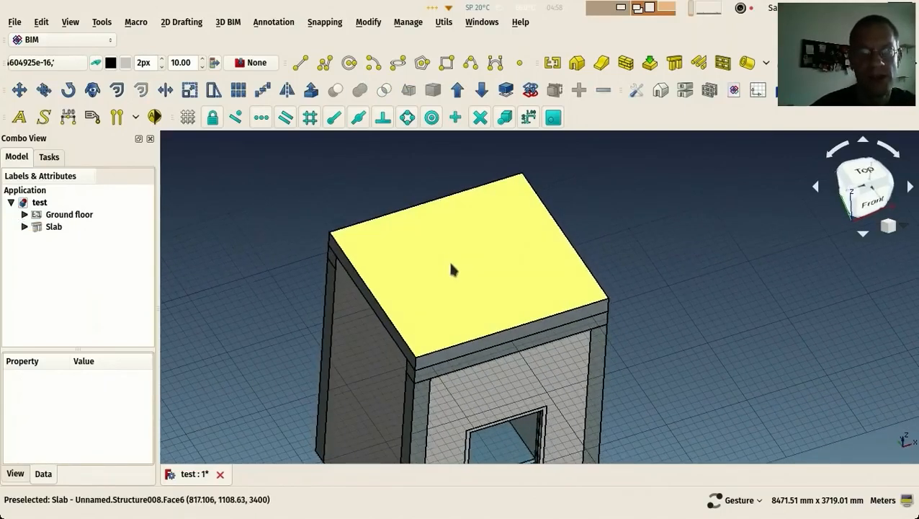
pyautogui.click(452, 269)
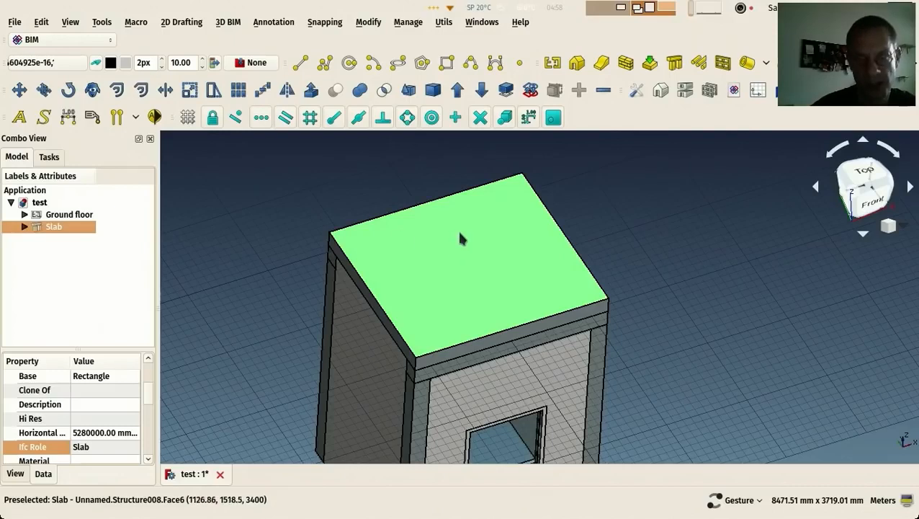
pyautogui.click(76, 66)
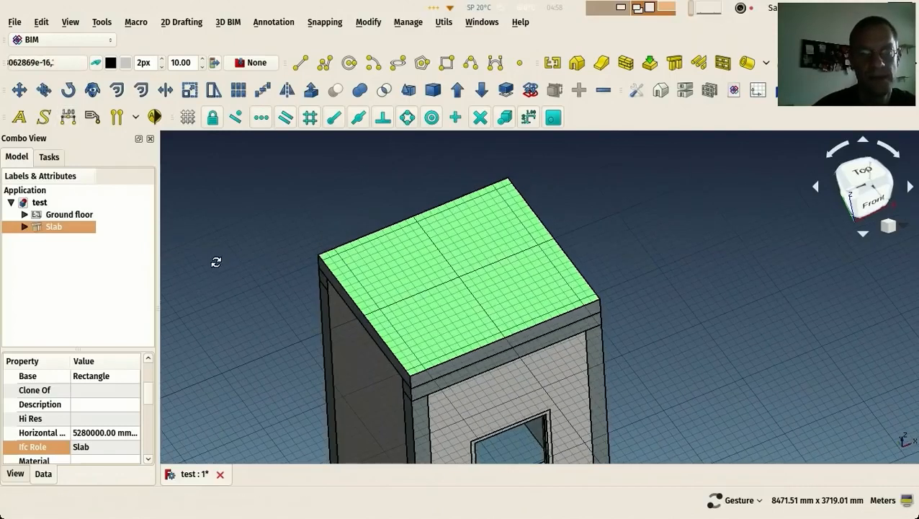
pyautogui.click(262, 270)
# Draw a left-aligned wall, 200 mm wide and 3000 mm high, along the slab's rear edge from corner to corner.
pyautogui.press('2')
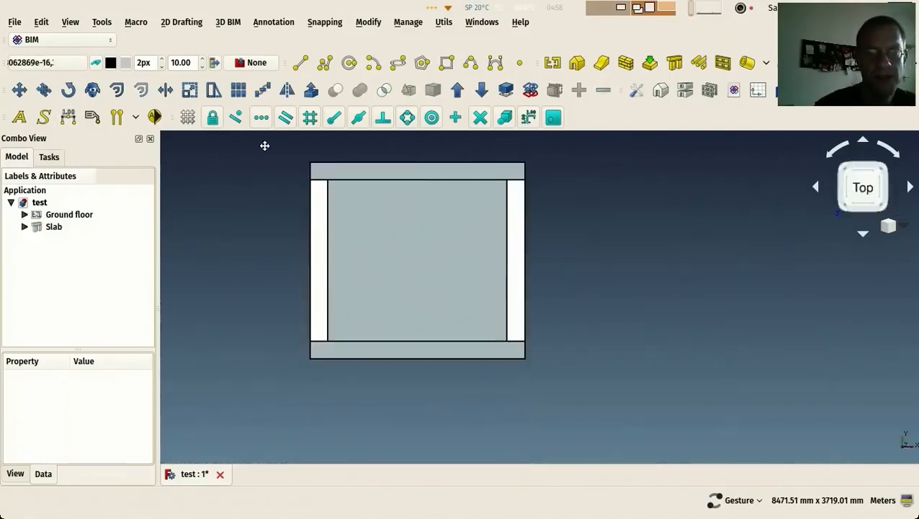
pyautogui.rightClick(252, 259)
pyautogui.click(265, 268)
pyautogui.scroll(-3, 554, 302)
pyautogui.scroll(8, 428, 261)
pyautogui.scroll(-2, 412, 268)
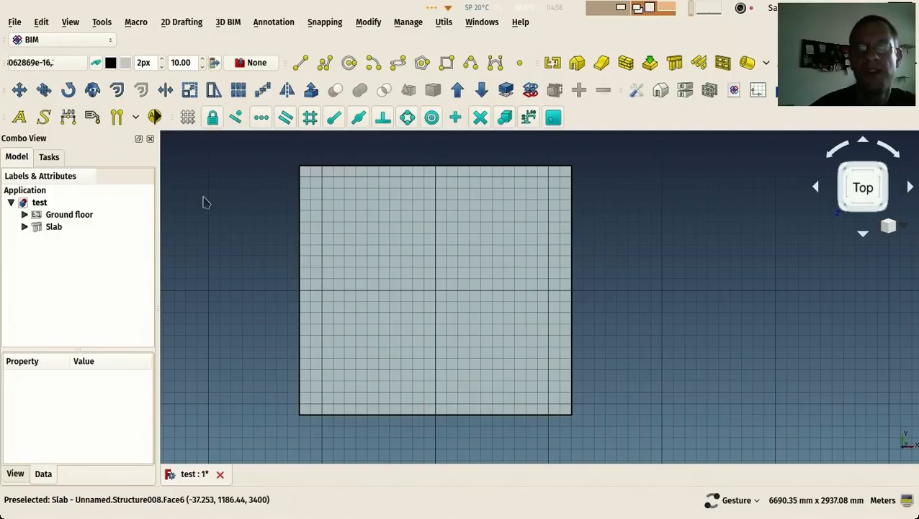
pyautogui.click(624, 63)
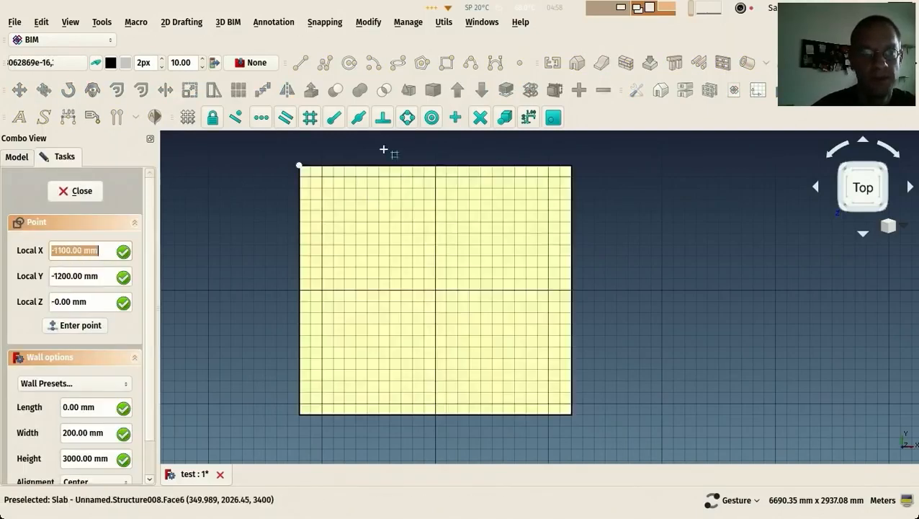
pyautogui.click(300, 167)
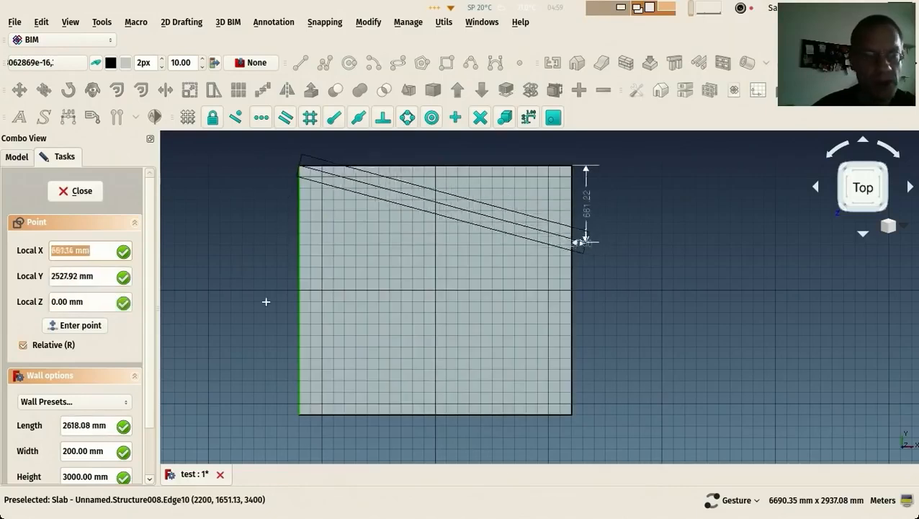
pyautogui.scroll(-2, 147, 414)
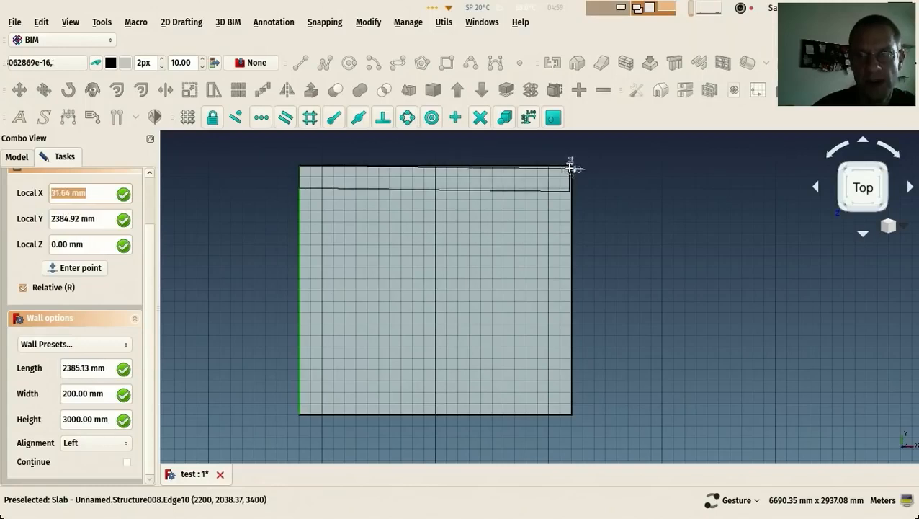
pyautogui.click(571, 166)
pyautogui.scroll(-5, 317, 229)
pyautogui.moveTo(264, 248); pyautogui.dragTo(350, 186)
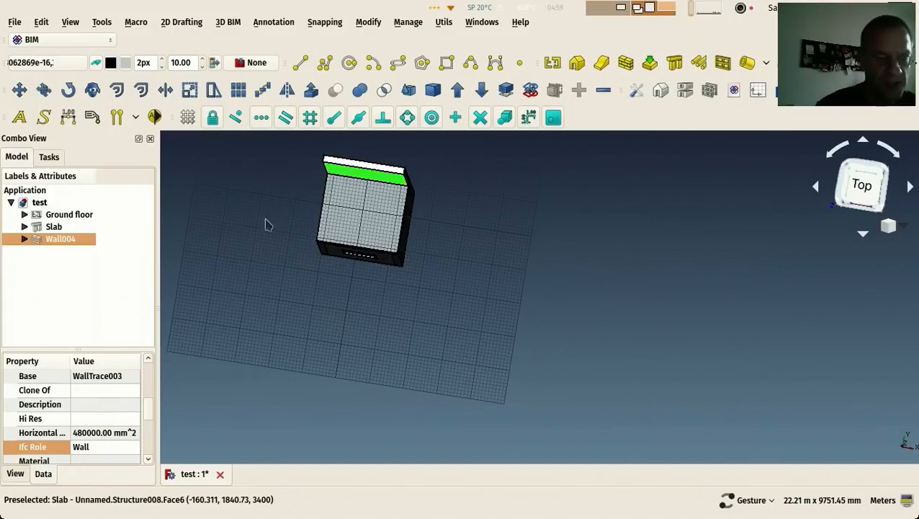
# Clone the rear wall on the slab and pick a base point beside its end for moving the clone.
pyautogui.press('2')
pyautogui.scroll(4, 279, 229)
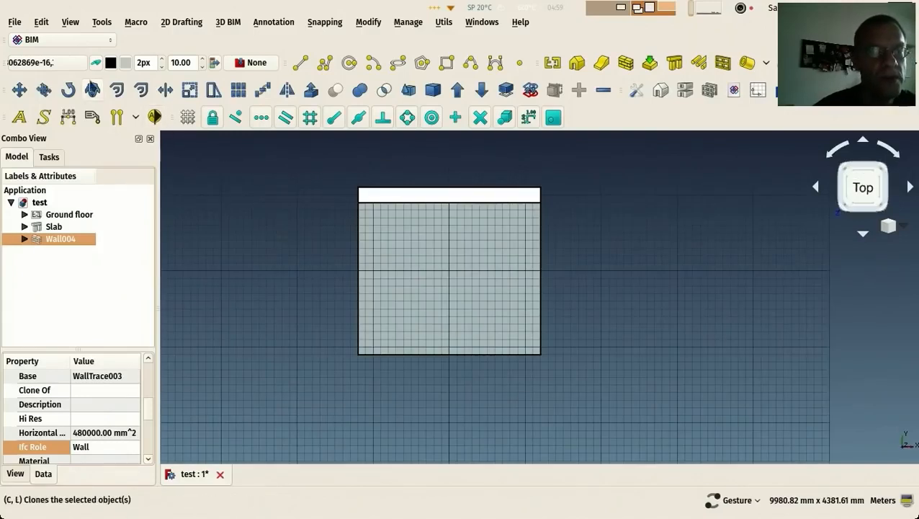
pyautogui.click(92, 89)
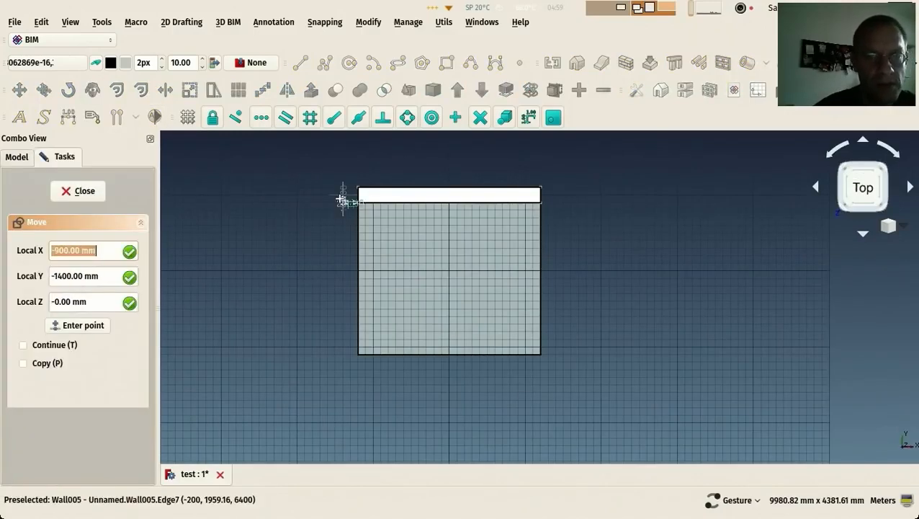
pyautogui.click(328, 196)
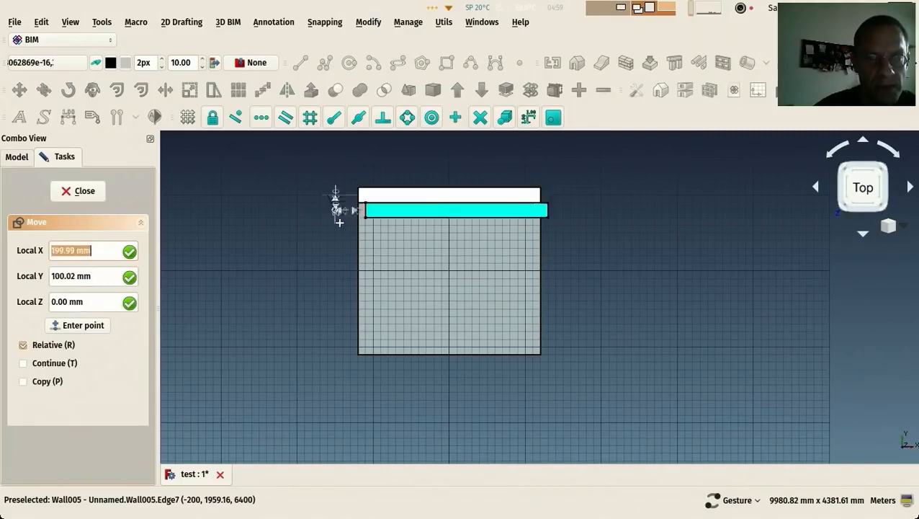
# Place the clone of Wall004 along the opposite edge of the slab, parallel to the original wall.
pyautogui.click(328, 346)
pyautogui.press('0')
pyautogui.moveTo(284, 252); pyautogui.dragTo(297, 387)
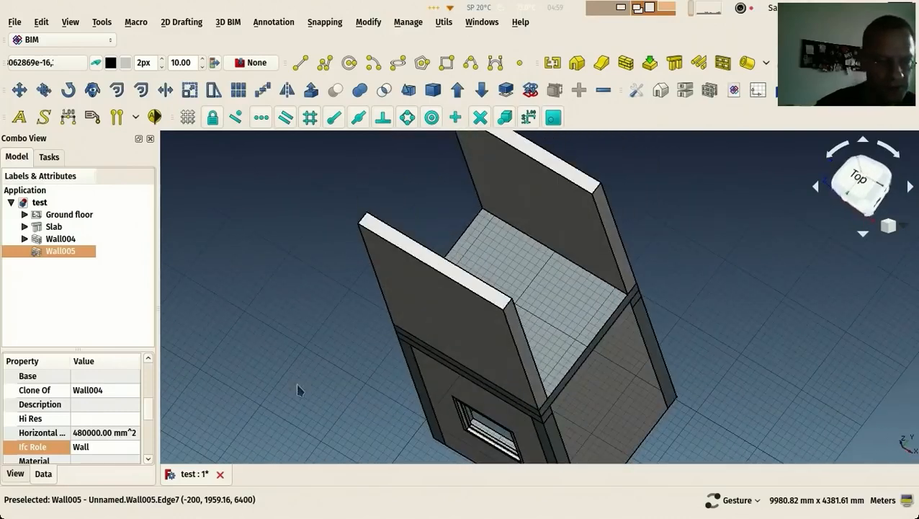
# Draw a 200 mm wide, 3000 mm high wall between the inner corners of the two parallel upper walls, aligned inside the slab edge.
pyautogui.press('2')
pyautogui.scroll(2, 344, 281)
pyautogui.moveTo(407, 271); pyautogui.dragTo(348, 278, button='right')
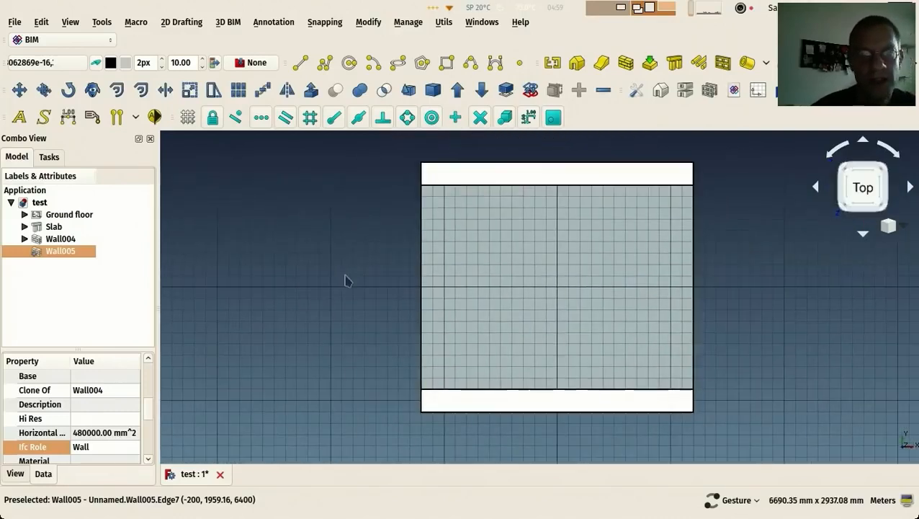
pyautogui.click(321, 209)
pyautogui.click(626, 63)
pyautogui.click(422, 185)
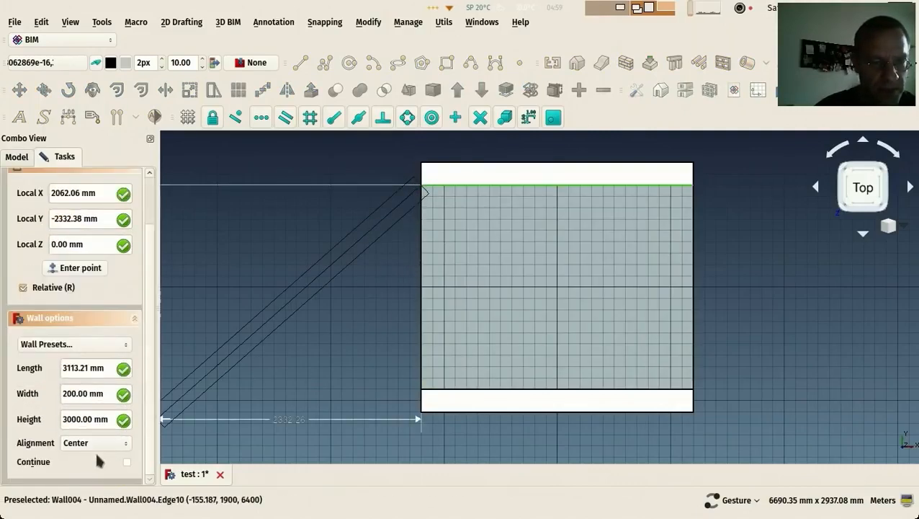
pyautogui.scroll(2, 99, 438)
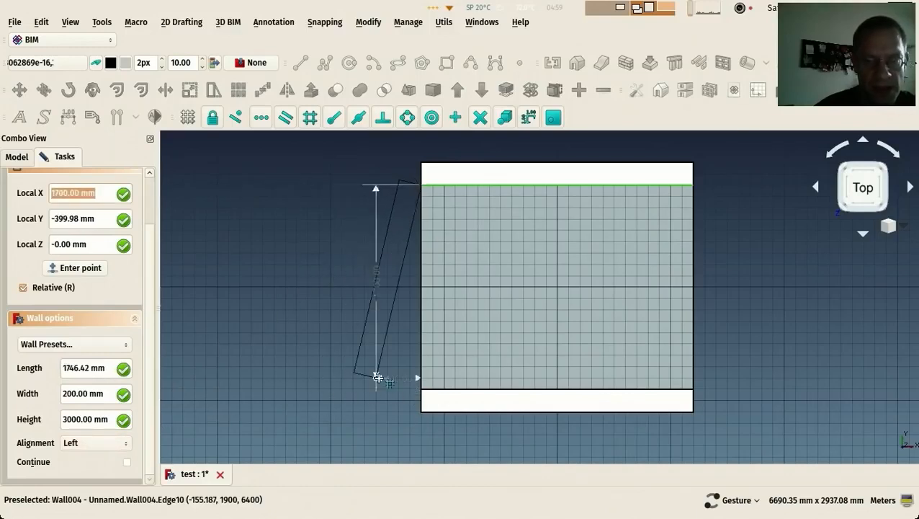
pyautogui.scroll(-2, 94, 444)
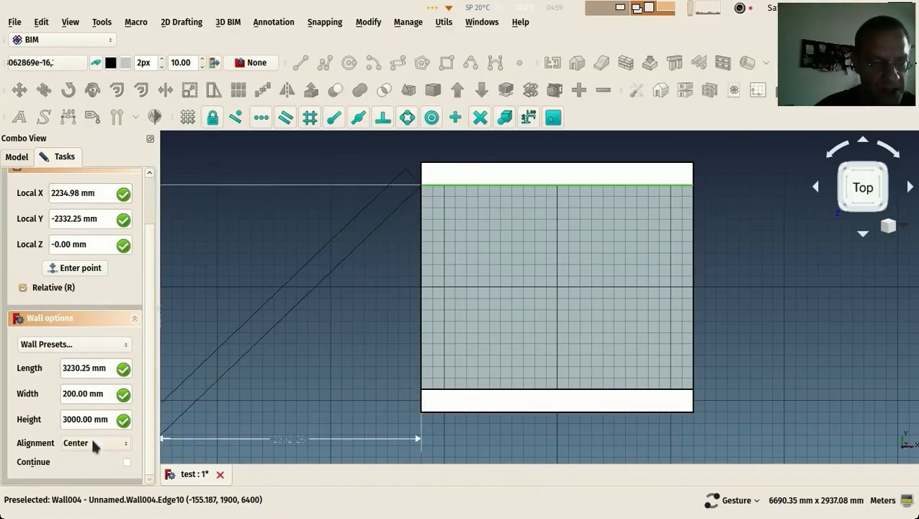
pyautogui.click(424, 393)
# Remove Wall006 from the additions of Wall004 so it is a separate wall.
pyautogui.moveTo(365, 358); pyautogui.dragTo(331, 333)
pyautogui.scroll(-5, 331, 335)
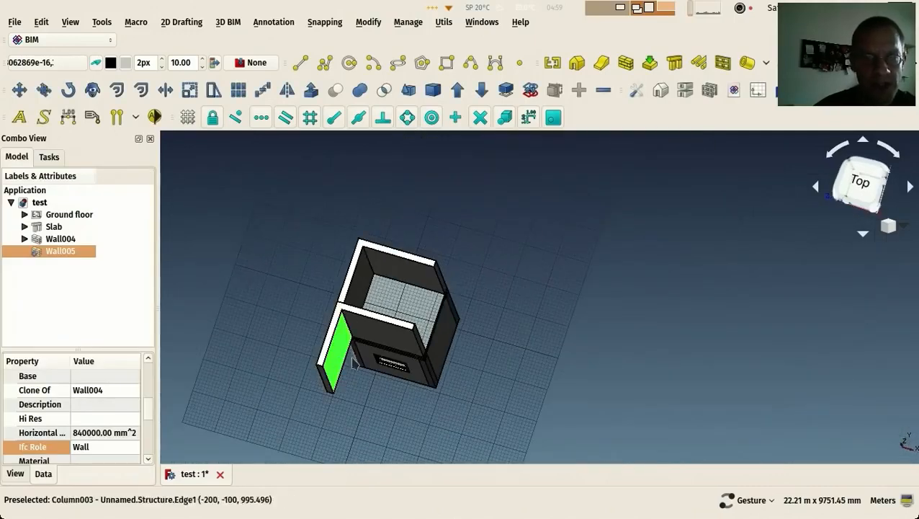
pyautogui.scroll(2, 344, 360)
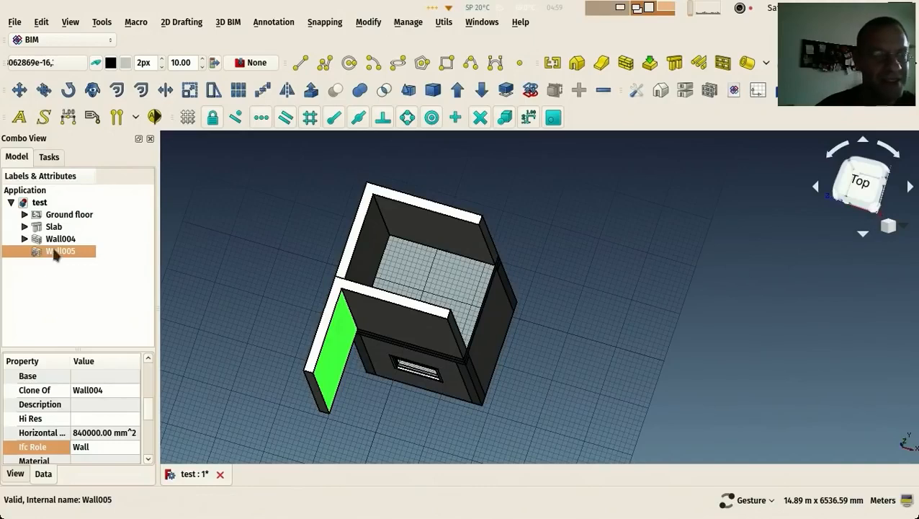
pyautogui.click(24, 239)
pyautogui.click(72, 264)
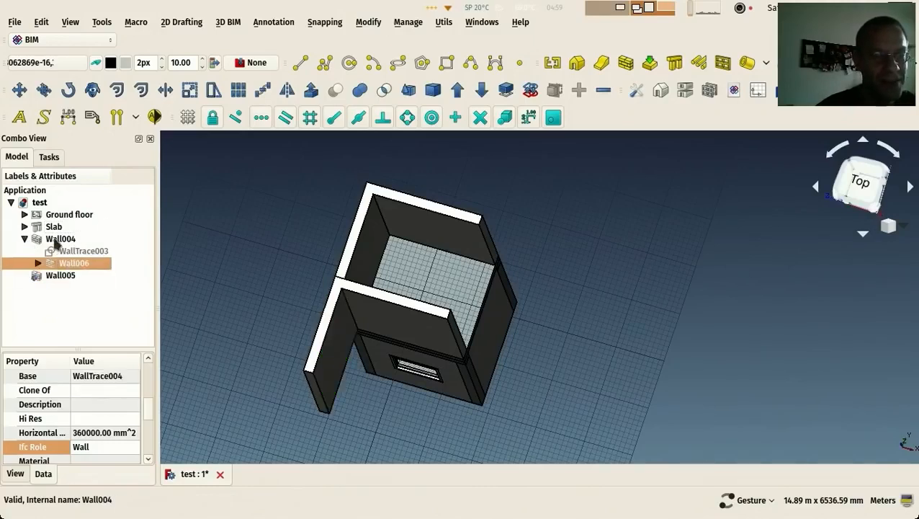
pyautogui.click(58, 240)
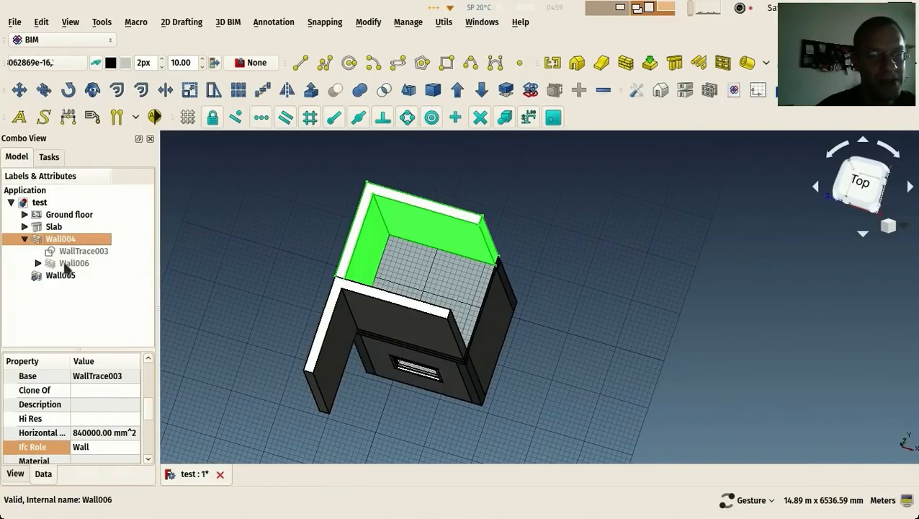
pyautogui.doubleClick(55, 240)
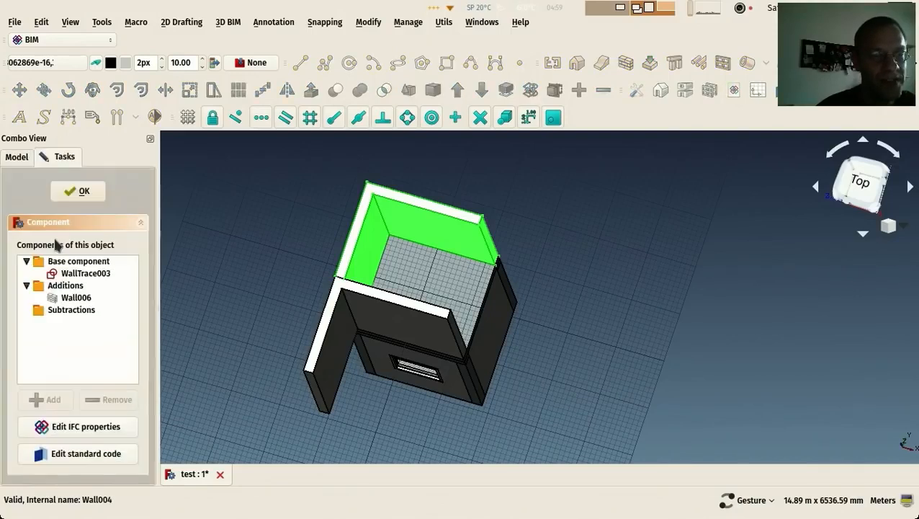
pyautogui.click(67, 298)
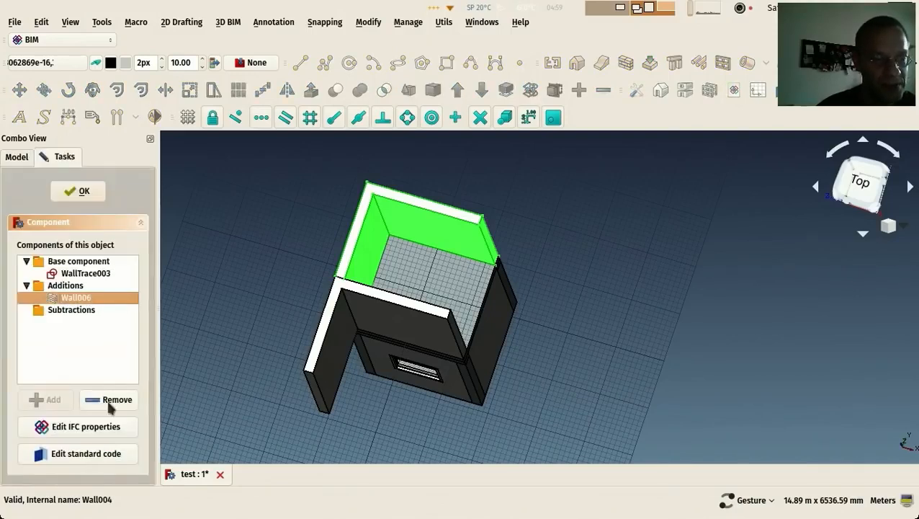
pyautogui.click(110, 403)
pyautogui.click(81, 191)
pyautogui.moveTo(273, 261); pyautogui.dragTo(215, 309)
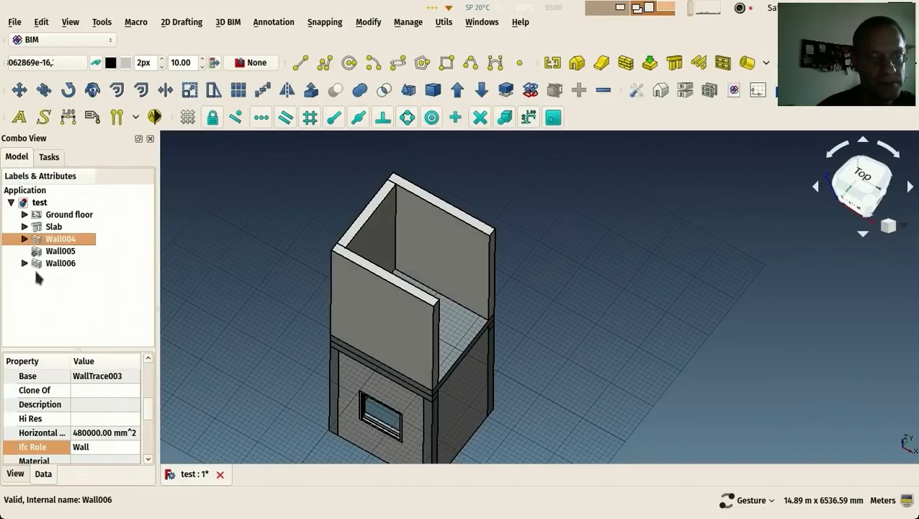
# Check the components of Wall006 and inspect its fit between the two parallel walls.
pyautogui.click(33, 265)
pyautogui.doubleClick(28, 266)
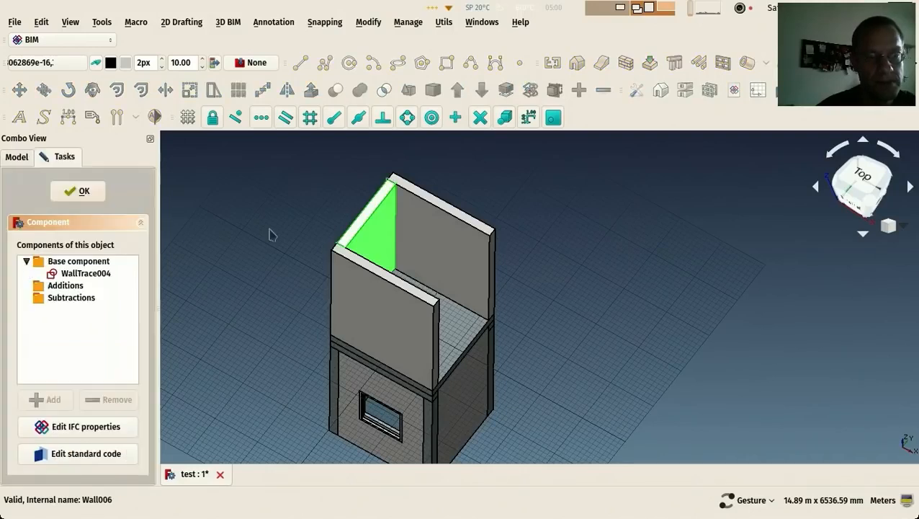
pyautogui.click(77, 192)
pyautogui.press('2')
pyautogui.click(261, 260)
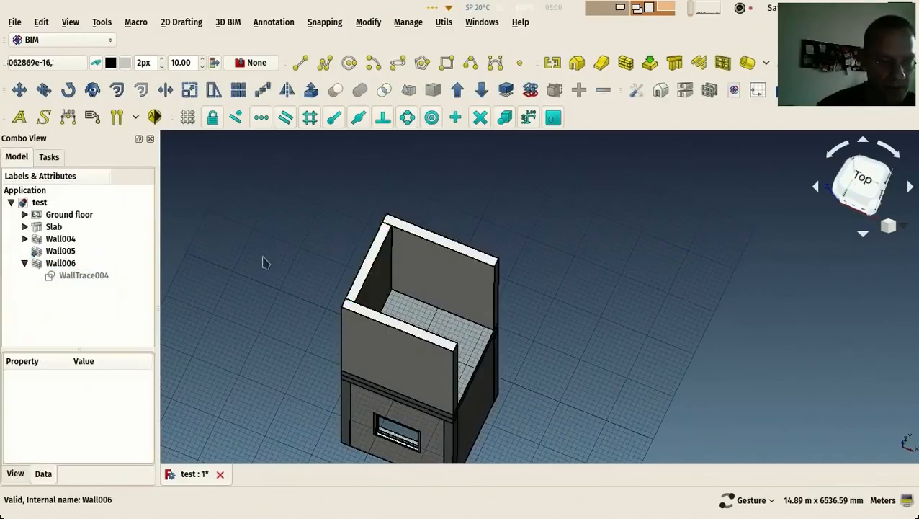
pyautogui.moveTo(375, 331); pyautogui.dragTo(309, 232, button='right')
pyautogui.moveTo(267, 278); pyautogui.dragTo(264, 227)
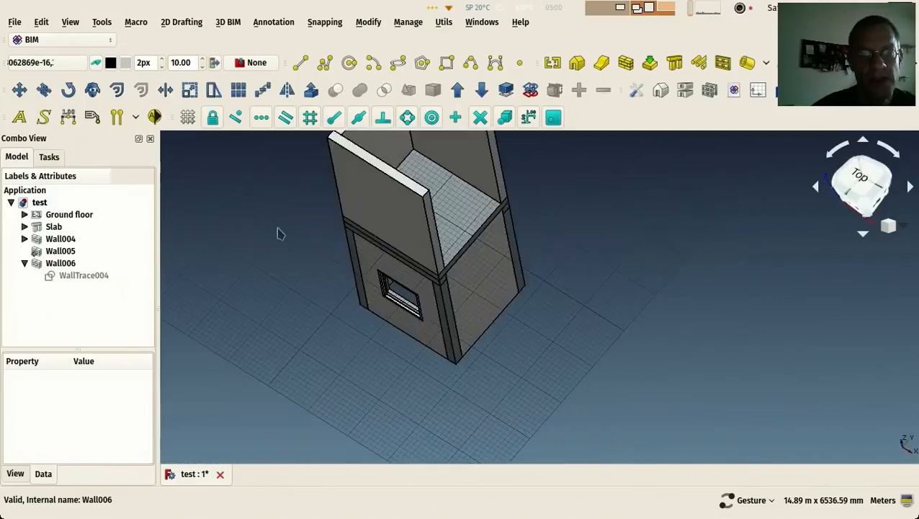
pyautogui.moveTo(371, 170); pyautogui.dragTo(363, 288, button='right')
# Clone Wall006 and move the copy horizontally to the open side of the upper storey, flush with the slab edge.
pyautogui.click(364, 252)
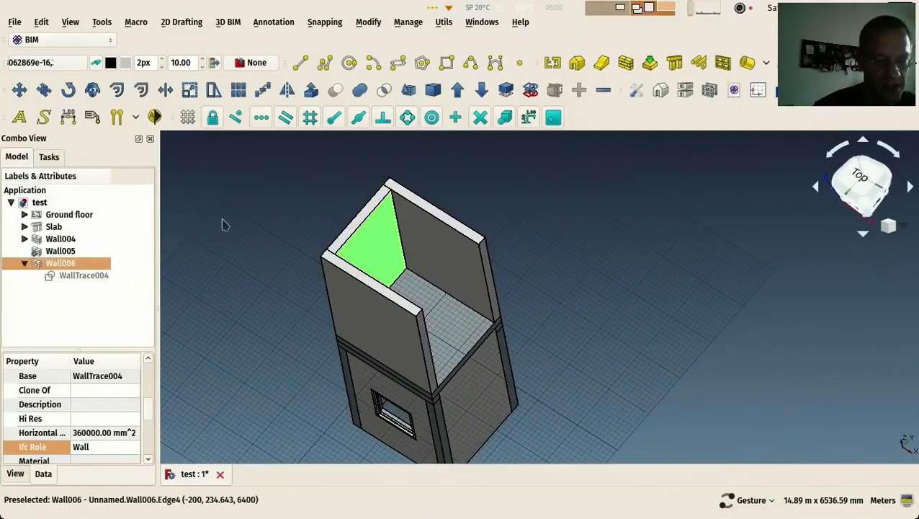
pyautogui.press('2')
pyautogui.scroll(2, 302, 370)
pyautogui.moveTo(302, 297); pyautogui.dragTo(260, 268, button='right')
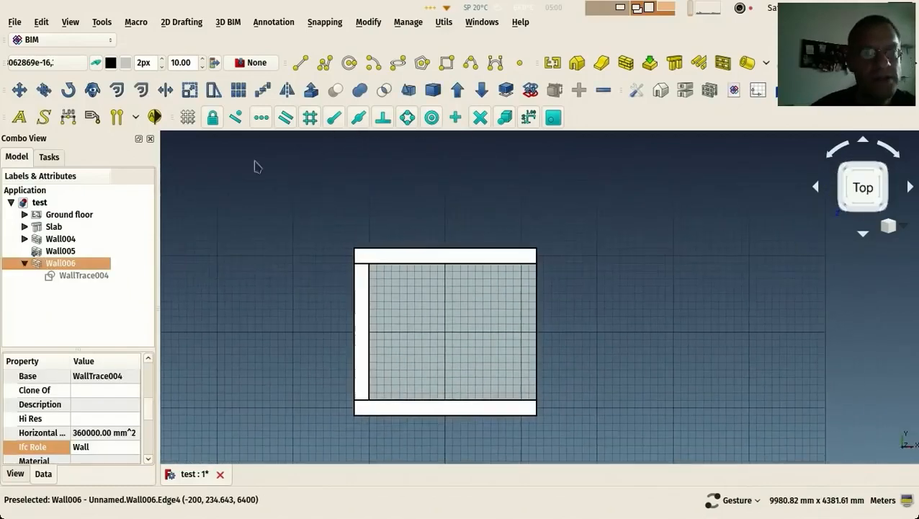
pyautogui.click(92, 89)
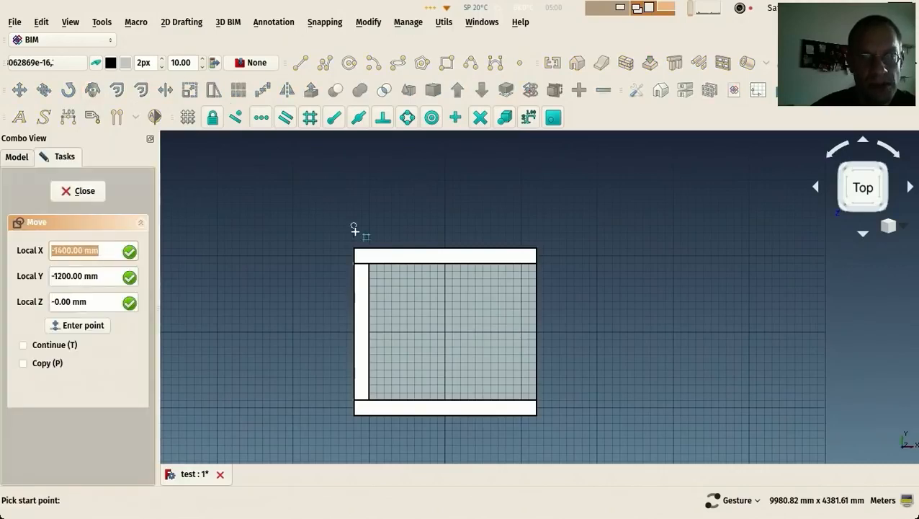
pyautogui.click(361, 231)
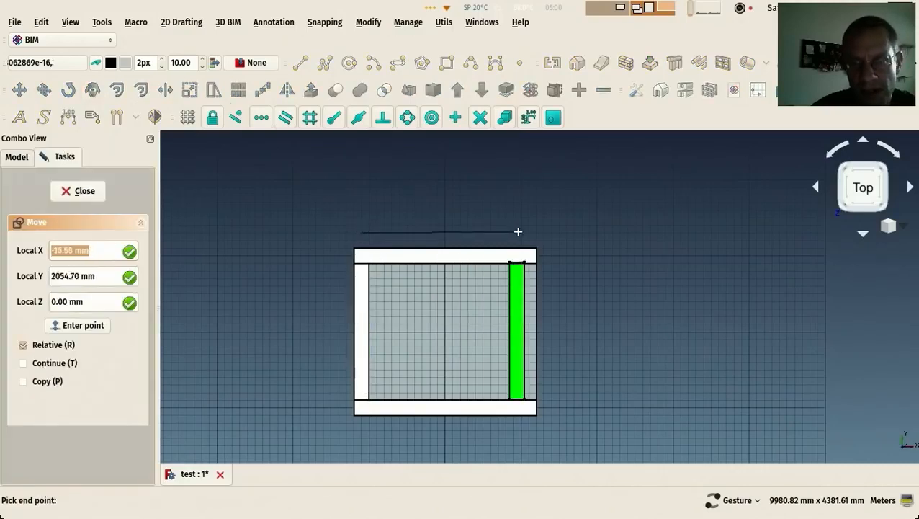
pyautogui.click(527, 234)
pyautogui.moveTo(424, 344); pyautogui.dragTo(268, 272)
pyautogui.scroll(5, 268, 272)
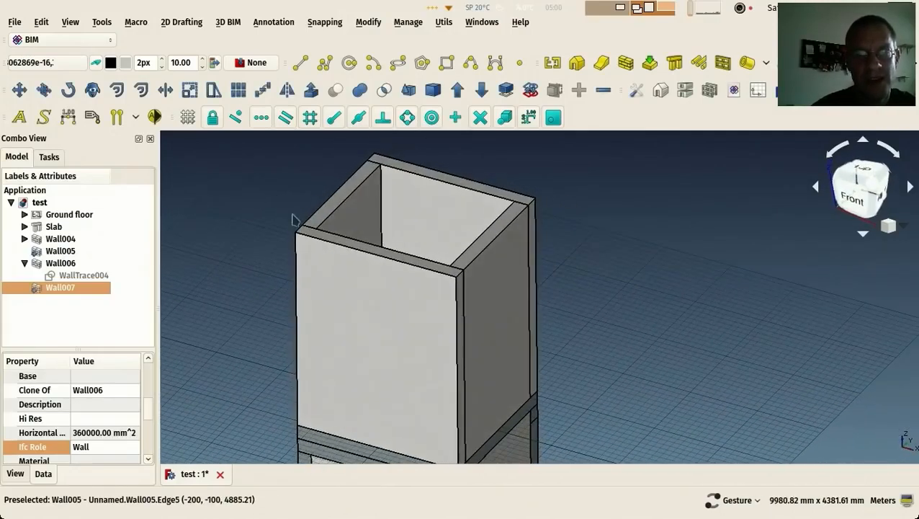
# Set the working plane to the top face of Wall006.
pyautogui.click(333, 207)
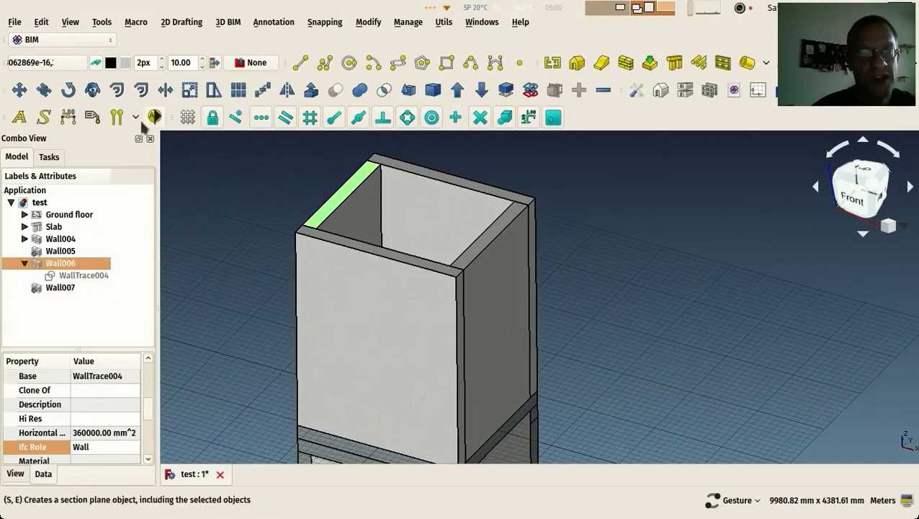
pyautogui.click(59, 63)
pyautogui.moveTo(245, 198); pyautogui.dragTo(259, 213)
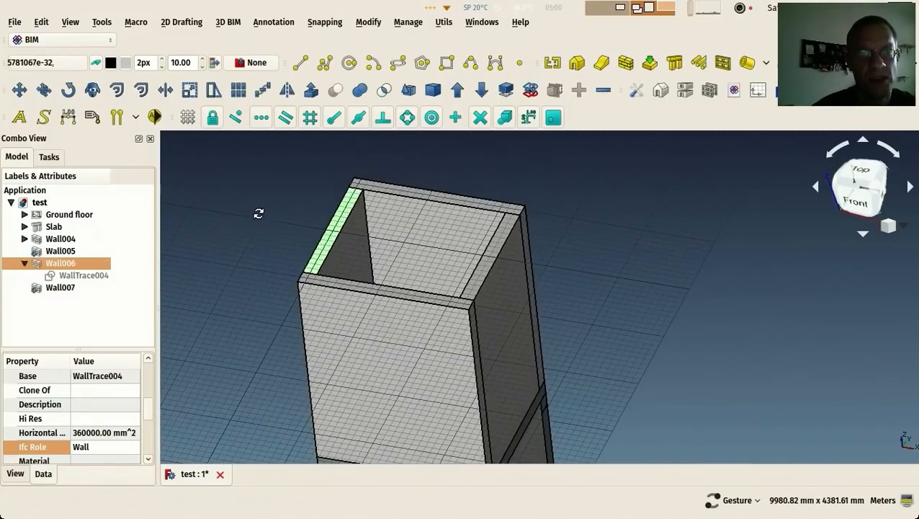
# Draw a rectangle over the wall tops, from one outer corner of the upper storey to the diagonally opposite corner.
pyautogui.press('2')
pyautogui.click(241, 214)
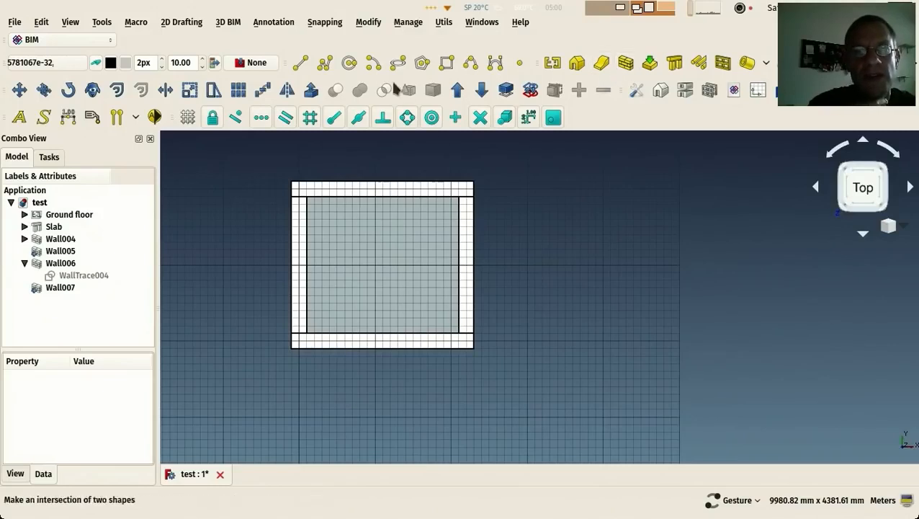
pyautogui.click(446, 63)
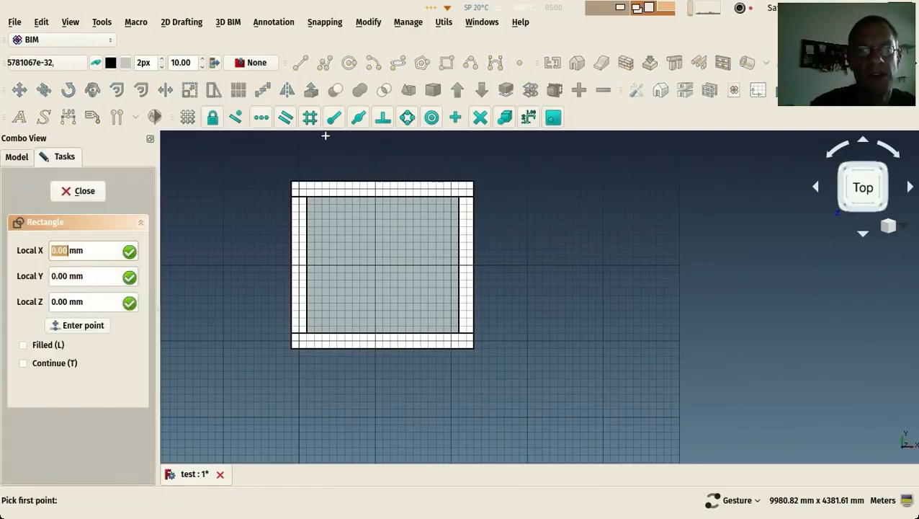
pyautogui.click(295, 184)
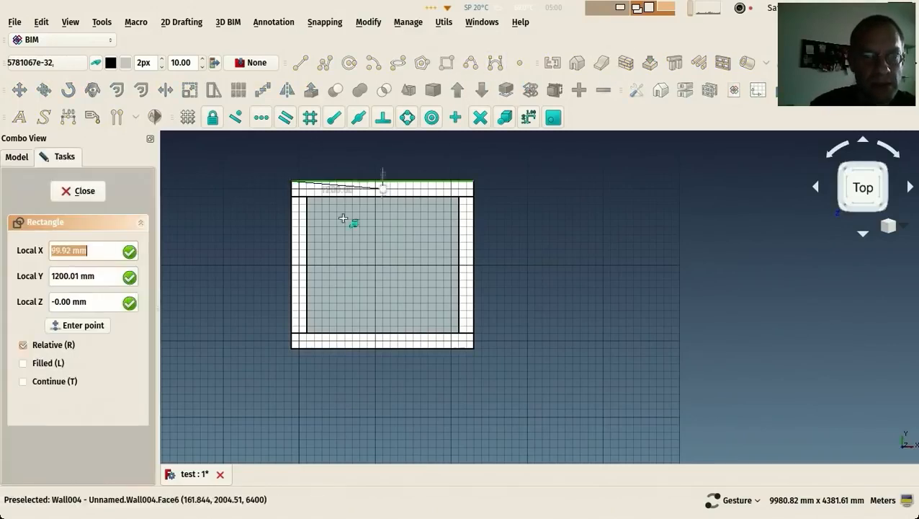
pyautogui.click(467, 347)
# Convert the rectangle on the wall tops into a structure and set its height to 200 mm.
pyautogui.moveTo(361, 332); pyautogui.dragTo(308, 247)
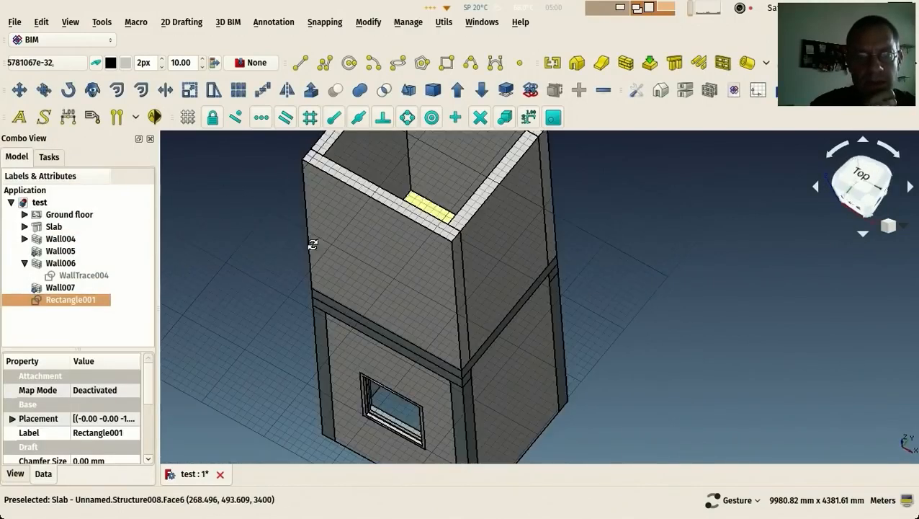
pyautogui.click(675, 64)
pyautogui.click(67, 299)
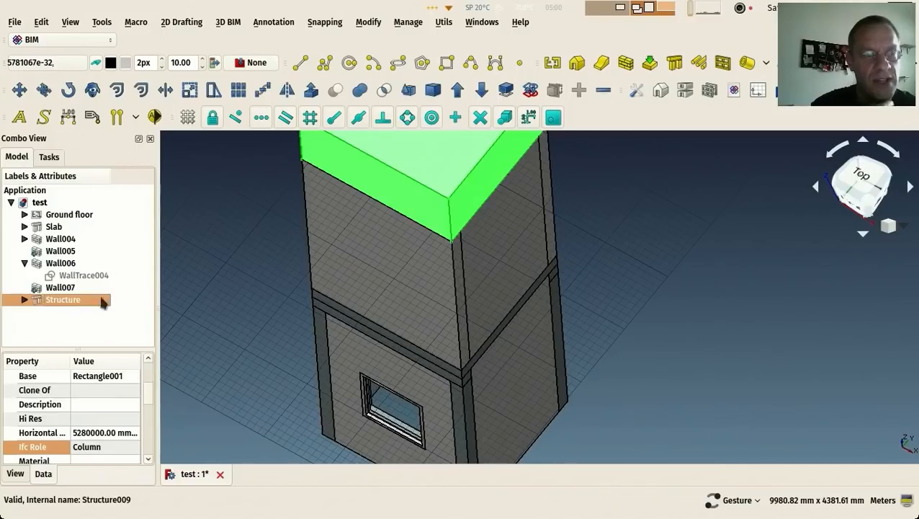
pyautogui.moveTo(150, 394); pyautogui.dragTo(159, 434)
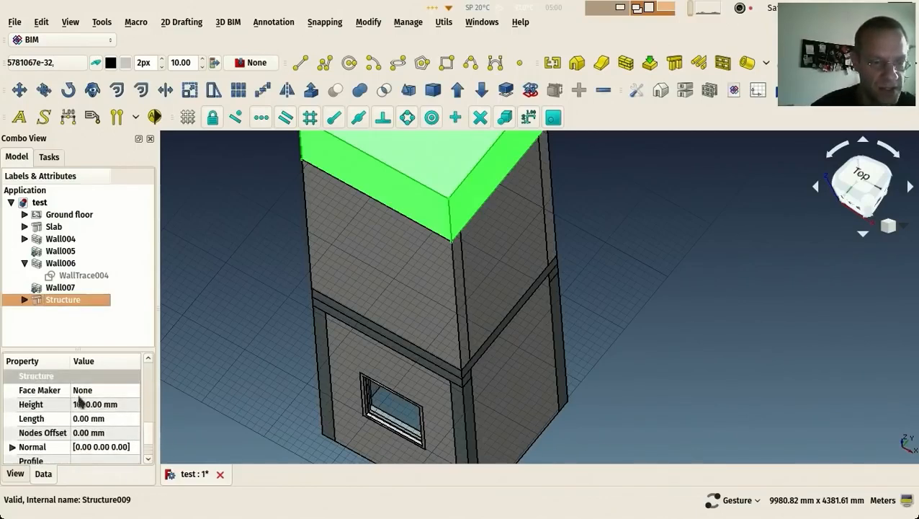
pyautogui.click(83, 402)
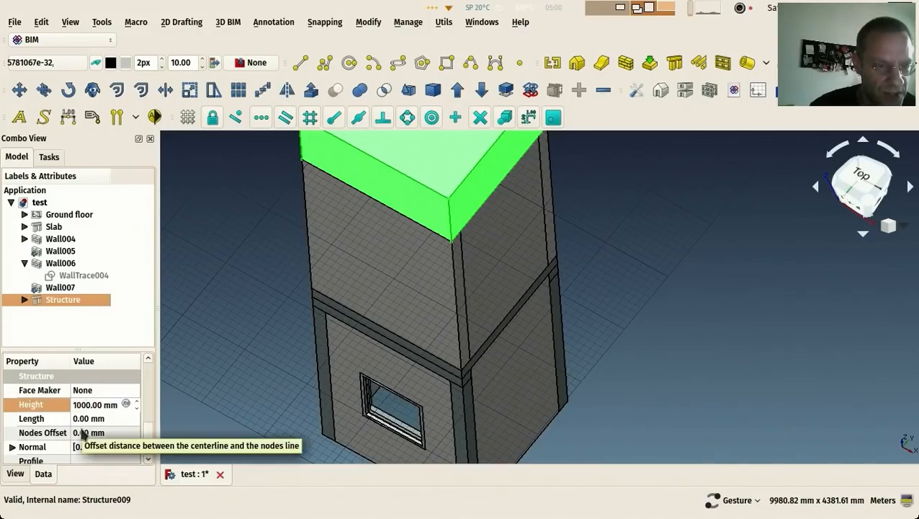
pyautogui.write('200')
pyautogui.press('Return')
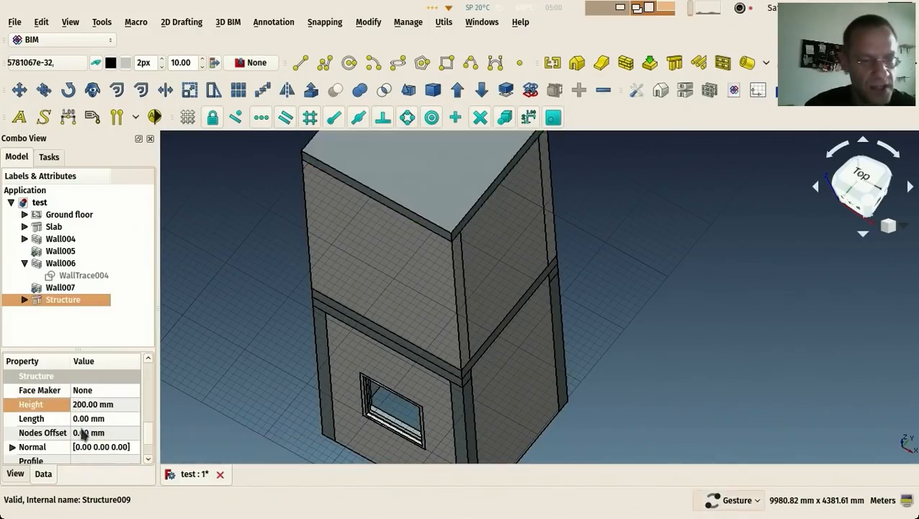
# Set the new top structure's IFC role to Slab and save the document.
pyautogui.moveTo(162, 252); pyautogui.dragTo(273, 314)
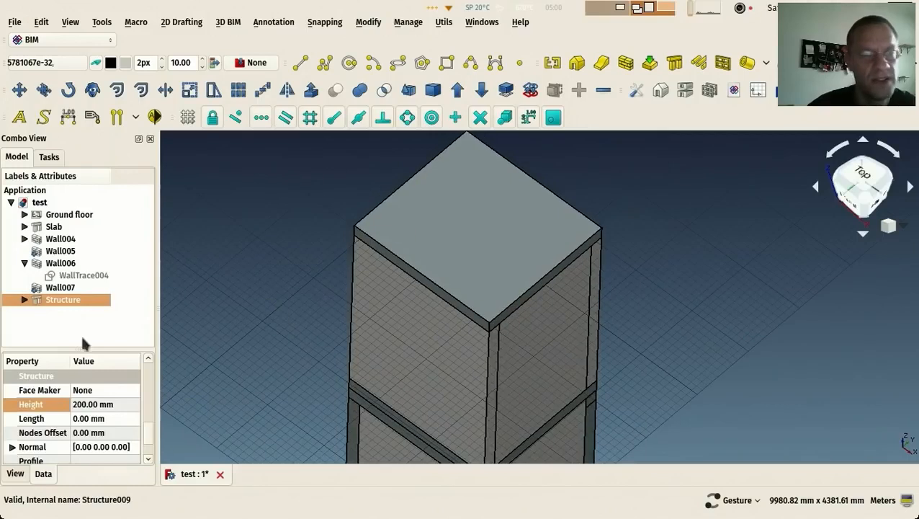
pyautogui.moveTo(152, 438); pyautogui.dragTo(146, 396)
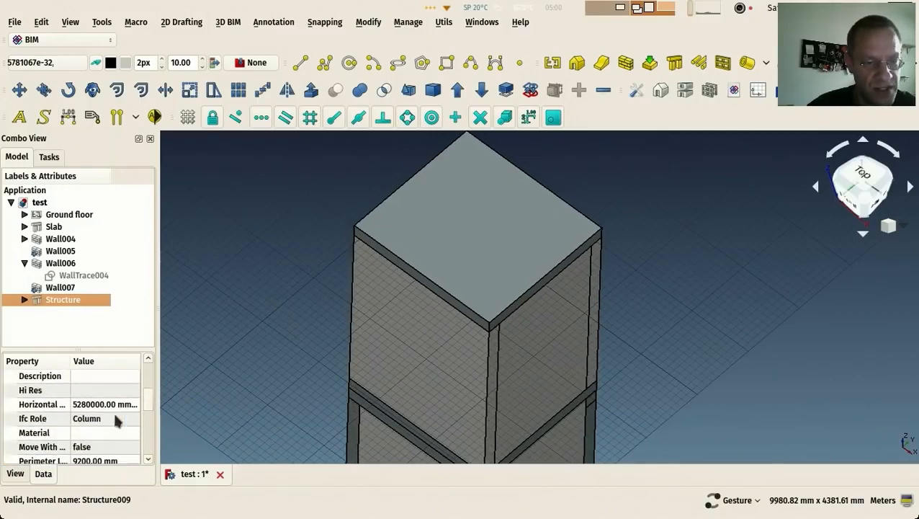
pyautogui.click(112, 418)
pyautogui.click(116, 414)
pyautogui.write('sl')
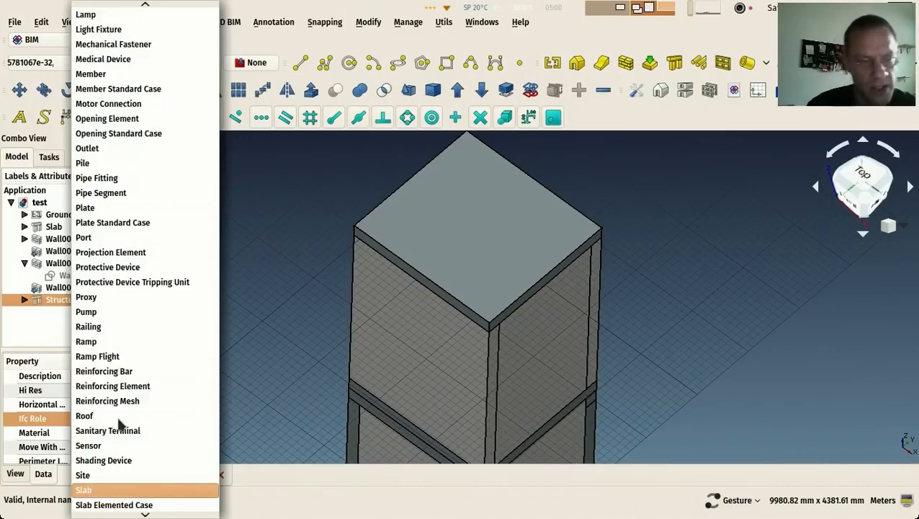
pyautogui.click(119, 490)
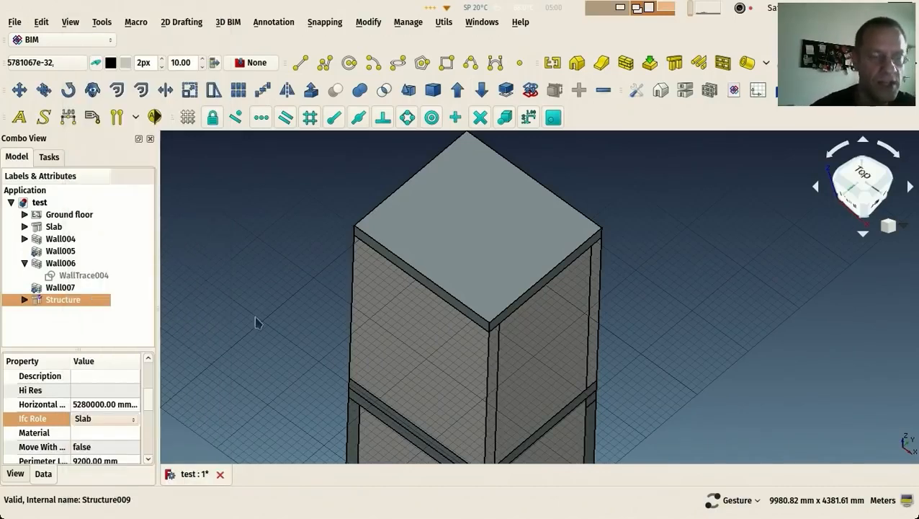
pyautogui.hotkey('ctrl', 's')
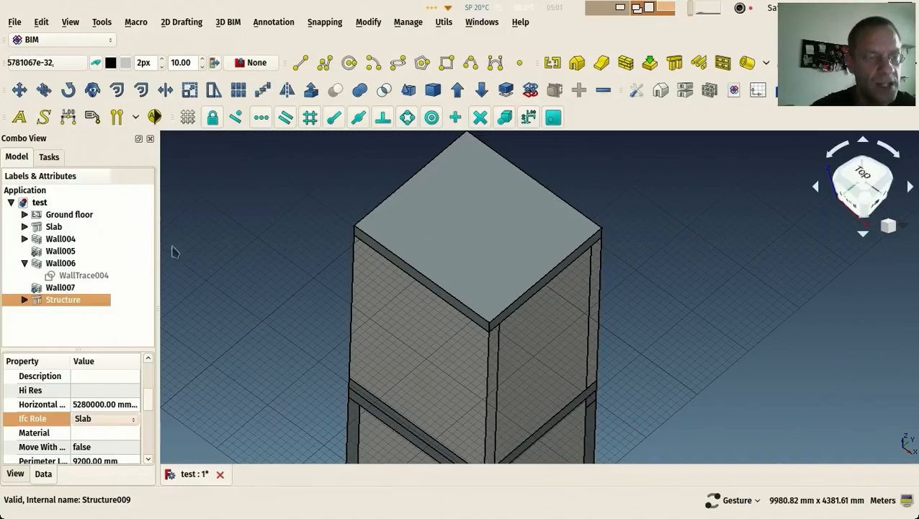
# Create a new building part in the document and rename it Upper floor.
pyautogui.click(228, 259)
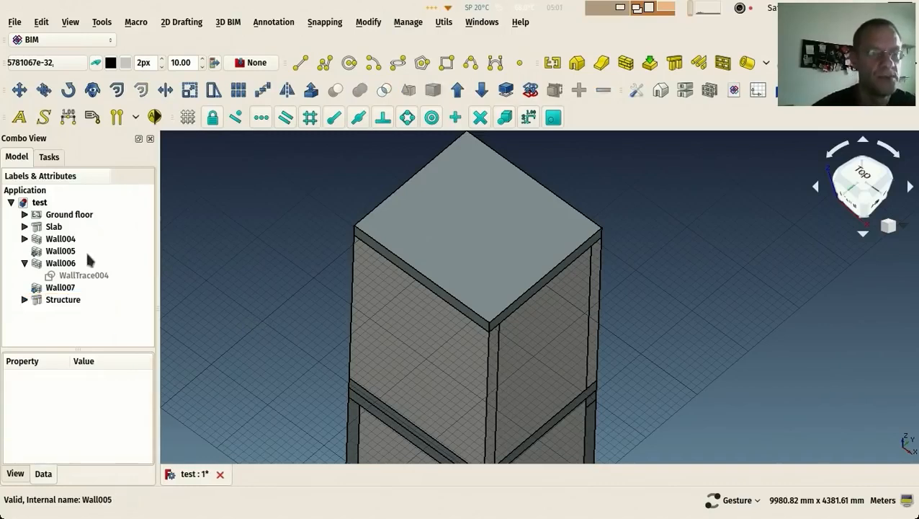
pyautogui.click(24, 263)
pyautogui.moveTo(314, 286); pyautogui.dragTo(208, 261)
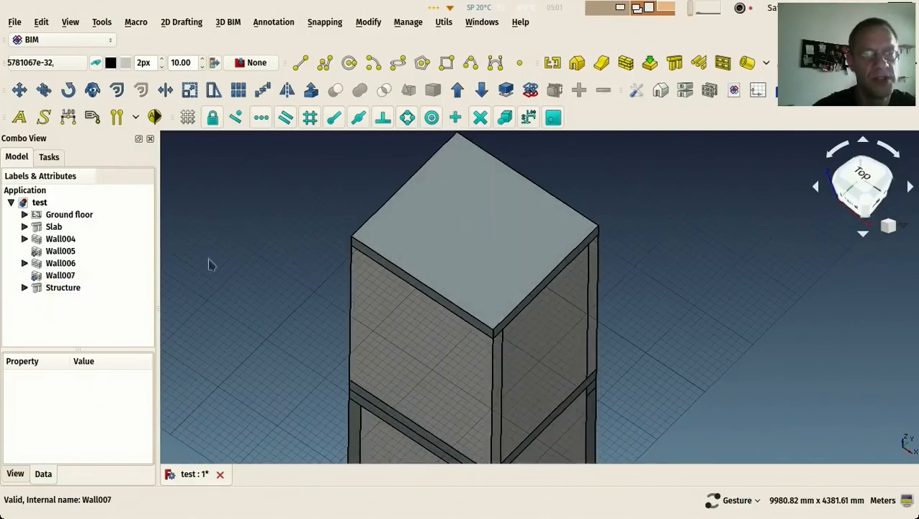
pyautogui.click(67, 215)
pyautogui.click(242, 218)
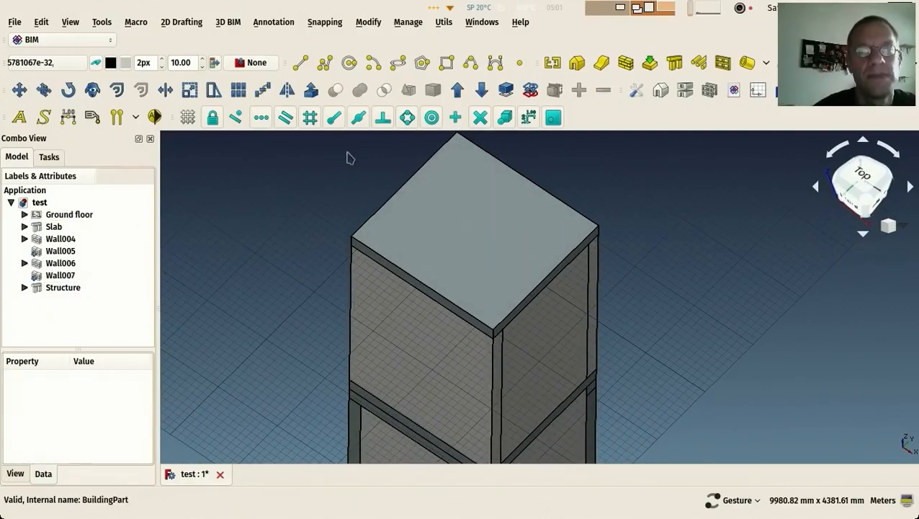
pyautogui.click(552, 63)
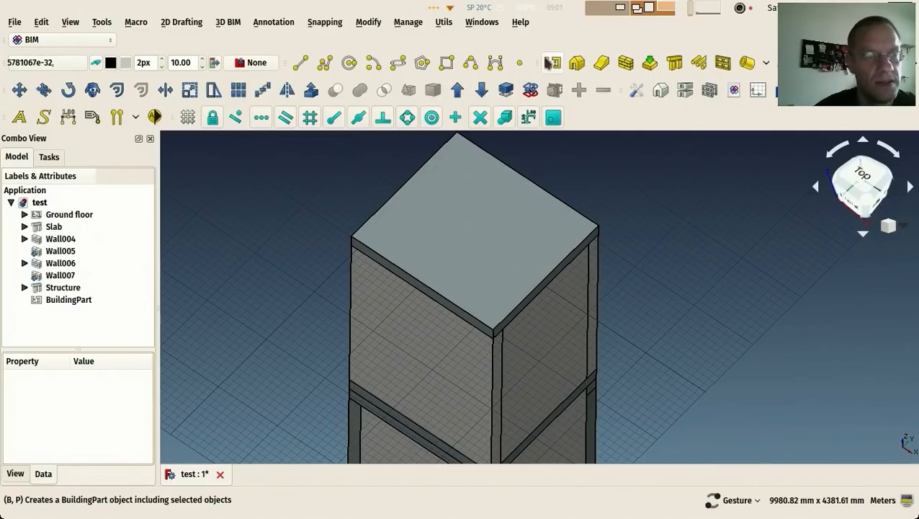
pyautogui.click(72, 299)
pyautogui.press('F2')
pyautogui.write('Upper floor')
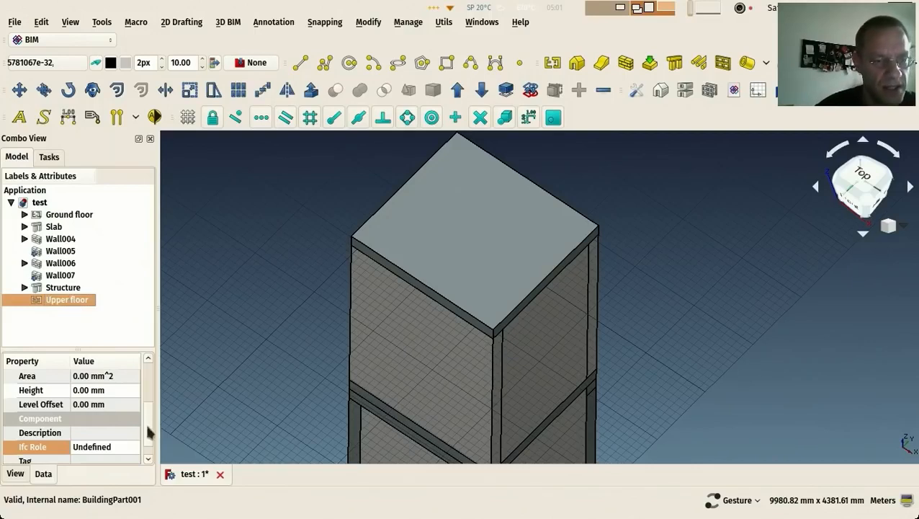
# Rename the top structure as Slab.
pyautogui.moveTo(302, 384); pyautogui.dragTo(355, 250)
pyautogui.click(43, 288)
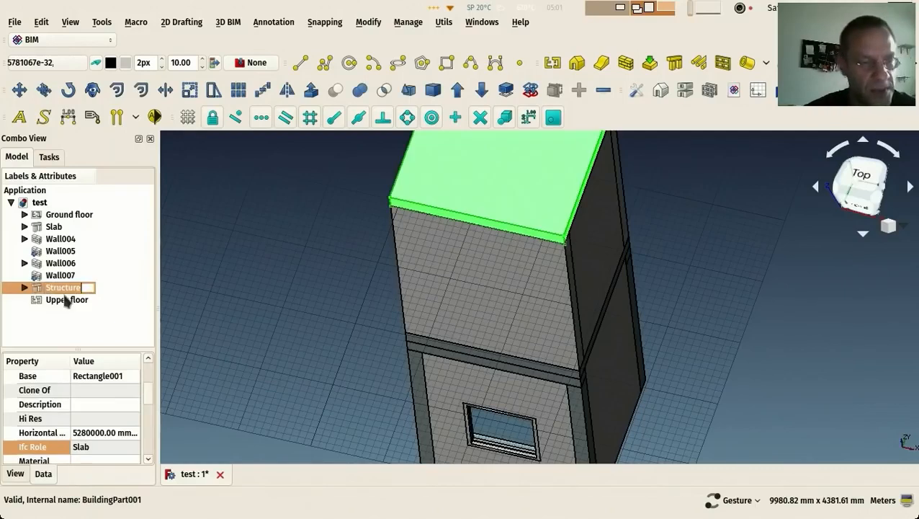
pyautogui.write('Slab')
pyautogui.press('Return')
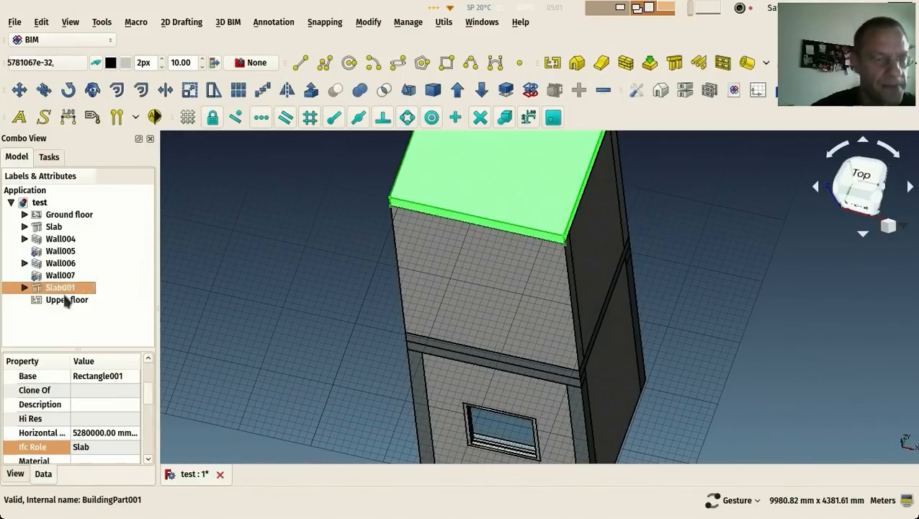
pyautogui.click(252, 303)
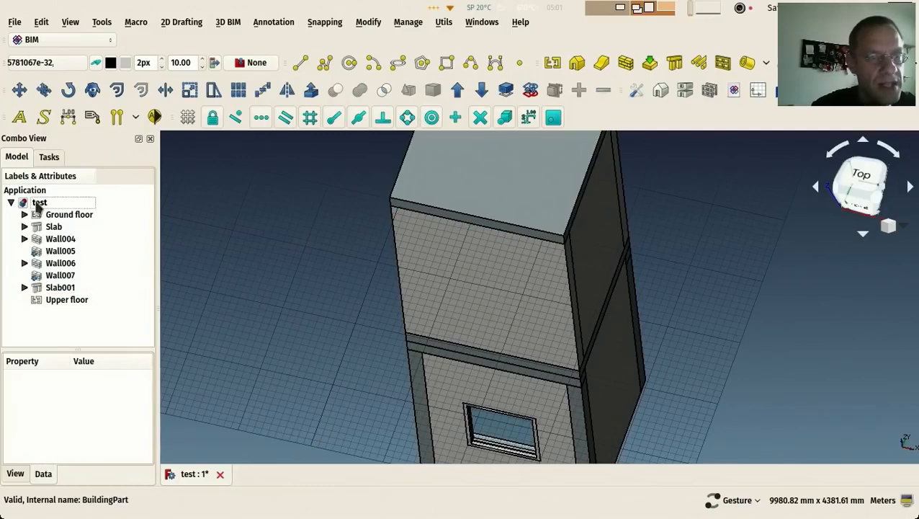
# Add two new groups to the test document.
pyautogui.rightClick(38, 206)
pyautogui.click(70, 278)
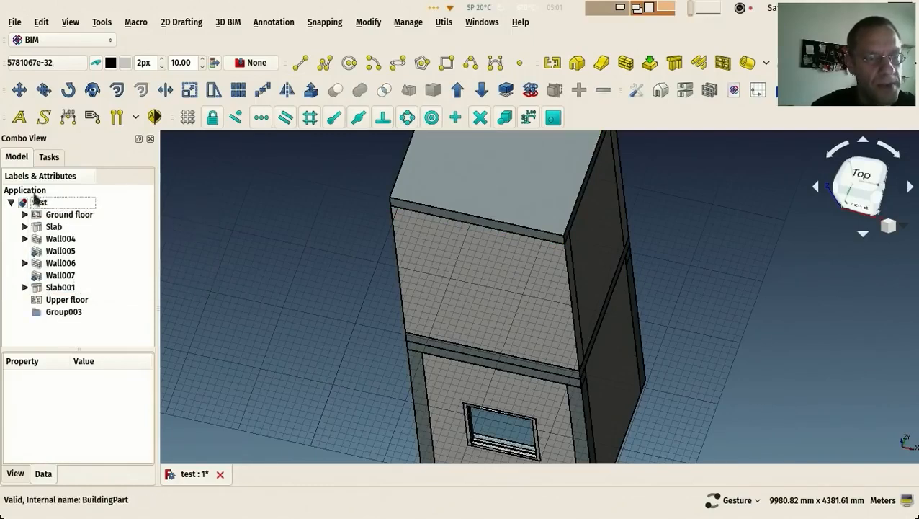
pyautogui.rightClick(35, 205)
pyautogui.click(78, 274)
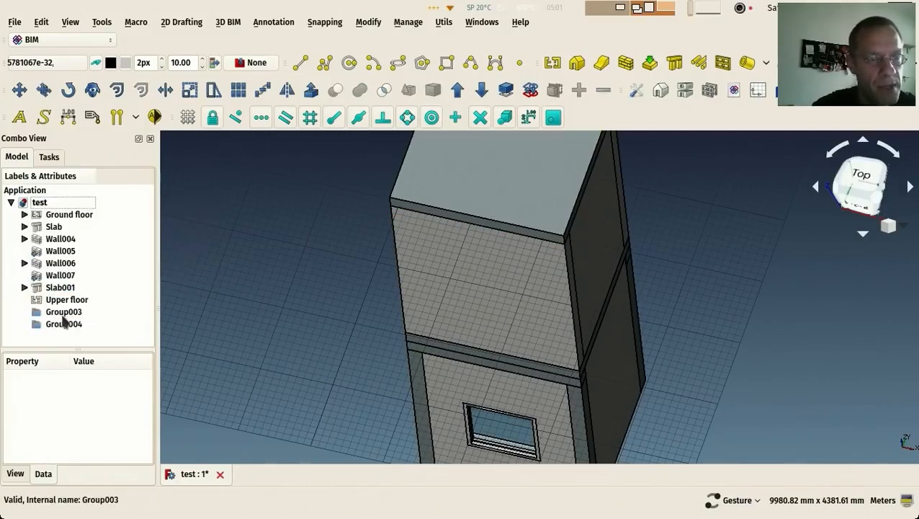
# Rename the first new group Walls001 and the second one Slabs.
pyautogui.doubleClick(47, 311)
pyautogui.write('Walls001')
pyautogui.press('Return')
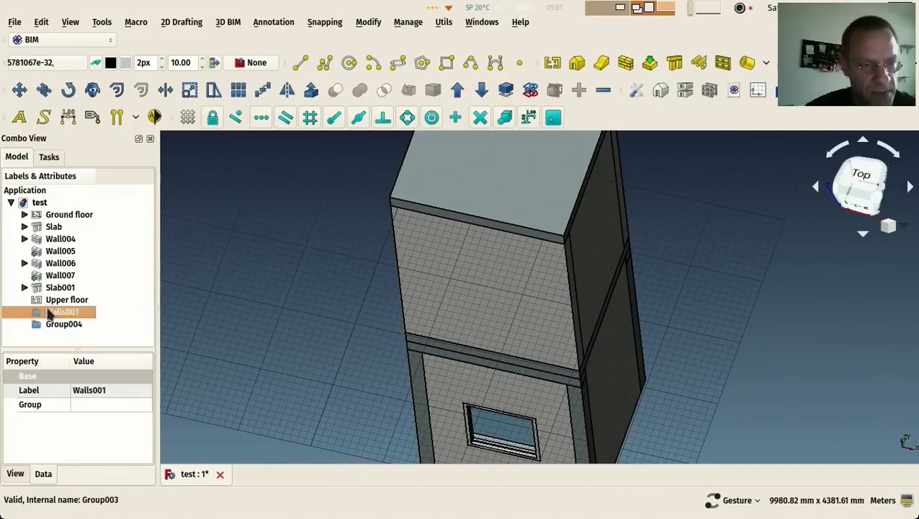
pyautogui.click(64, 324)
pyautogui.click(63, 326)
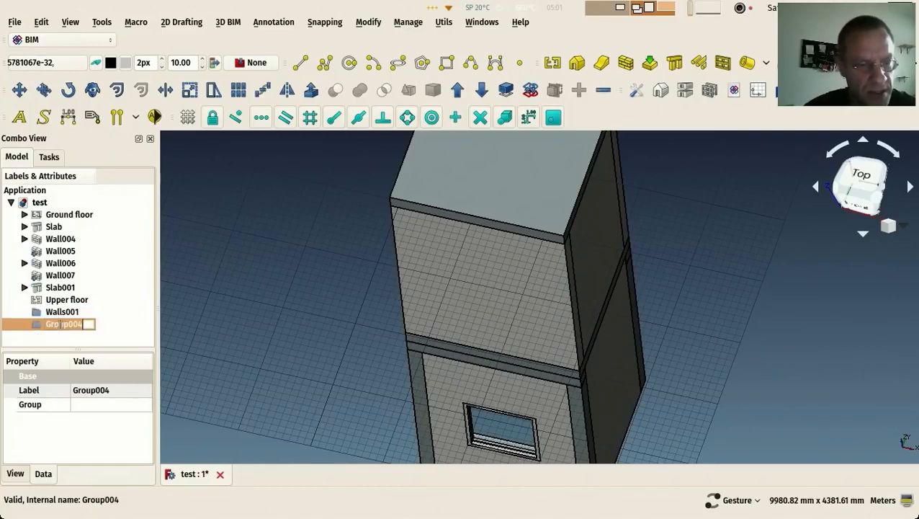
pyautogui.write('Slab')
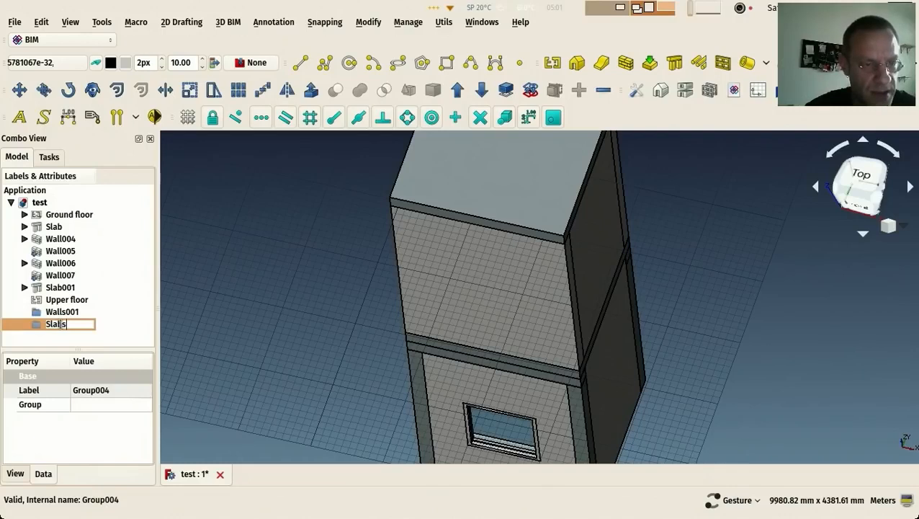
pyautogui.write('s')
pyautogui.press('Return')
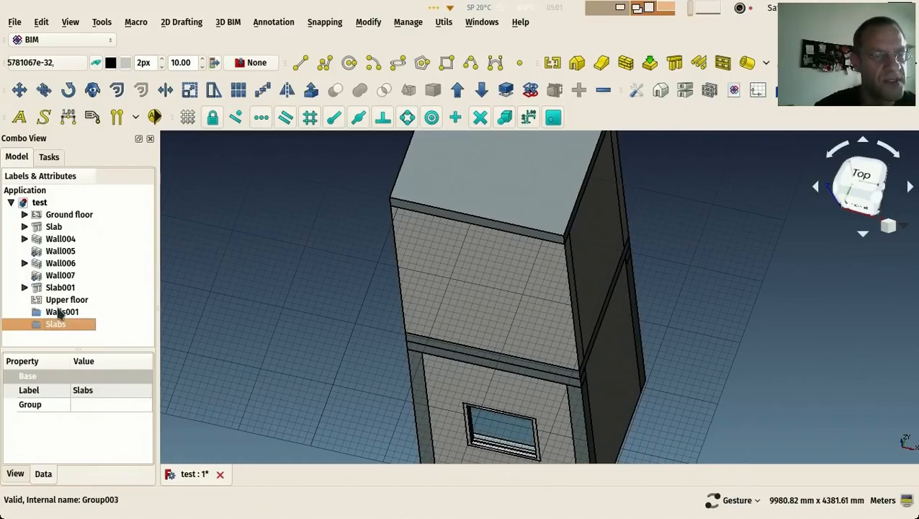
# Move Slab and Slab001 into the Slabs group, and Wall004 through Wall007 into the Walls001 group.
pyautogui.click(58, 287)
pyautogui.keyDown('ctrl'); pyautogui.click(54, 227); pyautogui.keyUp('ctrl')
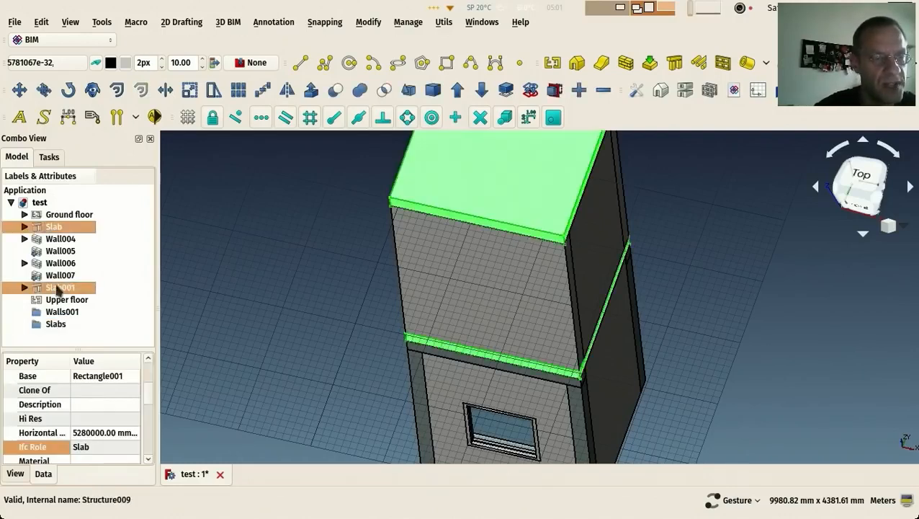
pyautogui.moveTo(57, 292); pyautogui.dragTo(55, 325)
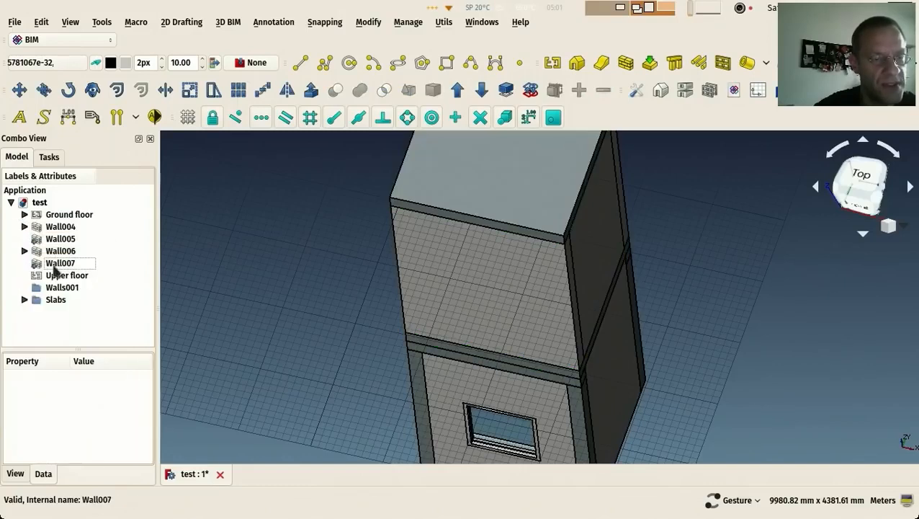
pyautogui.click(59, 265)
pyautogui.keyDown('shift'); pyautogui.click(51, 227); pyautogui.keyUp('shift')
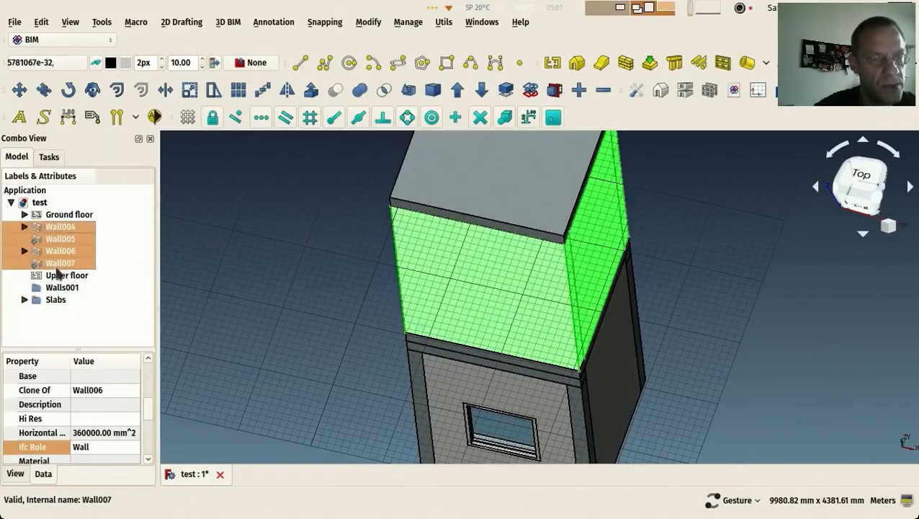
pyautogui.moveTo(58, 270); pyautogui.dragTo(60, 287)
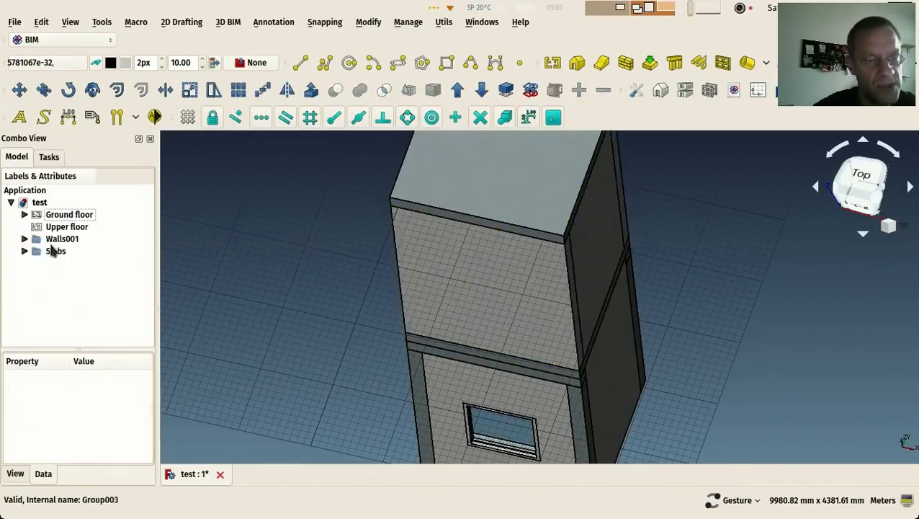
# Move the Walls001 and Slabs groups into Upper floor and expand both floors in the model tree.
pyautogui.click(51, 242)
pyautogui.keyDown('ctrl'); pyautogui.click(52, 250); pyautogui.keyUp('ctrl')
pyautogui.moveTo(34, 245); pyautogui.dragTo(46, 228)
pyautogui.click(24, 226)
pyautogui.click(25, 214)
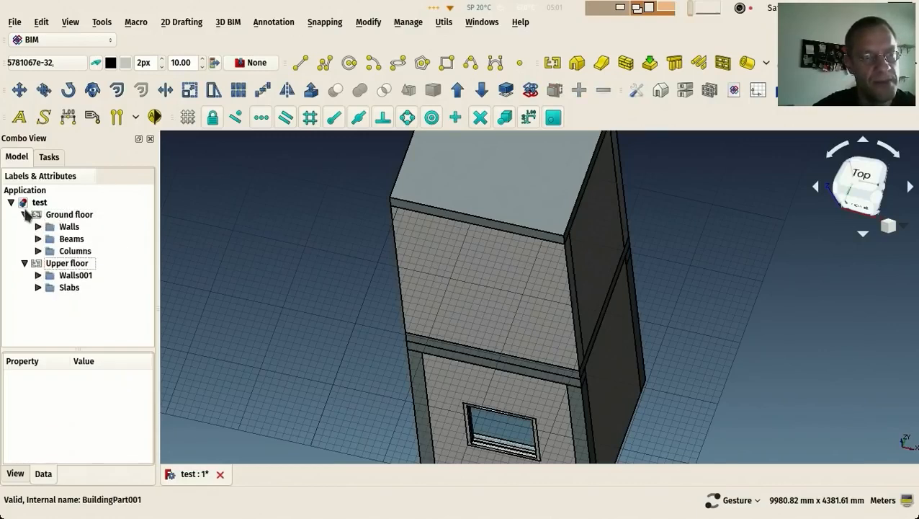
# Examine the contents of the Slabs and Walls001 groups under Upper floor.
pyautogui.moveTo(243, 262); pyautogui.dragTo(282, 231)
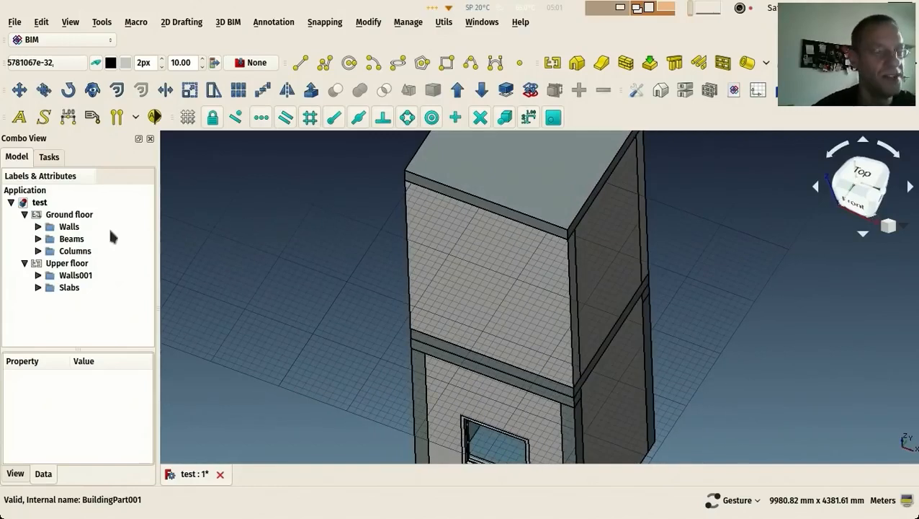
pyautogui.click(38, 288)
pyautogui.click(38, 275)
pyautogui.click(38, 275)
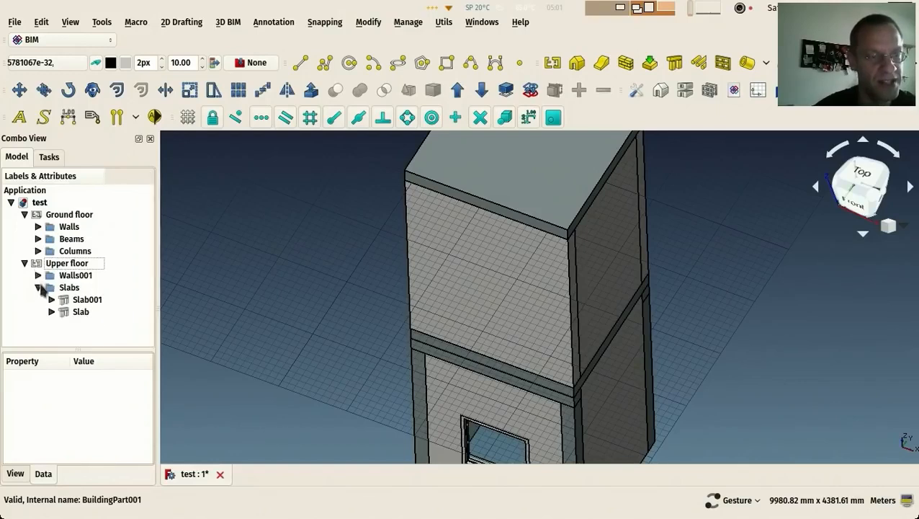
pyautogui.click(39, 288)
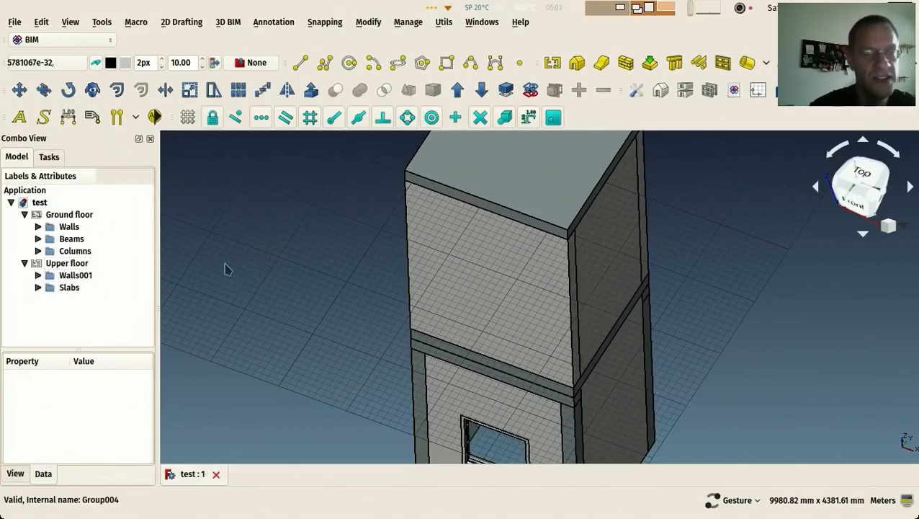
# Compare the placement properties of Ground floor and Upper floor, collapsing both floors in the model tree.
pyautogui.moveTo(203, 225); pyautogui.dragTo(300, 267)
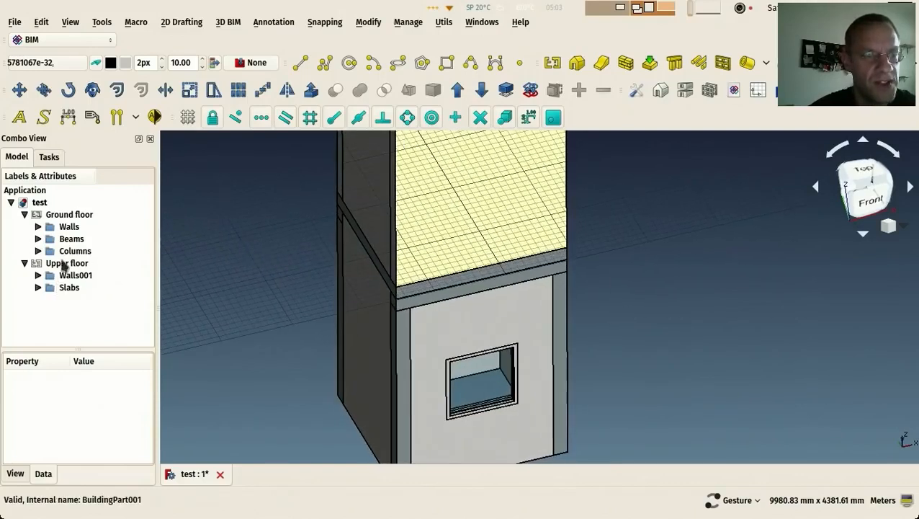
pyautogui.click(24, 263)
pyautogui.click(50, 263)
pyautogui.click(69, 214)
pyautogui.click(59, 263)
pyautogui.click(78, 215)
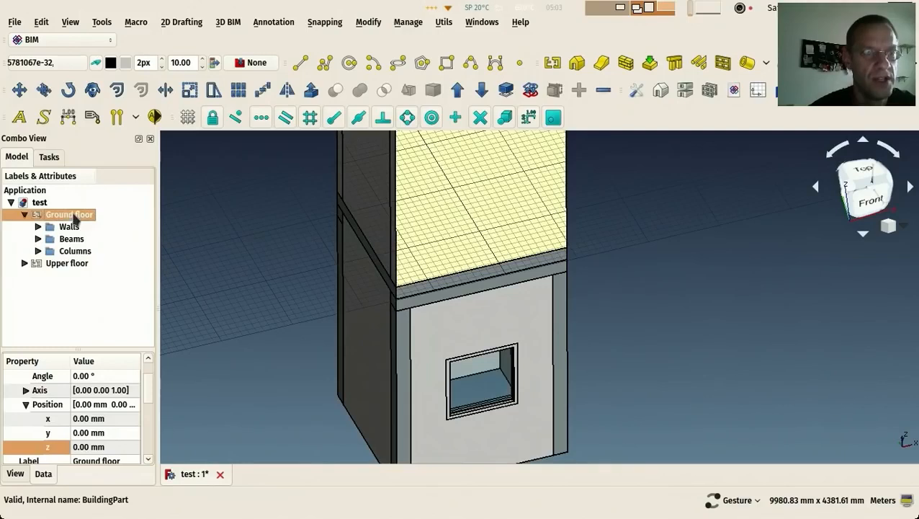
pyautogui.click(59, 265)
pyautogui.click(24, 215)
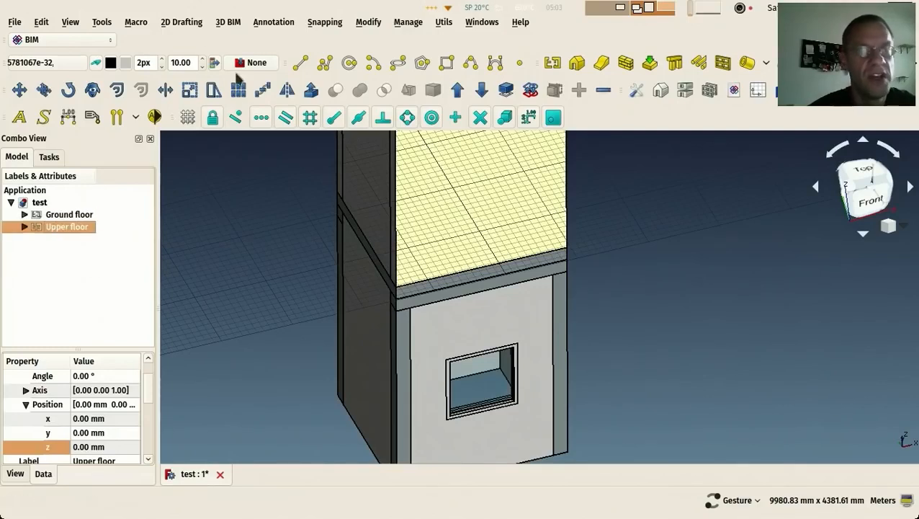
# Switch the model's draw style to wireframe.
pyautogui.click(69, 22)
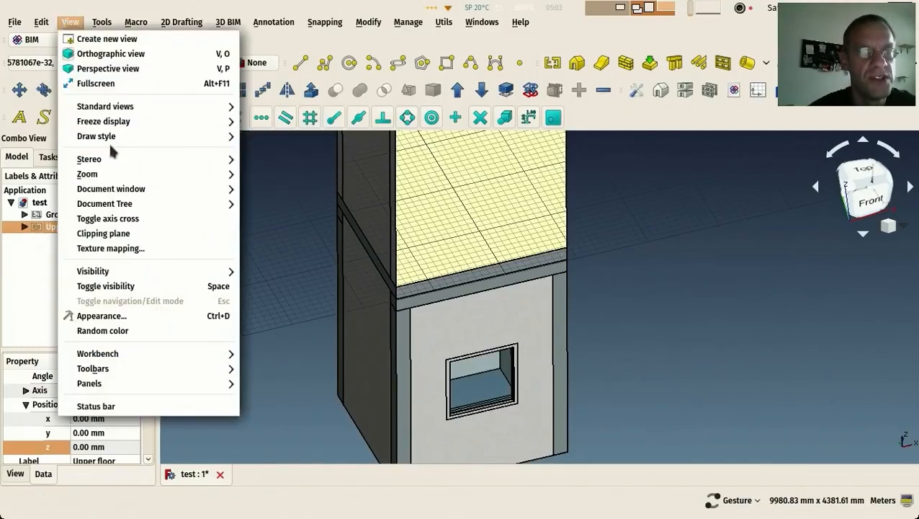
pyautogui.moveTo(105, 135)
pyautogui.click(274, 182)
pyautogui.scroll(3, 344, 236)
pyautogui.scroll(-5, 360, 301)
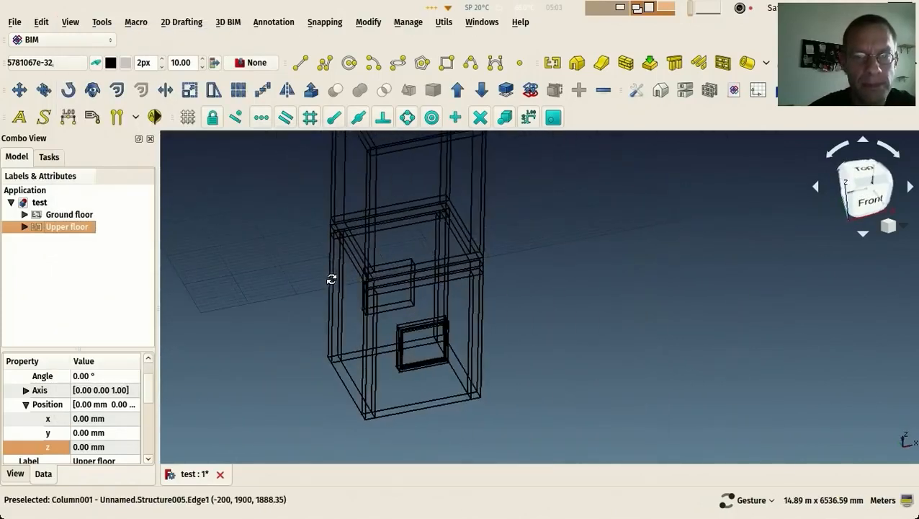
# Set the label font size of both Ground floor and Upper floor to 200 mm.
pyautogui.click(59, 215)
pyautogui.keyDown('ctrl'); pyautogui.click(62, 226); pyautogui.keyUp('ctrl')
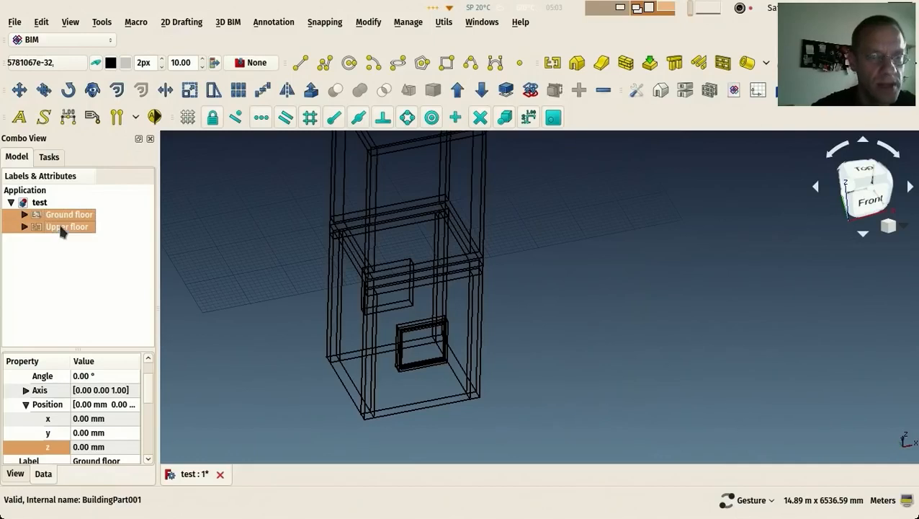
pyautogui.click(9, 475)
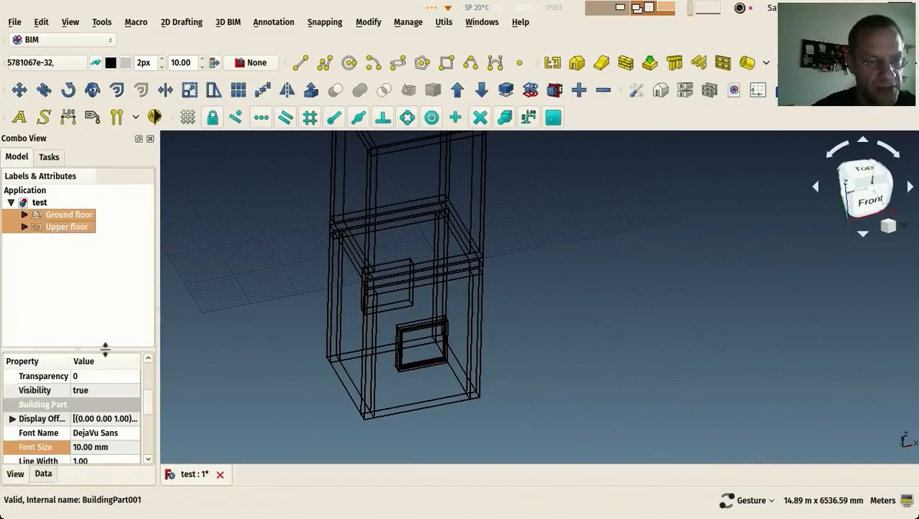
pyautogui.moveTo(109, 349); pyautogui.dragTo(108, 249)
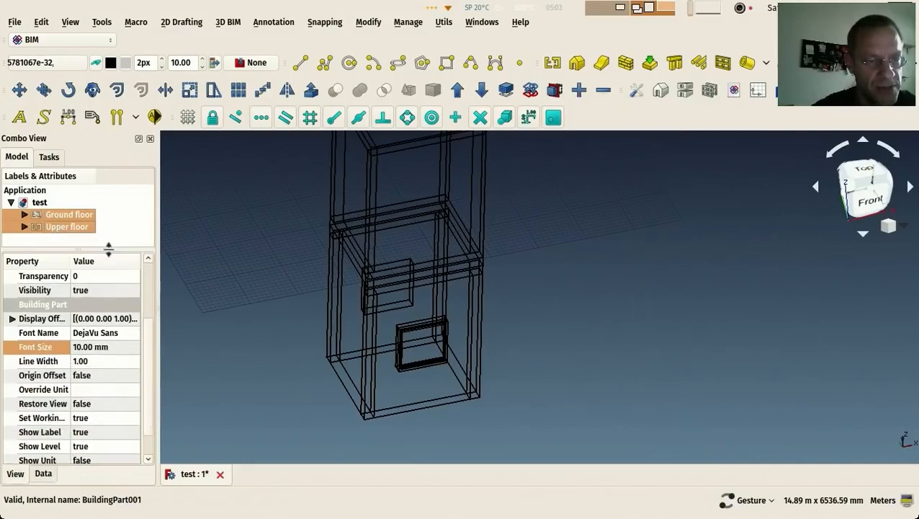
pyautogui.click(90, 347)
pyautogui.write('11')
pyautogui.write('10')
pyautogui.write('0')
pyautogui.press('BackSpace')
pyautogui.press('BackSpace')
pyautogui.press('BackSpace')
pyautogui.write('200')
pyautogui.press('Return')
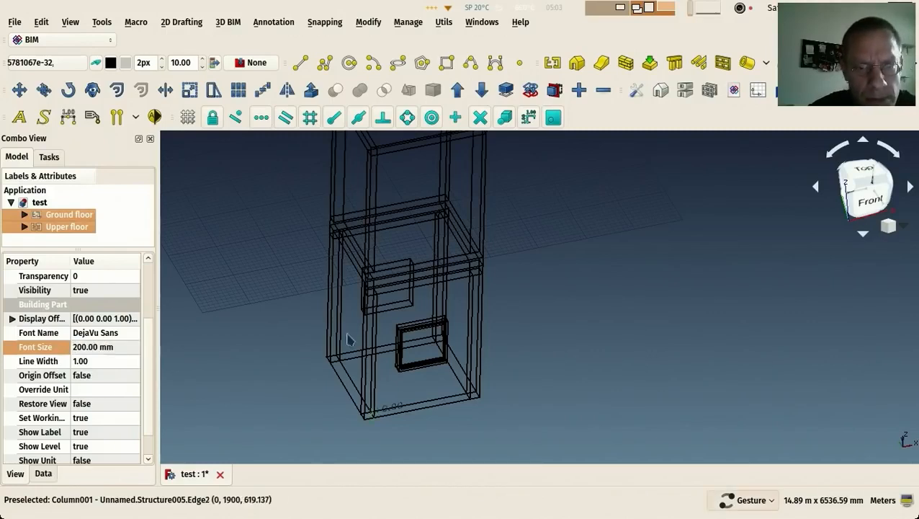
pyautogui.scroll(5, 386, 413)
pyautogui.scroll(-3, 394, 325)
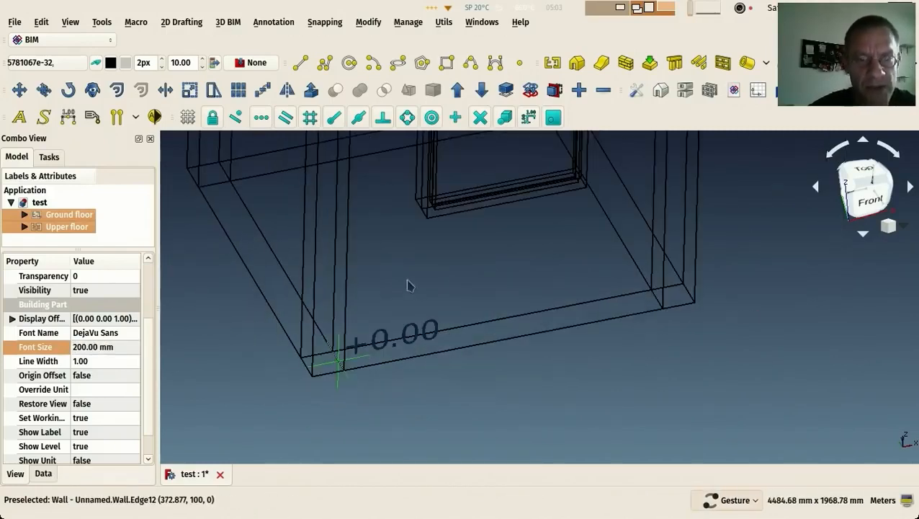
pyautogui.click(411, 288)
# Set the Upper floor's placement z position to 3200 mm.
pyautogui.click(59, 226)
pyautogui.click(59, 214)
pyautogui.click(59, 227)
pyautogui.click(59, 214)
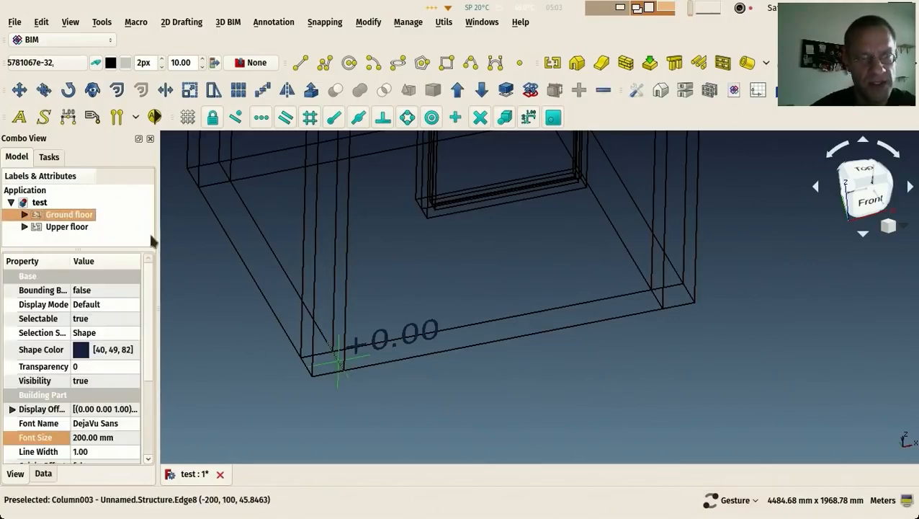
pyautogui.click(70, 226)
pyautogui.scroll(-3, 384, 378)
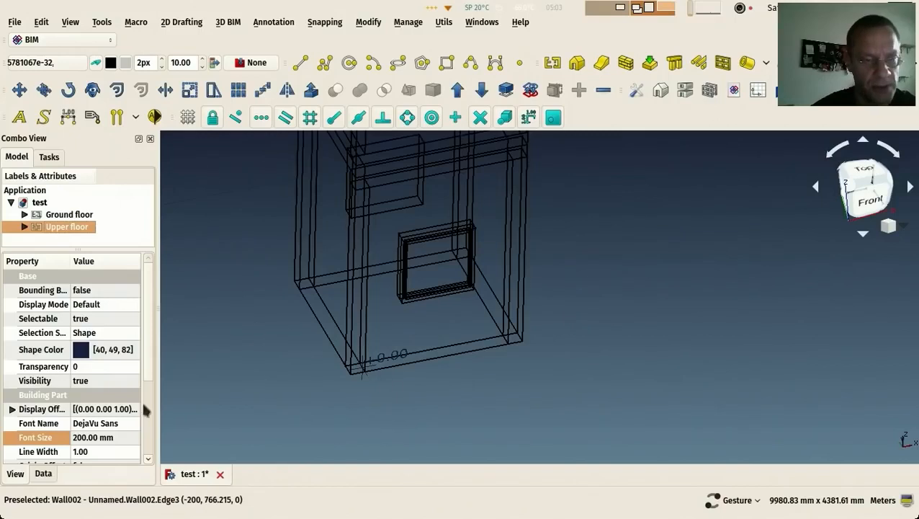
pyautogui.click(41, 477)
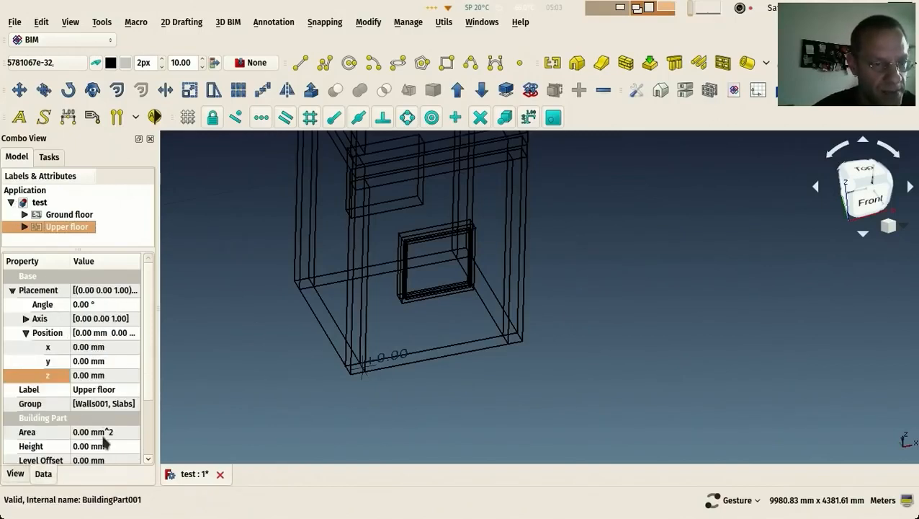
pyautogui.click(110, 376)
pyautogui.write('3200')
pyautogui.press('Return')
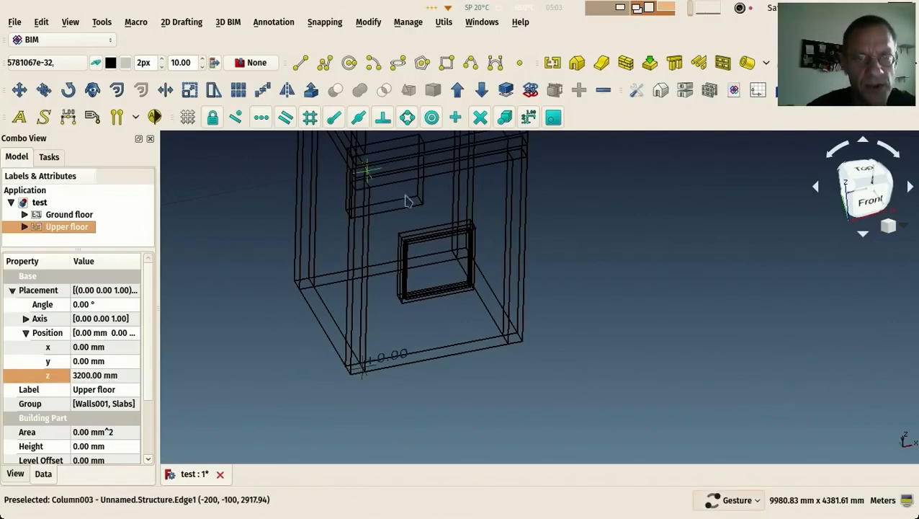
# Set the Upper floor's placement z position to 3400 mm, checking its level mark against the slab in the front view.
pyautogui.moveTo(338, 299); pyautogui.dragTo(348, 189)
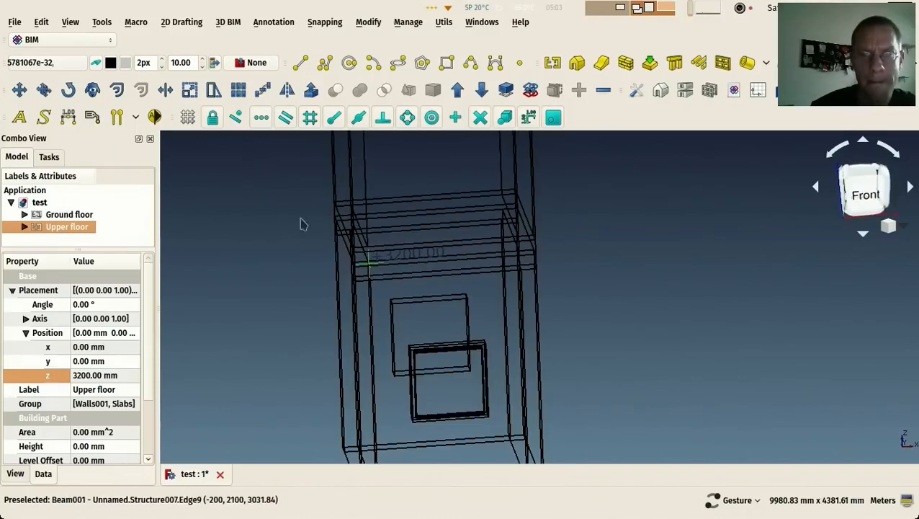
pyautogui.moveTo(289, 238); pyautogui.dragTo(265, 210)
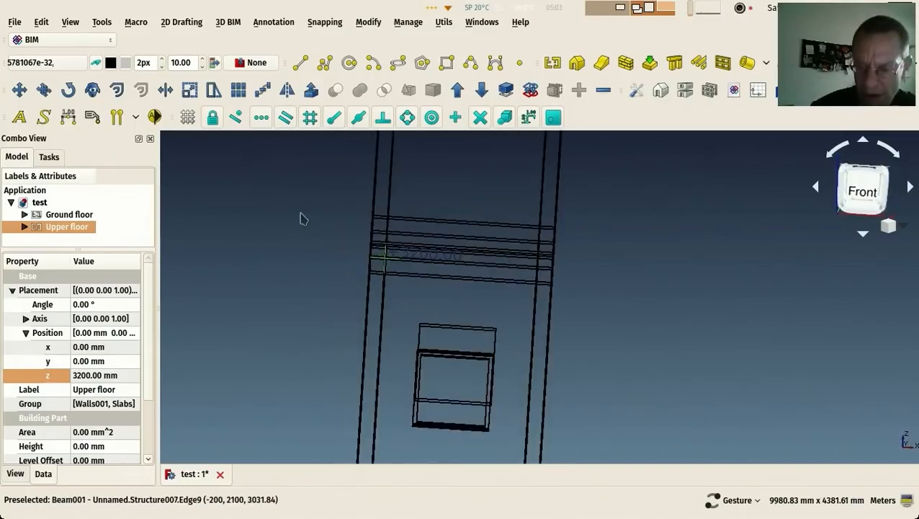
pyautogui.press('1')
pyautogui.scroll(4, 417, 282)
pyautogui.scroll(-4, 416, 282)
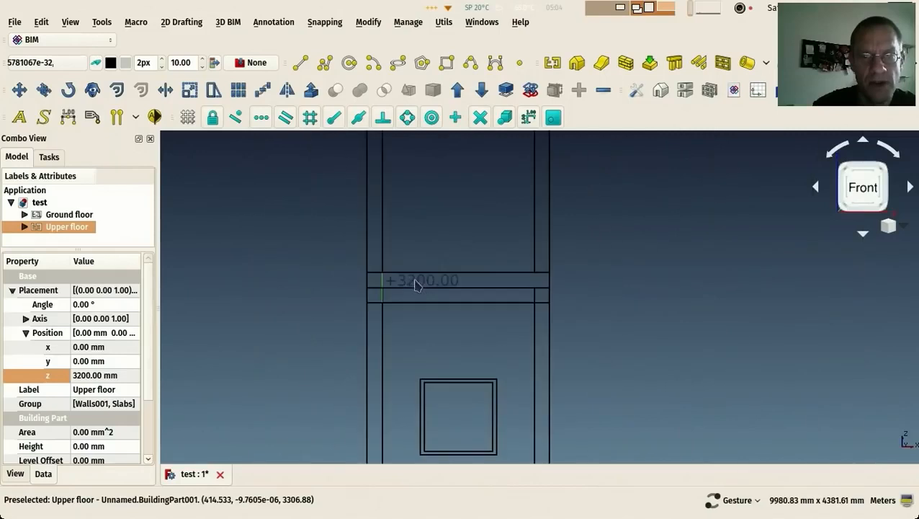
pyautogui.click(83, 376)
pyautogui.press('BackSpace')
pyautogui.write('4')
pyautogui.press('Return')
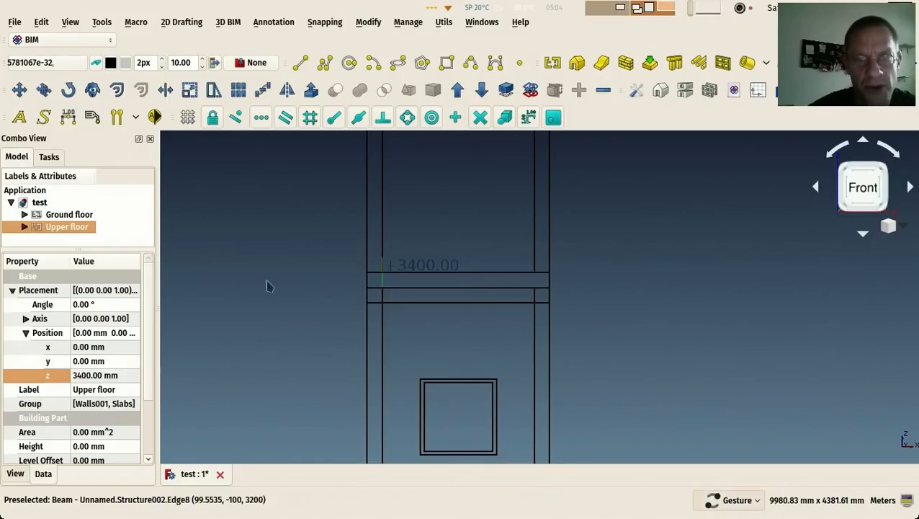
pyautogui.click(353, 278)
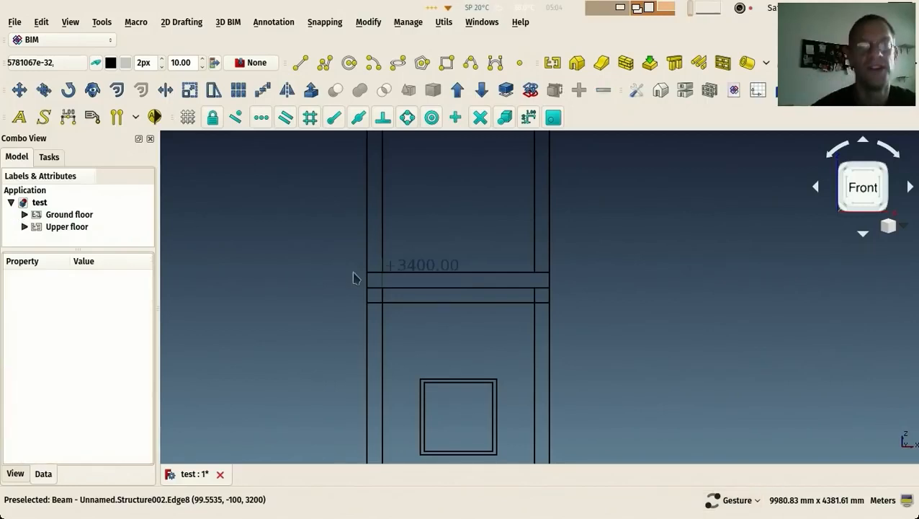
# Examine the level marks of both floors against the slab edges in the front view.
pyautogui.moveTo(430, 293); pyautogui.dragTo(471, 283)
pyautogui.press('2')
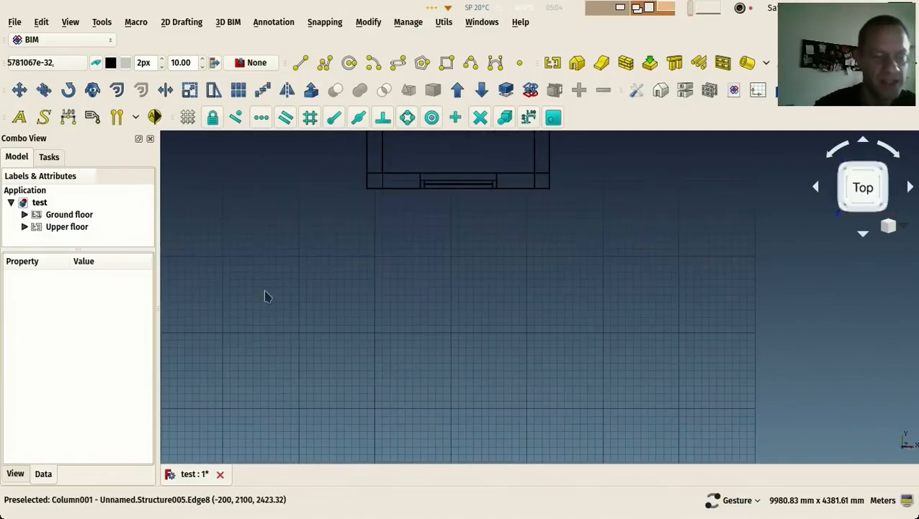
pyautogui.press('1')
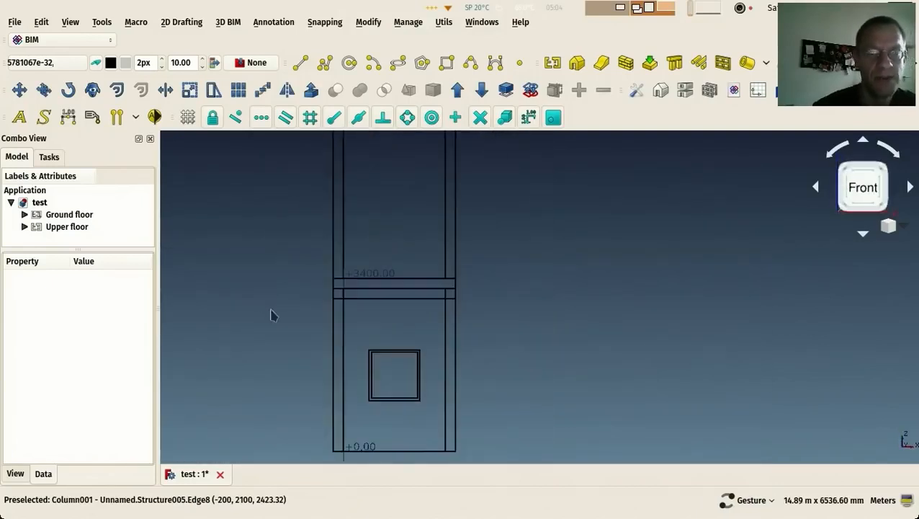
pyautogui.click(65, 226)
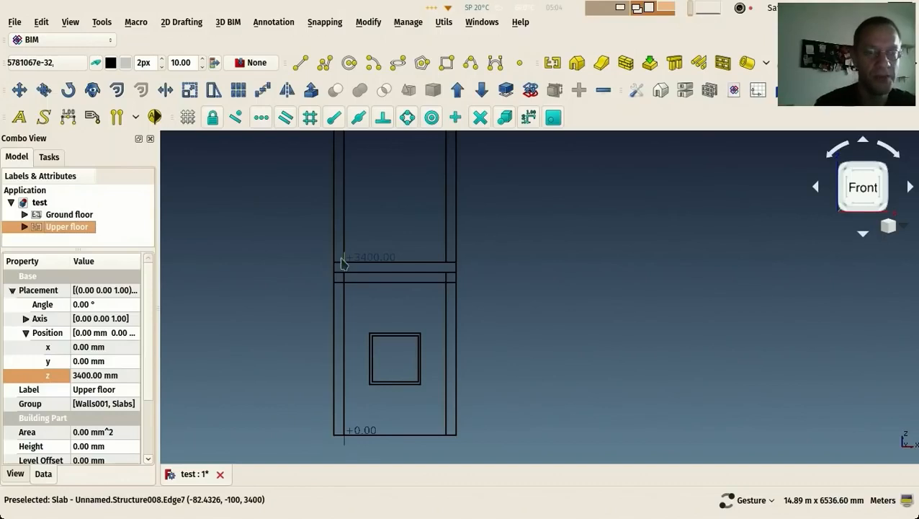
pyautogui.scroll(5, 407, 261)
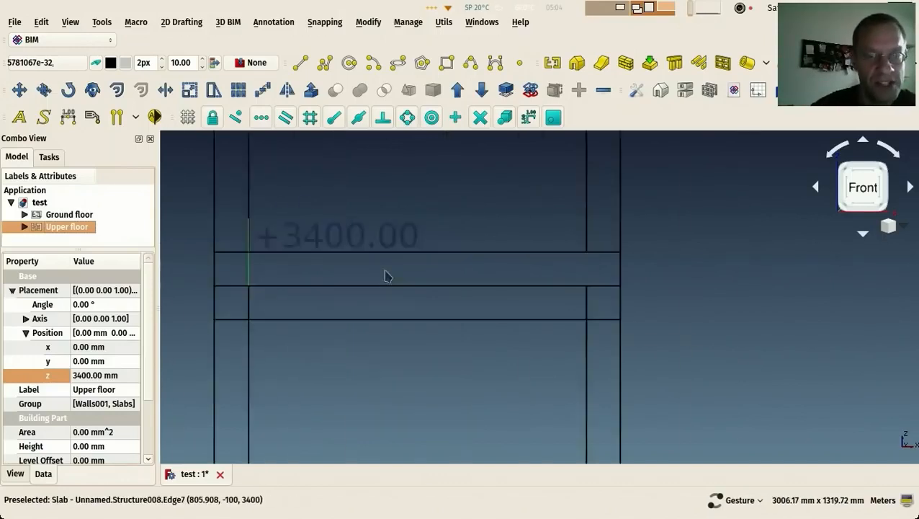
pyautogui.click(243, 244)
pyautogui.scroll(-5, 243, 245)
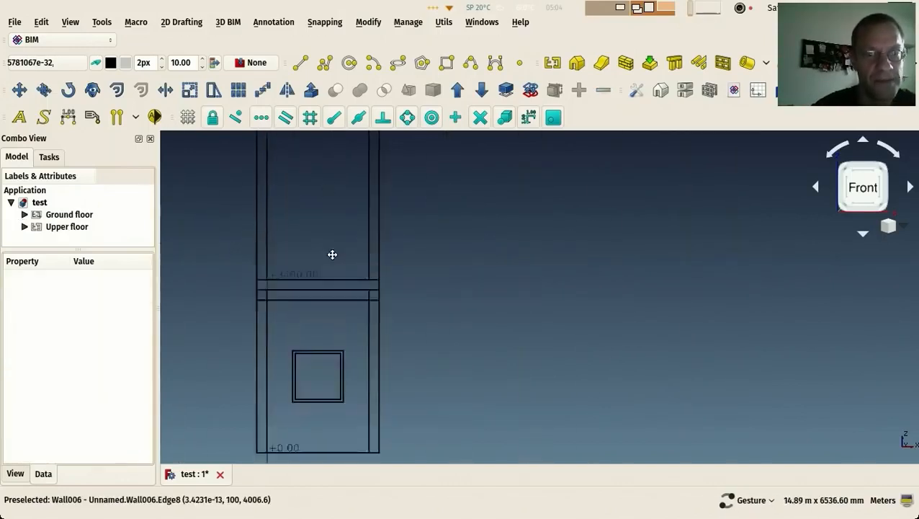
pyautogui.moveTo(329, 189); pyautogui.dragTo(349, 264, button='right')
# Enable Move With Host for the four walls and two slabs in the Upper floor's Walls001 and Slabs groups.
pyautogui.click(24, 226)
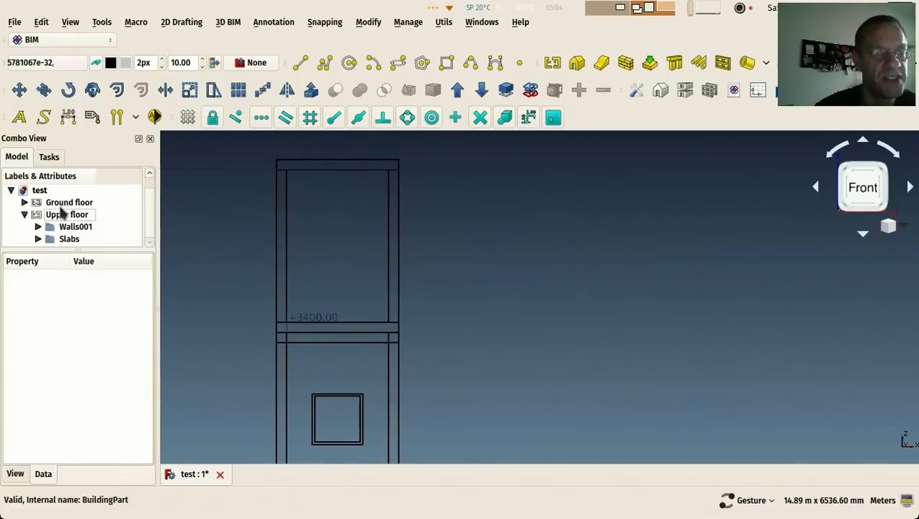
pyautogui.click(38, 226)
pyautogui.click(37, 240)
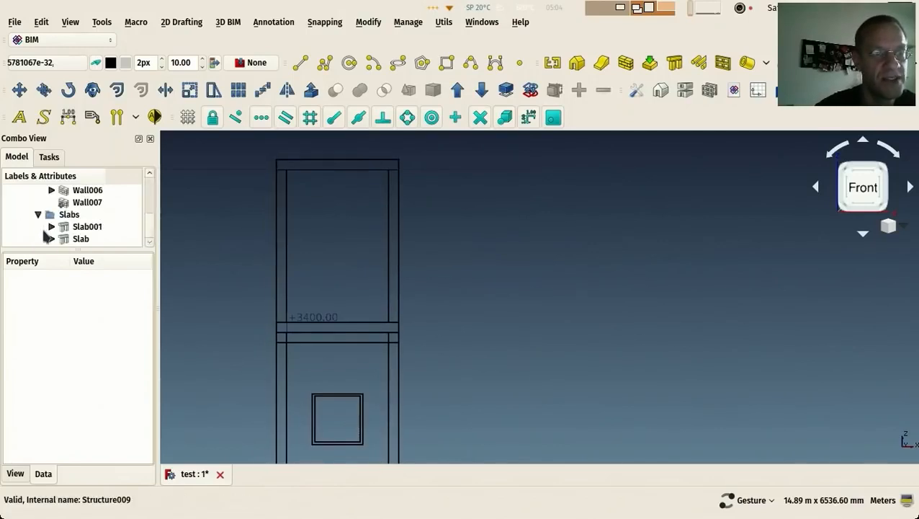
pyautogui.click(80, 239)
pyautogui.keyDown('ctrl'); pyautogui.click(79, 226); pyautogui.keyUp('ctrl')
pyautogui.moveTo(76, 255); pyautogui.dragTo(88, 329)
pyautogui.keyDown('ctrl'); pyautogui.click(91, 274); pyautogui.keyUp('ctrl')
pyautogui.keyDown('ctrl'); pyautogui.click(87, 263); pyautogui.keyUp('ctrl')
pyautogui.keyDown('ctrl'); pyautogui.click(86, 251); pyautogui.keyUp('ctrl')
pyautogui.keyDown('ctrl'); pyautogui.click(86, 238); pyautogui.keyUp('ctrl')
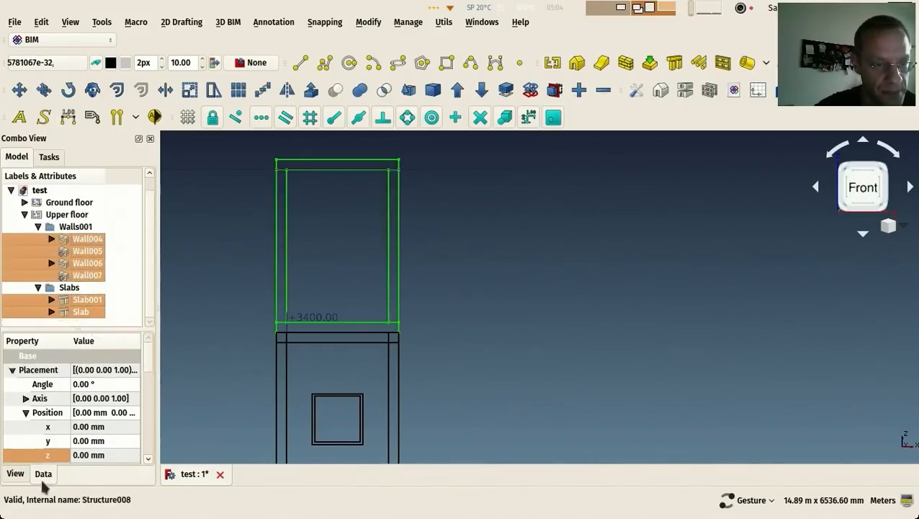
pyautogui.moveTo(151, 365); pyautogui.dragTo(151, 419)
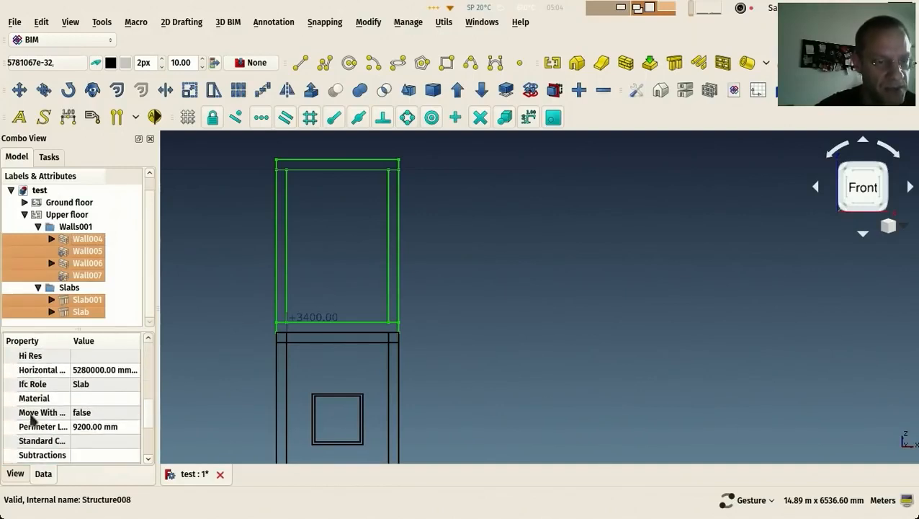
pyautogui.moveTo(71, 341); pyautogui.dragTo(87, 341)
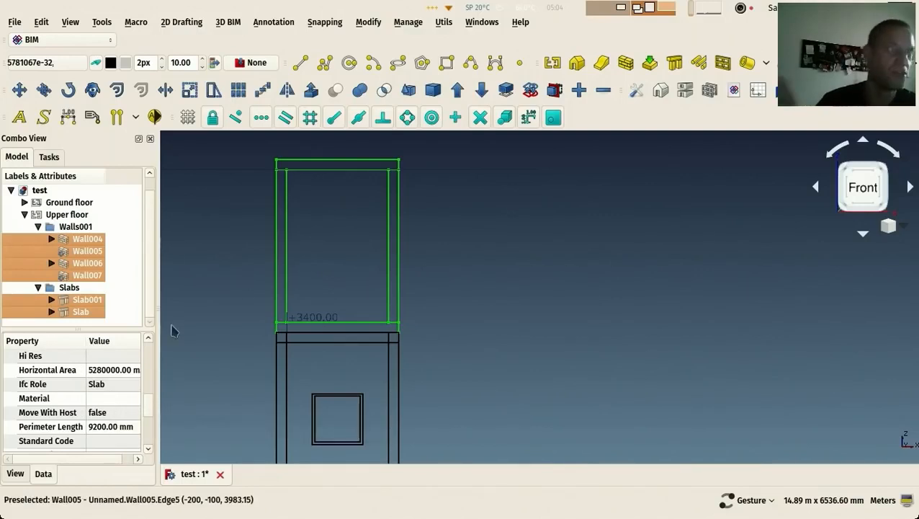
pyautogui.click(119, 416)
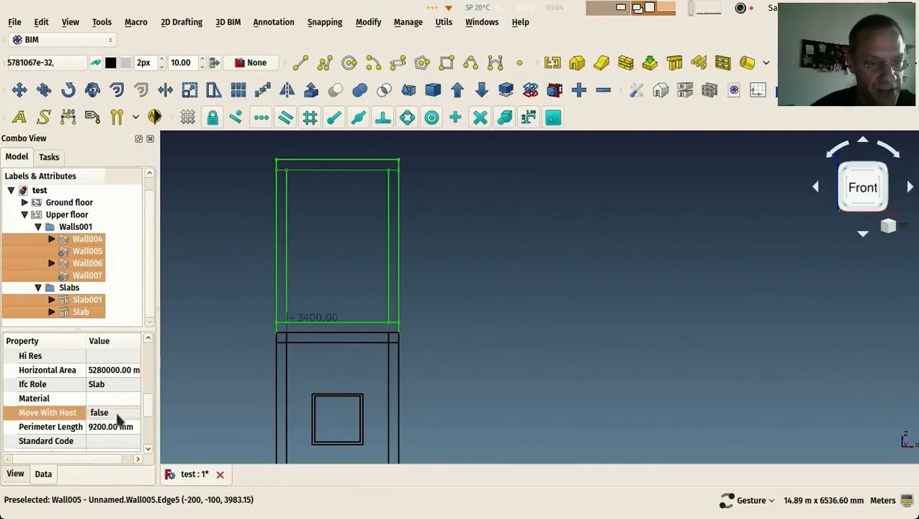
pyautogui.click(121, 416)
pyautogui.click(148, 428)
# Try moving the Upper floor with its walls and slabs upward in the front view, and undo the move.
pyautogui.click(248, 320)
pyautogui.doubleClick(252, 315)
pyautogui.press('m')
pyautogui.press('v')
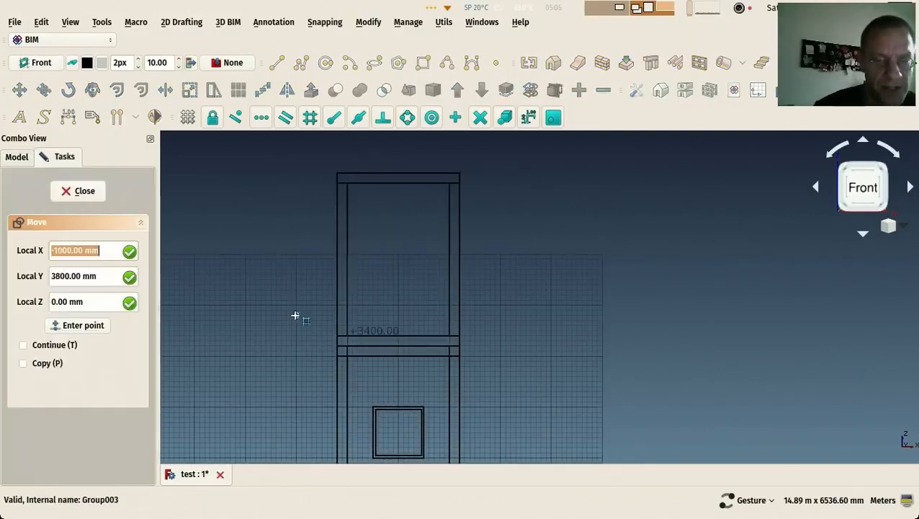
pyautogui.click(301, 332)
pyautogui.press('Return')
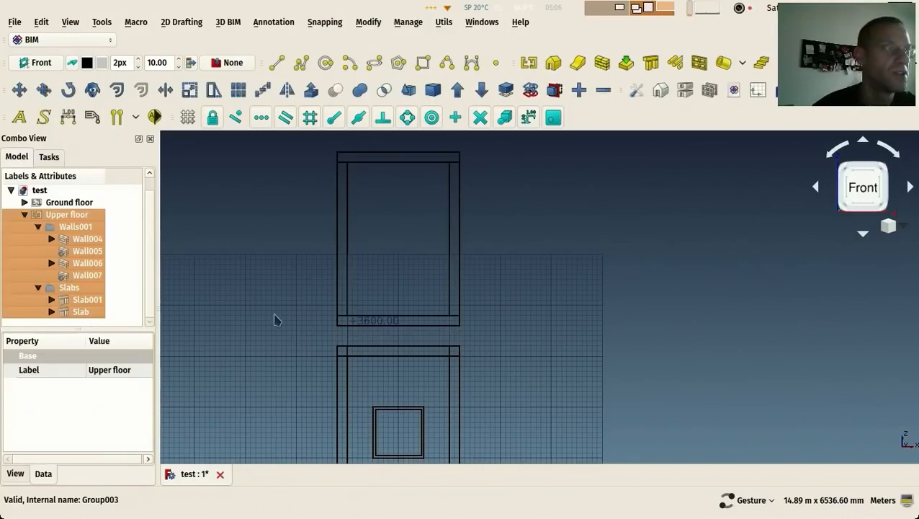
pyautogui.hotkey('ctrl', 'z')
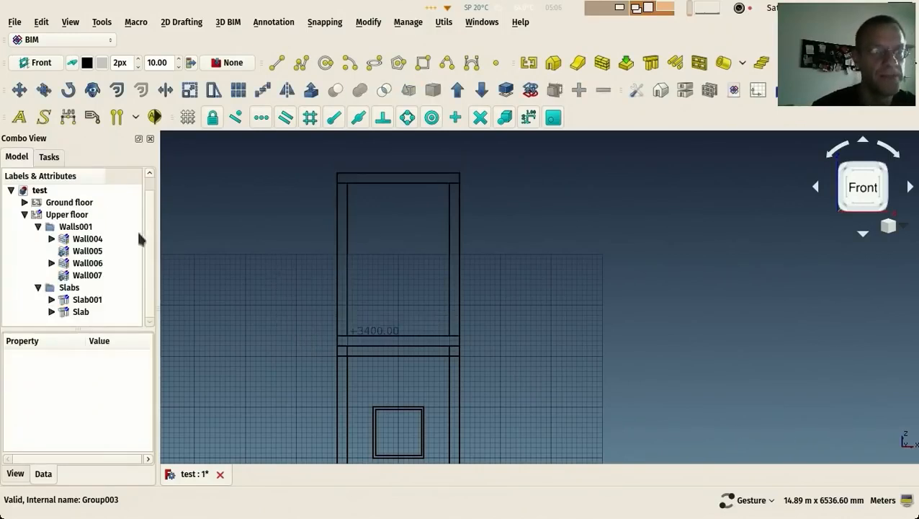
# Switch the model's draw style to flat lines and view the whole building at an angle.
pyautogui.moveTo(273, 263); pyautogui.dragTo(316, 267)
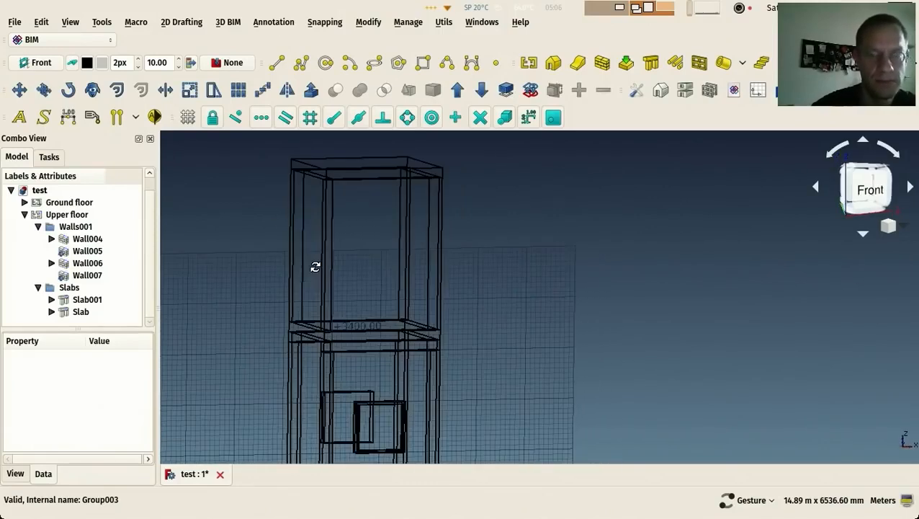
pyautogui.click(71, 22)
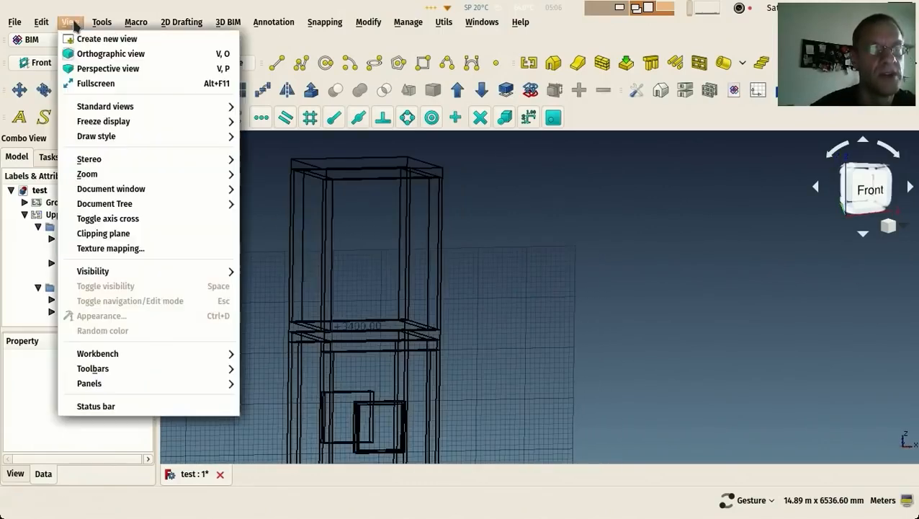
pyautogui.moveTo(106, 136)
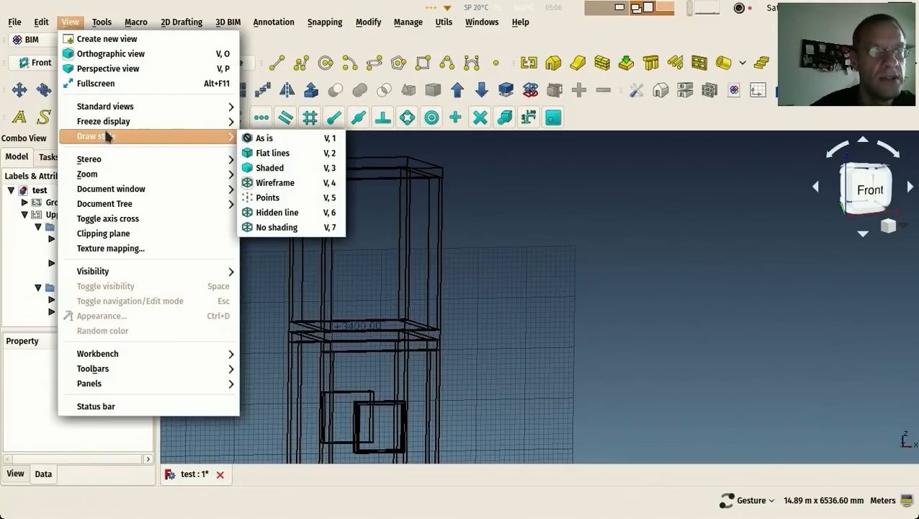
pyautogui.click(282, 159)
pyautogui.moveTo(304, 209)
pyautogui.mouseDown()
pyautogui.moveTo(359, 242)
pyautogui.moveTo(386, 349)
pyautogui.moveTo(365, 332)
pyautogui.moveTo(260, 311)
pyautogui.moveTo(249, 290)
pyautogui.moveTo(260, 281)
pyautogui.moveTo(348, 287)
pyautogui.mouseUp()
pyautogui.scroll(-1, 316, 277)
pyautogui.scroll(-2, 318, 286)
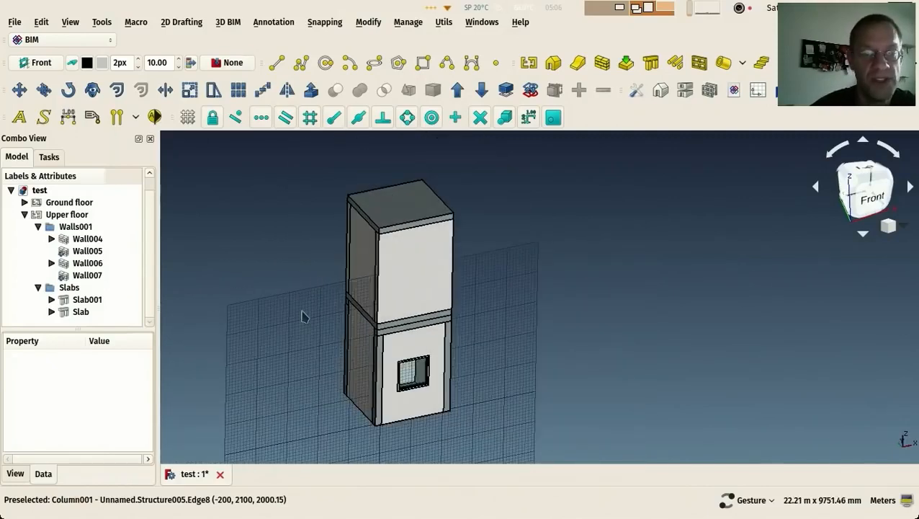
# Add a new building part to the document and set its IFC role to Building.
pyautogui.click(38, 227)
pyautogui.click(38, 250)
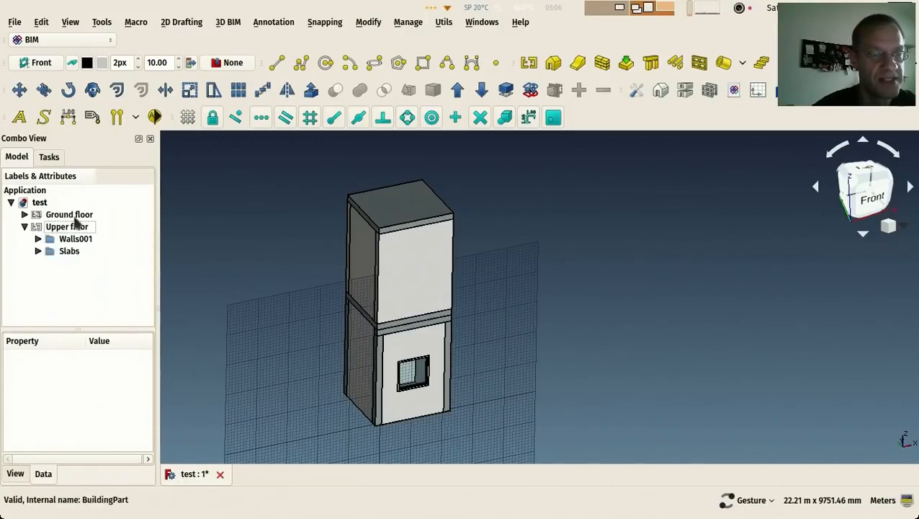
pyautogui.click(528, 64)
pyautogui.click(71, 263)
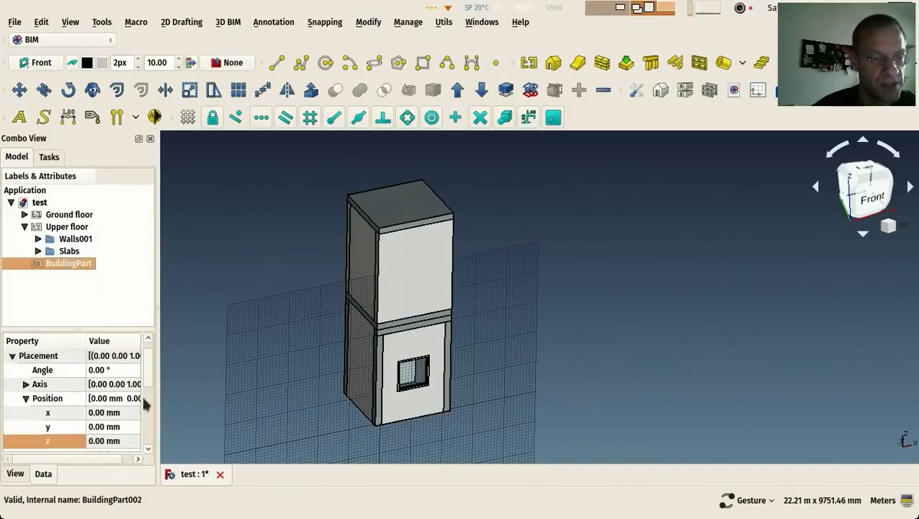
pyautogui.moveTo(148, 375); pyautogui.dragTo(157, 441)
pyautogui.click(108, 428)
pyautogui.click(108, 428)
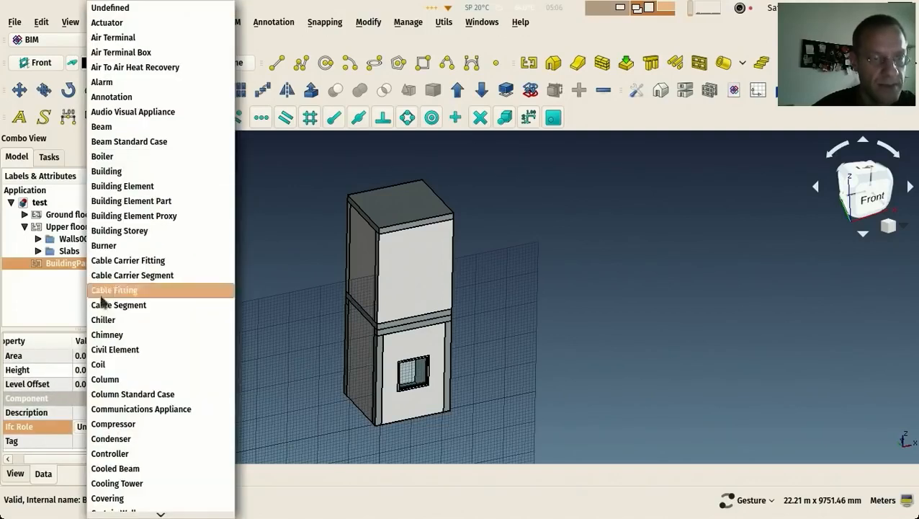
pyautogui.click(115, 175)
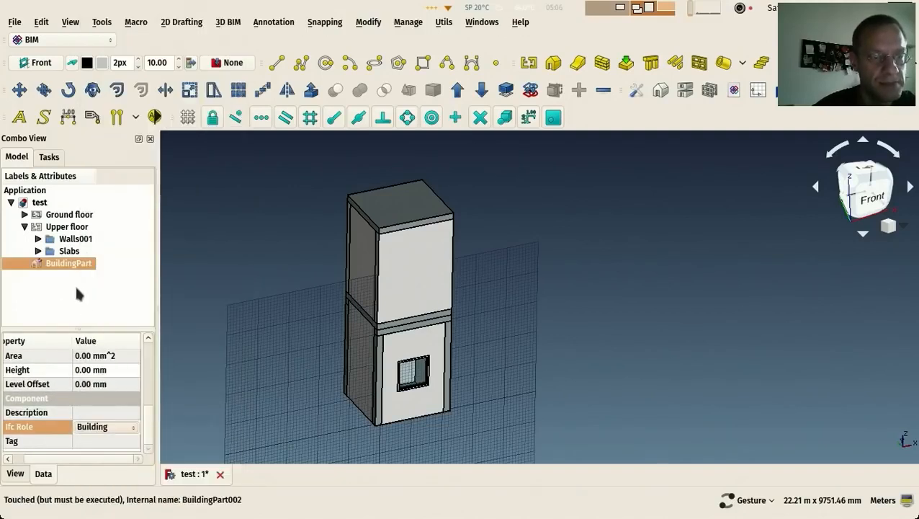
# Rename the new building part to Tower.
pyautogui.click(64, 265)
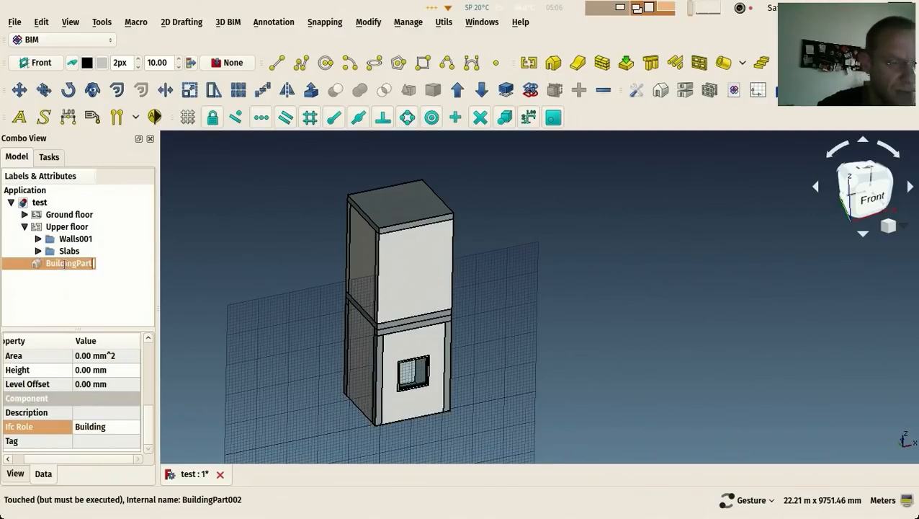
pyautogui.write('Tower')
pyautogui.press('Return')
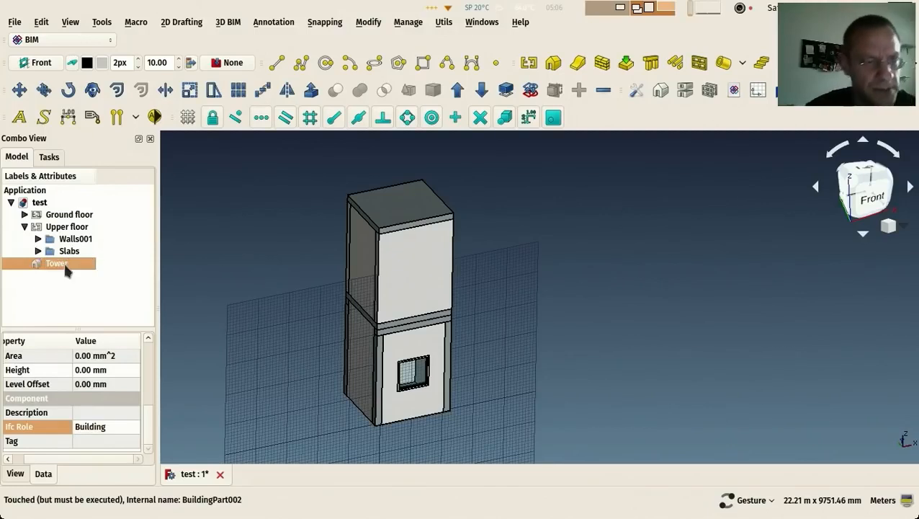
# Move Ground floor and Upper floor into the Tower building in the model tree.
pyautogui.click(25, 226)
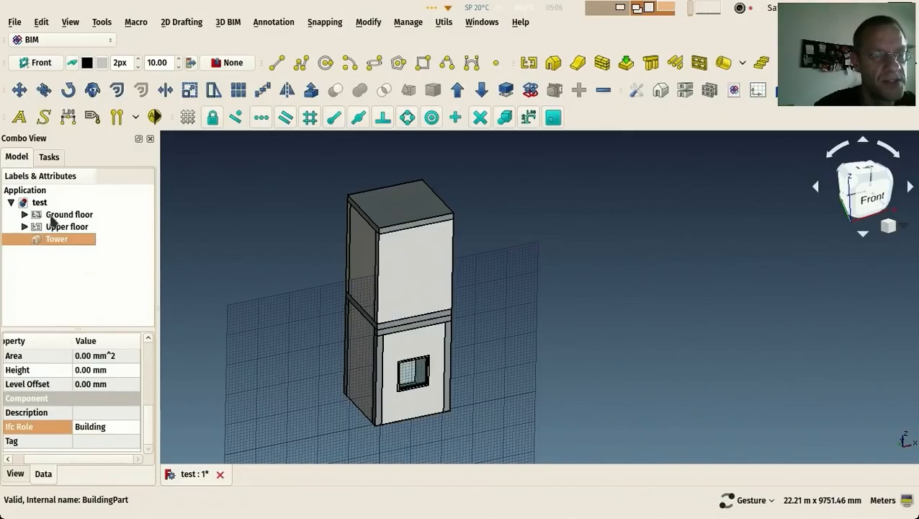
pyautogui.click(54, 218)
pyautogui.keyDown('shift'); pyautogui.click(57, 226); pyautogui.keyUp('shift')
pyautogui.moveTo(58, 227); pyautogui.dragTo(55, 242)
pyautogui.click(24, 215)
pyautogui.click(69, 241)
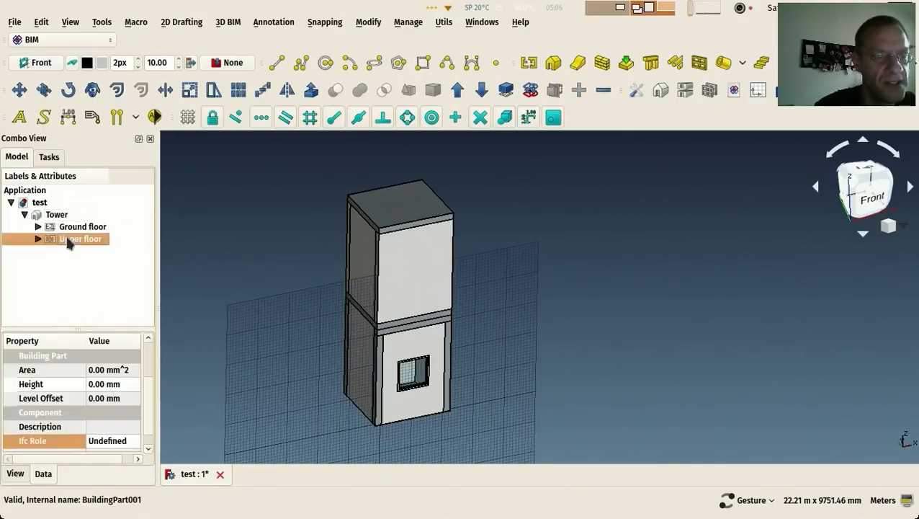
# Set the Upper floor's IFC role to Building Storey.
pyautogui.click(114, 443)
pyautogui.click(113, 443)
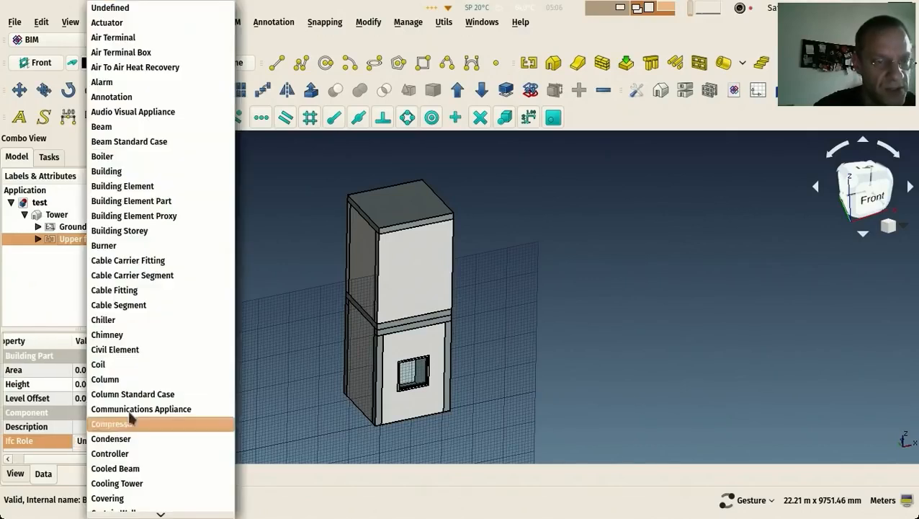
pyautogui.click(150, 232)
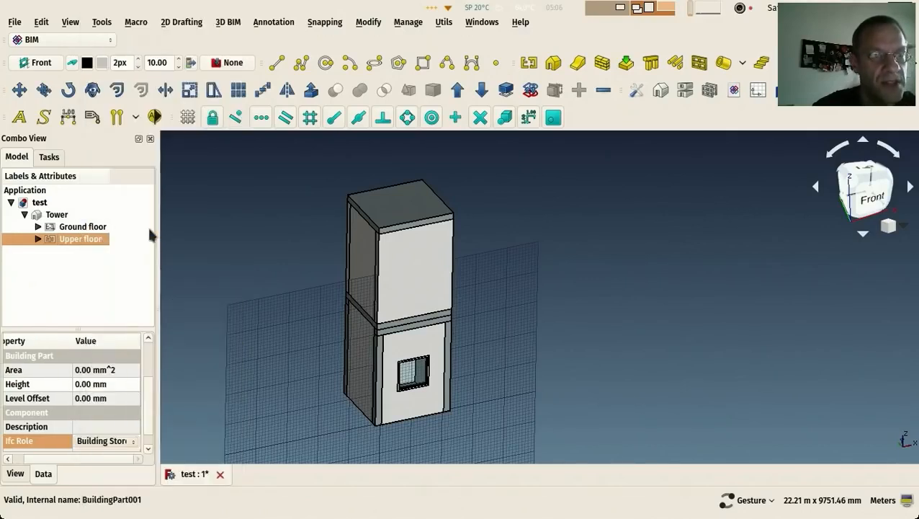
pyautogui.click(98, 279)
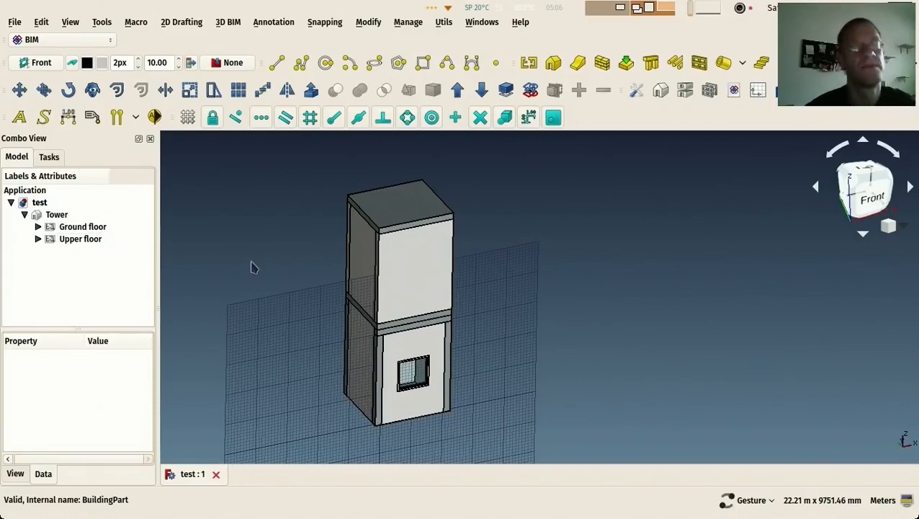
# Set the working plane to XY (top) with the building seen from above.
pyautogui.press('2')
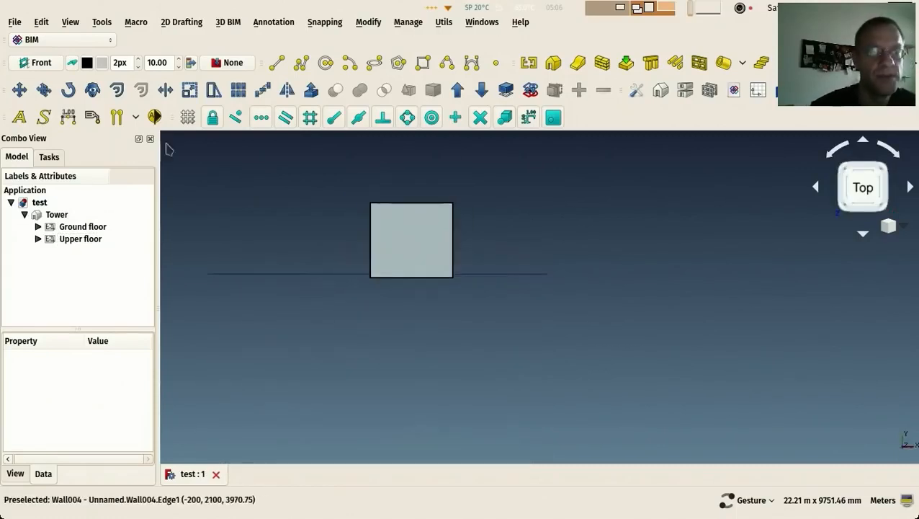
pyautogui.click(42, 63)
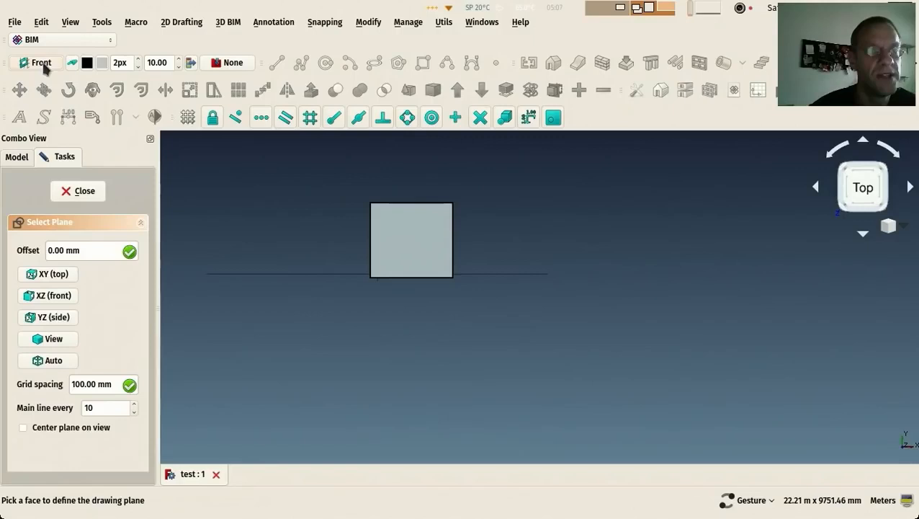
pyautogui.click(53, 274)
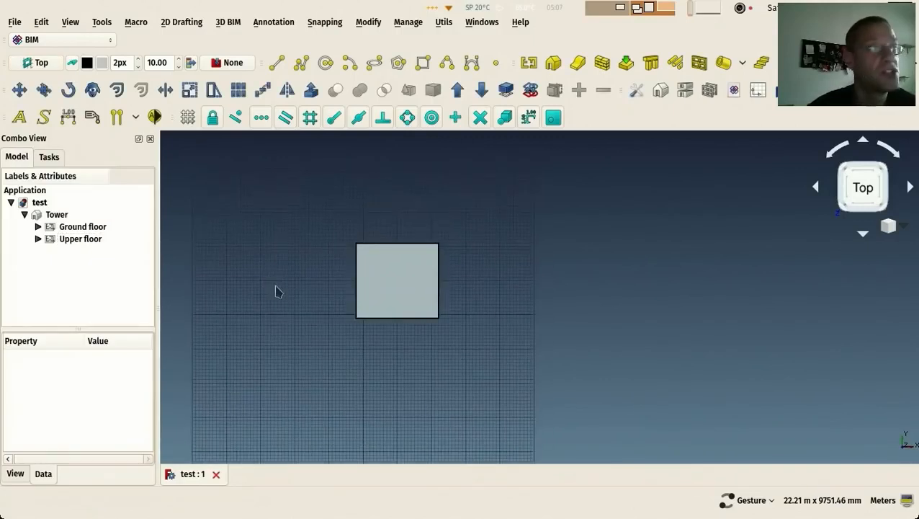
pyautogui.scroll(2, 275, 291)
pyautogui.moveTo(276, 289); pyautogui.dragTo(204, 308, button='right')
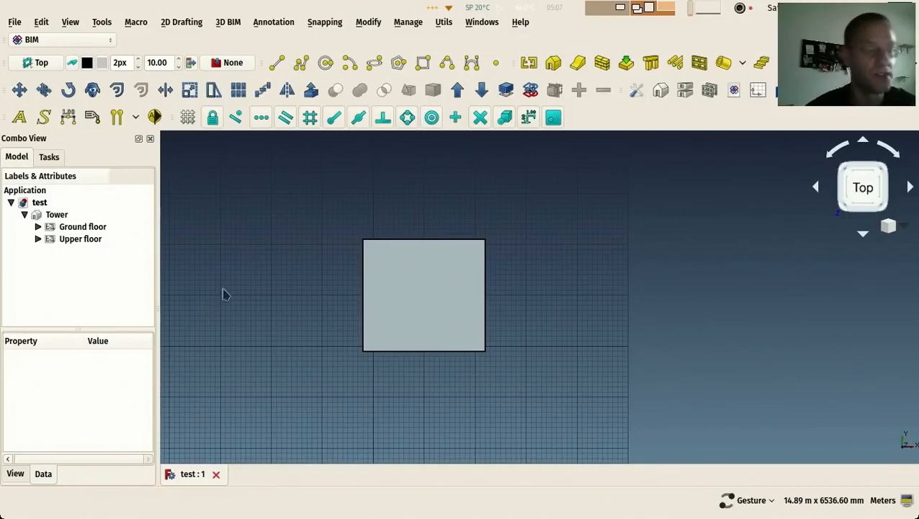
# Create a section plane object that includes the Tower building.
pyautogui.click(50, 214)
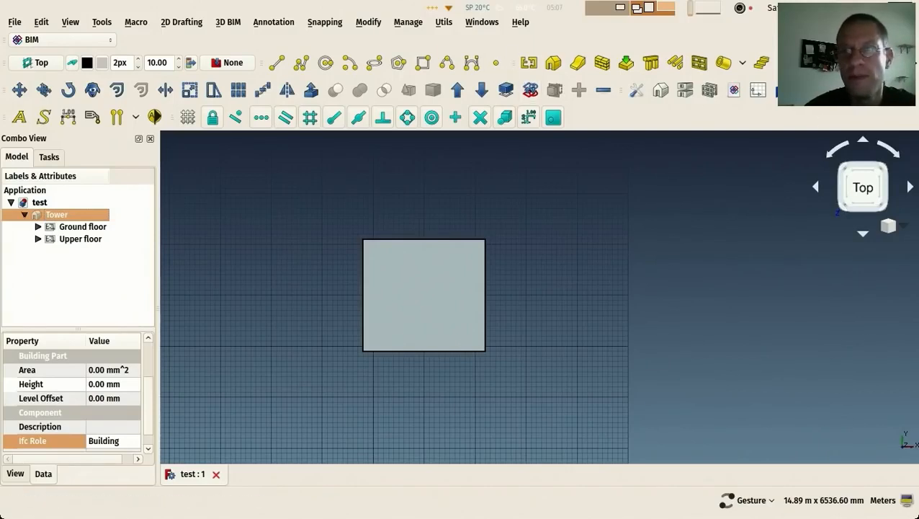
pyautogui.moveTo(520, 66); pyautogui.dragTo(43, 144)
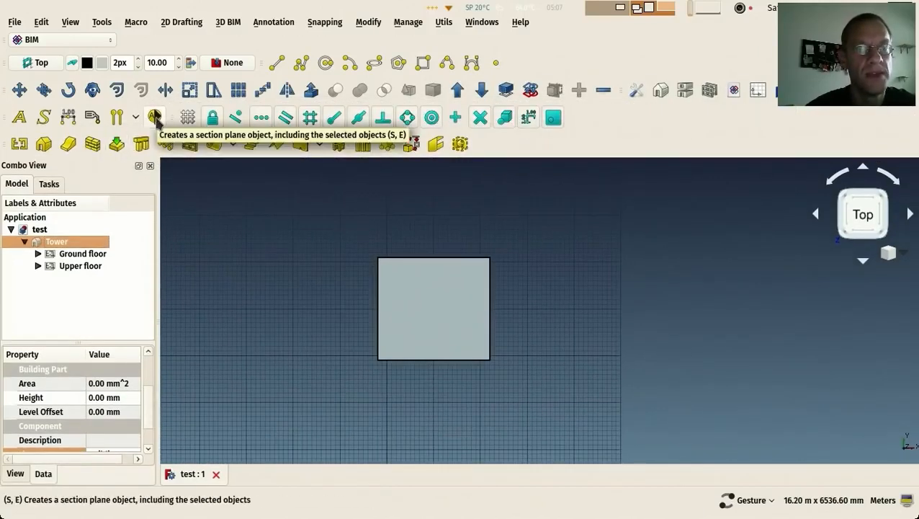
pyautogui.click(154, 117)
pyautogui.moveTo(335, 317); pyautogui.dragTo(318, 249)
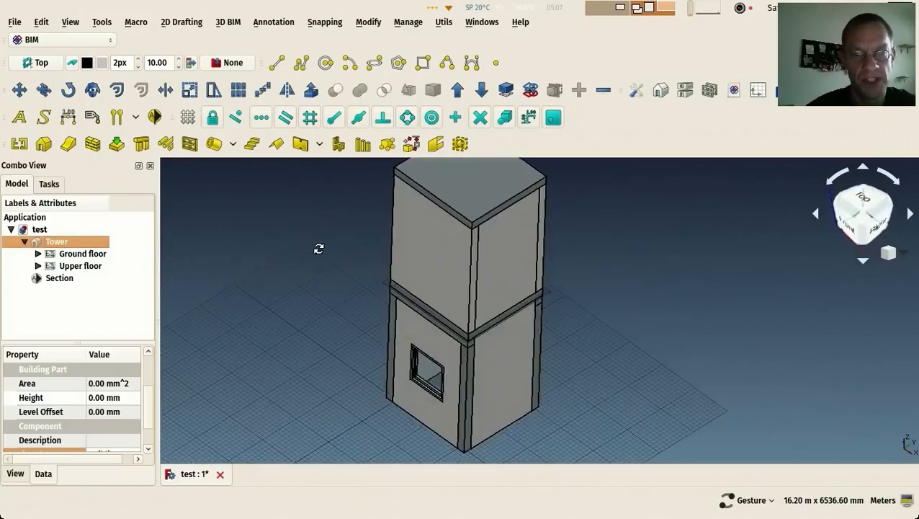
pyautogui.scroll(2, 375, 293)
pyautogui.click(380, 286)
pyautogui.scroll(-5, 343, 299)
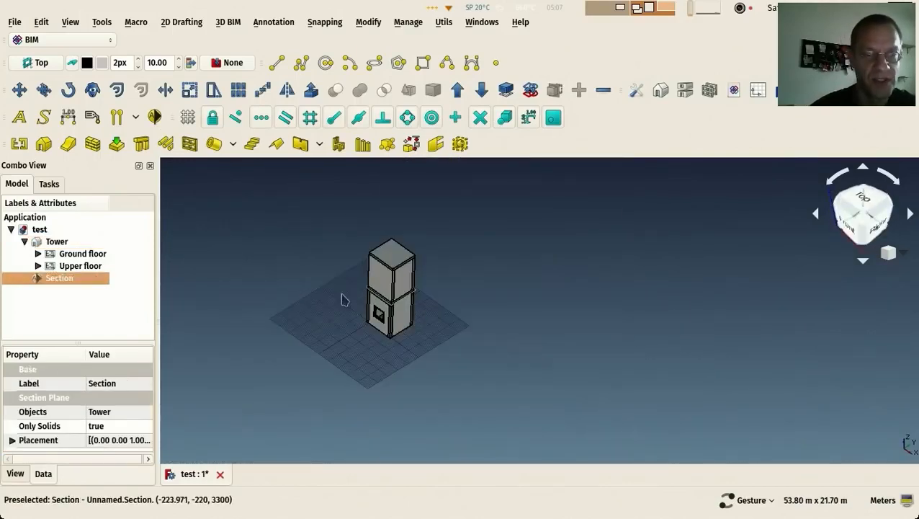
pyautogui.scroll(5, 338, 304)
pyautogui.moveTo(326, 312); pyautogui.dragTo(288, 288)
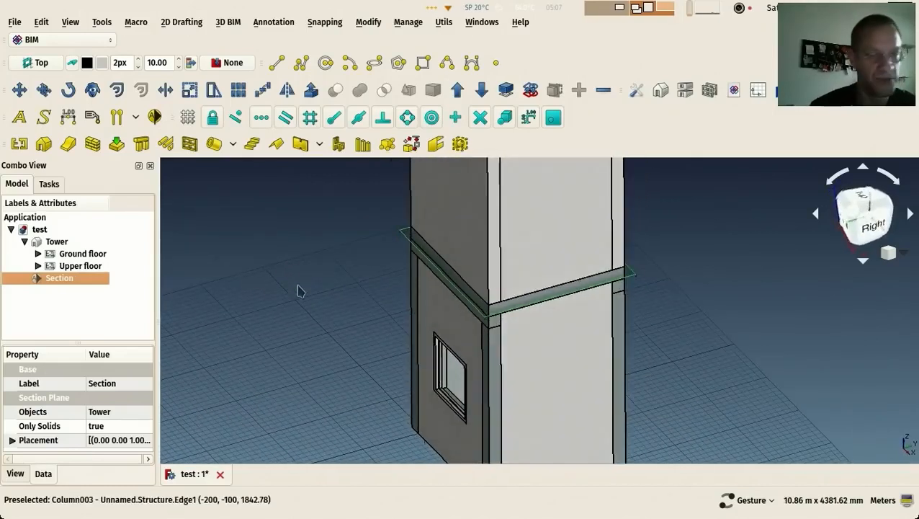
# Check the section plane's settings for the objects it sees and its placement options.
pyautogui.doubleClick(48, 277)
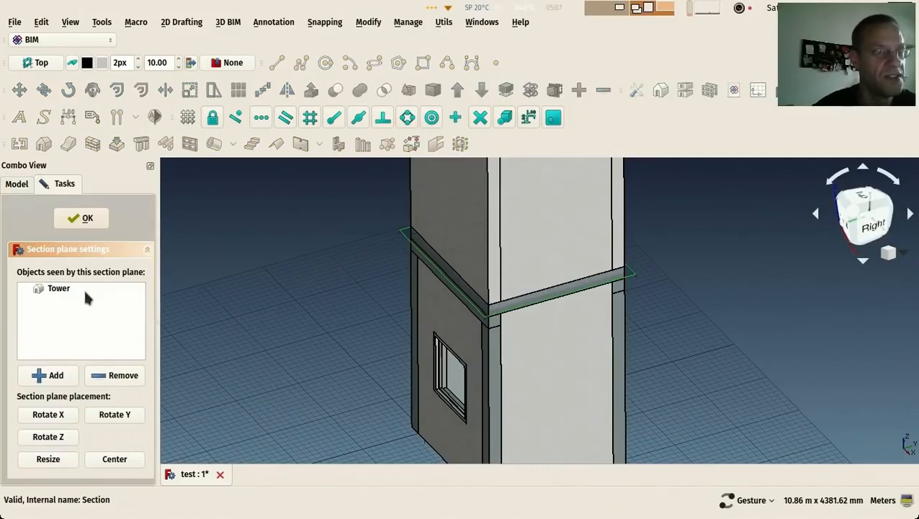
pyautogui.click(82, 218)
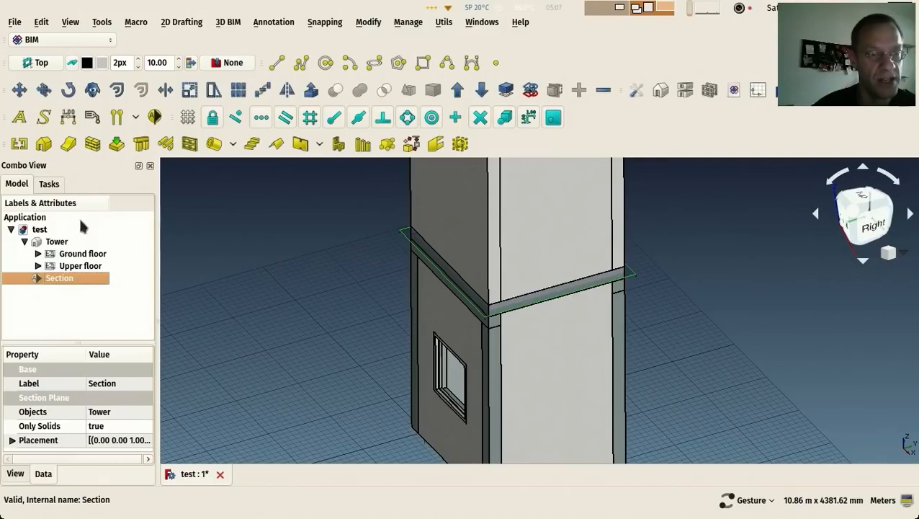
pyautogui.doubleClick(67, 278)
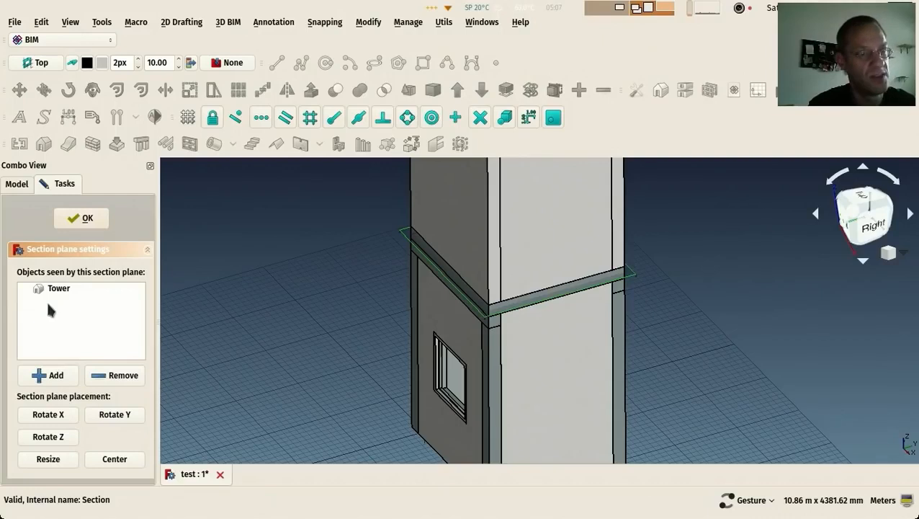
pyautogui.click(77, 220)
pyautogui.click(252, 290)
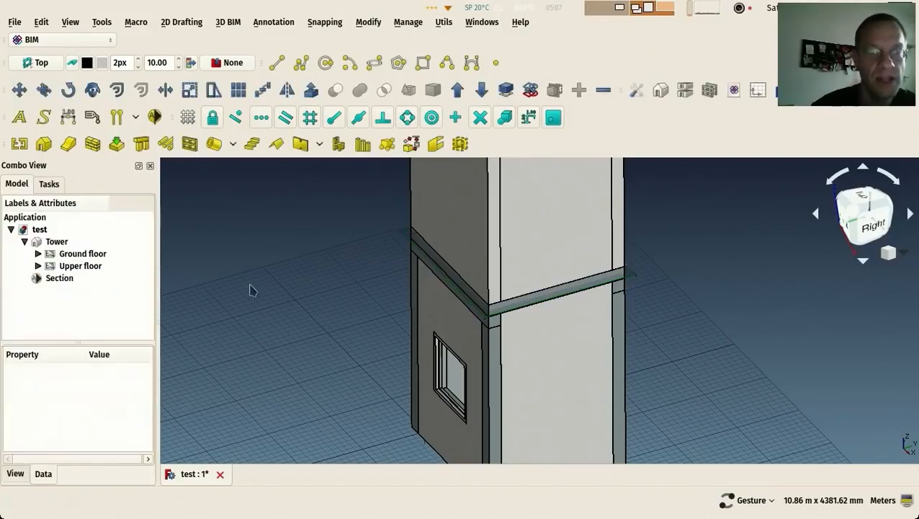
# Show the building from the front and set the working plane to XZ (front).
pyautogui.press('2')
pyautogui.click(317, 349)
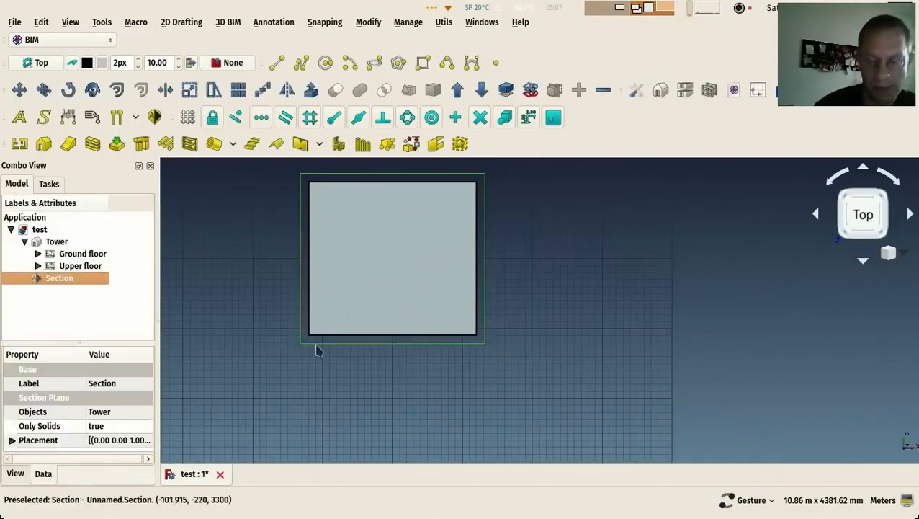
pyautogui.press('1')
pyautogui.moveTo(265, 320); pyautogui.dragTo(277, 263, button='right')
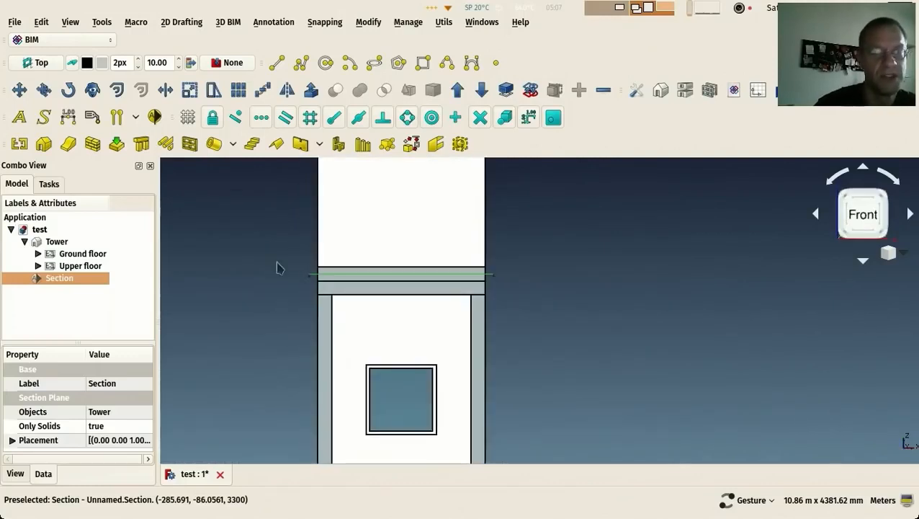
pyautogui.scroll(-5, 279, 263)
pyautogui.scroll(5, 283, 267)
pyautogui.scroll(-2, 284, 270)
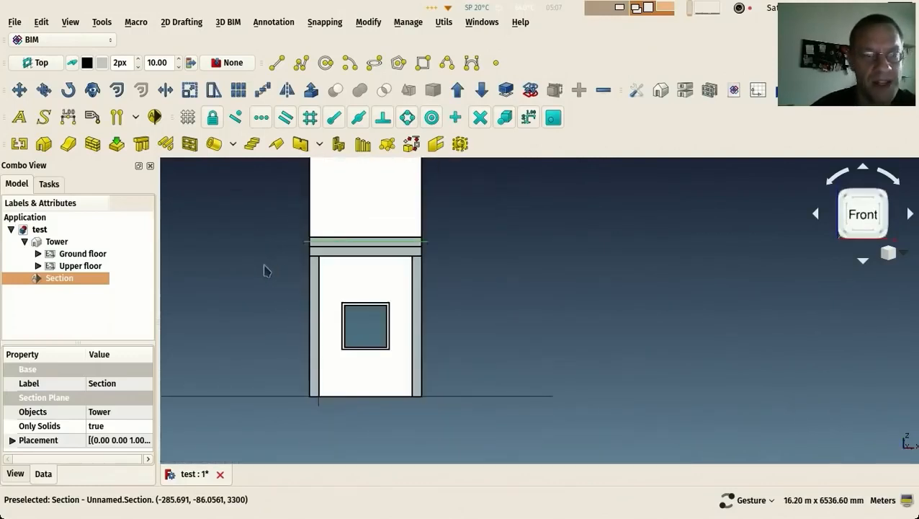
pyautogui.click(32, 62)
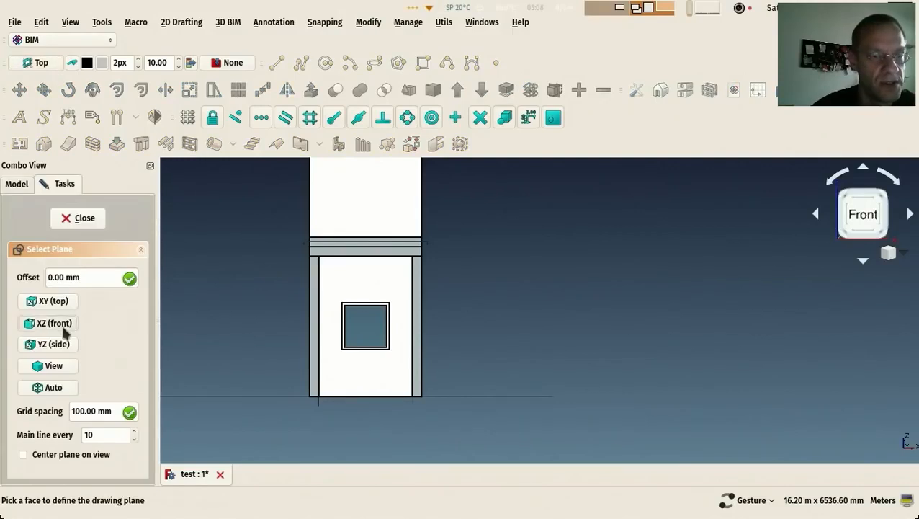
pyautogui.click(54, 323)
# Move the section plane straight down from between the floors so that it cuts through the ground-floor window.
pyautogui.scroll(5, 302, 239)
pyautogui.click(326, 277)
pyautogui.scroll(-5, 291, 240)
pyautogui.scroll(2, 278, 263)
pyautogui.press('m')
pyautogui.press('v')
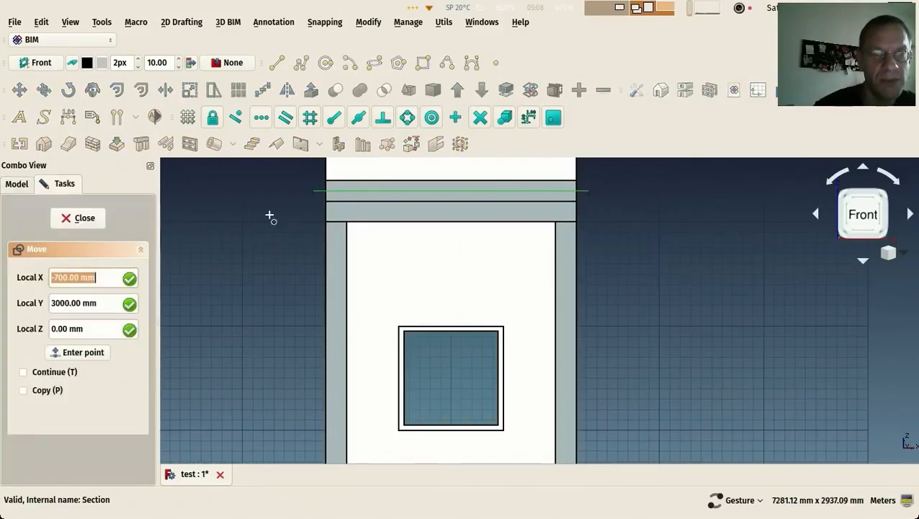
pyautogui.click(275, 199)
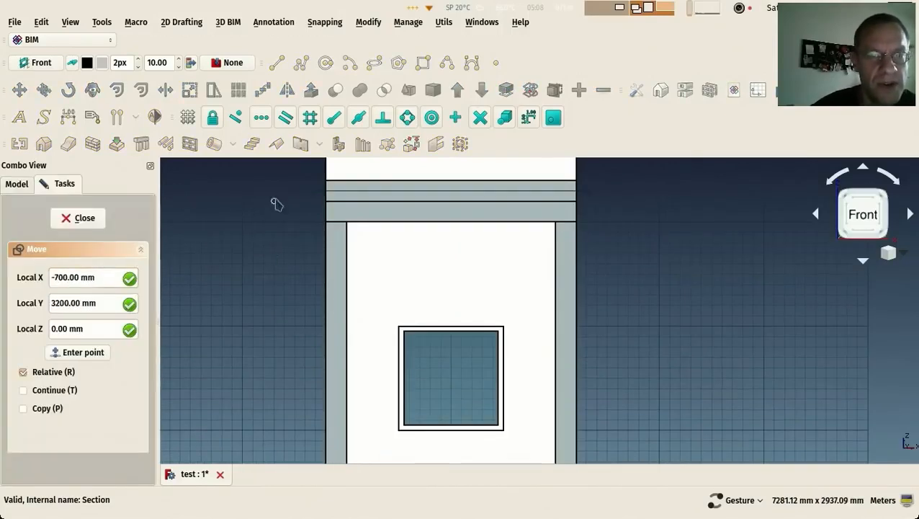
pyautogui.click(272, 368)
pyautogui.moveTo(273, 371); pyautogui.dragTo(410, 208)
pyautogui.scroll(-2, 410, 208)
pyautogui.moveTo(370, 246); pyautogui.dragTo(252, 289)
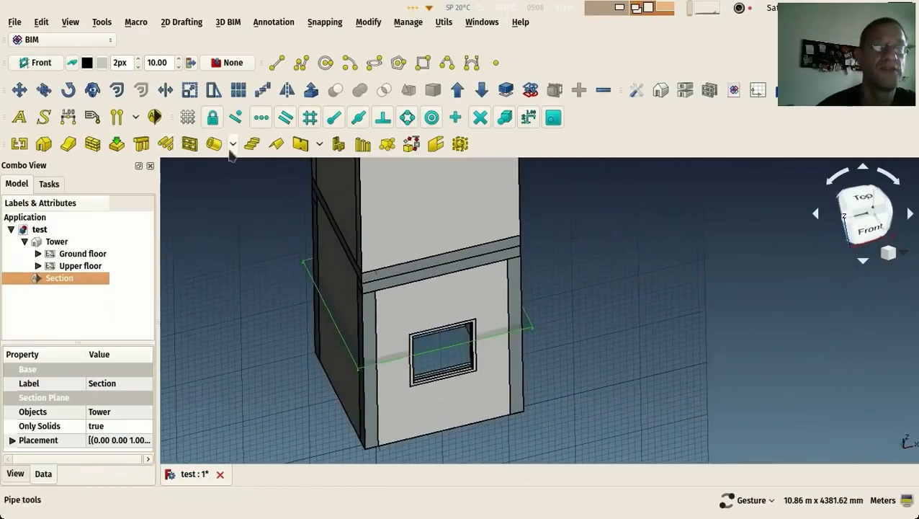
# Switch to the TechDraw workbench and insert a new default page.
pyautogui.click(64, 41)
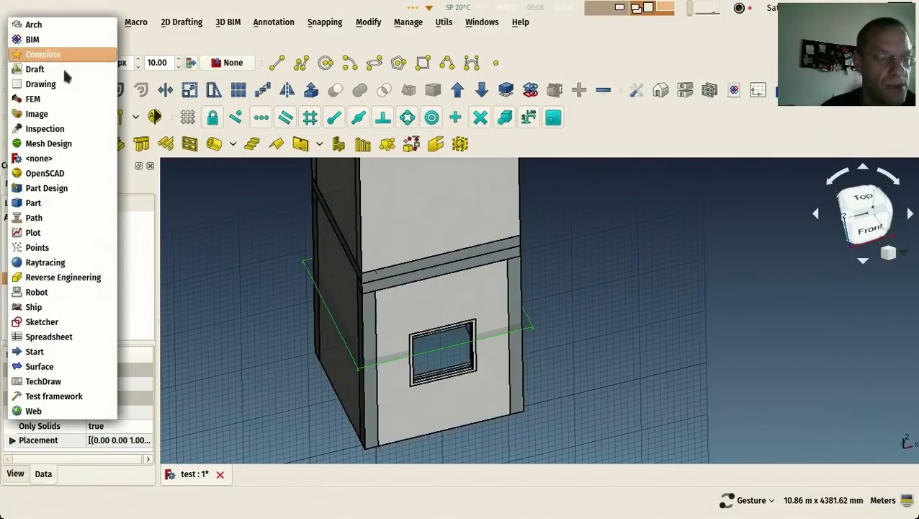
pyautogui.click(77, 386)
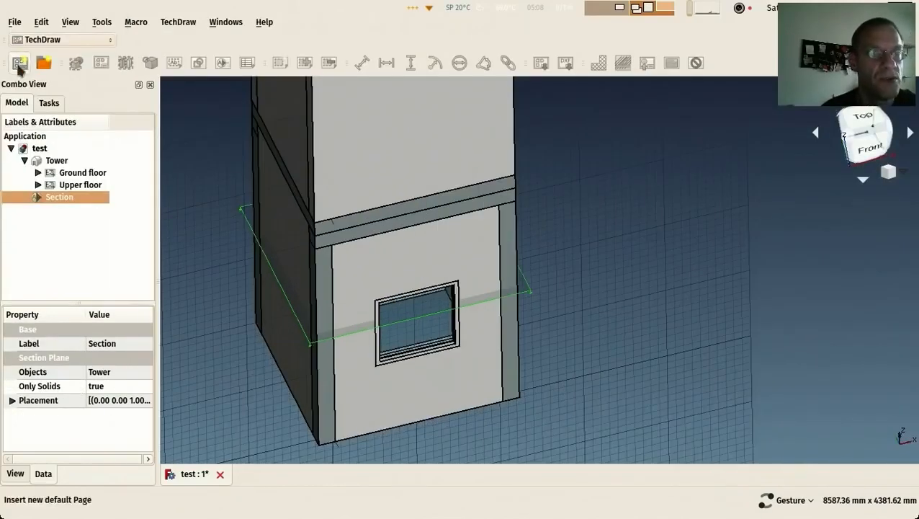
pyautogui.click(18, 63)
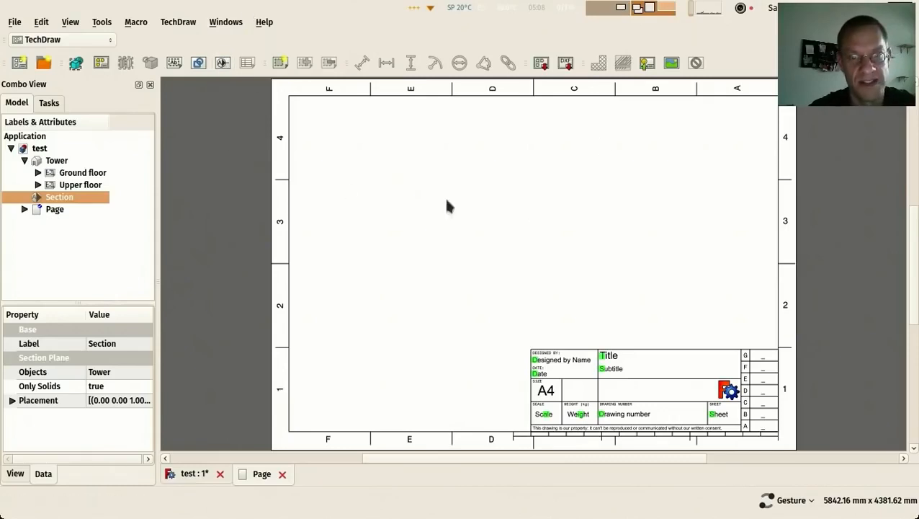
# Insert a view of the section plane object on the drawing page, showing the whole view around the sheet.
pyautogui.click(62, 210)
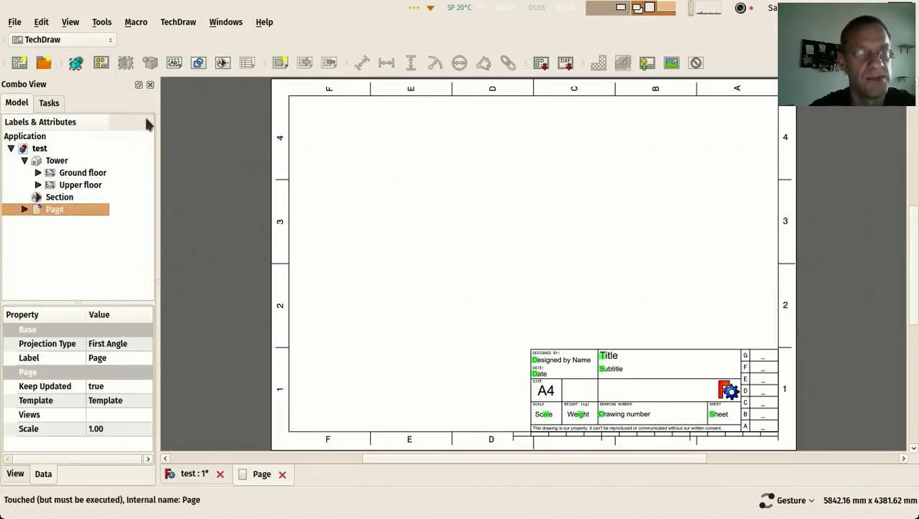
pyautogui.click(60, 198)
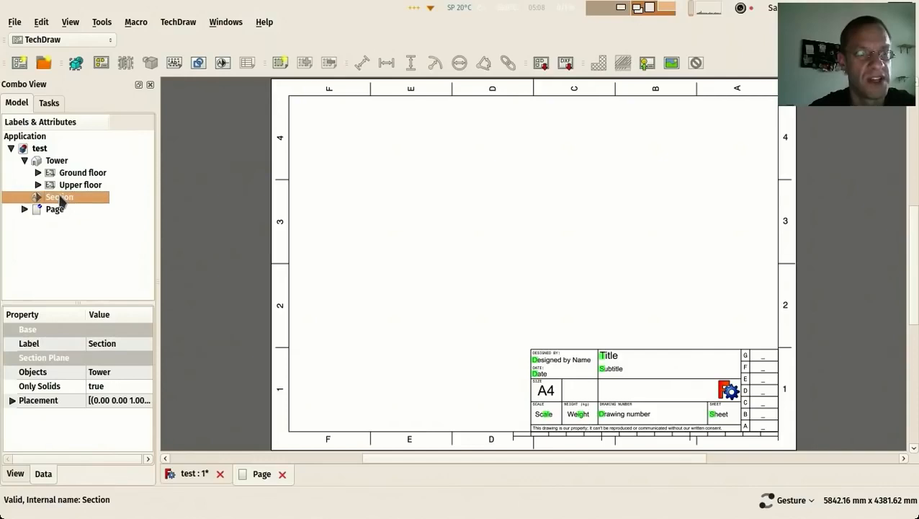
pyautogui.click(223, 64)
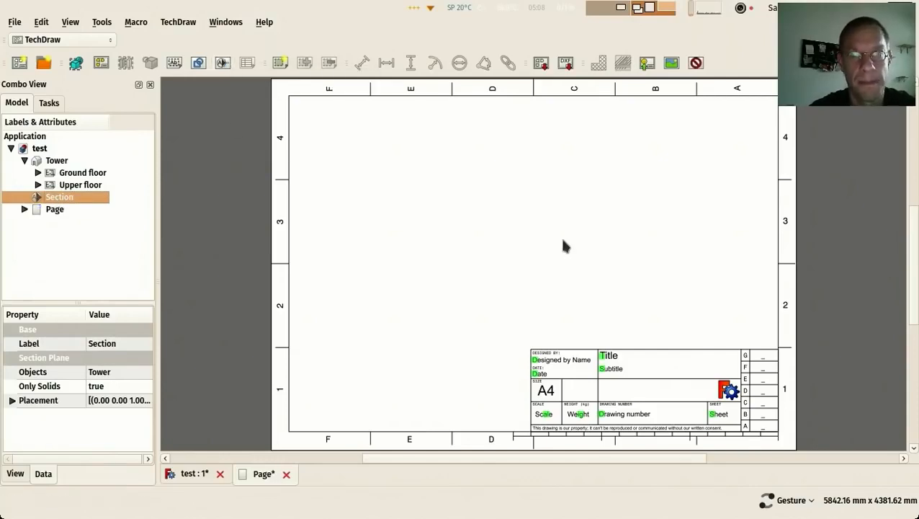
pyautogui.scroll(-6, 561, 243)
pyautogui.scroll(-5, 564, 246)
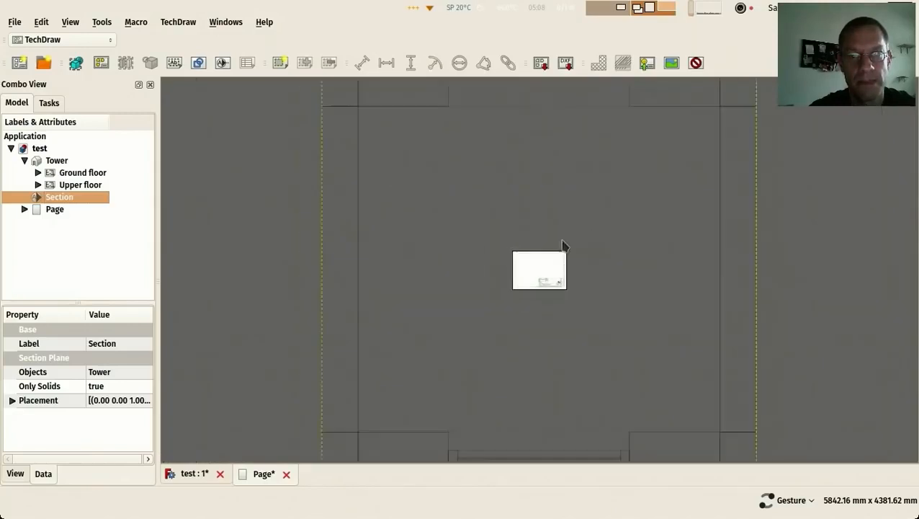
pyautogui.scroll(2, 563, 246)
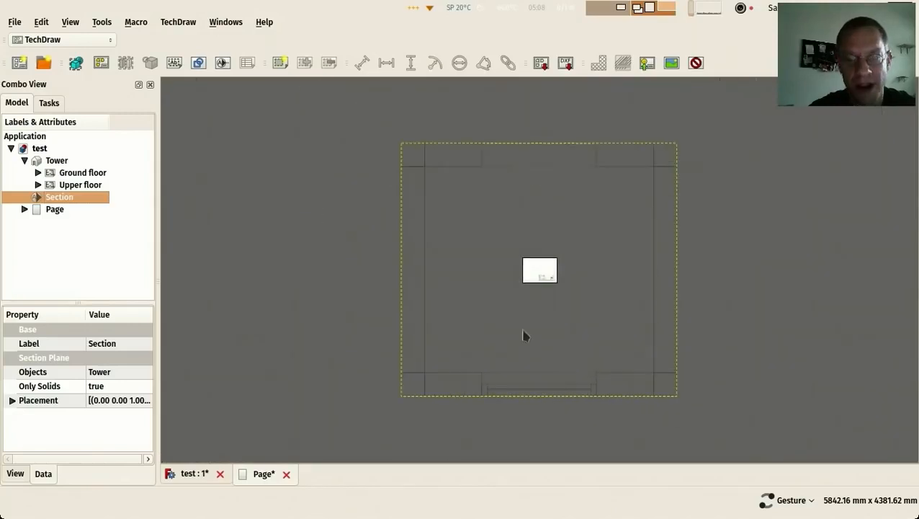
pyautogui.scroll(2, 529, 364)
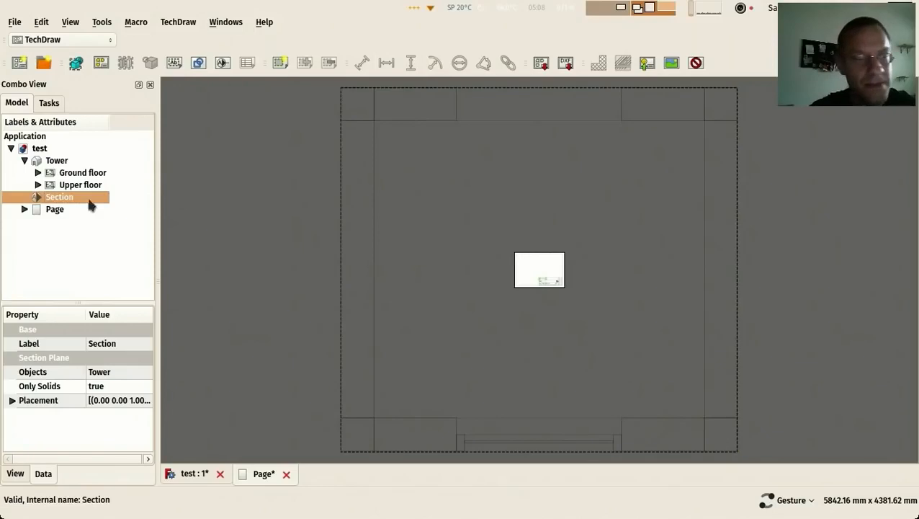
# Set the scale of the ArchView floor plan on the page to 0.1.
pyautogui.click(25, 209)
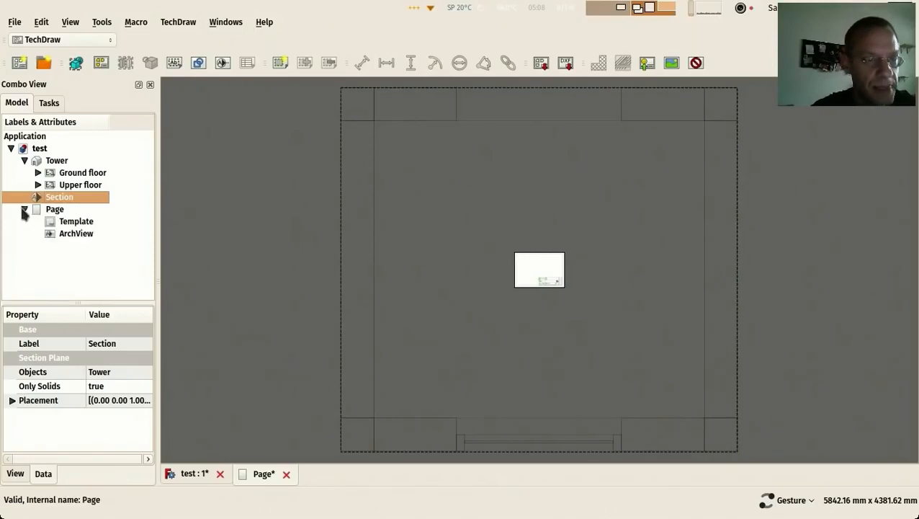
pyautogui.click(75, 239)
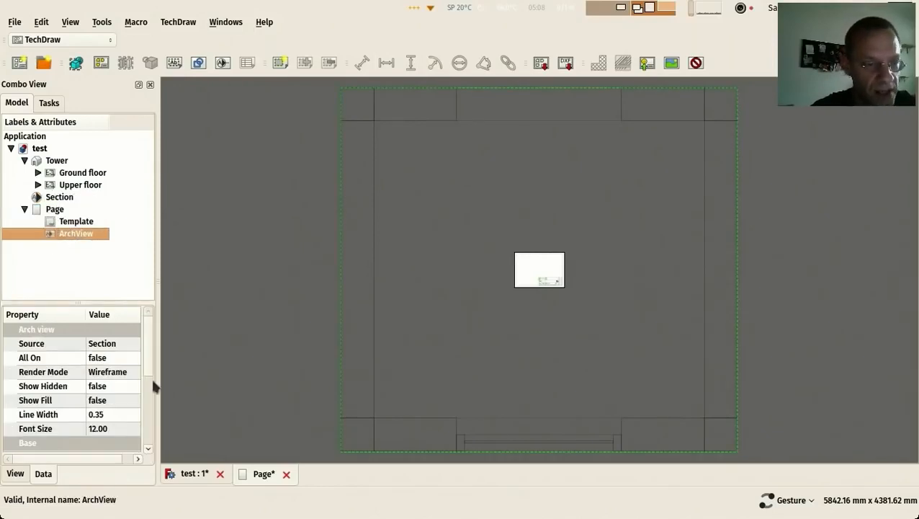
pyautogui.moveTo(149, 364); pyautogui.dragTo(160, 421)
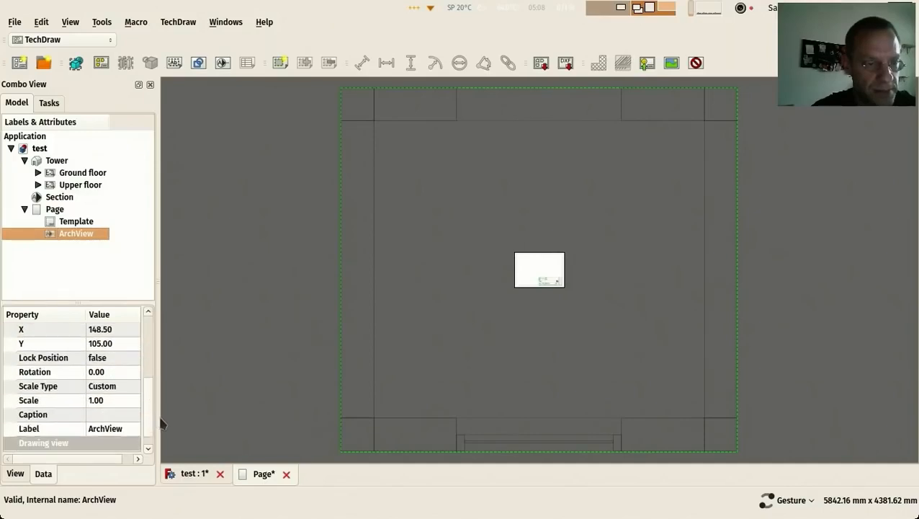
pyautogui.click(115, 400)
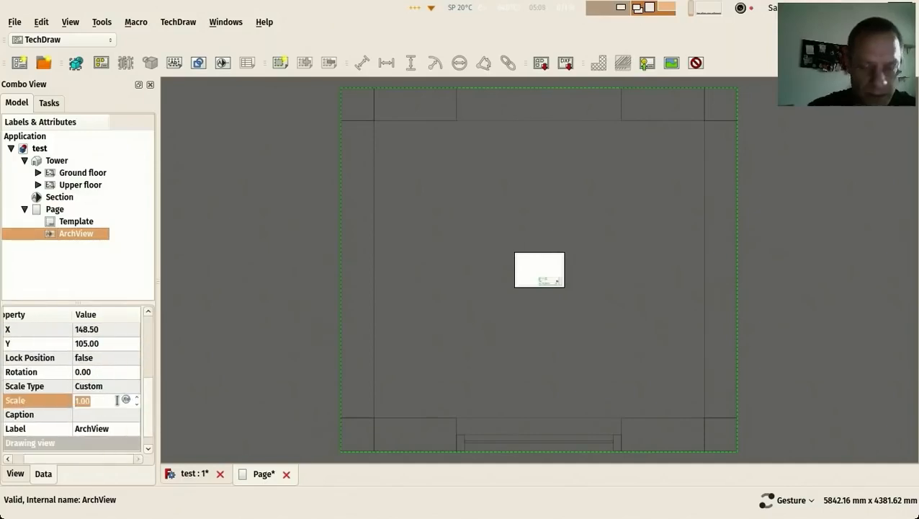
pyautogui.write('0.1')
pyautogui.press('Return')
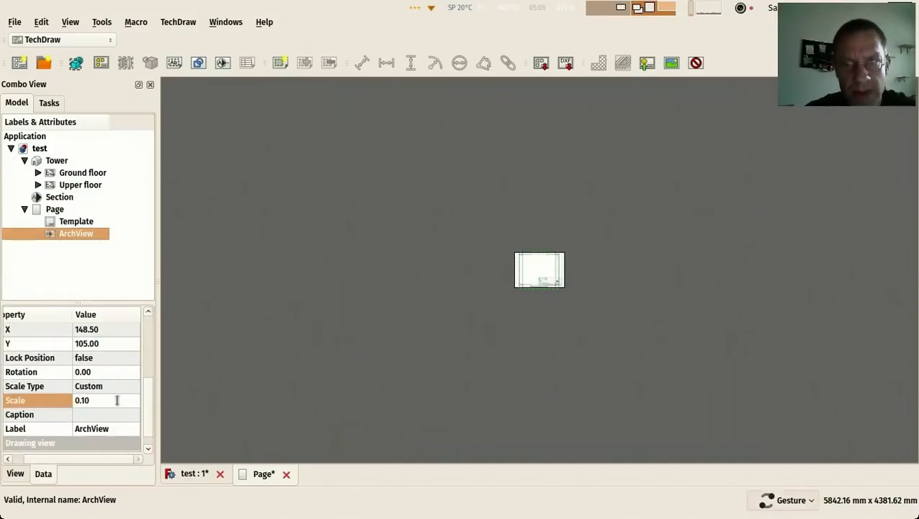
pyautogui.scroll(10, 521, 260)
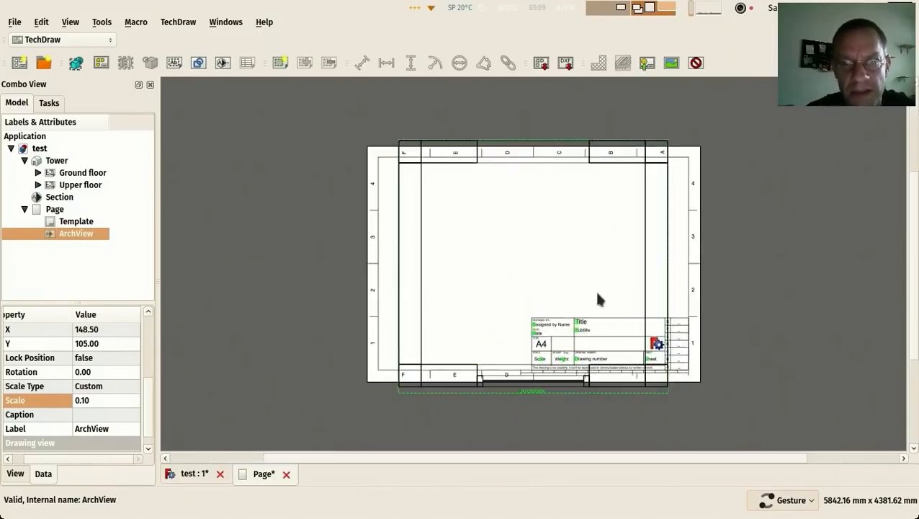
# Reduce the scale of the floor plan view to 0.05.
pyautogui.click(91, 401)
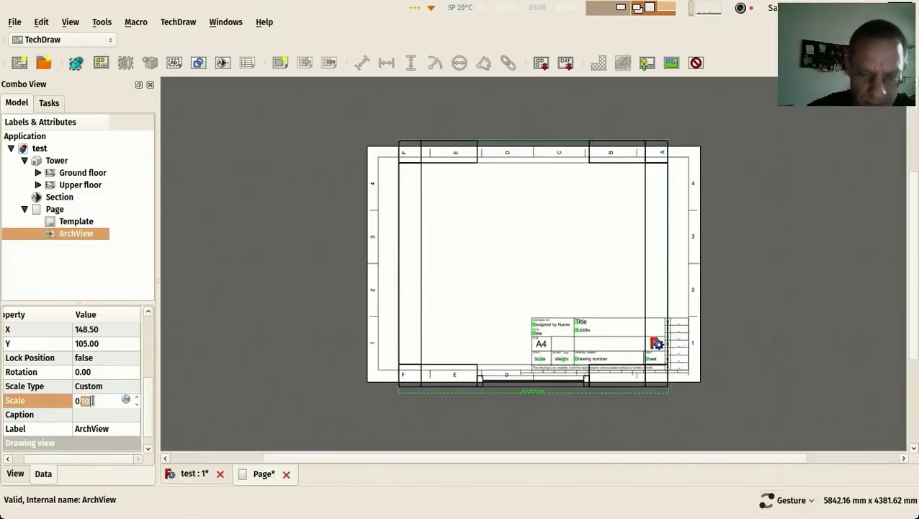
pyautogui.write('05')
pyautogui.press('Return')
pyautogui.scroll(3, 583, 242)
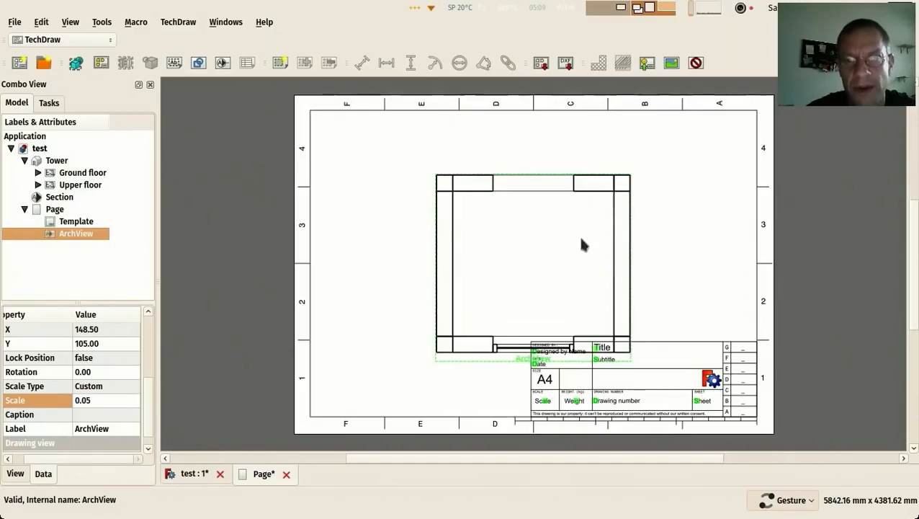
# Move the floor plan view into the upper-left part of the sheet, to about X 81, Y 130.
pyautogui.moveTo(544, 183)
pyautogui.mouseDown()
pyautogui.moveTo(501, 146)
pyautogui.moveTo(562, 128)
pyautogui.moveTo(492, 148)
pyautogui.moveTo(433, 137)
pyautogui.mouseUp()
pyautogui.scroll(1, 427, 257)
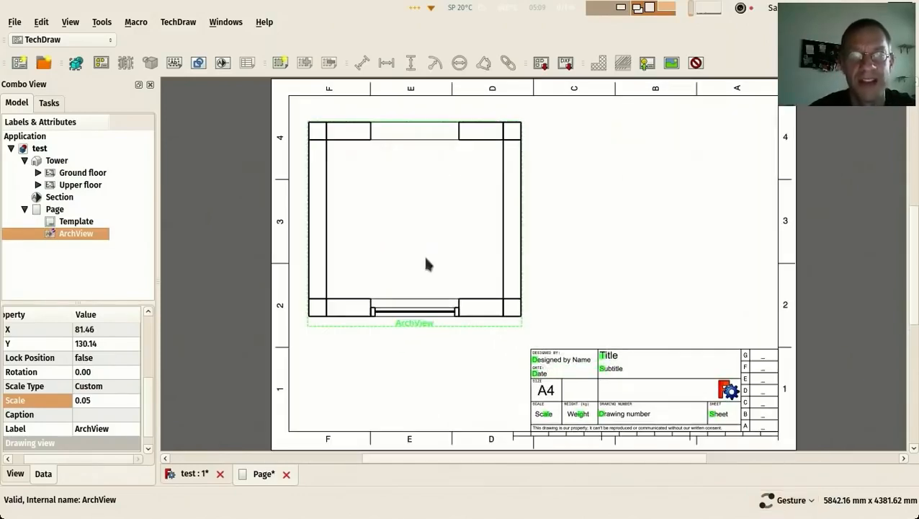
pyautogui.click(230, 272)
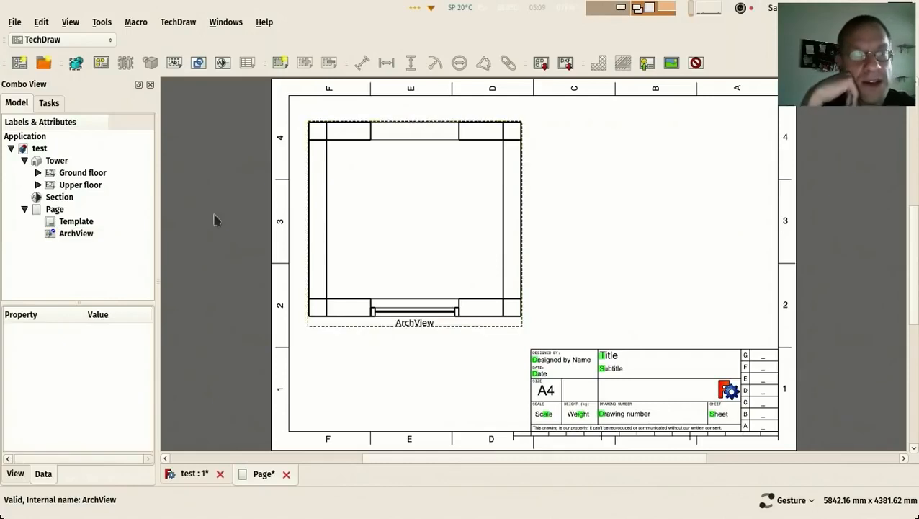
# Set the scale of the moved floor plan view to 0.02.
pyautogui.click(83, 235)
pyautogui.doubleClick(114, 442)
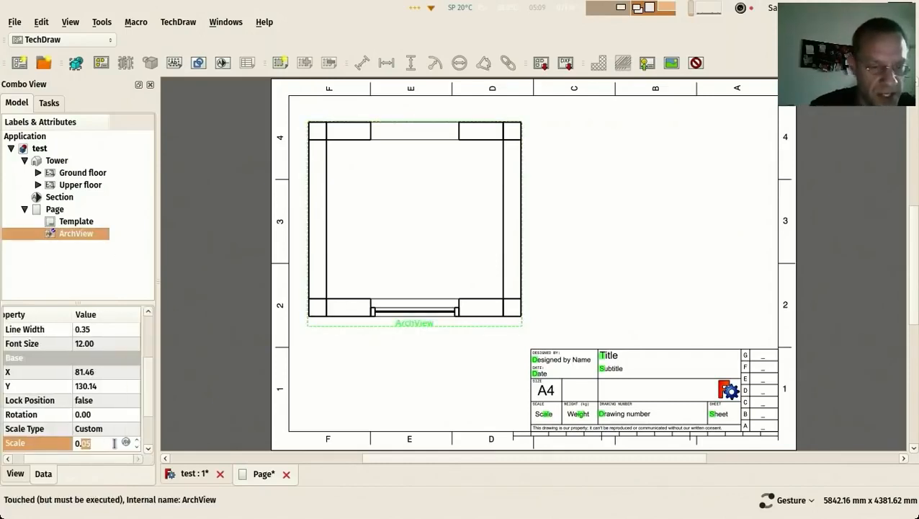
pyautogui.press('BackSpace')
pyautogui.write('2')
pyautogui.press('Return')
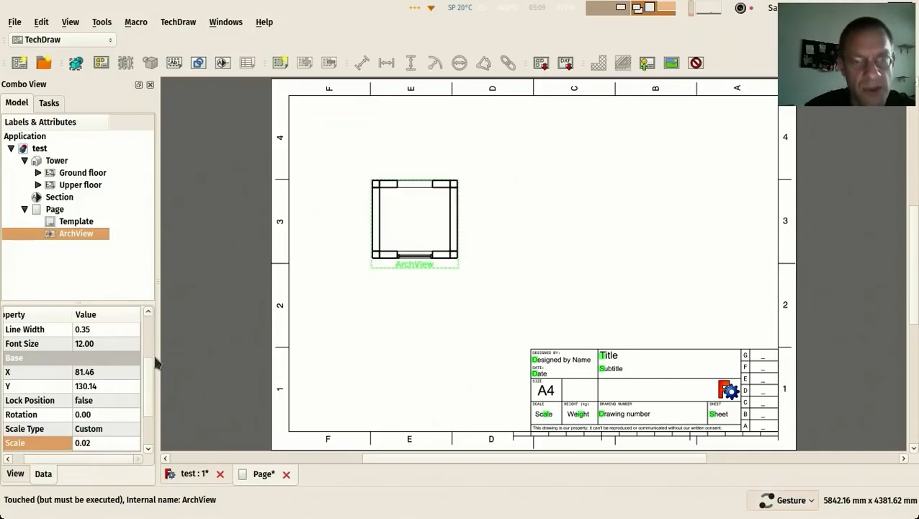
# Return to the 3D model and, in the BIM workbench, create a vertical section plane of the Tower on the front working plane.
pyautogui.hotkey('ctrl', 'Tab')
pyautogui.click(58, 163)
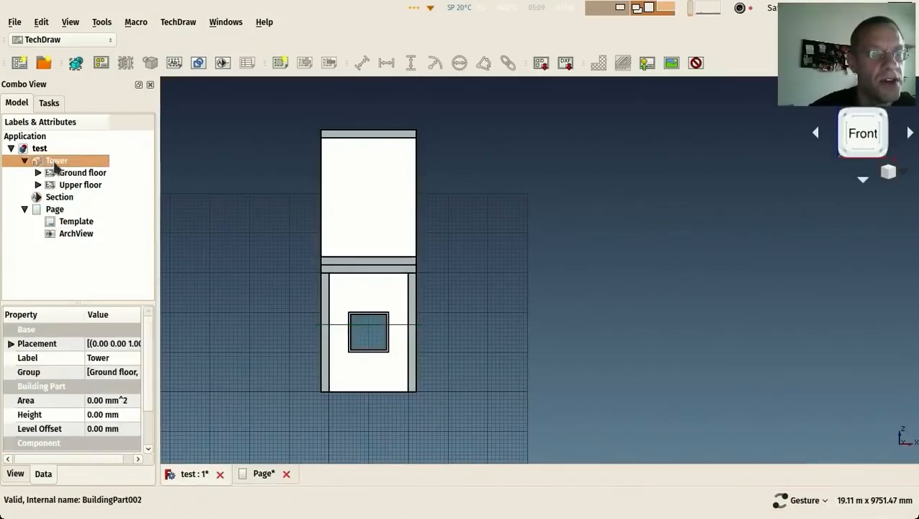
pyautogui.click(40, 42)
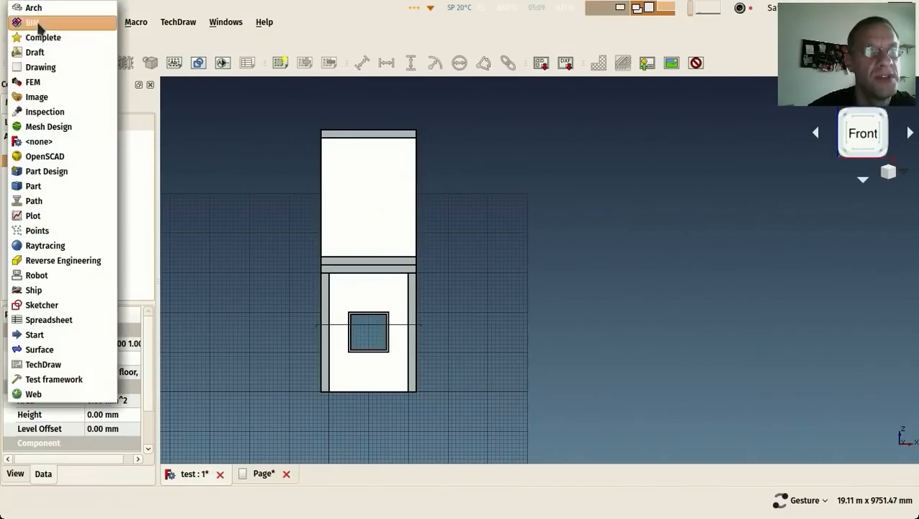
pyautogui.click(41, 23)
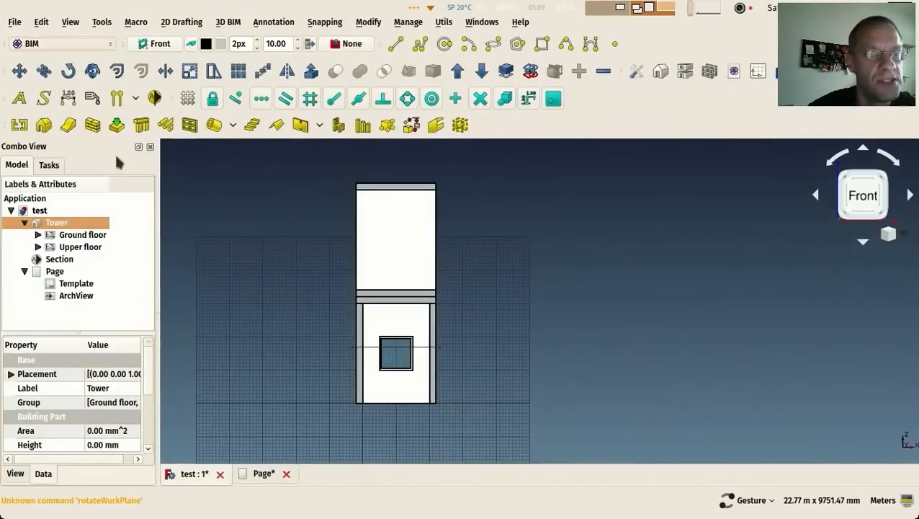
pyautogui.click(155, 98)
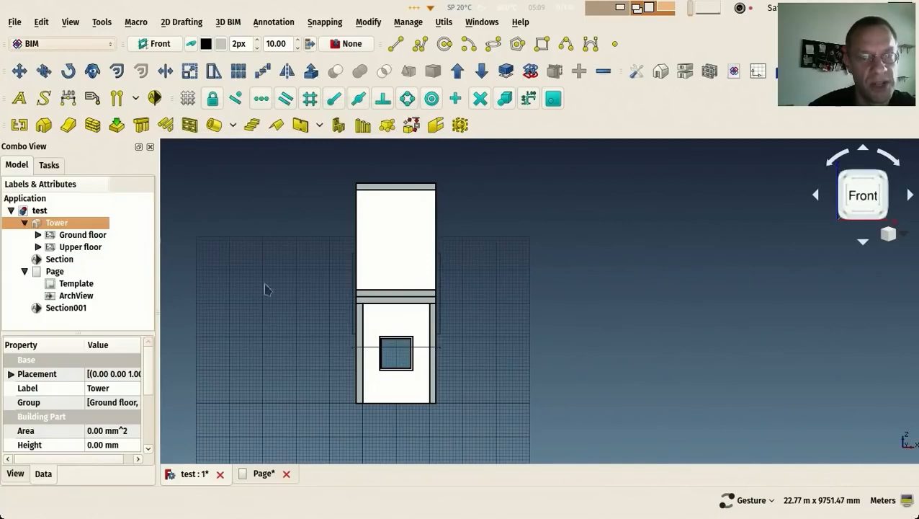
# Resize the new Section001 plane to fit the whole Tower building.
pyautogui.moveTo(303, 332); pyautogui.dragTo(414, 371)
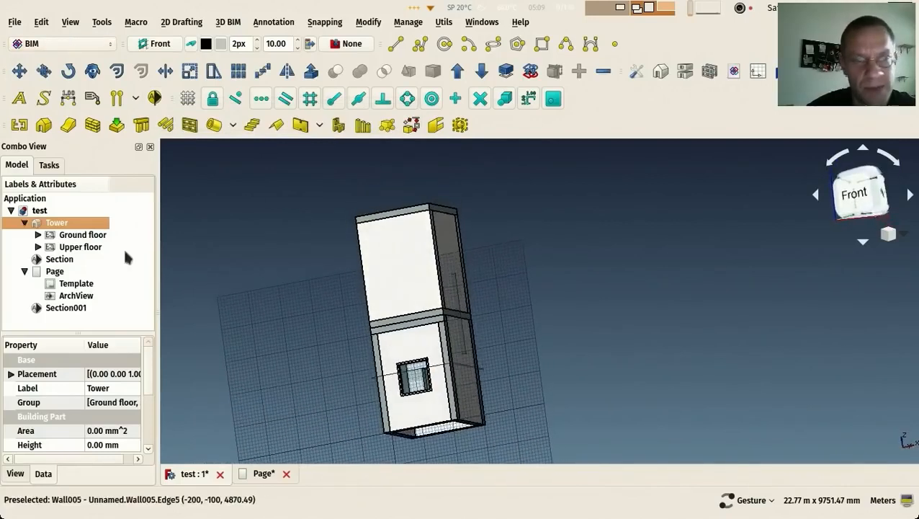
pyautogui.click(65, 307)
pyautogui.moveTo(291, 309); pyautogui.dragTo(518, 223)
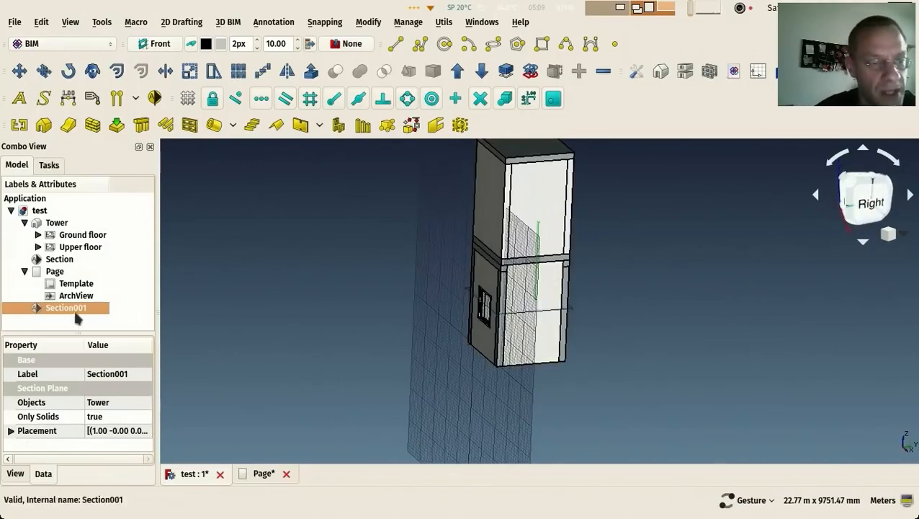
pyautogui.doubleClick(61, 311)
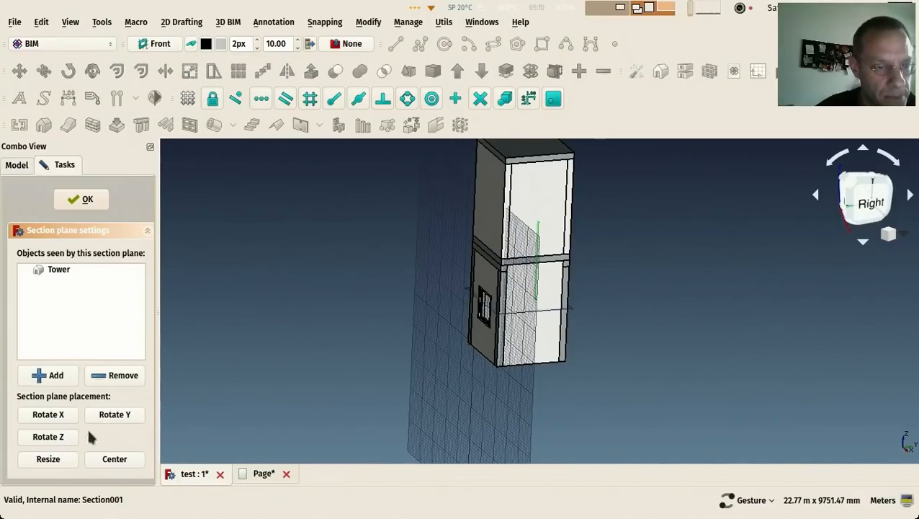
pyautogui.click(48, 458)
pyautogui.moveTo(272, 275); pyautogui.dragTo(389, 265)
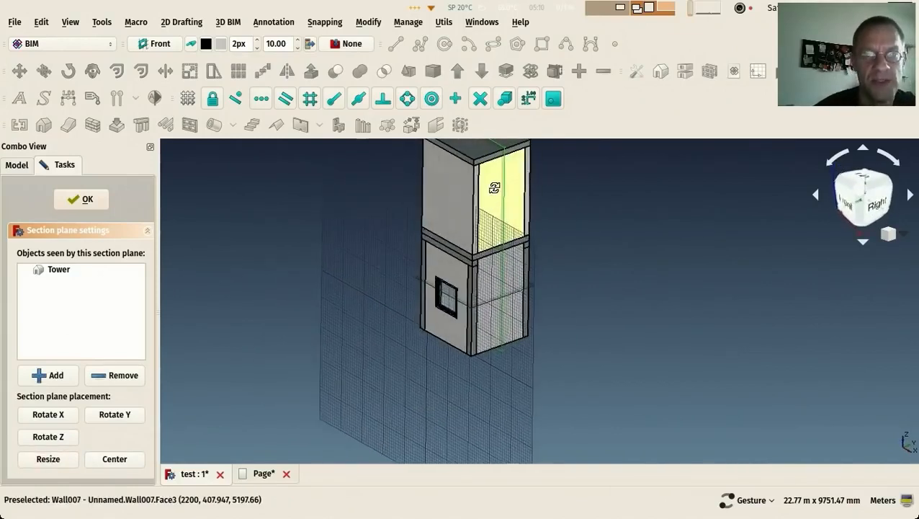
pyautogui.click(85, 201)
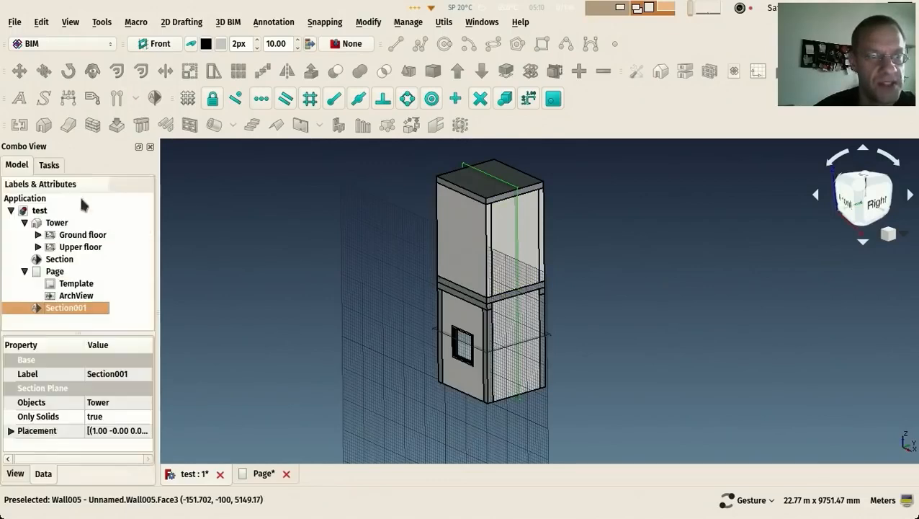
pyautogui.moveTo(416, 209); pyautogui.dragTo(425, 213)
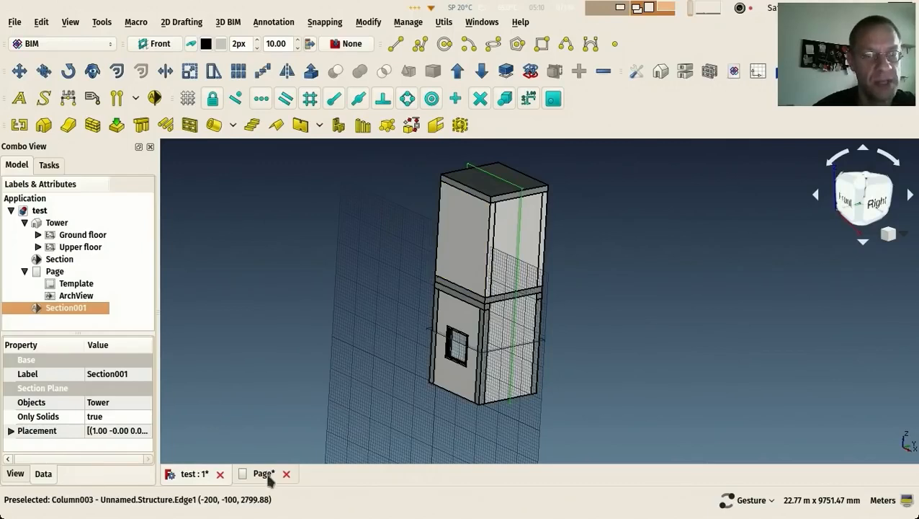
pyautogui.doubleClick(57, 309)
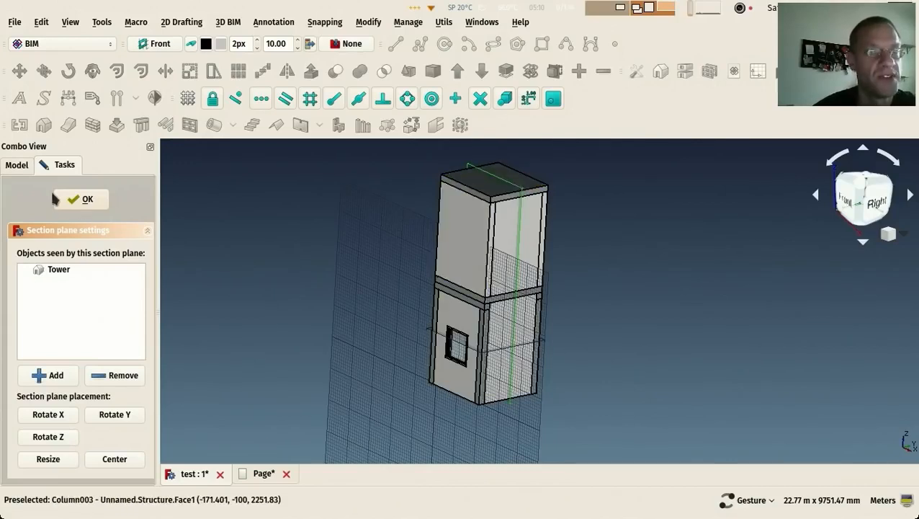
pyautogui.click(81, 201)
pyautogui.scroll(4, 479, 208)
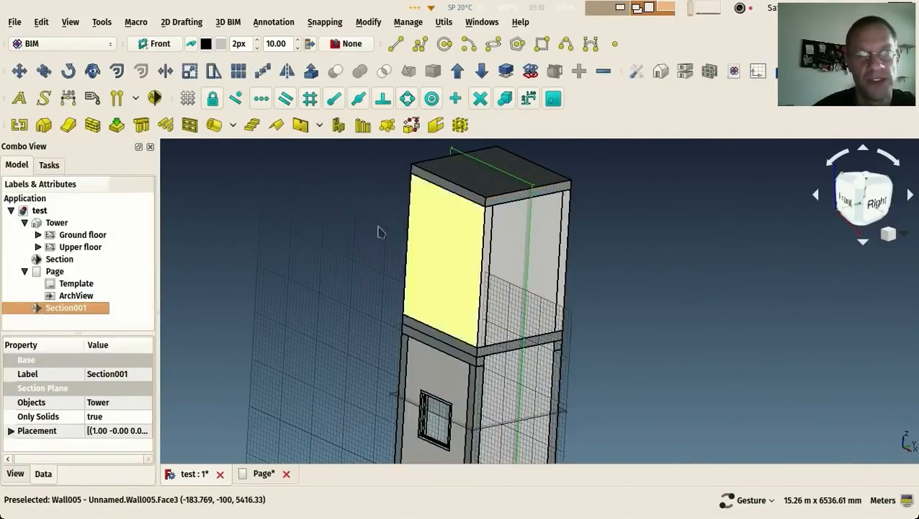
pyautogui.moveTo(283, 322); pyautogui.dragTo(283, 381)
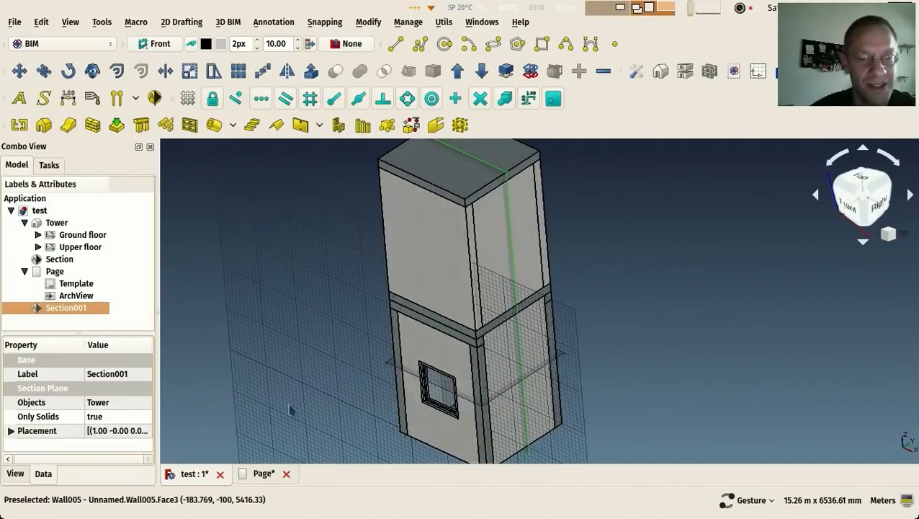
# Insert a TechDraw view of the vertical section plane Section001 on the drawing page.
pyautogui.click(264, 474)
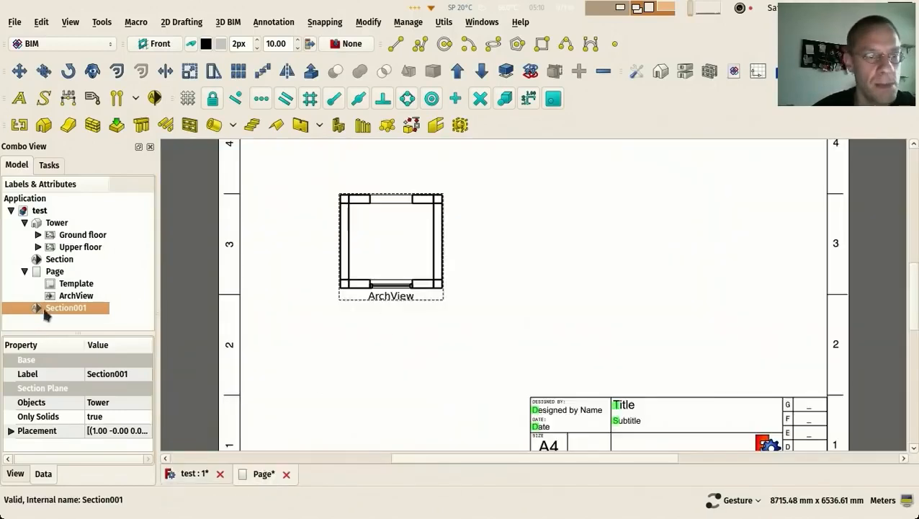
pyautogui.click(68, 44)
pyautogui.click(84, 385)
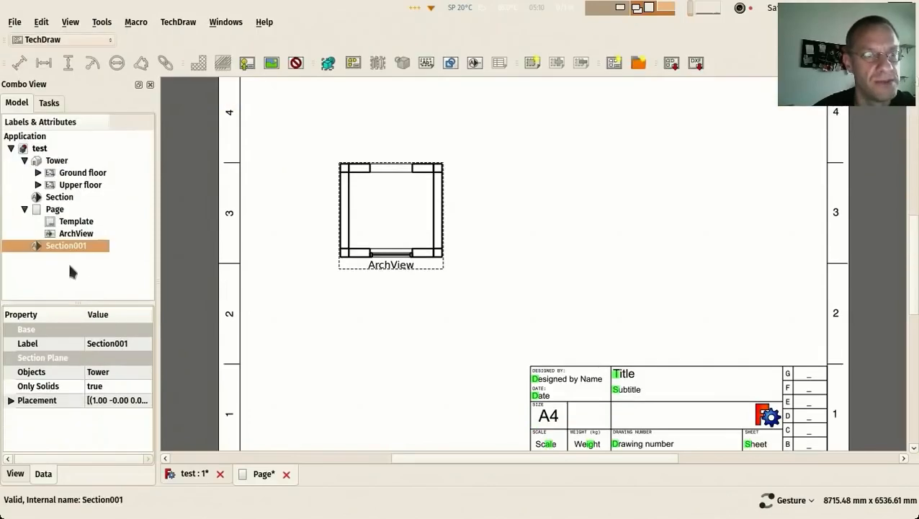
pyautogui.click(475, 63)
pyautogui.scroll(-5, 485, 195)
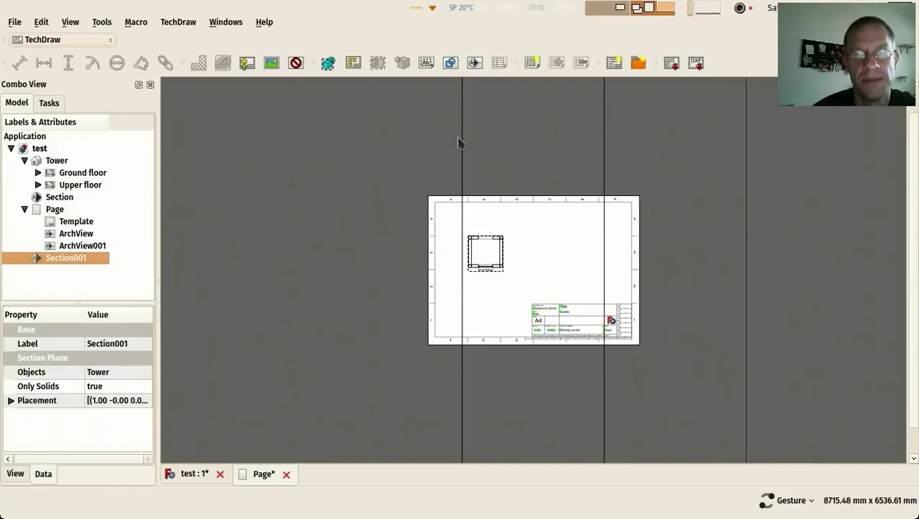
# Set the scale of the vertical section view ArchView001 to 0.2.
pyautogui.click(59, 245)
pyautogui.click(117, 444)
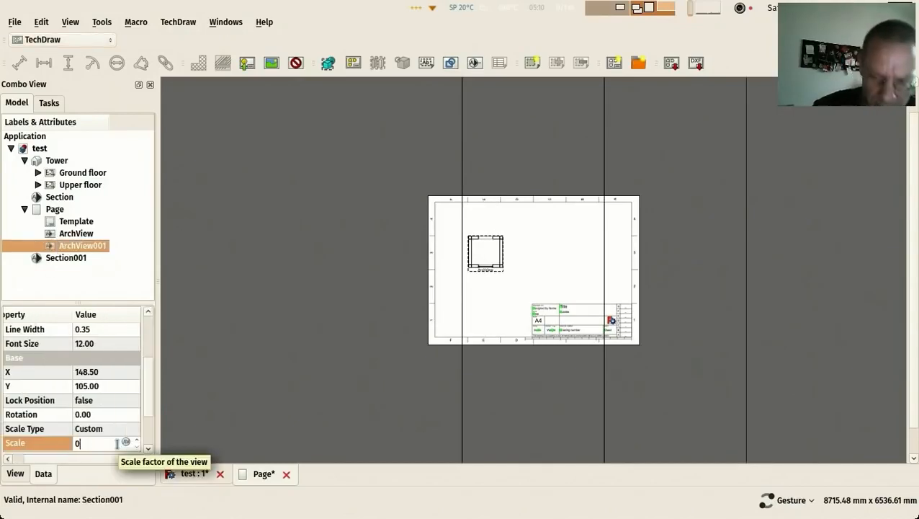
pyautogui.write('0.2')
pyautogui.press('Return')
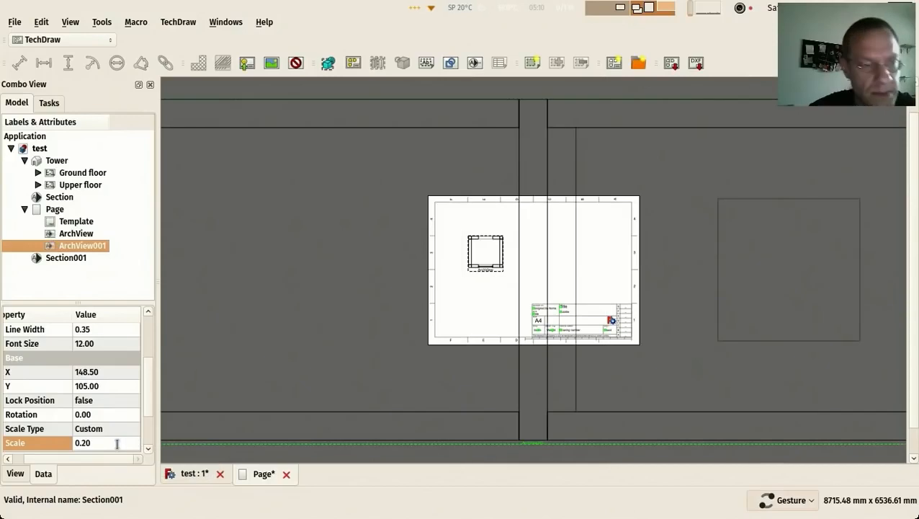
# Set the scale of the vertical section view to 0.02, matching the floor plan.
pyautogui.click(116, 443)
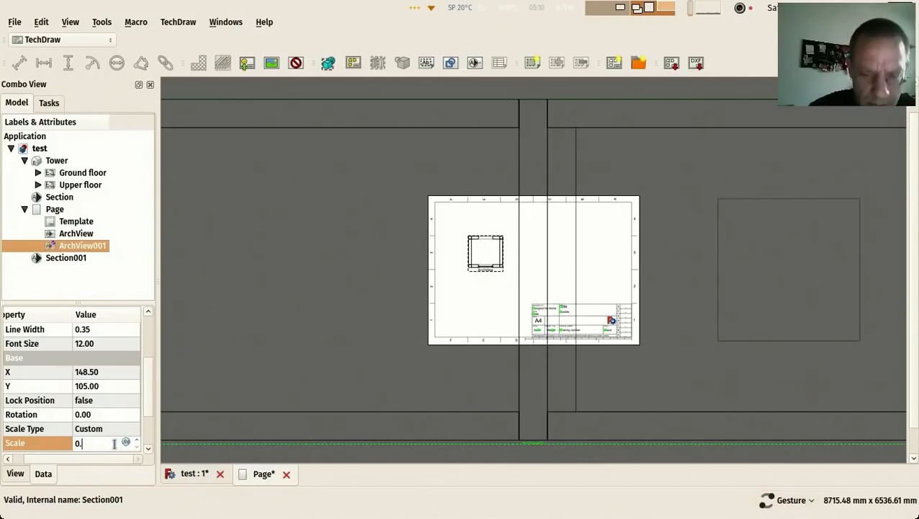
pyautogui.write('0.02')
pyautogui.press('Return')
pyautogui.scroll(5, 585, 269)
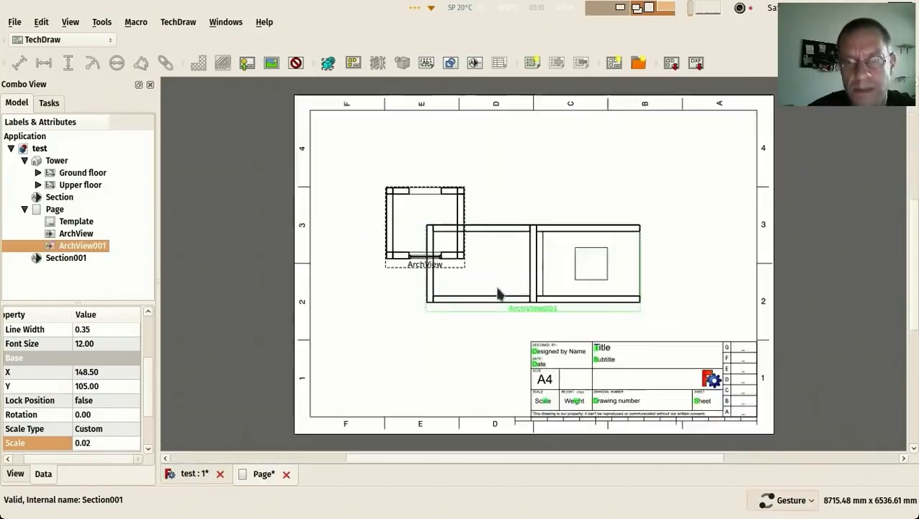
pyautogui.scroll(1, 545, 288)
pyautogui.scroll(-1, 505, 280)
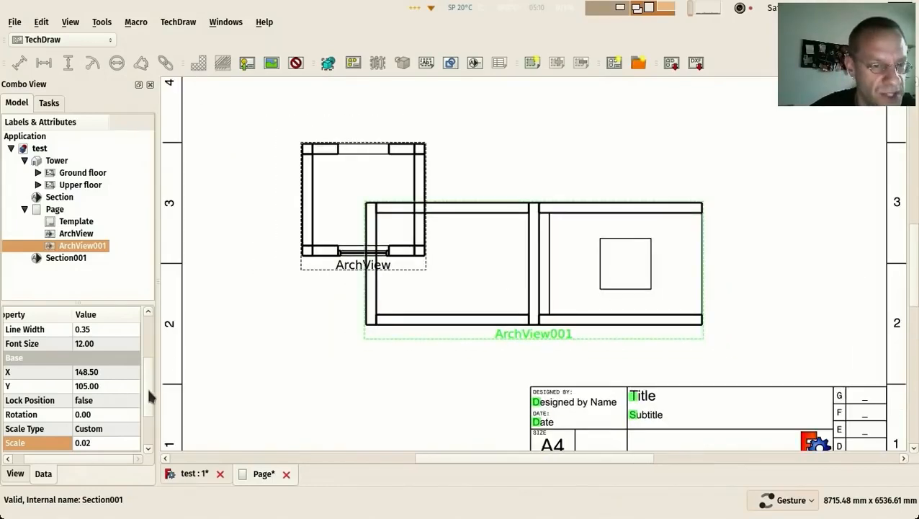
# Set the rotation of the vertical section view ArchView001 to 90 degrees.
pyautogui.scroll(-2, 149, 395)
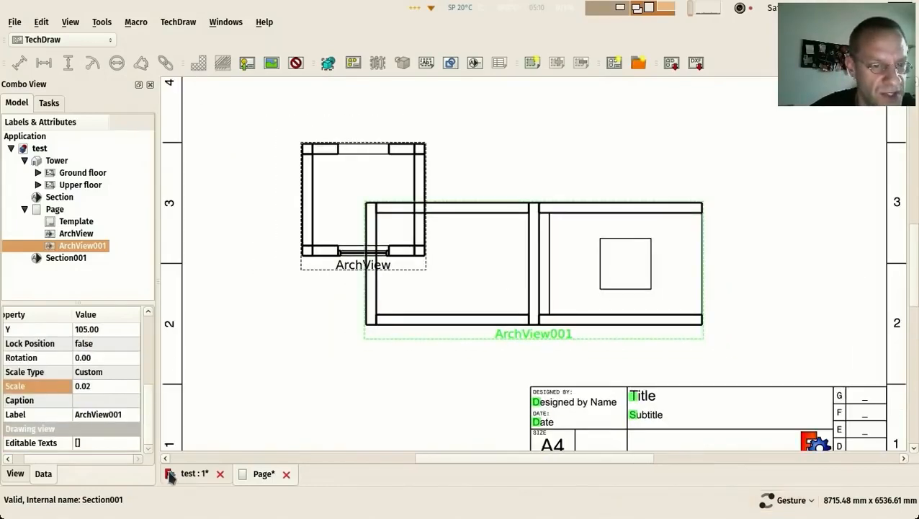
pyautogui.click(101, 358)
pyautogui.write('90')
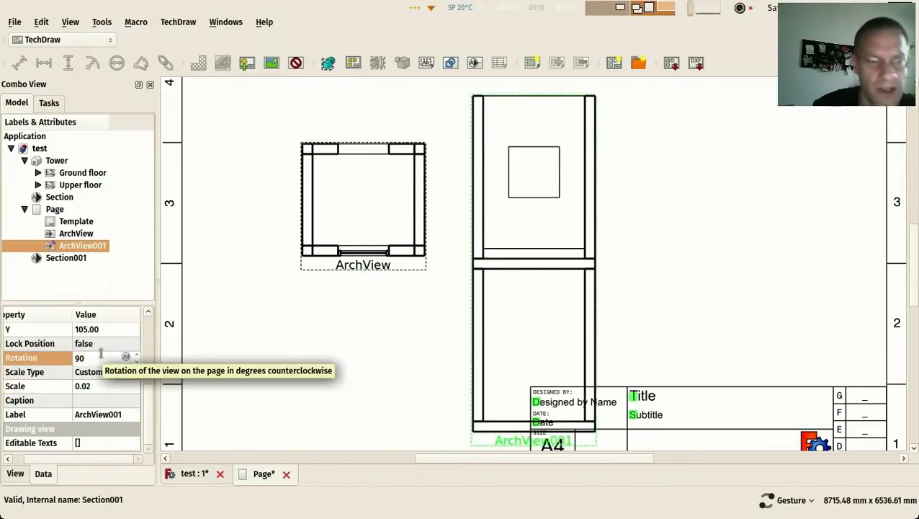
# Set the vertical section view ArchView001's rotation to -90 degrees and move it to about X 215, Y 130, clear of the title block.
pyautogui.press('BackSpace')
pyautogui.write('-')
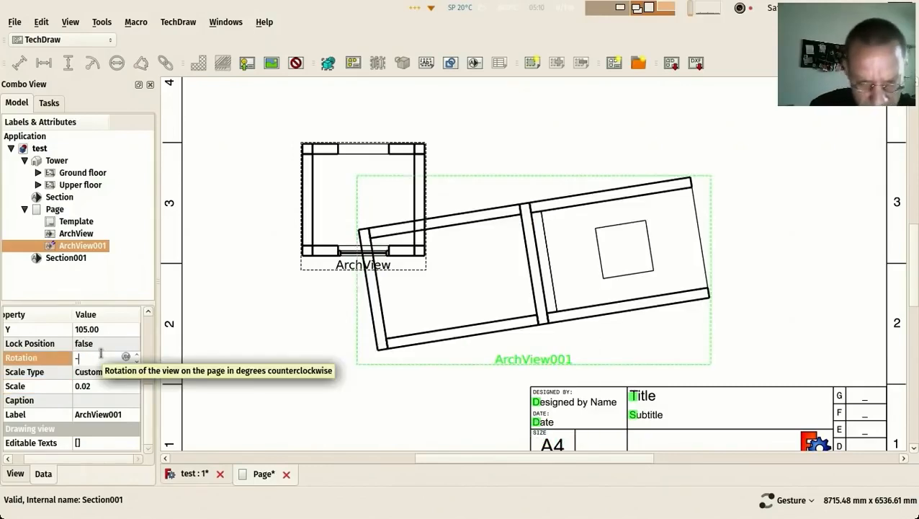
pyautogui.write('90')
pyautogui.click(396, 343)
pyautogui.scroll(-1, 537, 271)
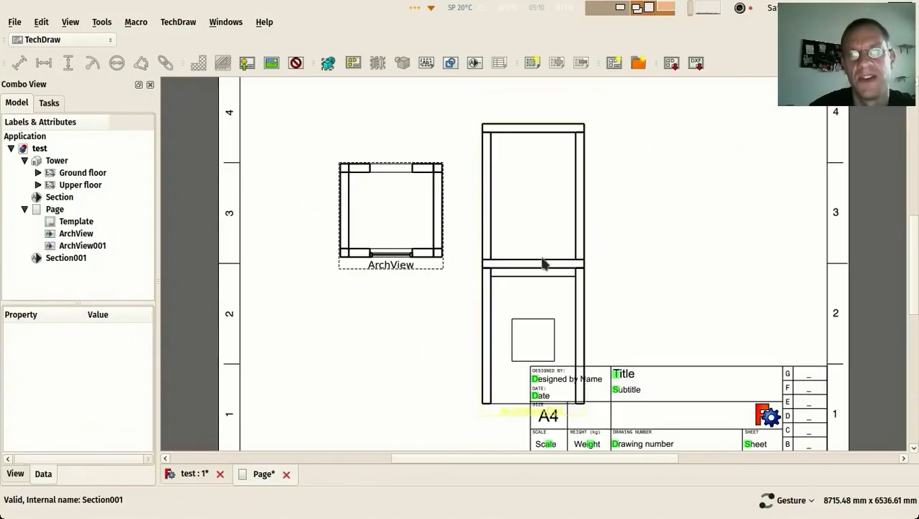
pyautogui.moveTo(550, 273); pyautogui.dragTo(692, 220)
pyautogui.scroll(-1, 567, 239)
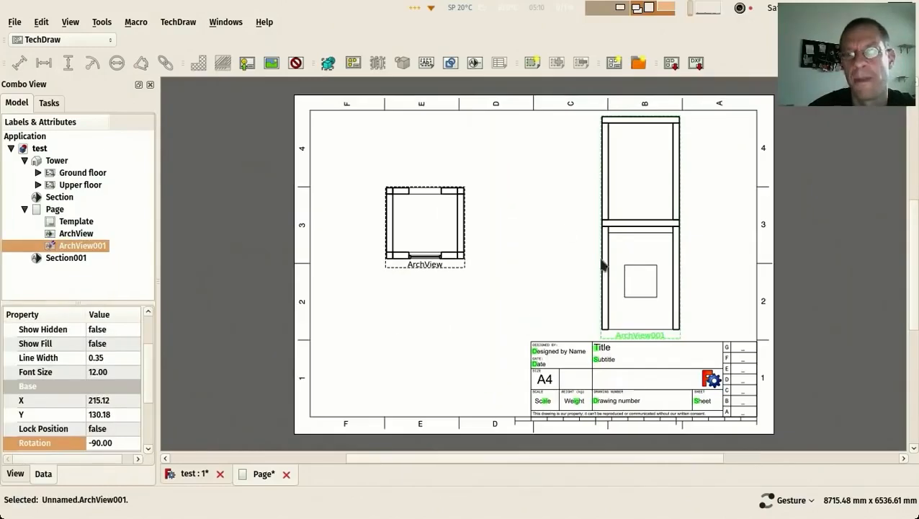
# Return to the 3D model and locate the ground-floor Window in the model tree, checking how it relates to its wall.
pyautogui.click(193, 474)
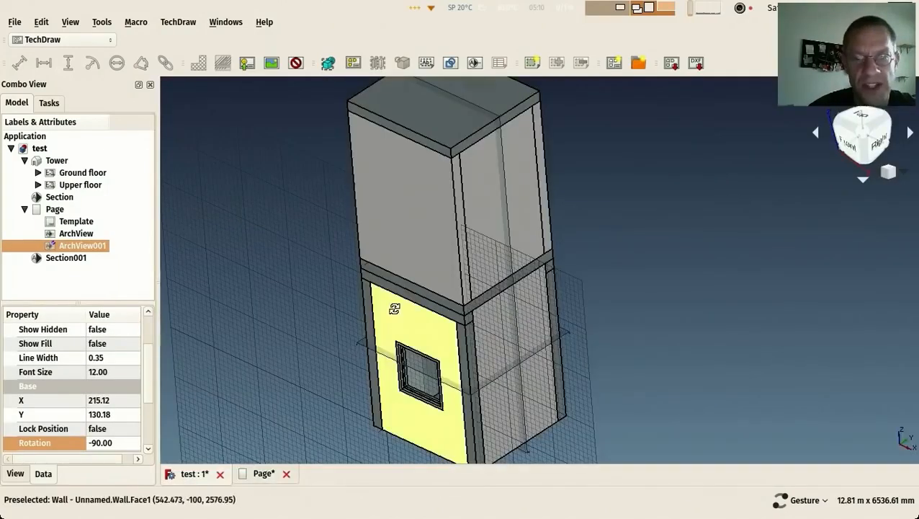
pyautogui.scroll(2, 425, 389)
pyautogui.click(428, 409)
pyautogui.moveTo(663, 354); pyautogui.dragTo(527, 288)
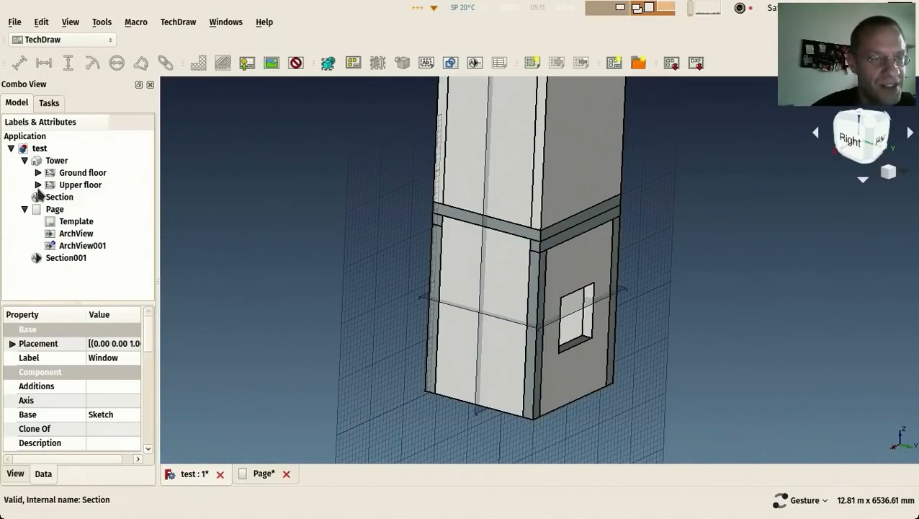
pyautogui.moveTo(353, 311); pyautogui.dragTo(595, 324)
pyautogui.click(349, 383)
pyautogui.rightClick(348, 383)
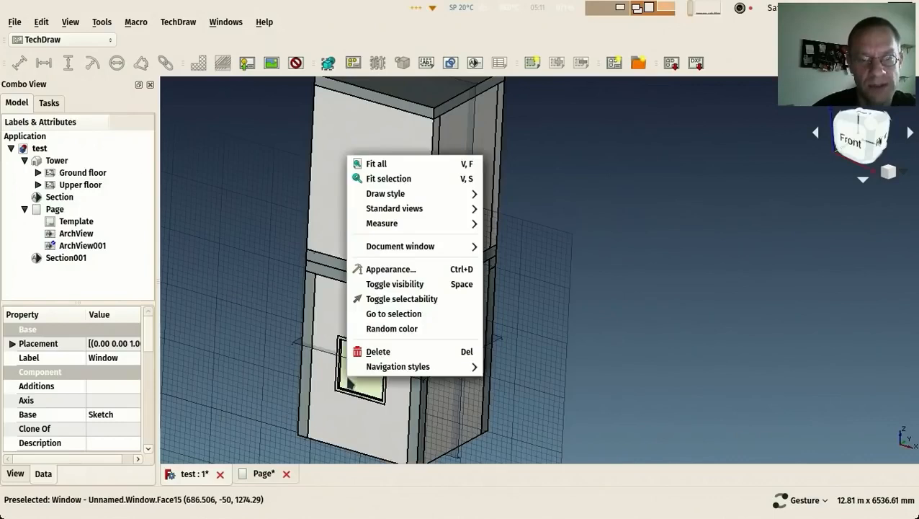
pyautogui.click(395, 314)
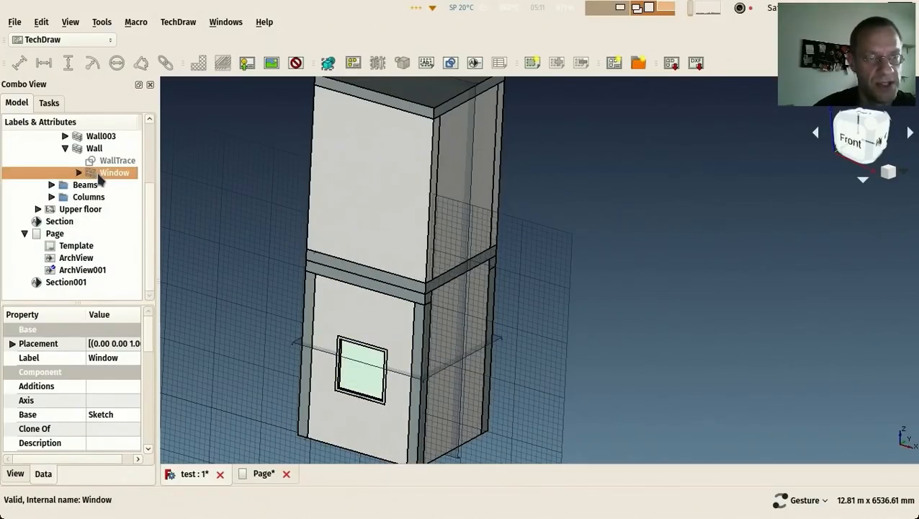
pyautogui.scroll(1, 103, 185)
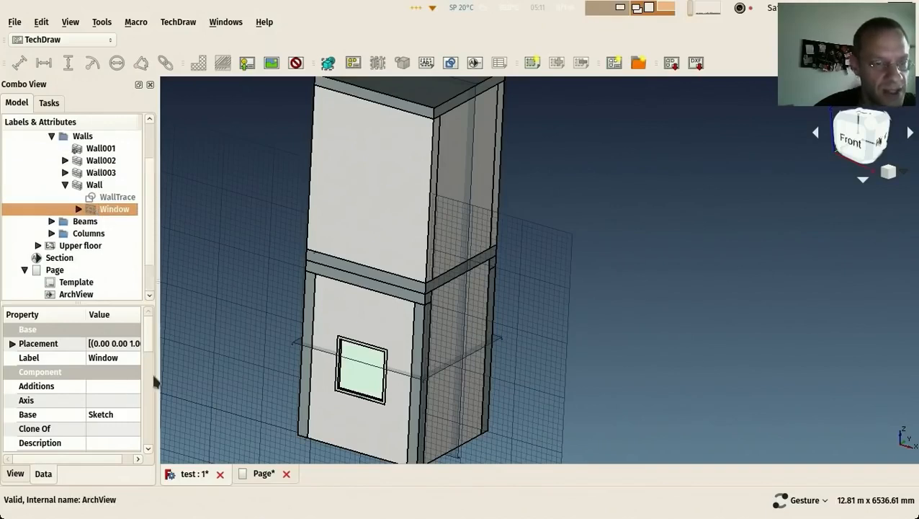
pyautogui.moveTo(147, 336); pyautogui.dragTo(156, 381)
# Delete the ground-floor wall Wall001 with the empty window opening, opposite the wall that holds the window.
pyautogui.moveTo(381, 390); pyautogui.dragTo(587, 265)
pyautogui.click(587, 265)
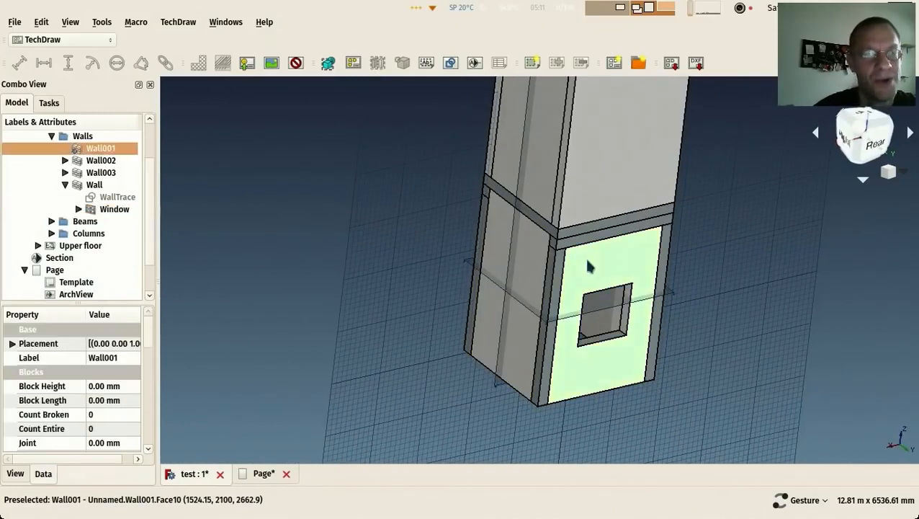
pyautogui.moveTo(454, 272); pyautogui.dragTo(363, 259)
pyautogui.click(359, 214)
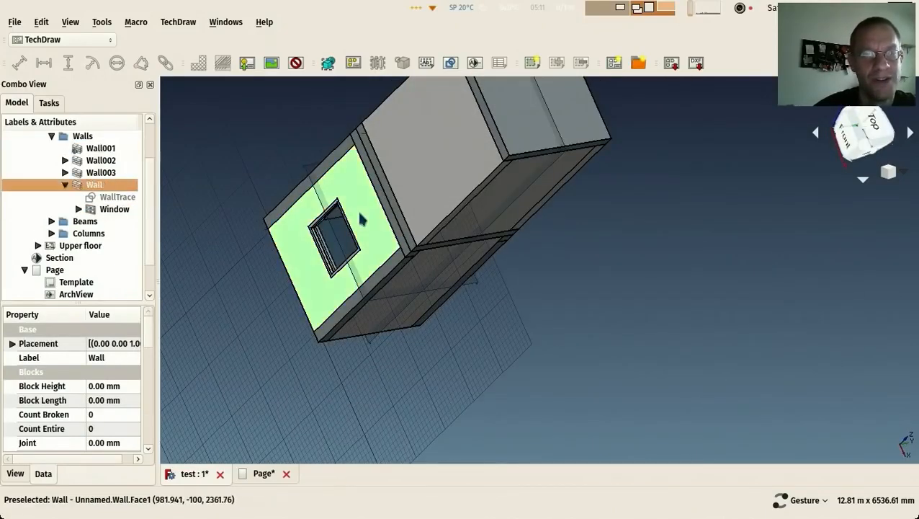
pyautogui.moveTo(517, 299); pyautogui.dragTo(411, 255)
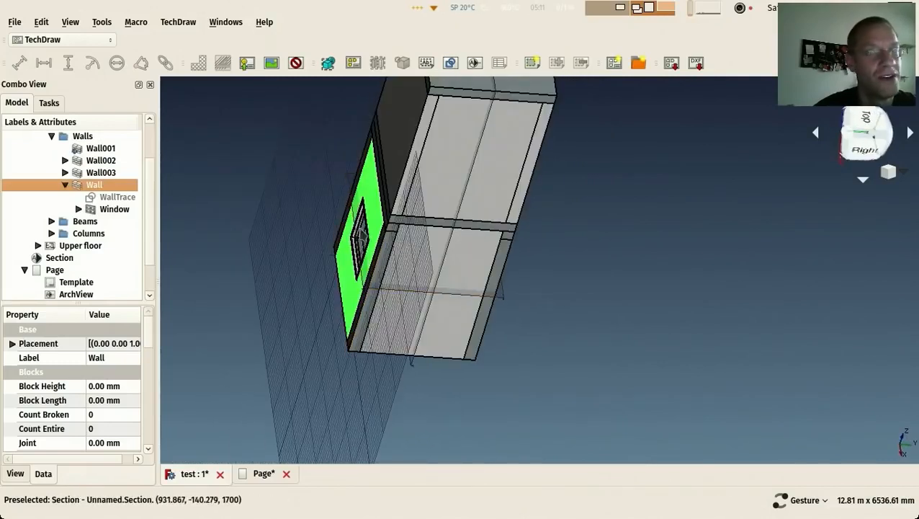
pyautogui.moveTo(412, 362); pyautogui.dragTo(595, 280)
pyautogui.click(591, 278)
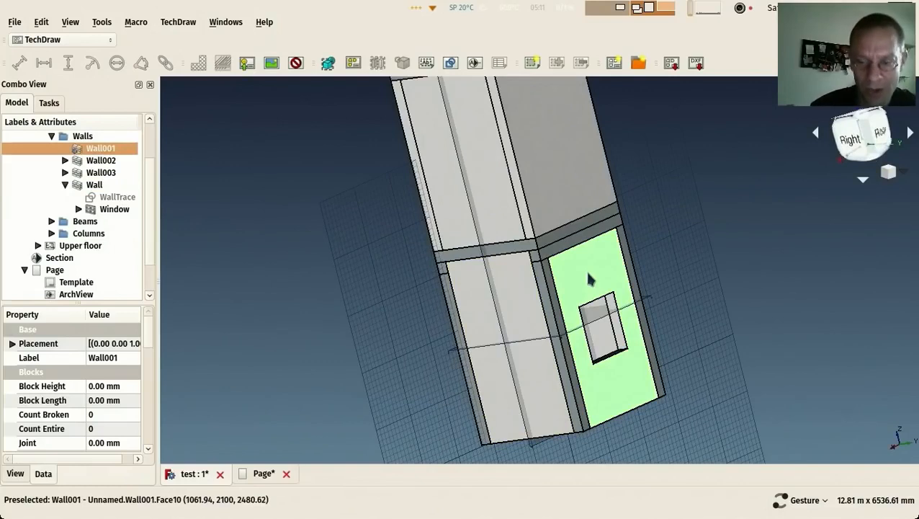
pyautogui.moveTo(589, 280); pyautogui.dragTo(382, 387)
pyautogui.press('Delete')
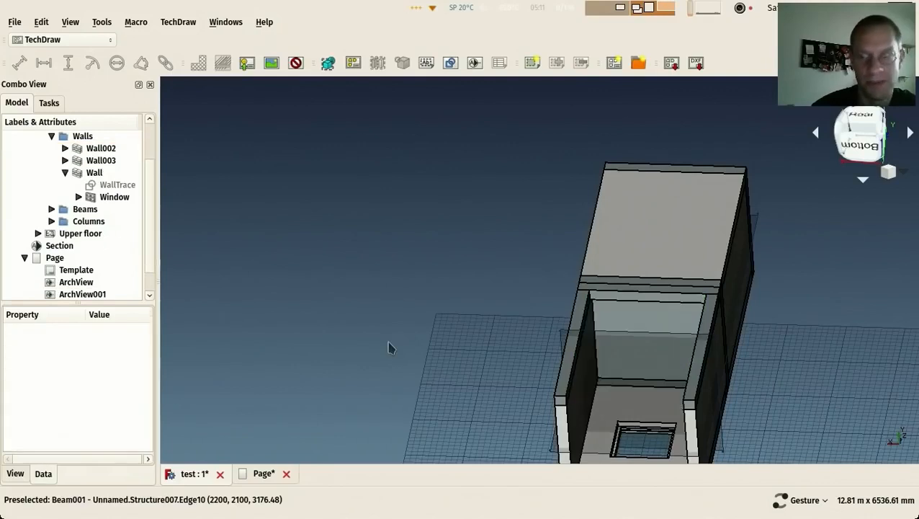
pyautogui.moveTo(456, 314); pyautogui.dragTo(451, 319)
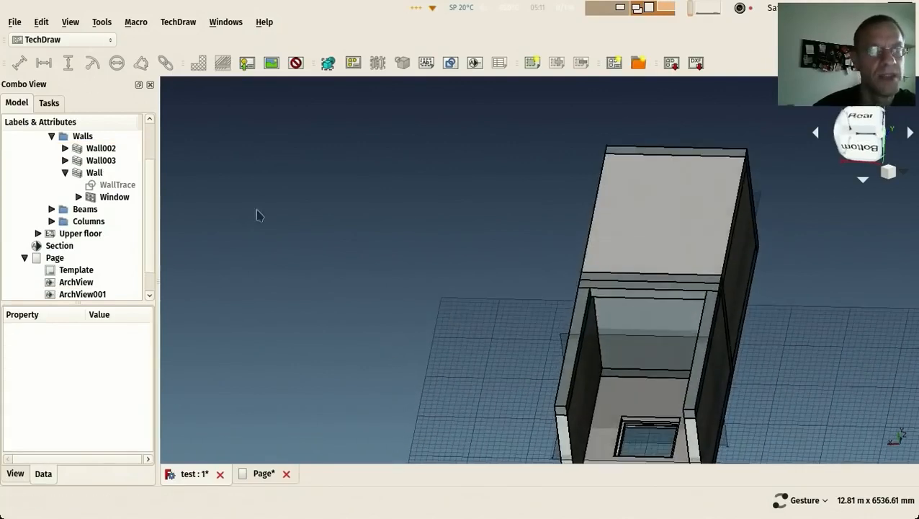
# Switch to the BIM workbench and hide the Upper floor.
pyautogui.click(90, 39)
pyautogui.click(79, 21)
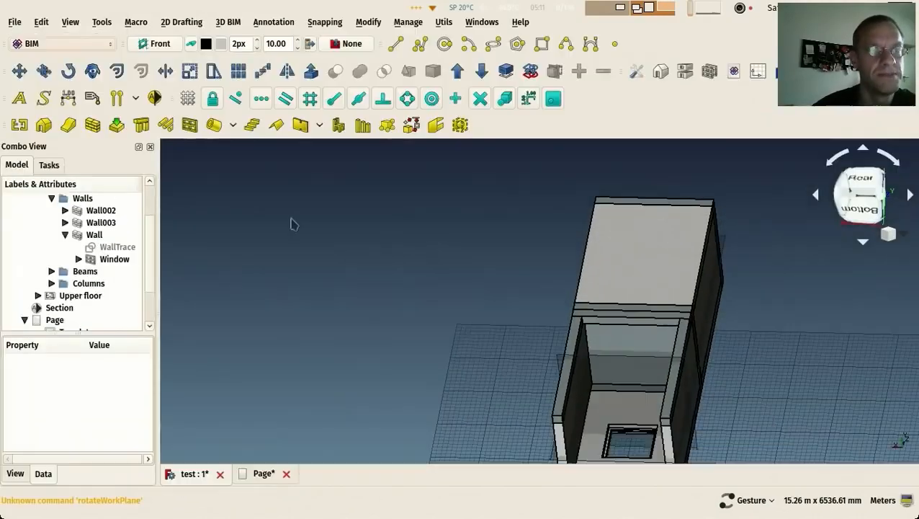
pyautogui.scroll(2, 17, 239)
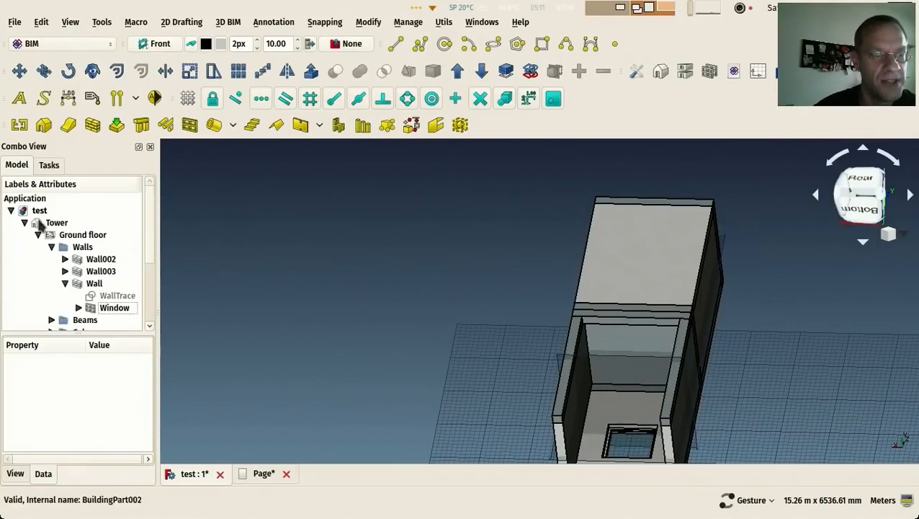
pyautogui.scroll(-2, 49, 238)
pyautogui.click(78, 270)
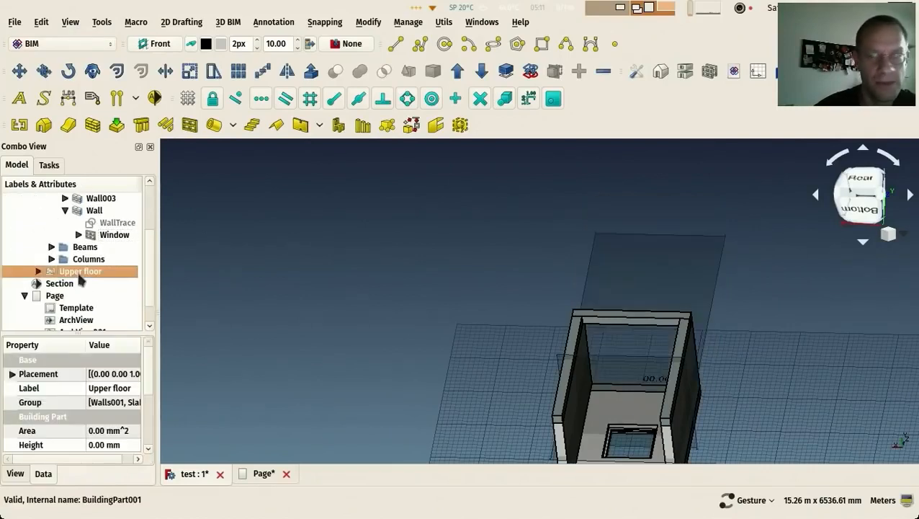
pyautogui.moveTo(411, 289); pyautogui.dragTo(427, 336)
pyautogui.press('2')
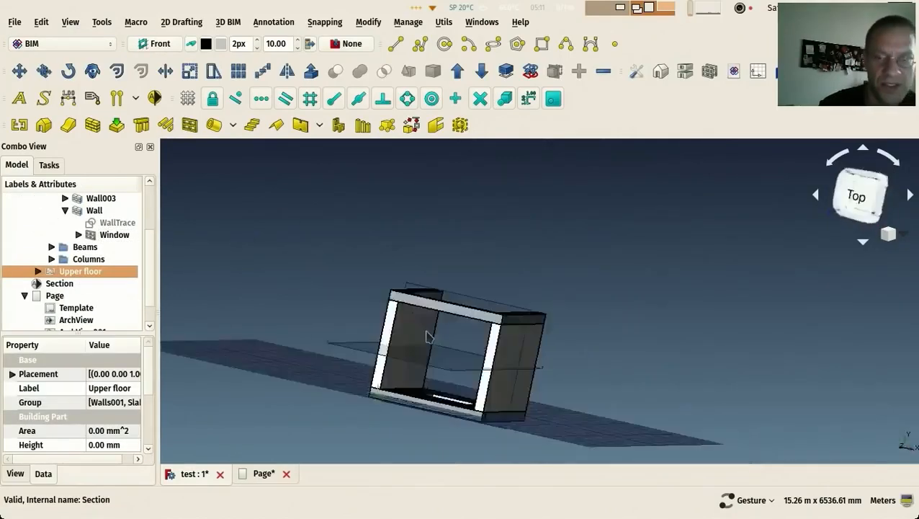
# Hide the rear beam Beam001 above the gap left by the deleted wall.
pyautogui.scroll(4, 427, 334)
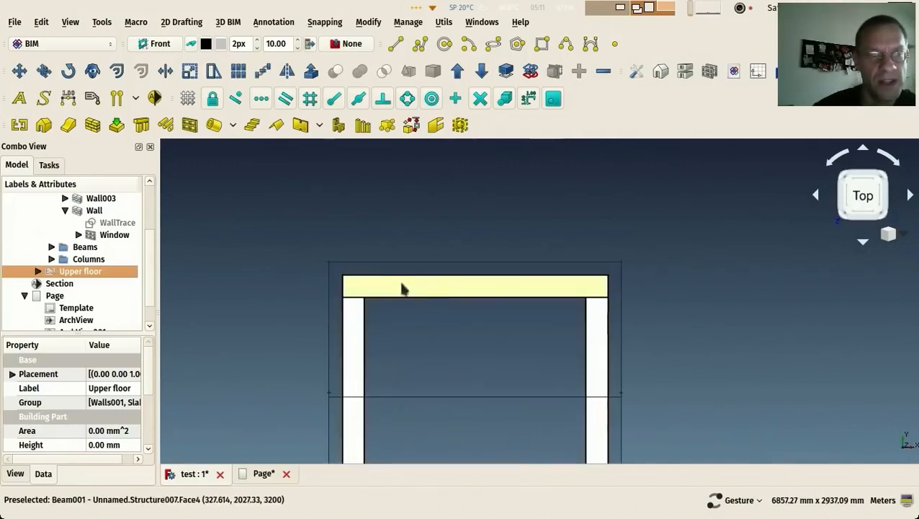
pyautogui.click(408, 293)
pyautogui.press('space')
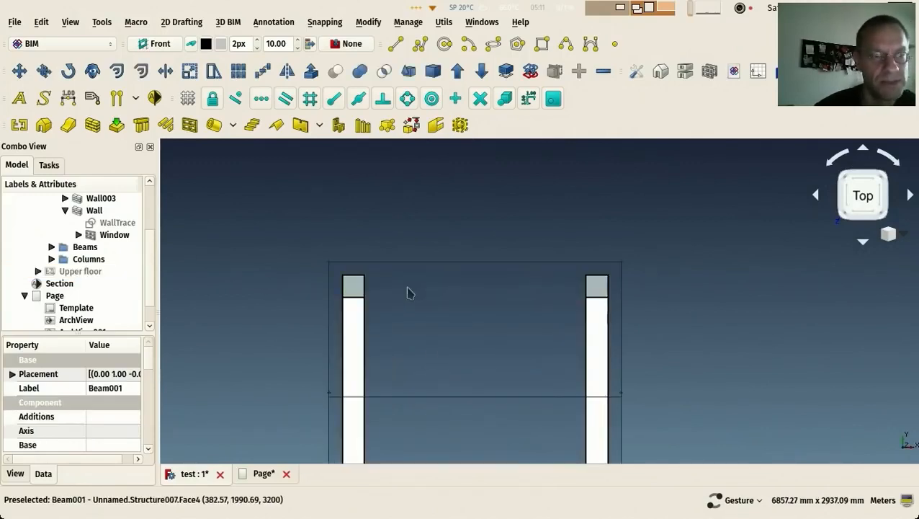
pyautogui.press('space')
pyautogui.rightClick(408, 292)
pyautogui.press('Escape')
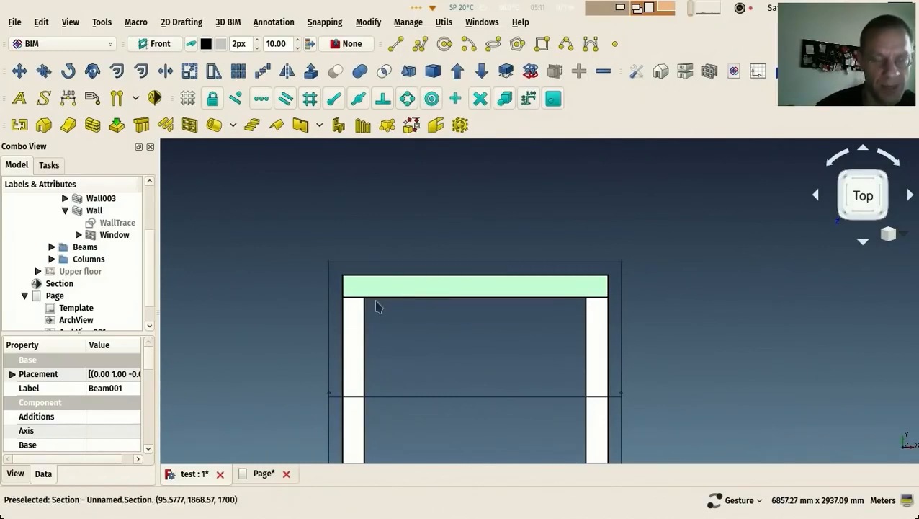
pyautogui.click(51, 247)
pyautogui.rightClick(97, 272)
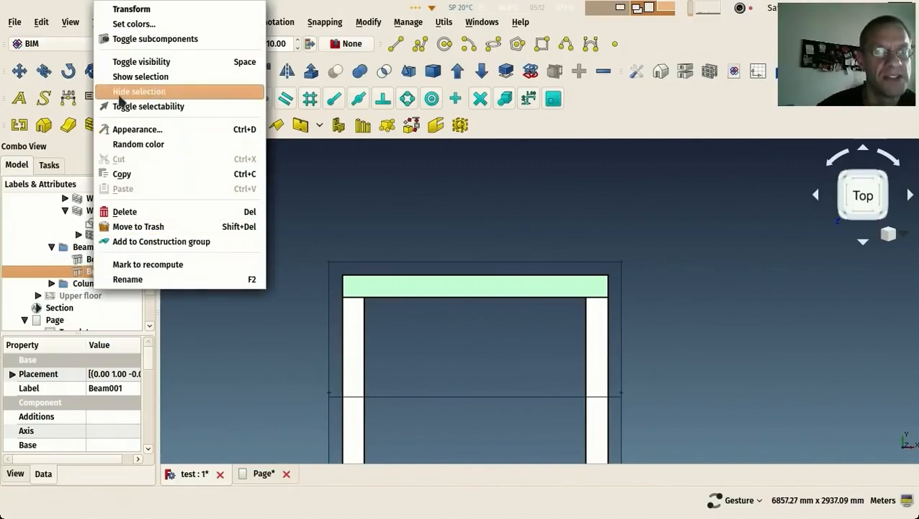
pyautogui.click(154, 98)
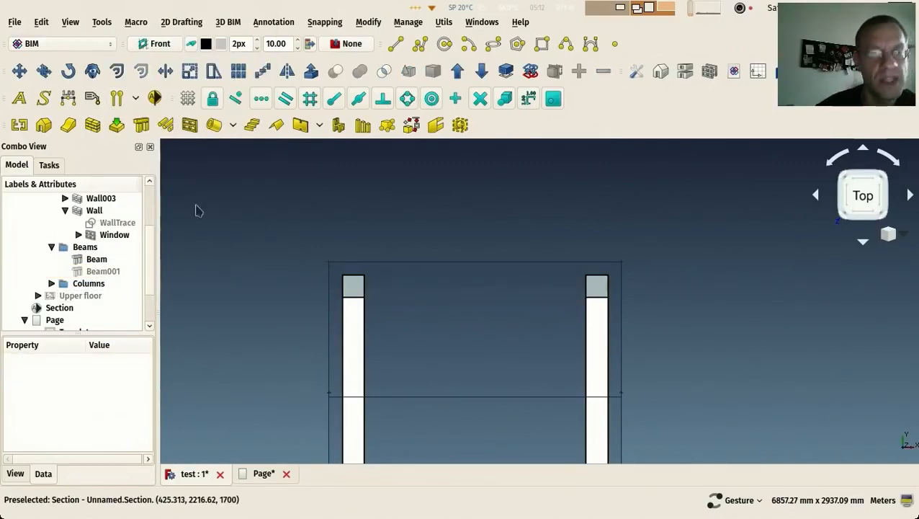
# Set the working plane to XY (top).
pyautogui.click(46, 44)
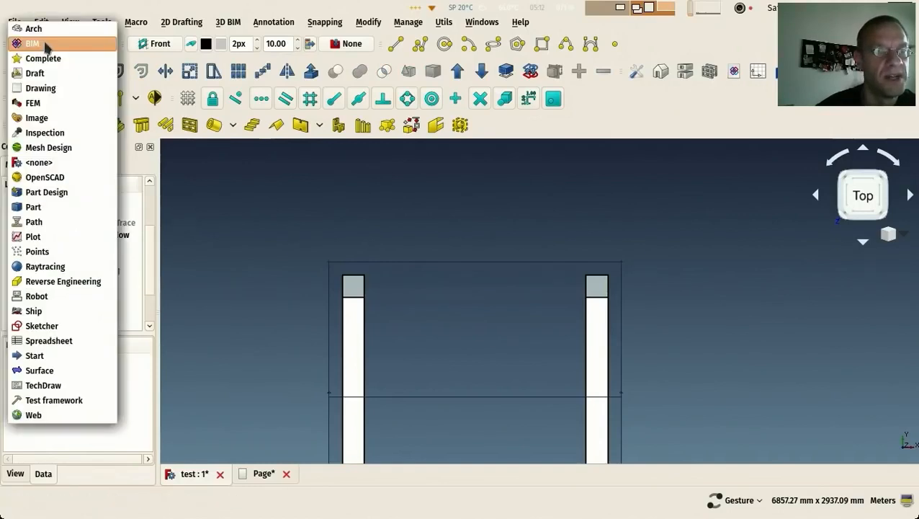
pyautogui.click(138, 46)
pyautogui.click(163, 44)
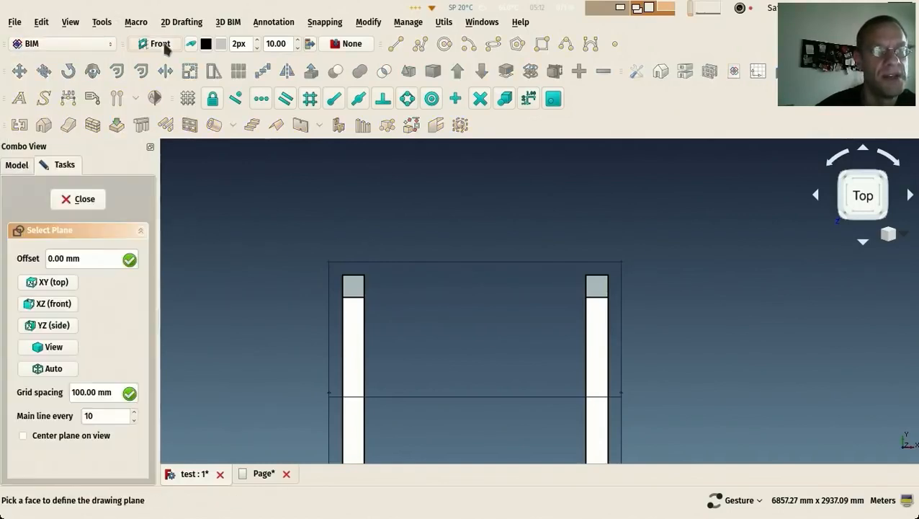
pyautogui.click(60, 282)
pyautogui.scroll(4, 314, 179)
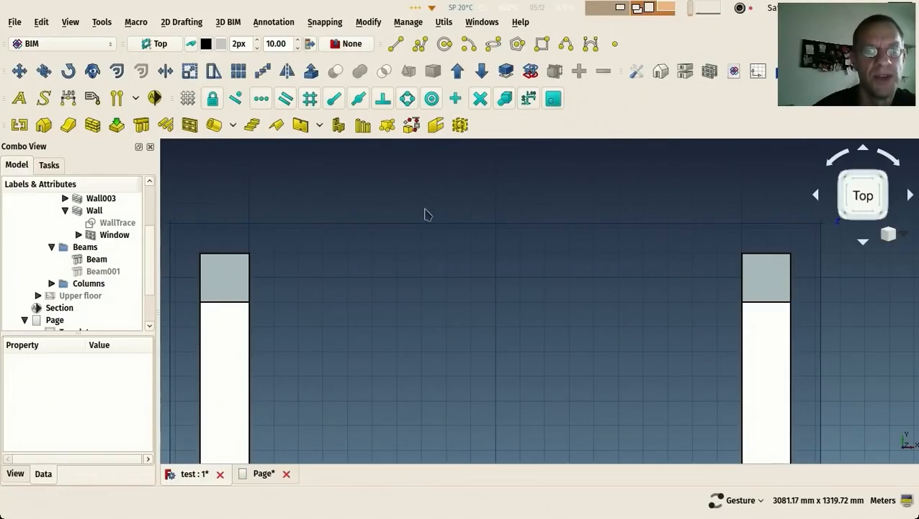
# Draw a left-aligned wall, 200 mm wide and 3000 mm high, between the outer facing corners of the two rear columns.
pyautogui.click(94, 126)
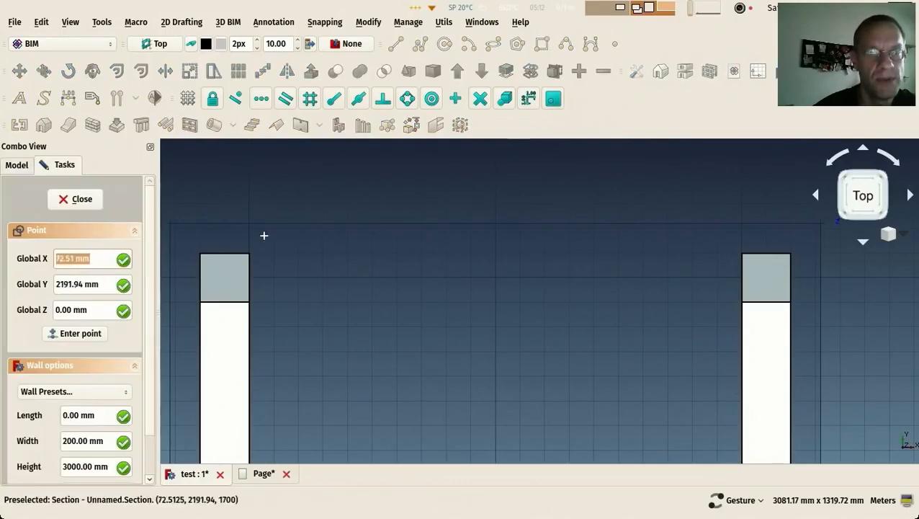
pyautogui.click(247, 256)
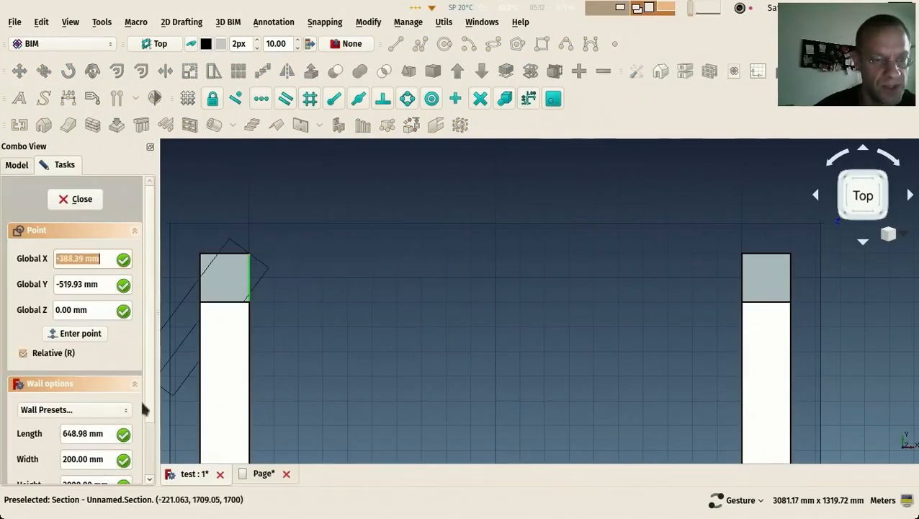
pyautogui.scroll(-1, 155, 467)
pyautogui.scroll(2, 105, 444)
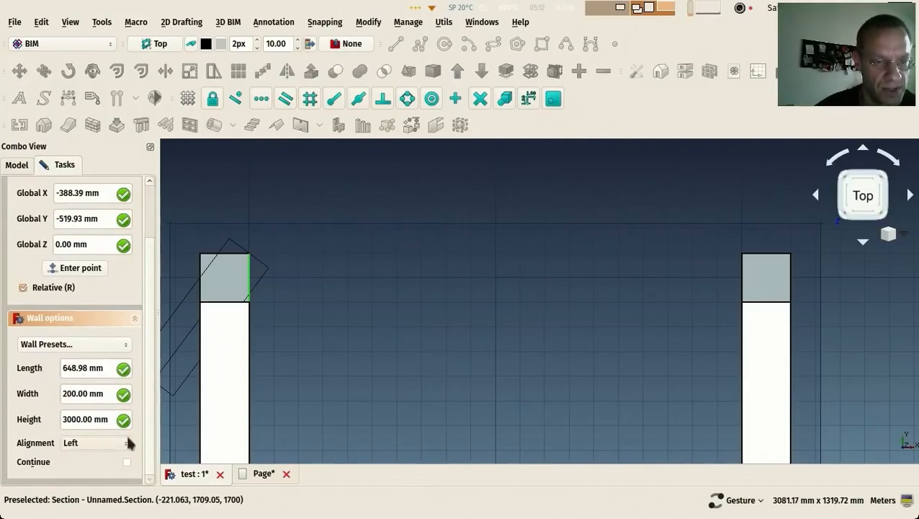
pyautogui.click(742, 253)
pyautogui.moveTo(741, 260); pyautogui.dragTo(615, 261)
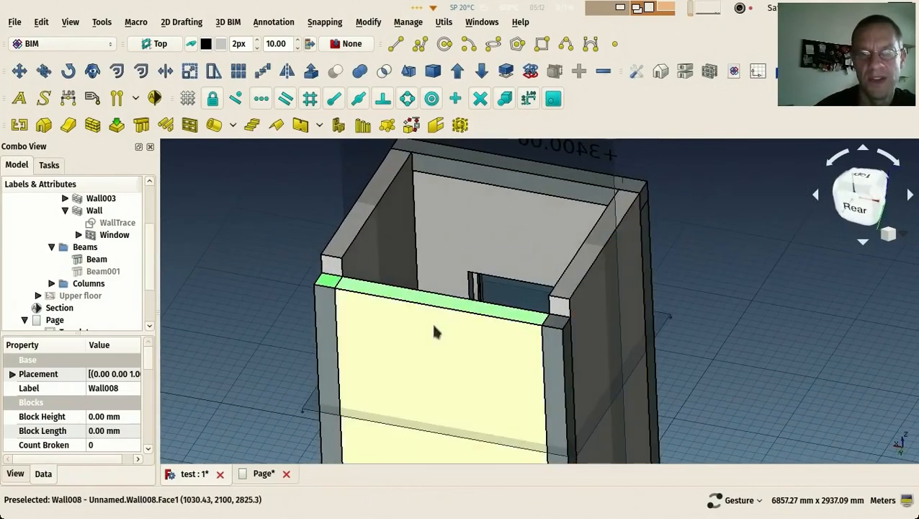
# Move the new rear wall into the Walls group of the Ground floor.
pyautogui.click(441, 322)
pyautogui.scroll(-2, 65, 288)
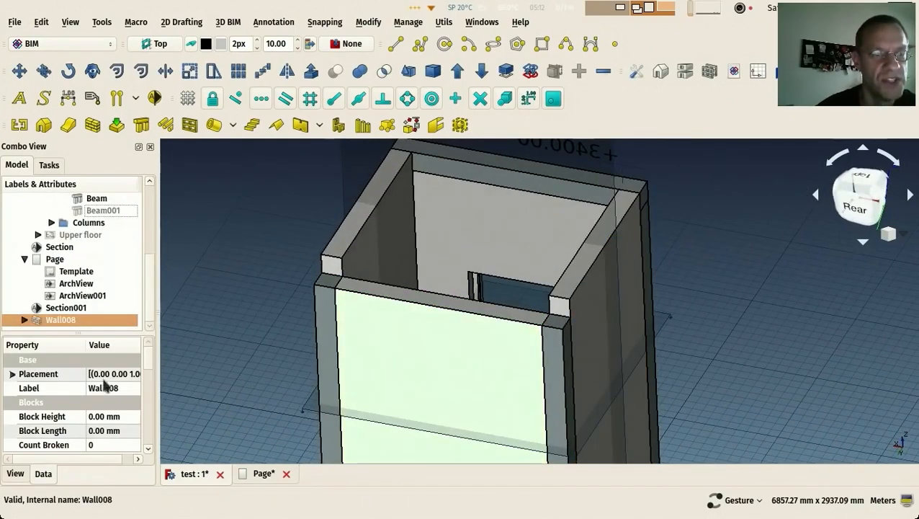
pyautogui.moveTo(93, 333); pyautogui.dragTo(94, 403)
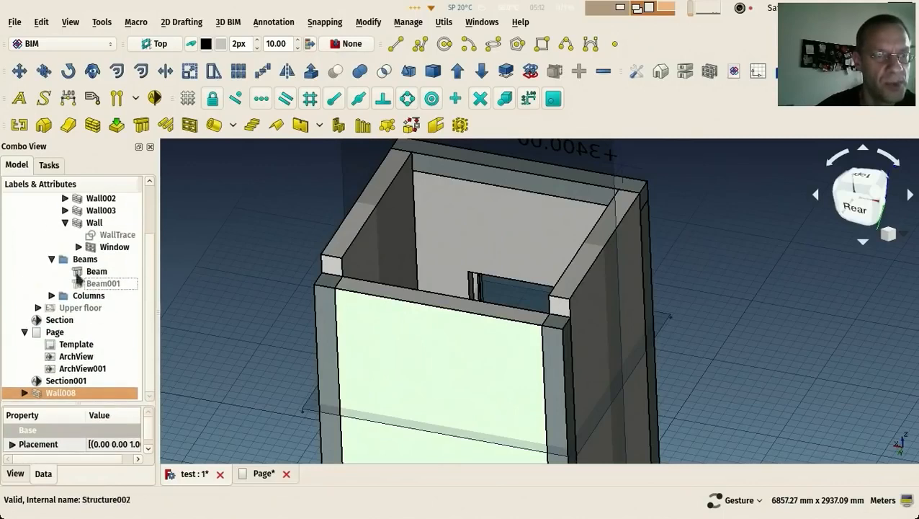
pyautogui.scroll(1, 63, 261)
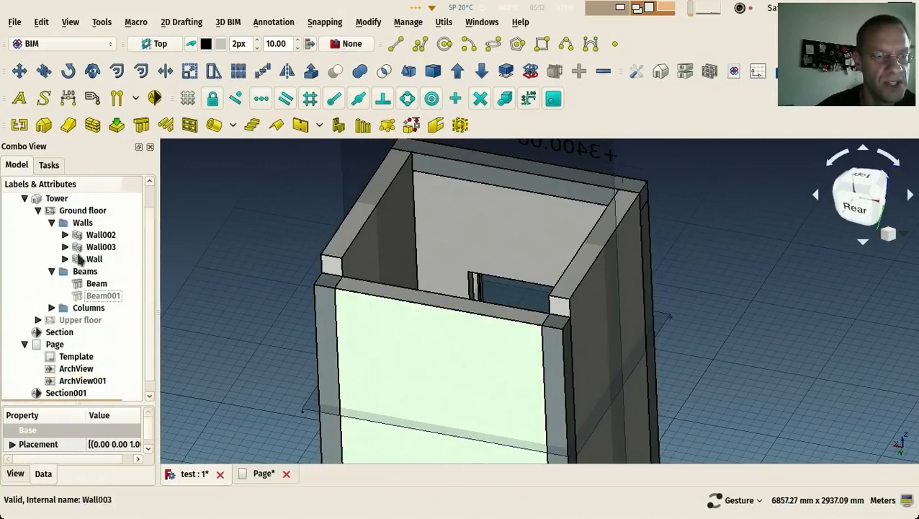
pyautogui.moveTo(41, 398); pyautogui.dragTo(83, 210)
# Show the hidden beam Beam001 and the Upper floor again.
pyautogui.moveTo(585, 296); pyautogui.dragTo(264, 304)
pyautogui.click(101, 296)
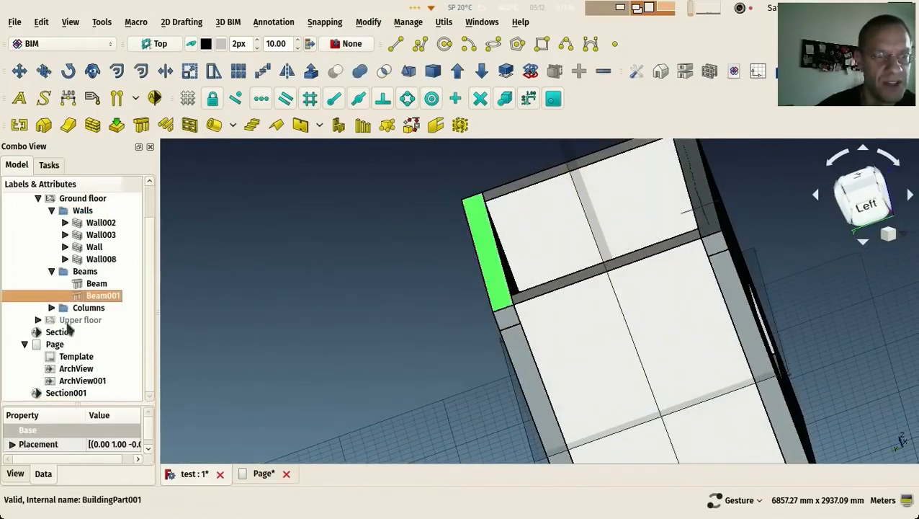
pyautogui.click(68, 320)
pyautogui.scroll(2, 546, 345)
pyautogui.moveTo(546, 344)
pyautogui.mouseDown()
pyautogui.moveTo(417, 386)
pyautogui.moveTo(486, 397)
pyautogui.mouseUp()
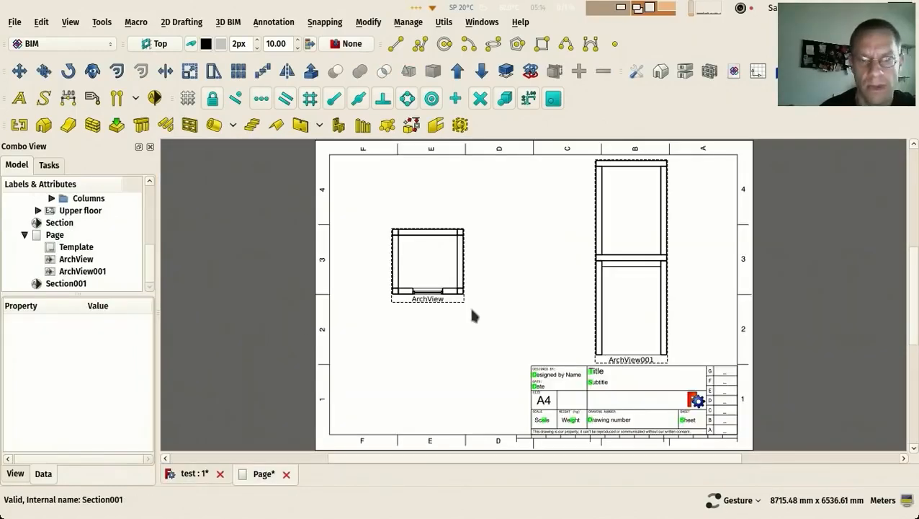
# Move the vertical section view closer to the floor plan, and duplicate its section plane Section001 without copying the dependent objects.
pyautogui.moveTo(631, 262); pyautogui.dragTo(565, 261)
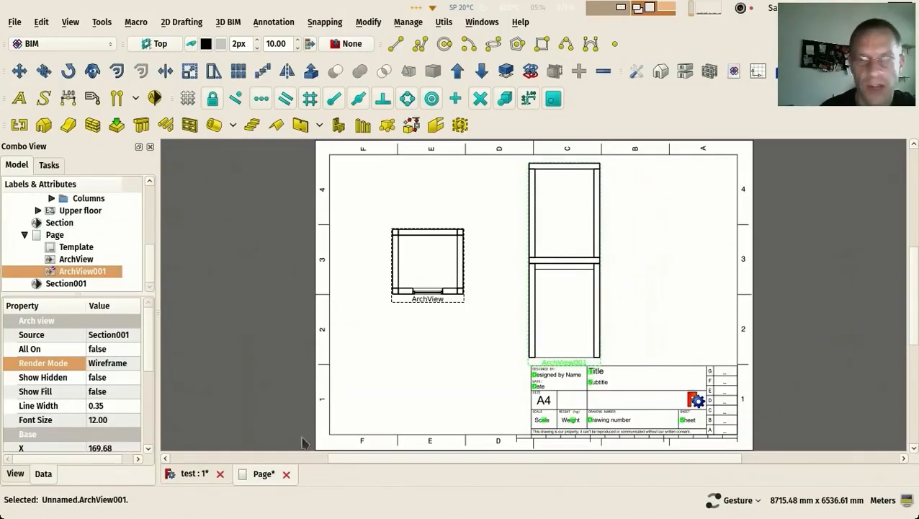
pyautogui.click(204, 473)
pyautogui.scroll(-2, 404, 389)
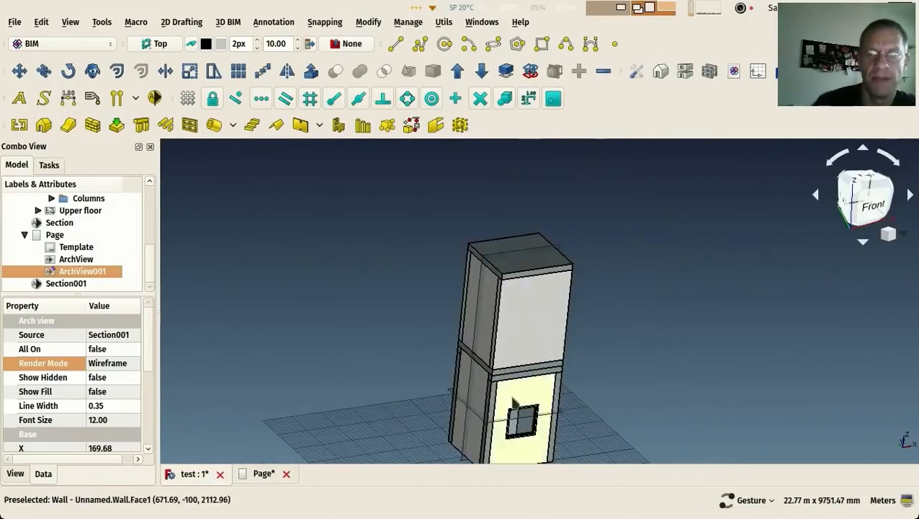
pyautogui.scroll(2, 518, 416)
pyautogui.click(483, 320)
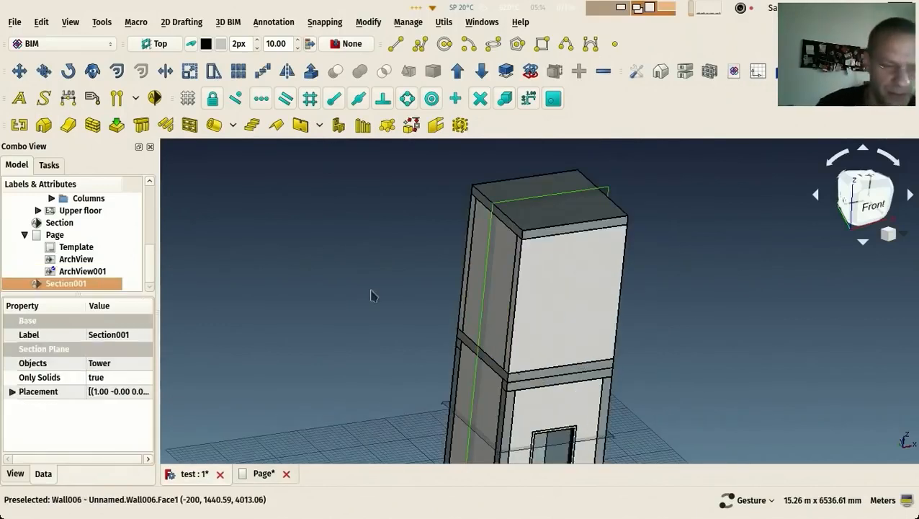
pyautogui.press('2')
pyautogui.scroll(2, 392, 328)
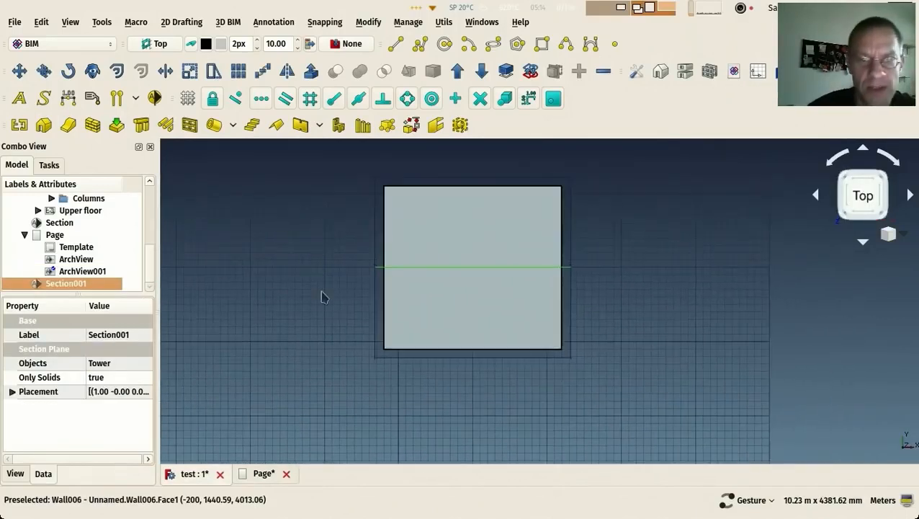
pyautogui.hotkey('ctrl', 'c')
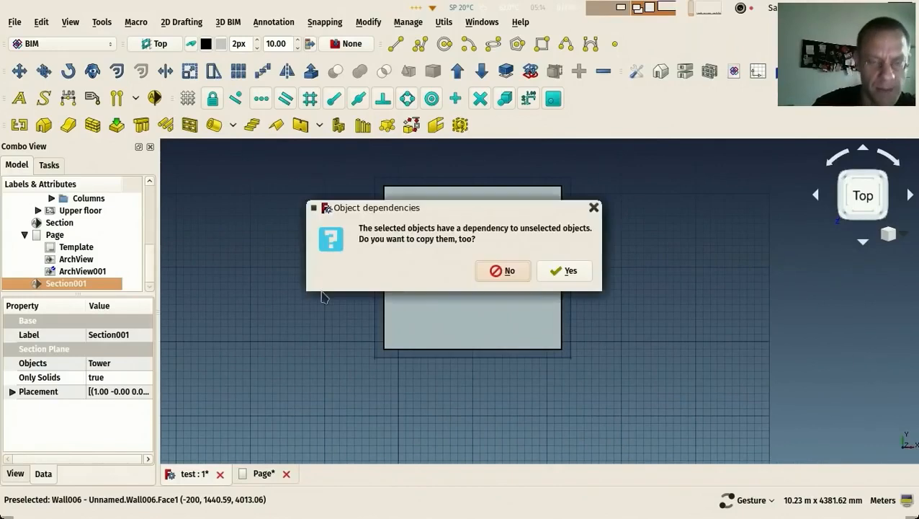
pyautogui.click(504, 271)
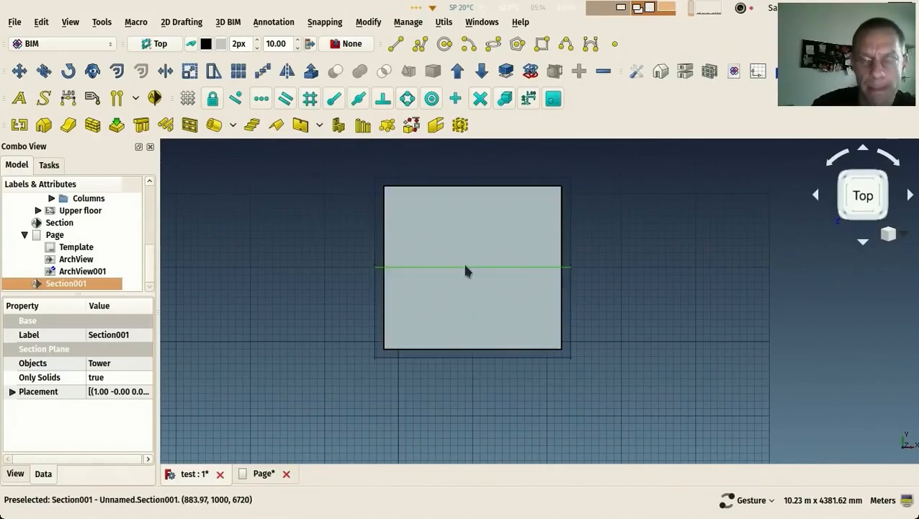
pyautogui.hotkey('ctrl', 'v')
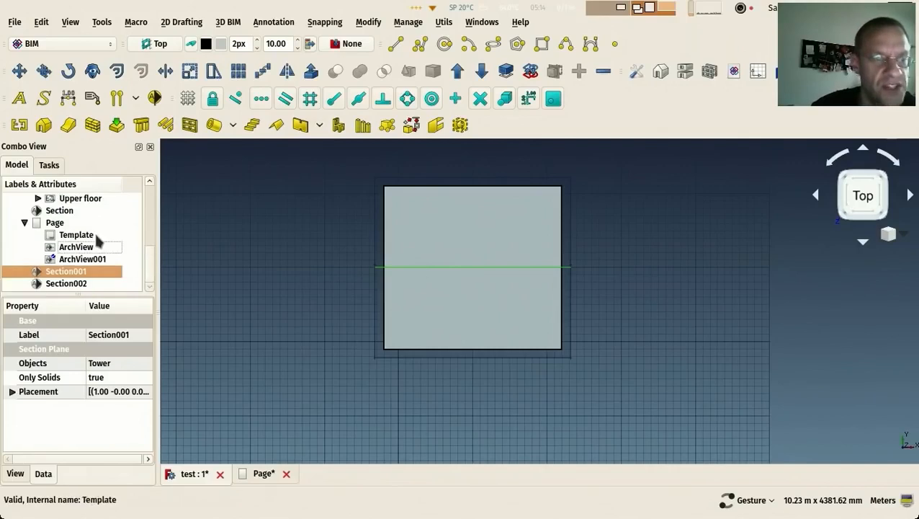
# Move the copied section plane Section002 about 1500 mm along negative Y, out in front of the window wall.
pyautogui.click(81, 284)
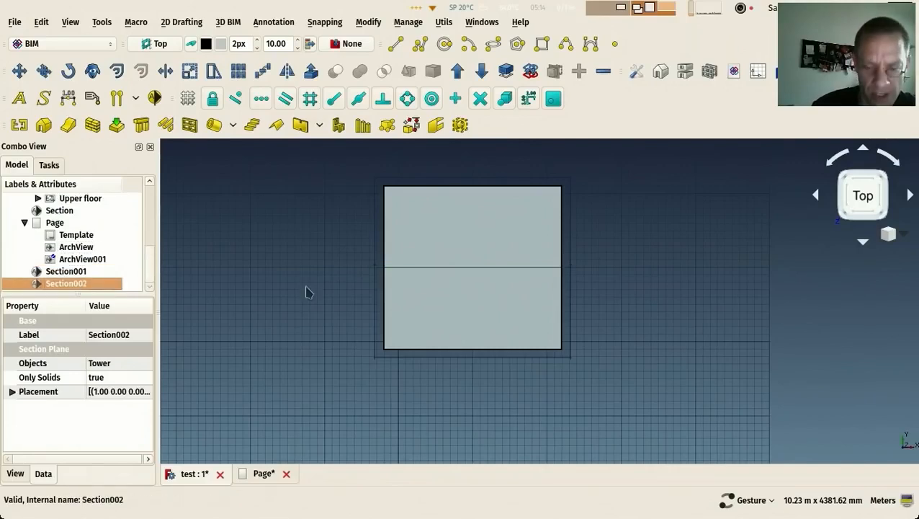
pyautogui.press('m')
pyautogui.press('v')
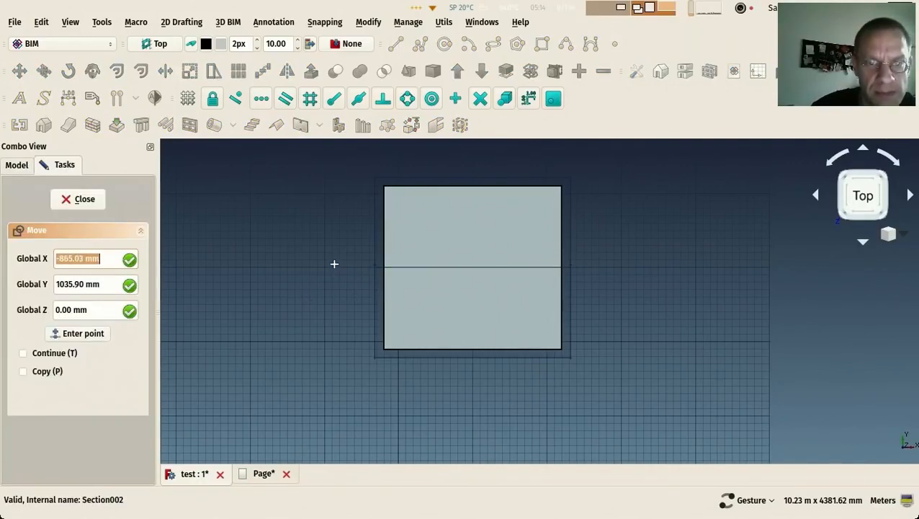
pyautogui.click(340, 267)
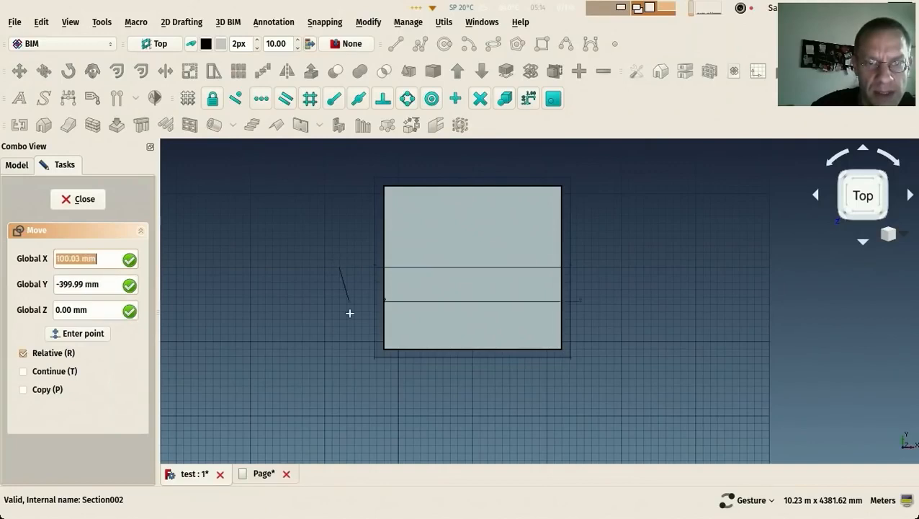
pyautogui.click(339, 376)
pyautogui.moveTo(339, 376); pyautogui.dragTo(240, 273)
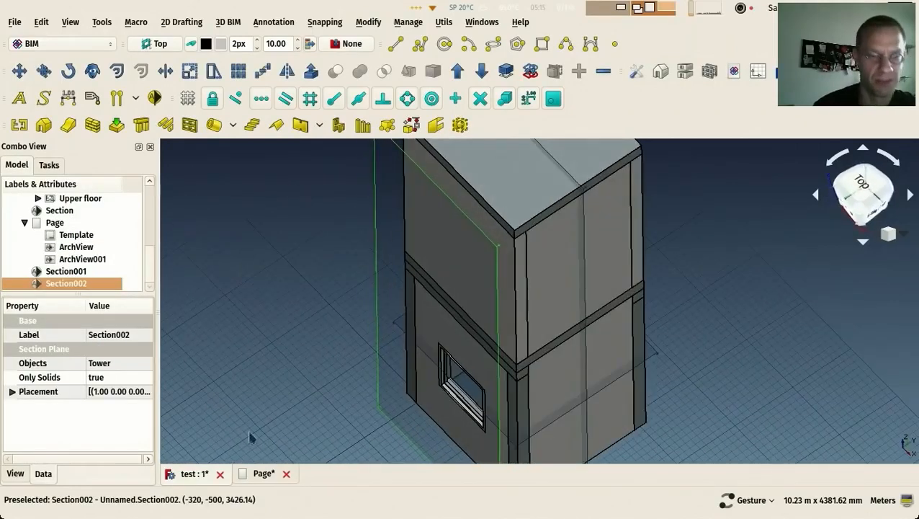
# Insert a TechDraw view of section plane Section002 on the drawing page.
pyautogui.click(268, 475)
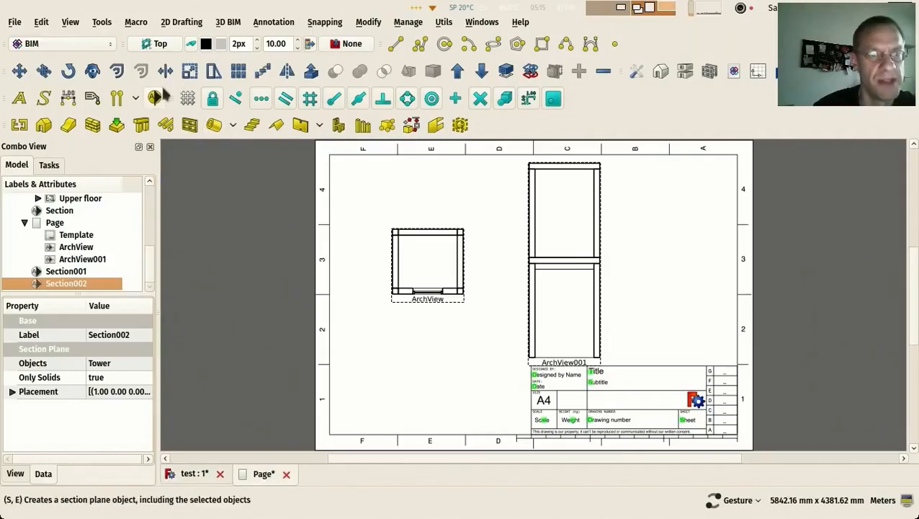
pyautogui.click(110, 45)
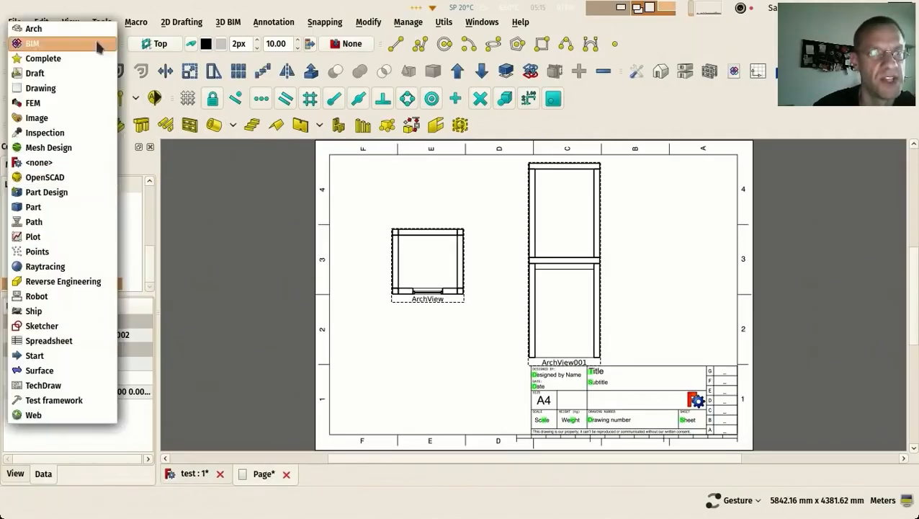
pyautogui.click(77, 388)
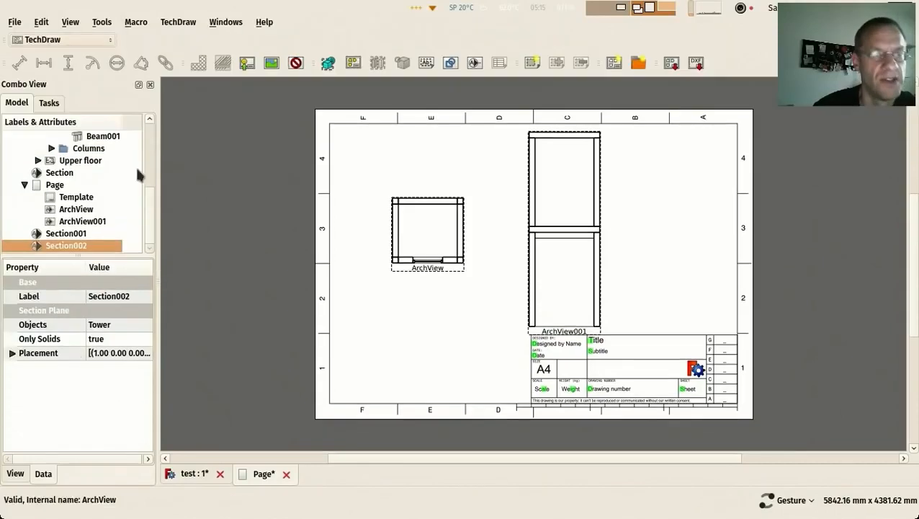
pyautogui.click(473, 63)
pyautogui.scroll(-6, 404, 278)
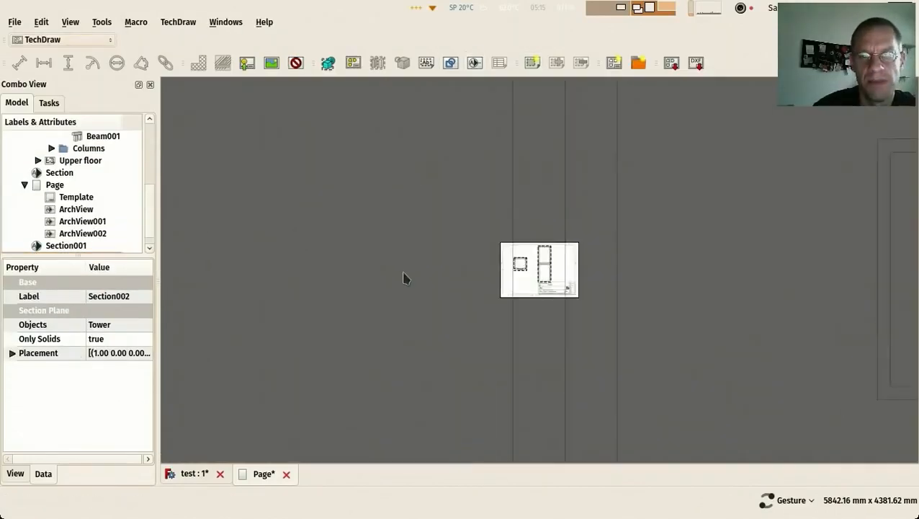
pyautogui.scroll(5, 361, 263)
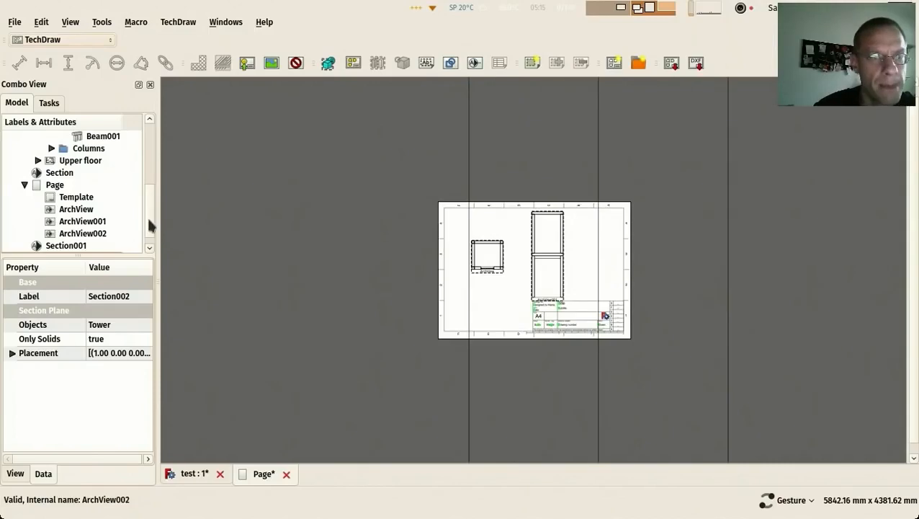
pyautogui.scroll(-1, 149, 224)
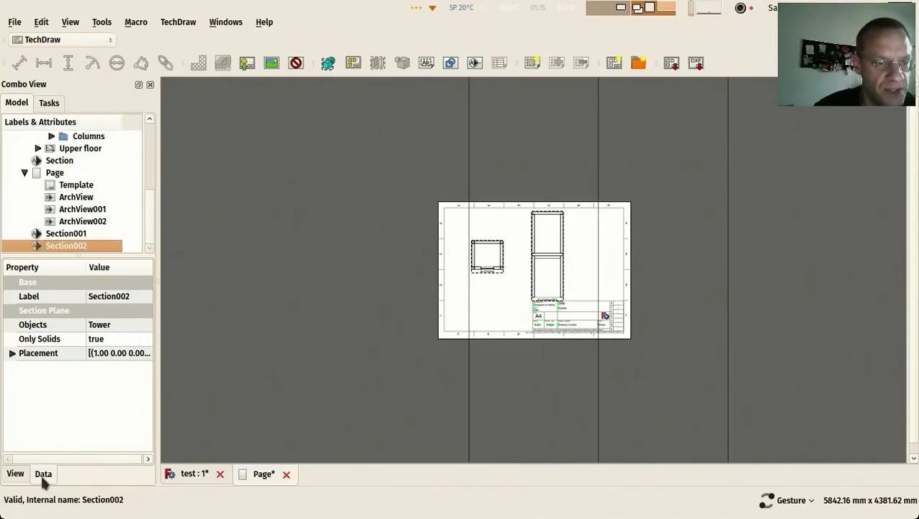
# Set the scale of the new view ArchView002 to 0.02.
pyautogui.click(15, 473)
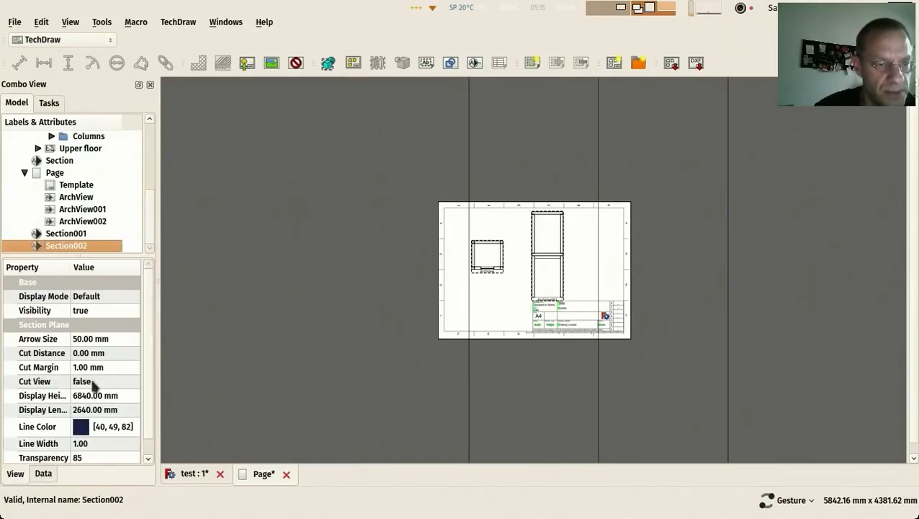
pyautogui.click(75, 222)
pyautogui.click(43, 474)
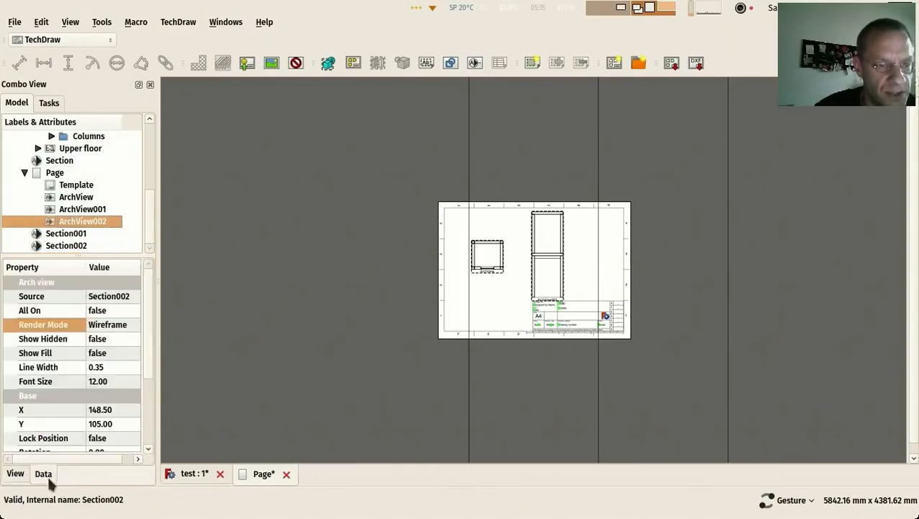
pyautogui.moveTo(150, 371); pyautogui.dragTo(153, 404)
pyautogui.click(111, 425)
pyautogui.write('00')
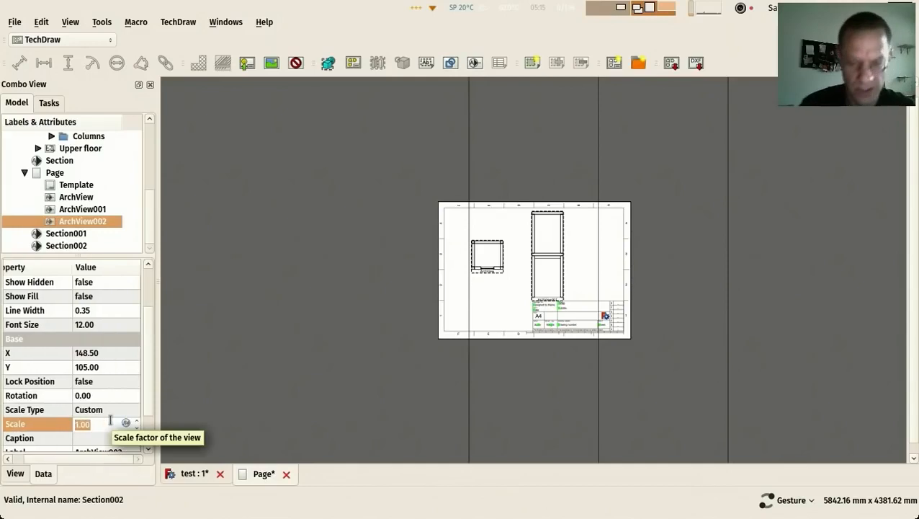
pyautogui.write('.02')
pyautogui.press('Return')
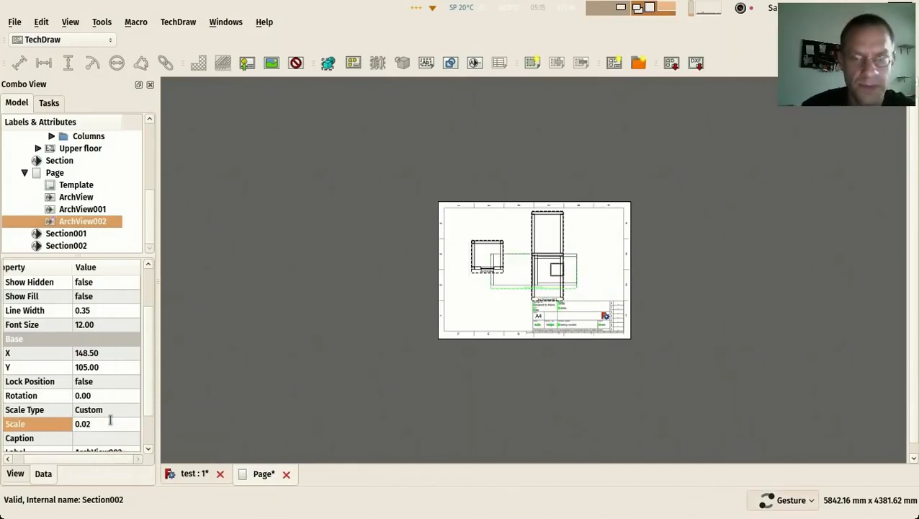
# Set the rotation of ArchView002 to -90 degrees so the elevation stands upright.
pyautogui.click(111, 395)
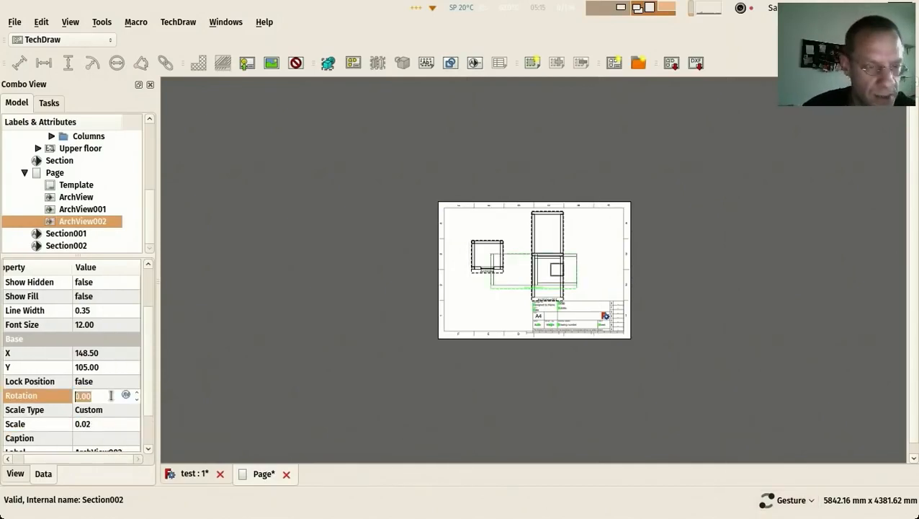
pyautogui.write('-90')
pyautogui.press('Return')
pyautogui.scroll(3, 636, 208)
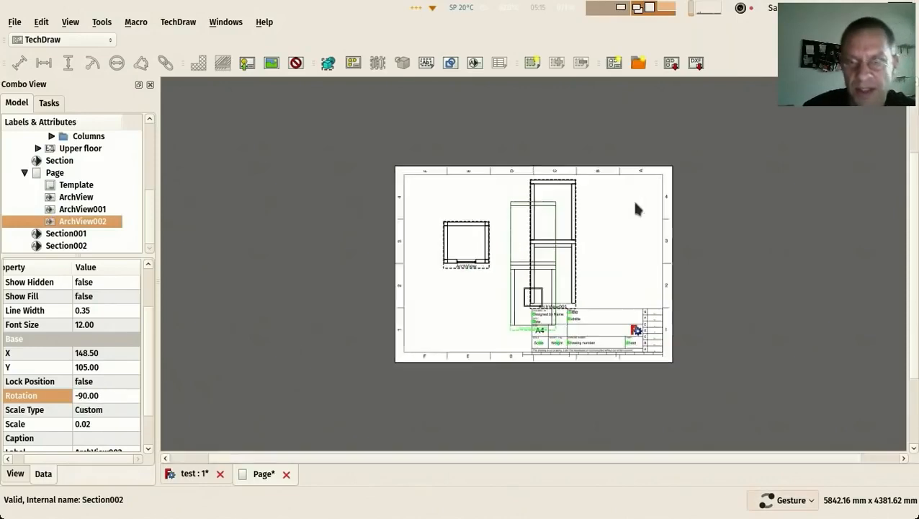
# Place the front elevation beside the vertical section, above the title block and aligned with the section's height.
pyautogui.moveTo(525, 201); pyautogui.dragTo(611, 175)
pyautogui.click(506, 150)
pyautogui.scroll(2, 593, 298)
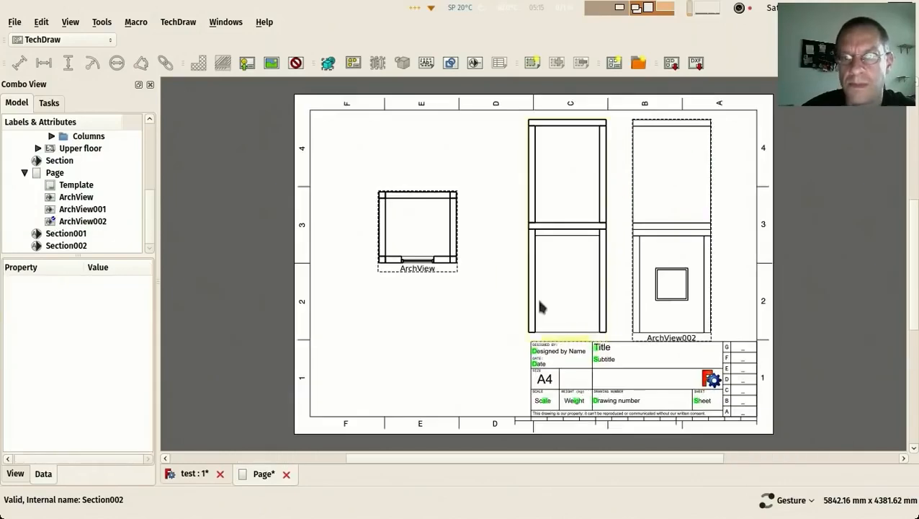
pyautogui.rightClick(383, 312)
pyautogui.click(238, 320)
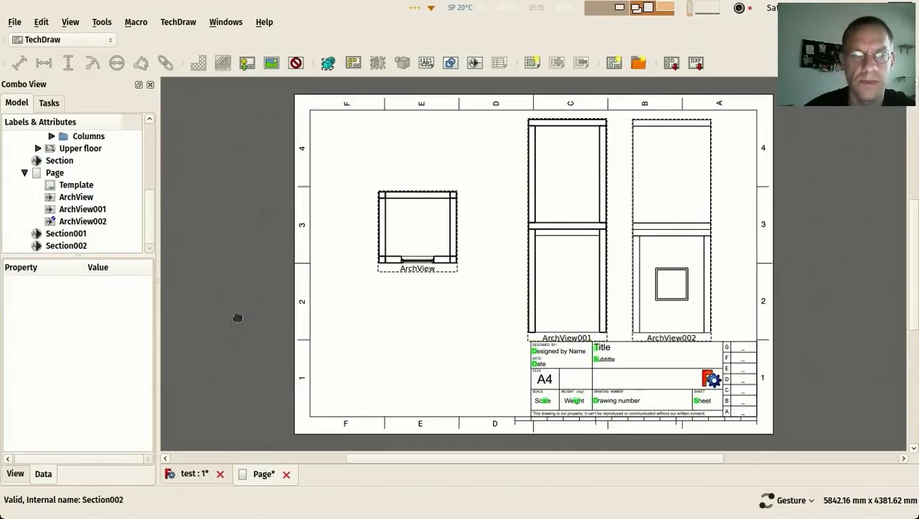
# Return to the 3D model of the tower and switch to the BIM workbench.
pyautogui.click(209, 476)
pyautogui.scroll(-5, 281, 422)
pyautogui.click(263, 473)
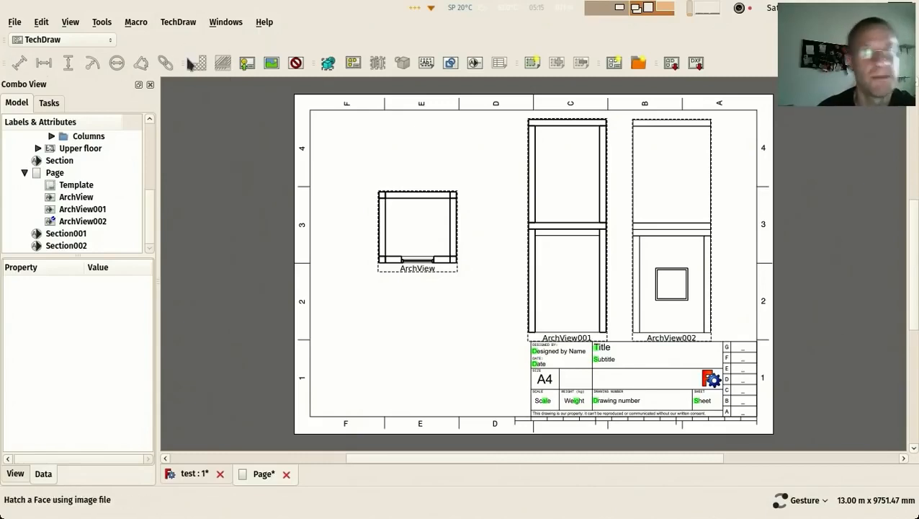
pyautogui.click(206, 477)
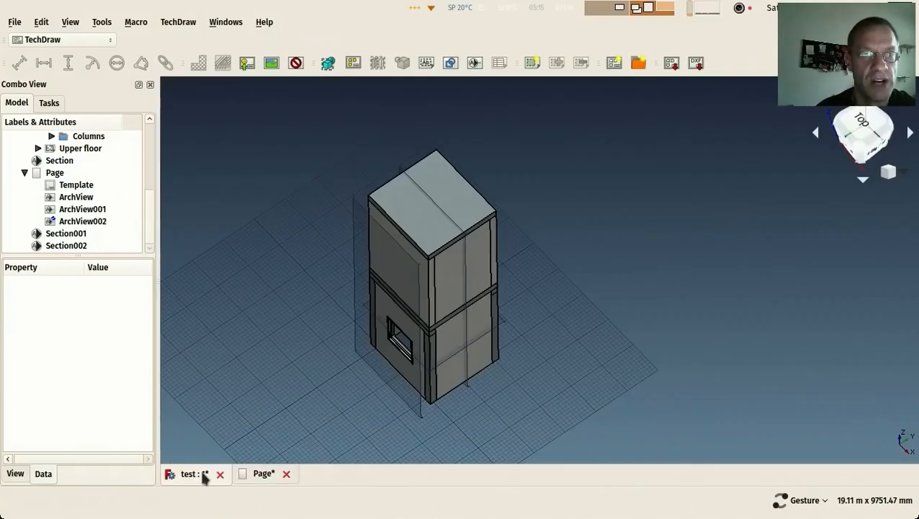
pyautogui.click(66, 41)
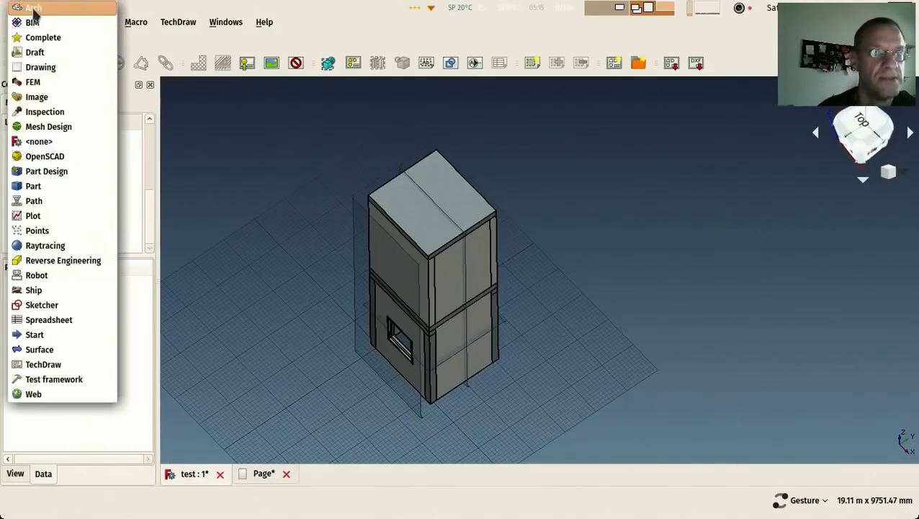
pyautogui.click(33, 22)
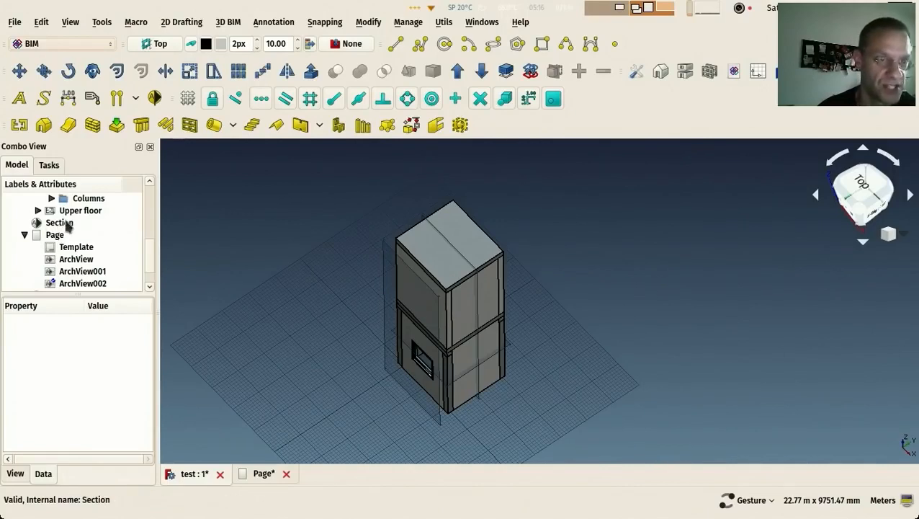
pyautogui.click(253, 479)
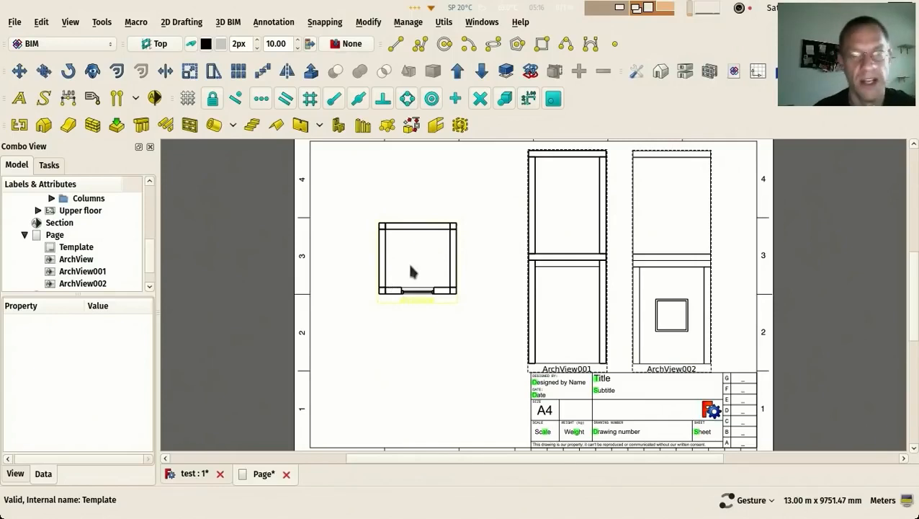
pyautogui.click(199, 475)
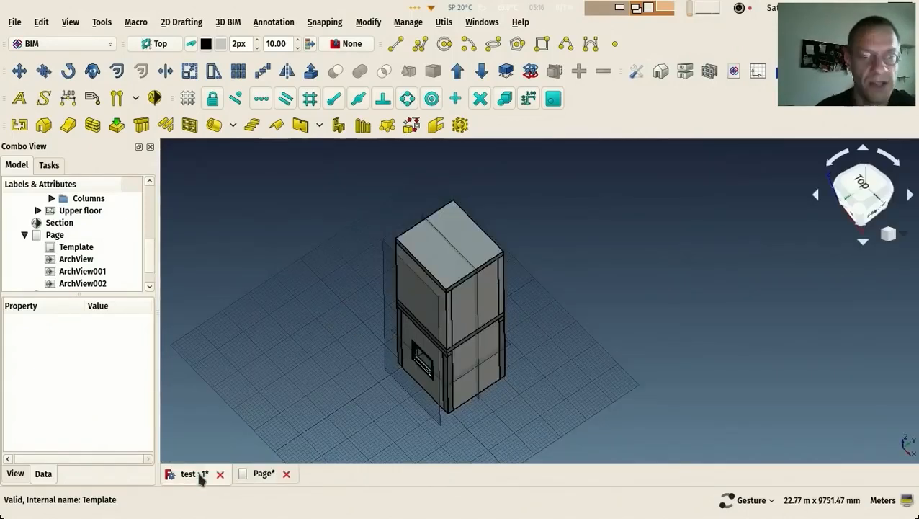
pyautogui.moveTo(267, 373)
pyautogui.mouseDown()
pyautogui.moveTo(479, 393)
pyautogui.moveTo(478, 218)
pyautogui.moveTo(513, 240)
pyautogui.moveTo(409, 181)
pyautogui.moveTo(380, 208)
pyautogui.mouseUp()
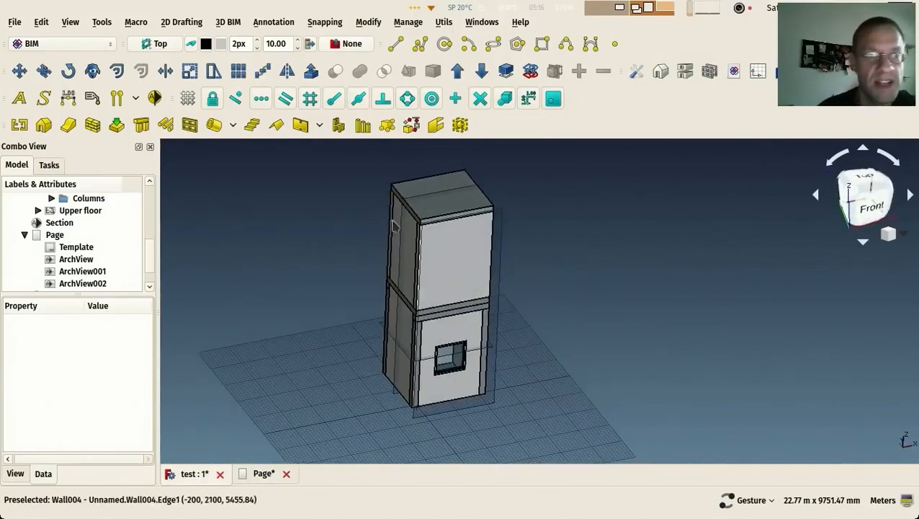
# Hide the section planes Section, Section001 and Section002, and collapse the Page branch in the model tree.
pyautogui.moveTo(85, 297); pyautogui.dragTo(115, 404)
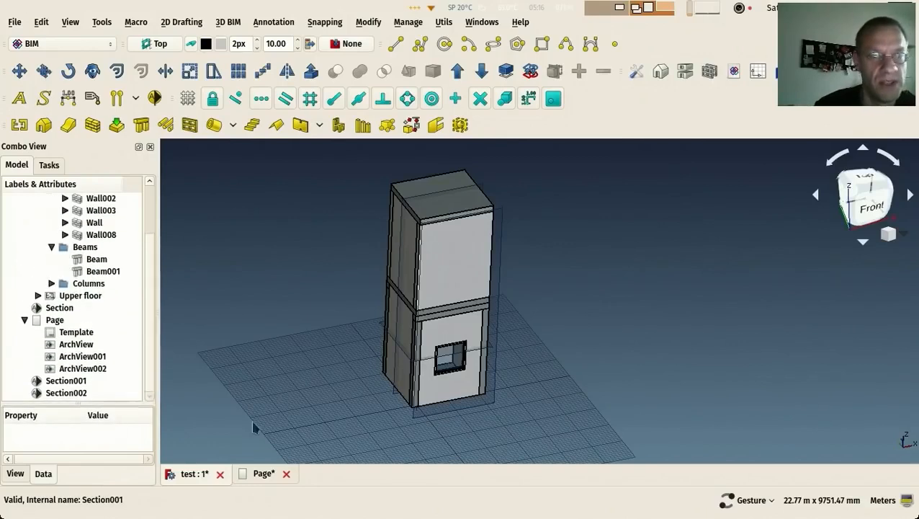
pyautogui.click(68, 392)
pyautogui.click(68, 381)
pyautogui.click(56, 308)
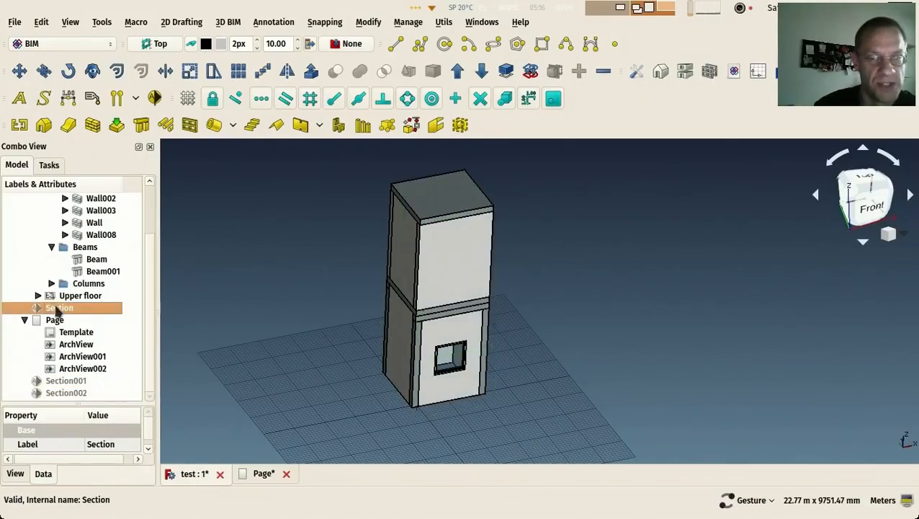
pyautogui.click(25, 319)
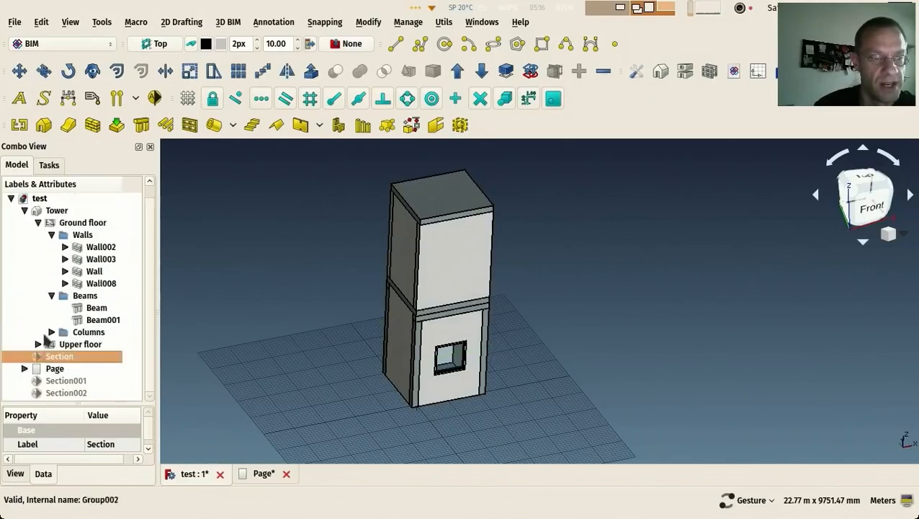
# Close the drawing page's view, collapse the Tower branch in the model tree and leave Tower selected.
pyautogui.click(286, 474)
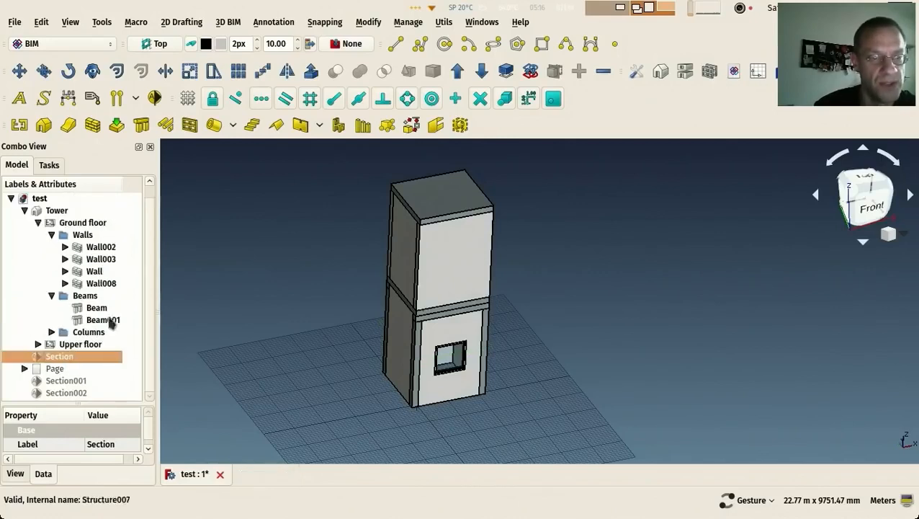
pyautogui.click(24, 210)
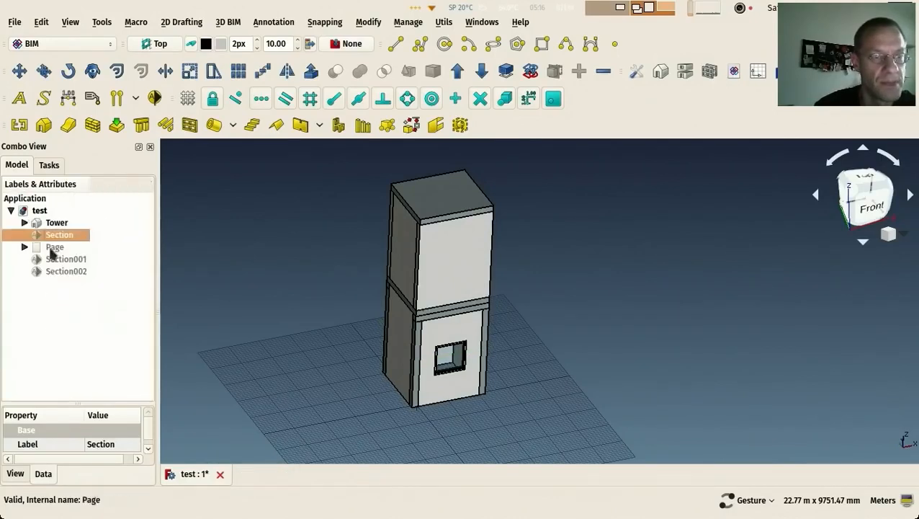
pyautogui.click(58, 223)
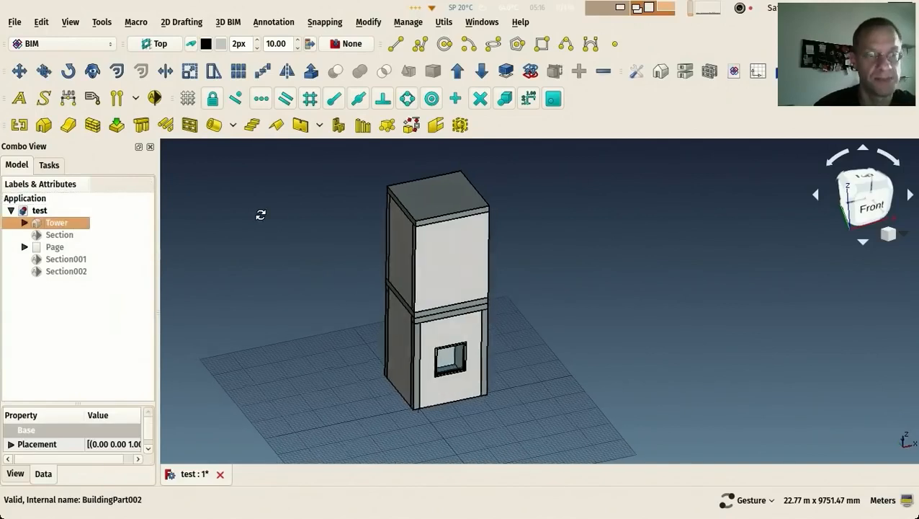
pyautogui.scroll(3, 288, 234)
pyautogui.scroll(-3, 288, 236)
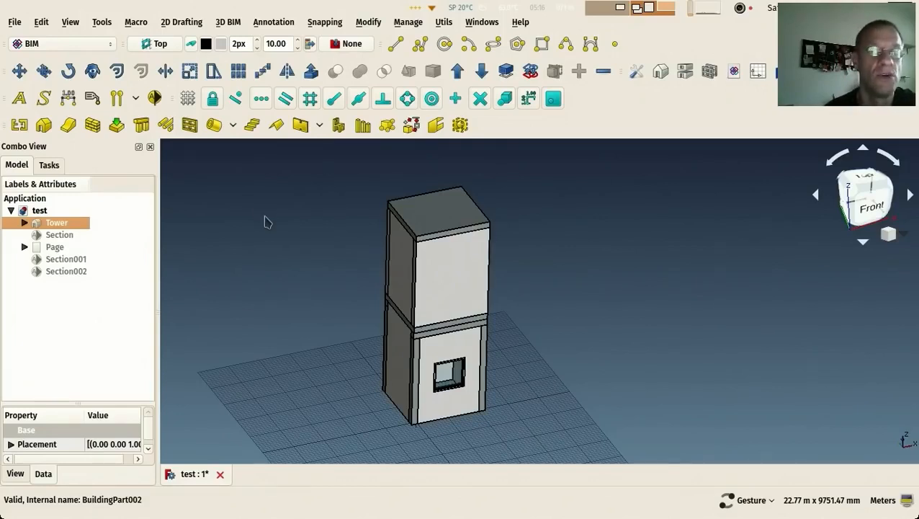
pyautogui.moveTo(263, 209); pyautogui.dragTo(273, 219, button='right')
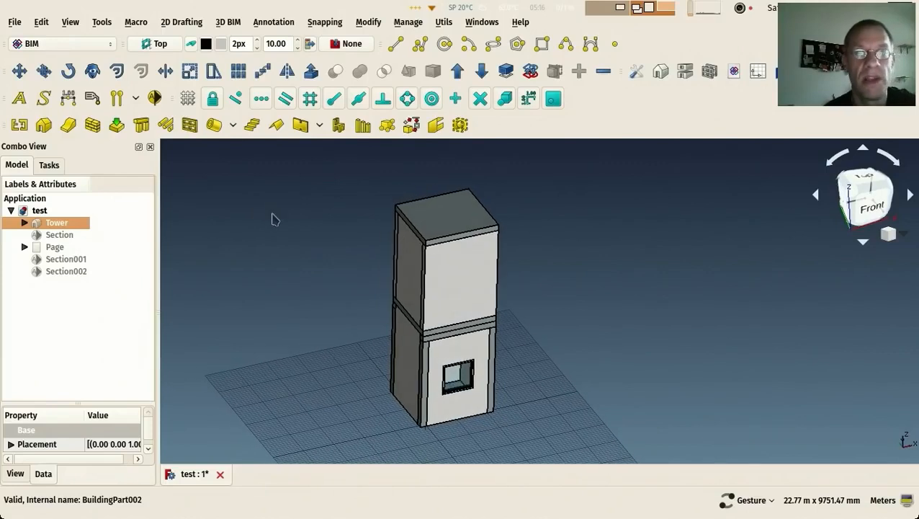
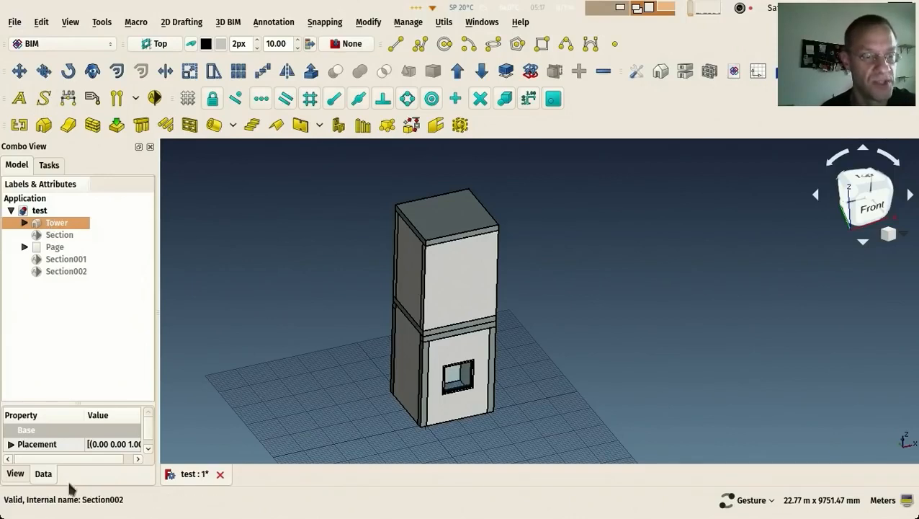
# Enlarge the property area and examine Tower's Building Part and Component properties down to its IFC role.
pyautogui.moveTo(79, 404); pyautogui.dragTo(79, 311)
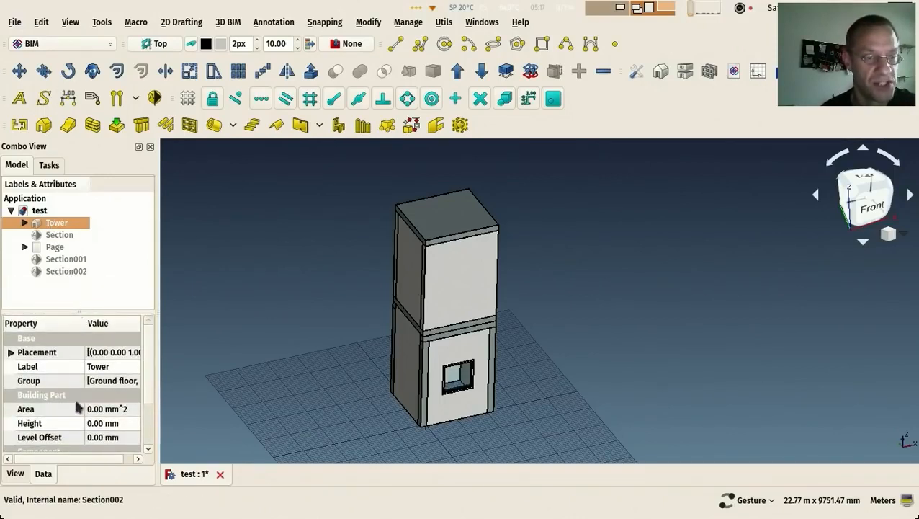
pyautogui.moveTo(147, 379); pyautogui.dragTo(146, 475)
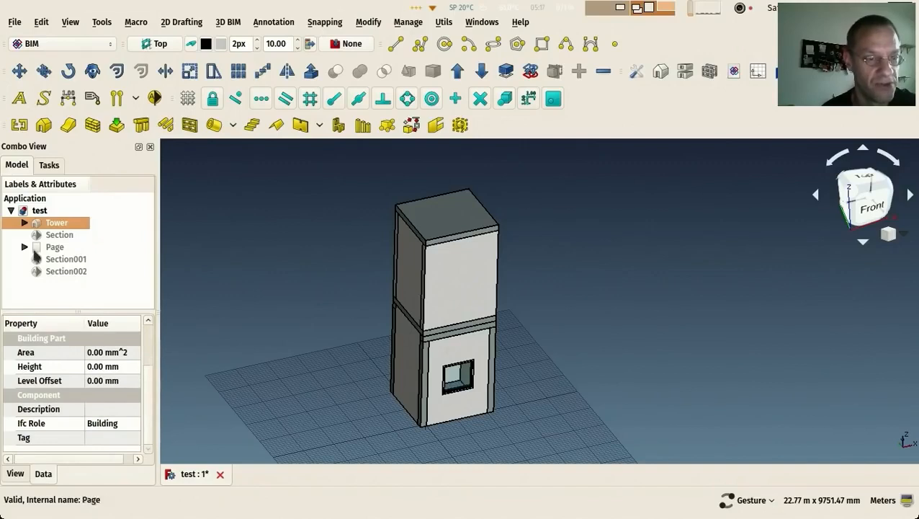
pyautogui.moveTo(75, 308); pyautogui.dragTo(74, 309)
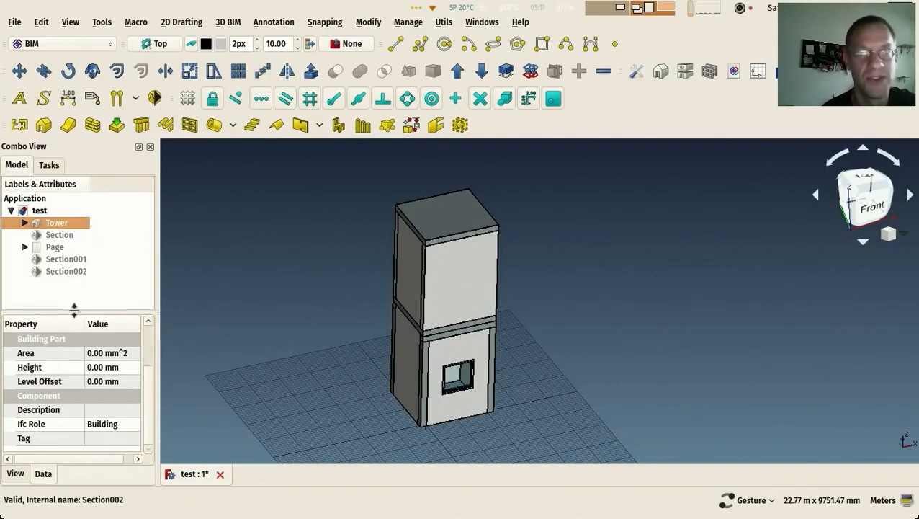
# Review the IFC types of all model elements in the IFC Elements Manager, ordered by Model structure.
pyautogui.click(734, 72)
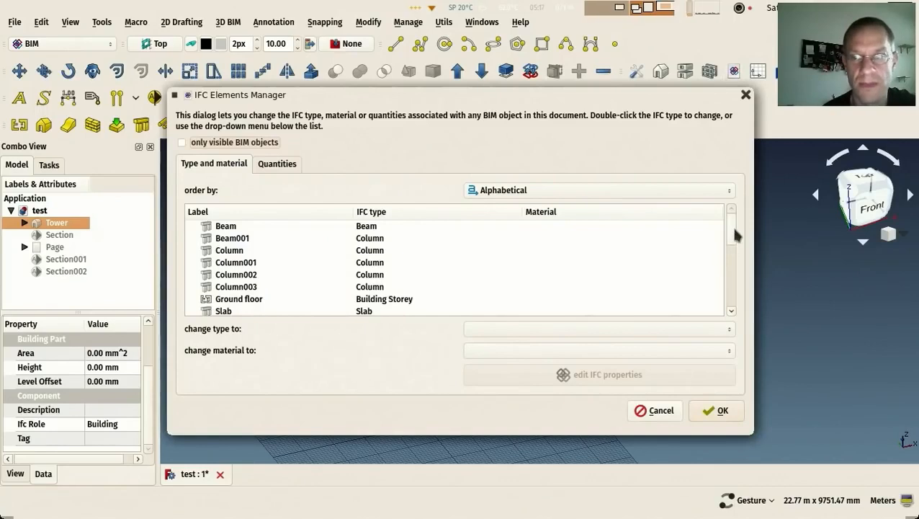
pyautogui.scroll(-5, 733, 237)
pyautogui.scroll(5, 742, 226)
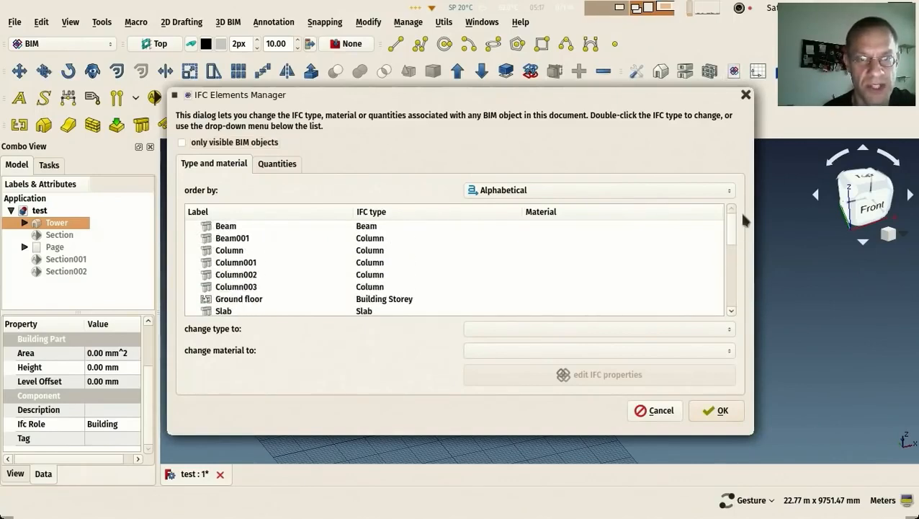
pyautogui.click(558, 190)
pyautogui.click(535, 237)
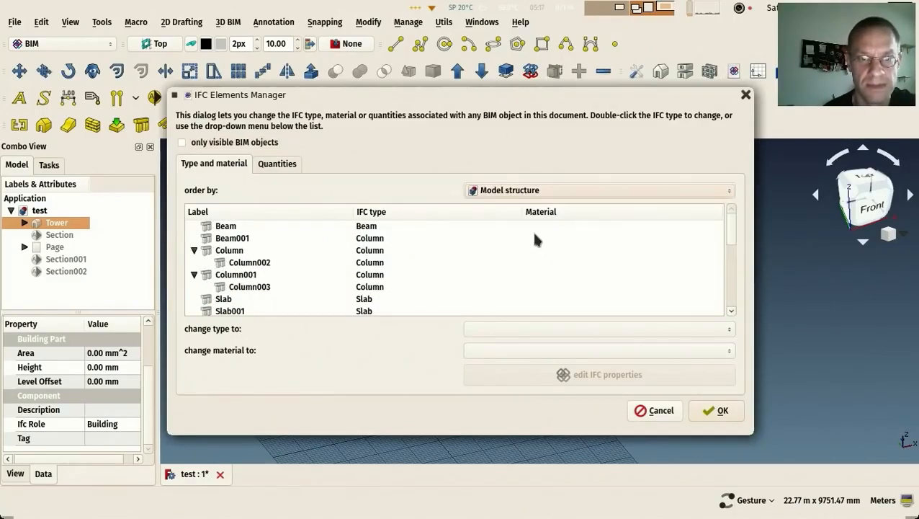
pyautogui.moveTo(731, 236); pyautogui.dragTo(756, 346)
pyautogui.click(719, 411)
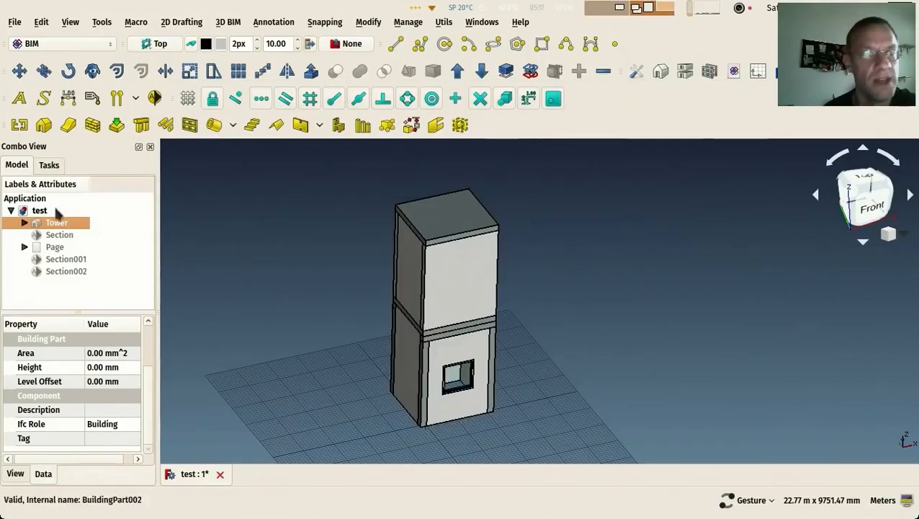
# Export Tower as test.ifc in the Industry Foundation Classes (*.ifc) format to the home folder.
pyautogui.click(14, 22)
pyautogui.click(88, 199)
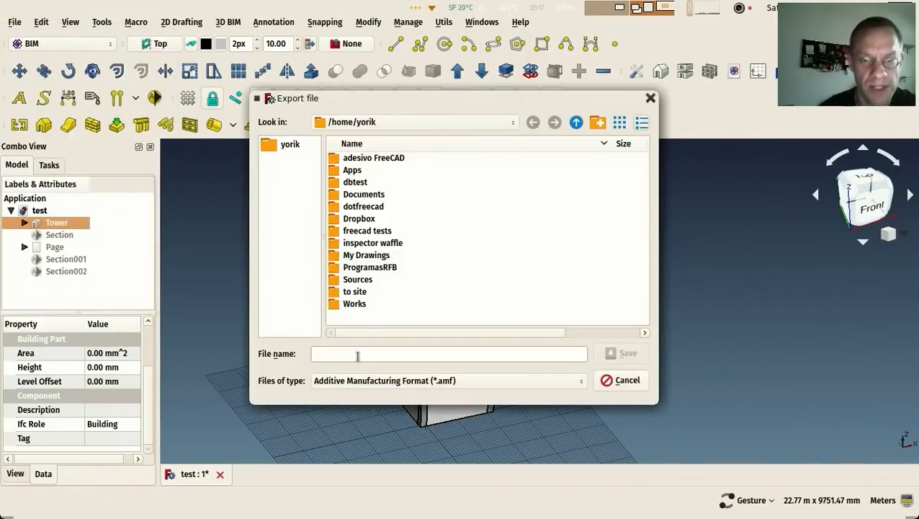
pyautogui.write('test.ifc')
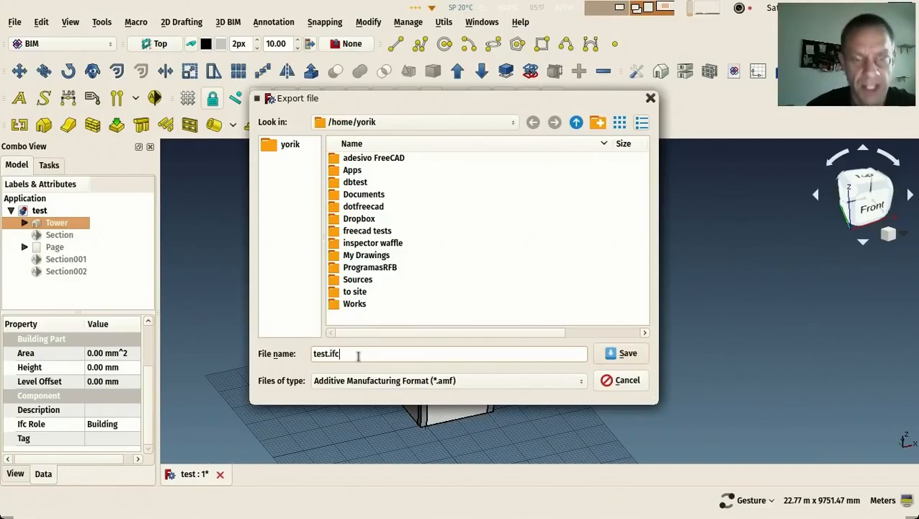
pyautogui.click(380, 382)
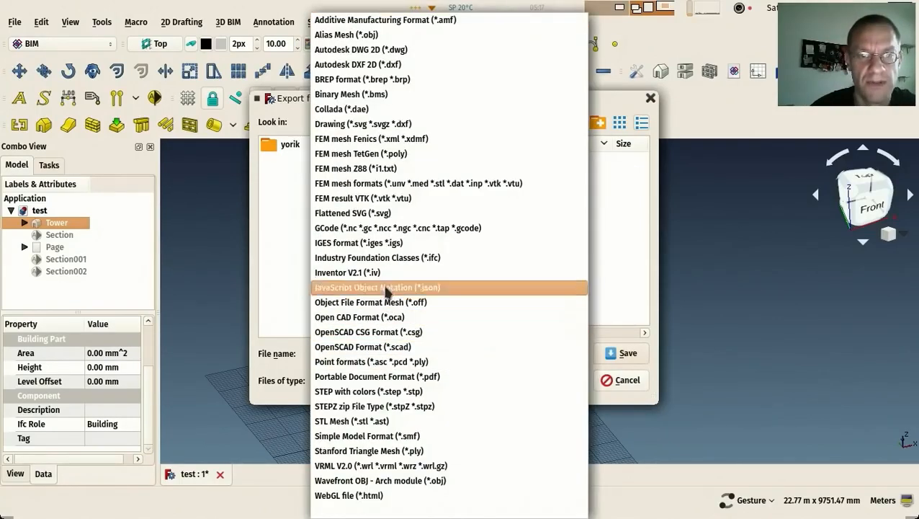
pyautogui.click(379, 263)
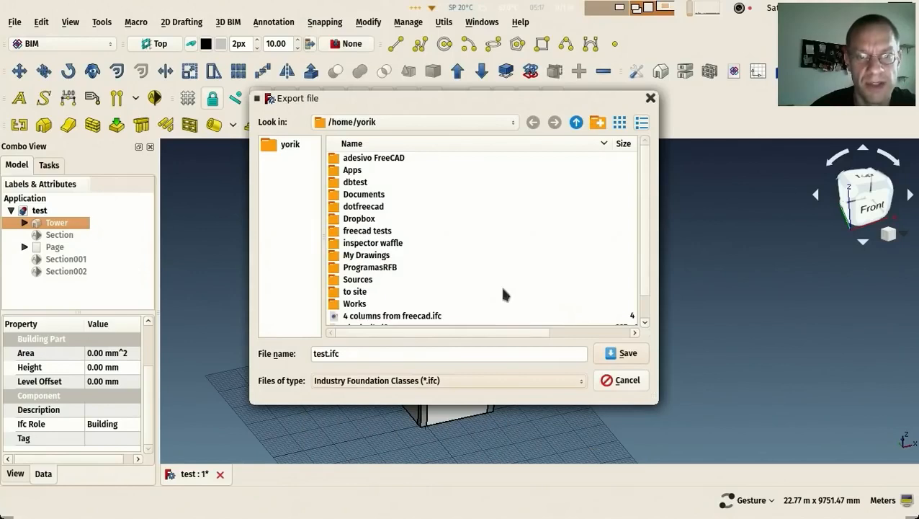
pyautogui.click(612, 360)
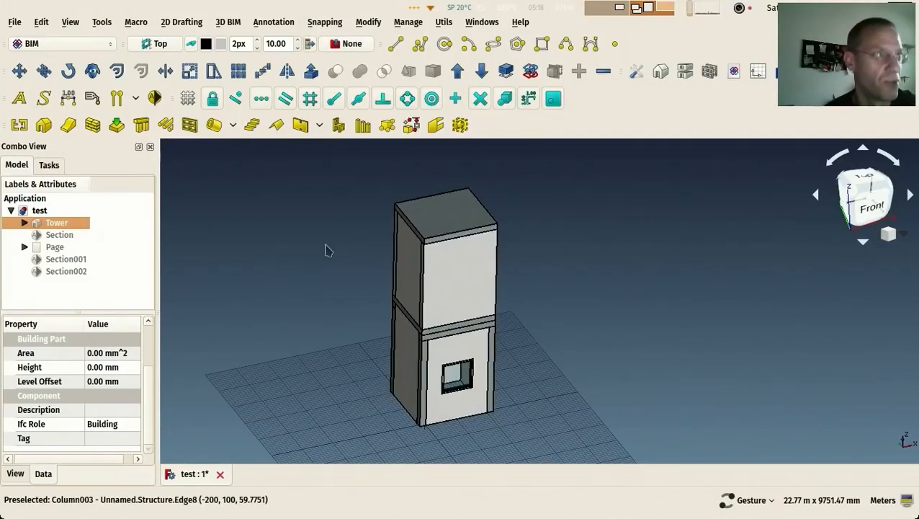
# Display the Report view and enable Show debug messages in the IFC import-export preferences.
pyautogui.rightClick(624, 116)
pyautogui.click(634, 117)
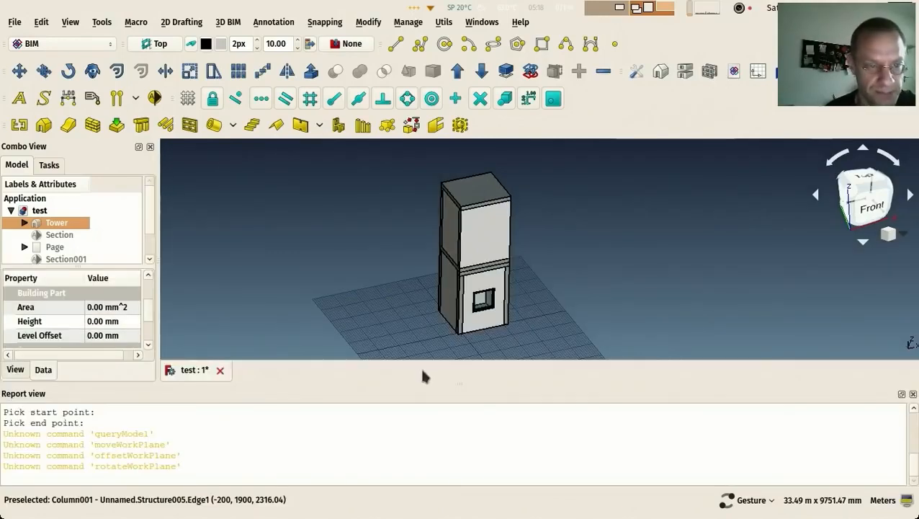
pyautogui.click(42, 22)
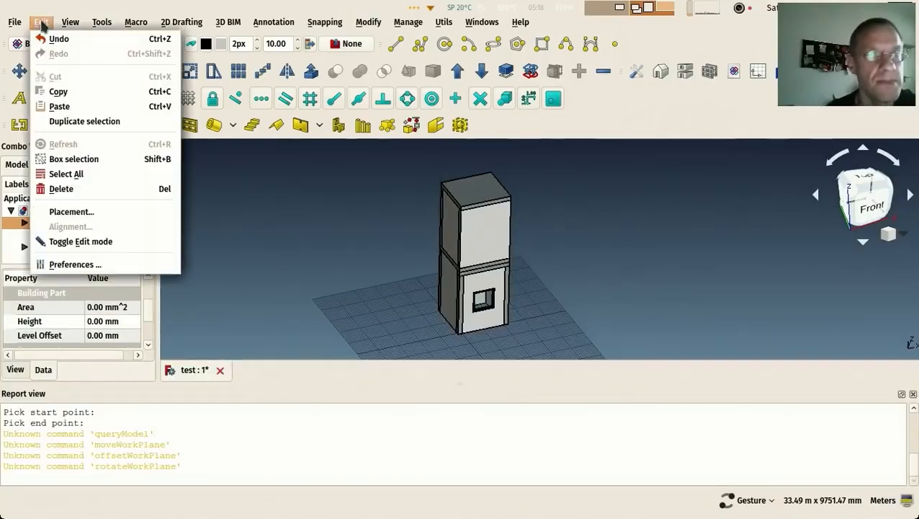
pyautogui.click(69, 265)
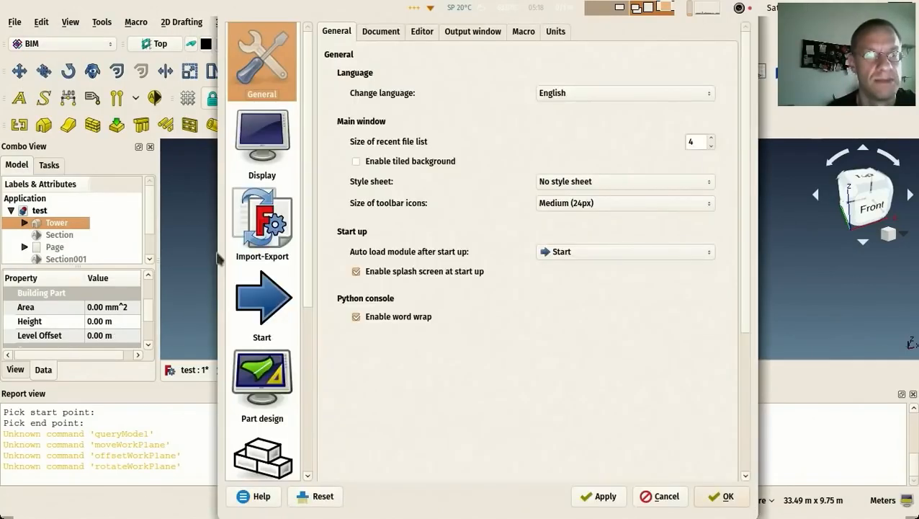
pyautogui.click(262, 239)
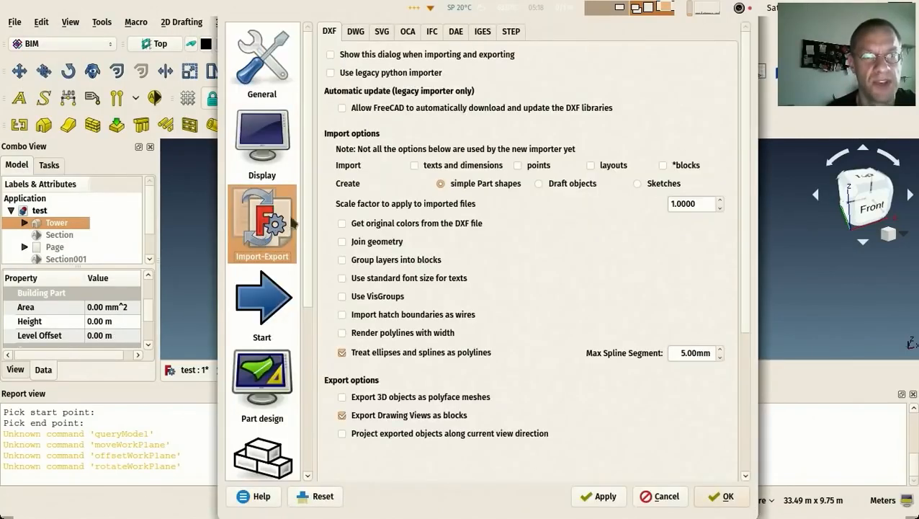
pyautogui.click(436, 30)
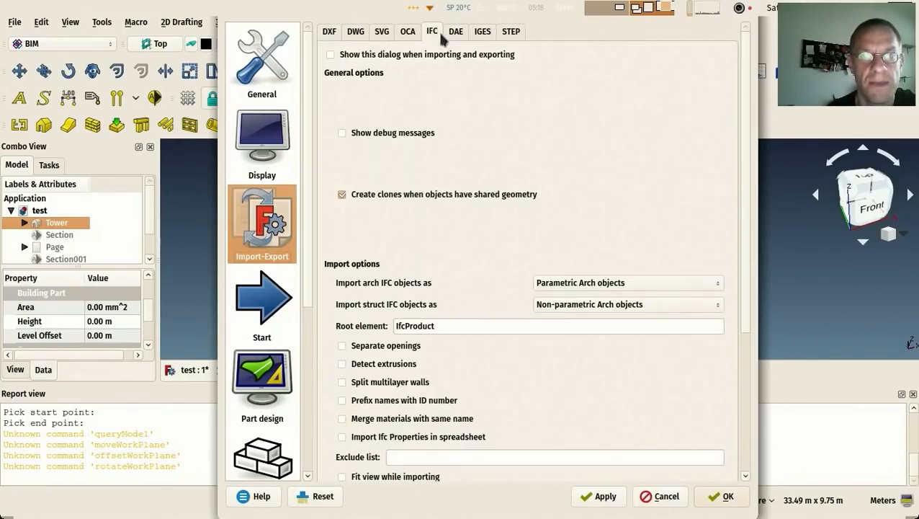
pyautogui.click(342, 133)
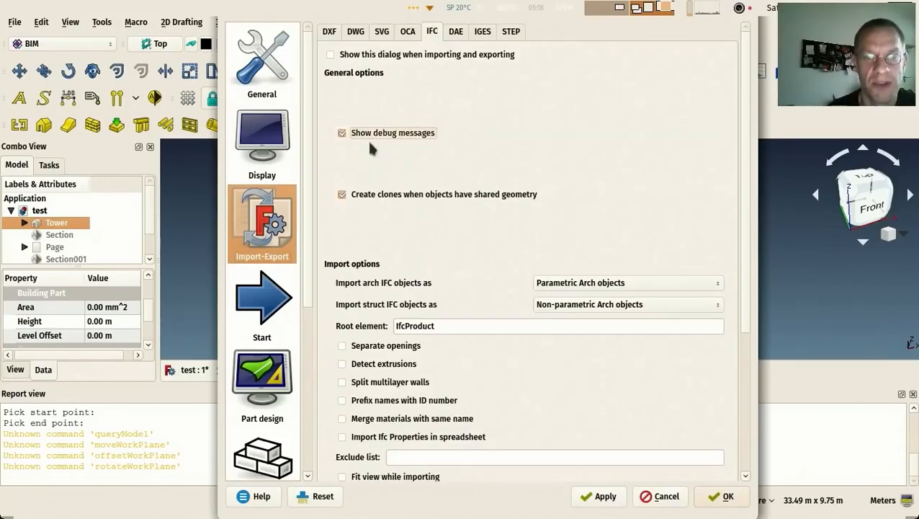
pyautogui.click(599, 497)
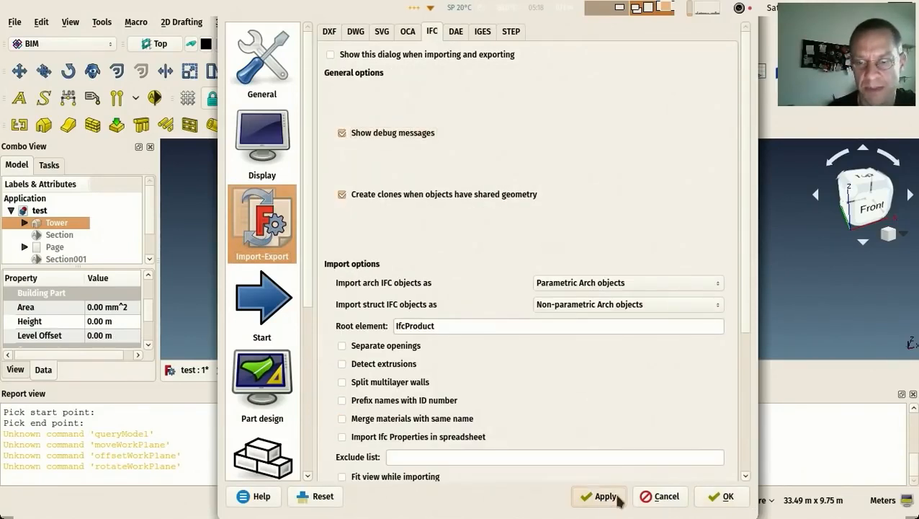
pyautogui.click(722, 496)
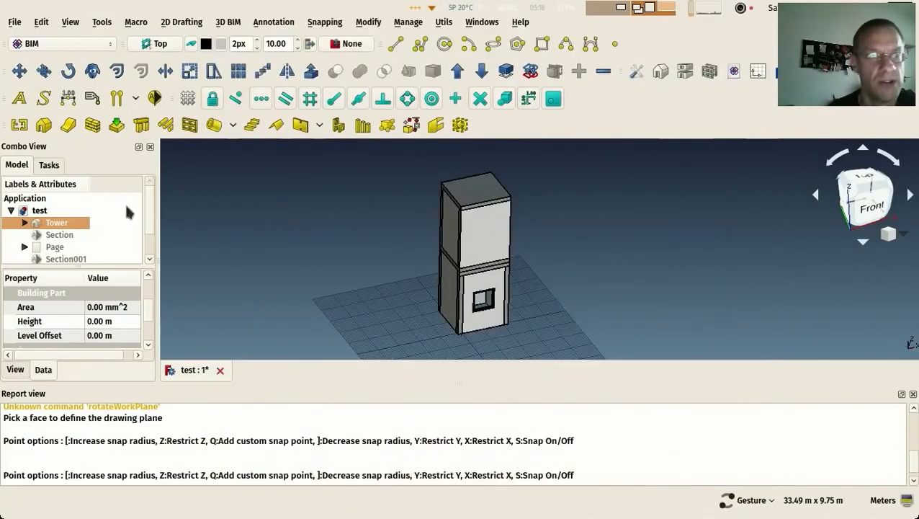
# Export Tower again in the Industry Foundation Classes format, replacing the existing test.ifc.
pyautogui.click(15, 22)
pyautogui.click(44, 197)
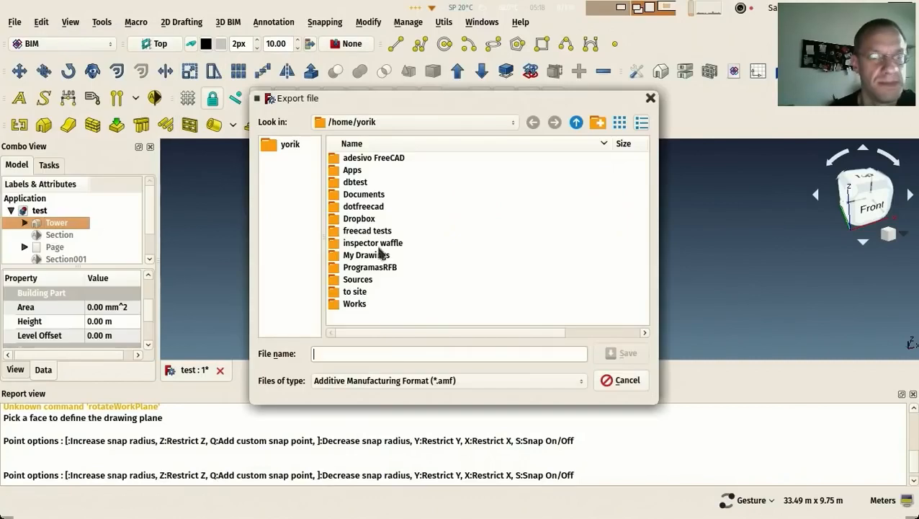
pyautogui.click(378, 380)
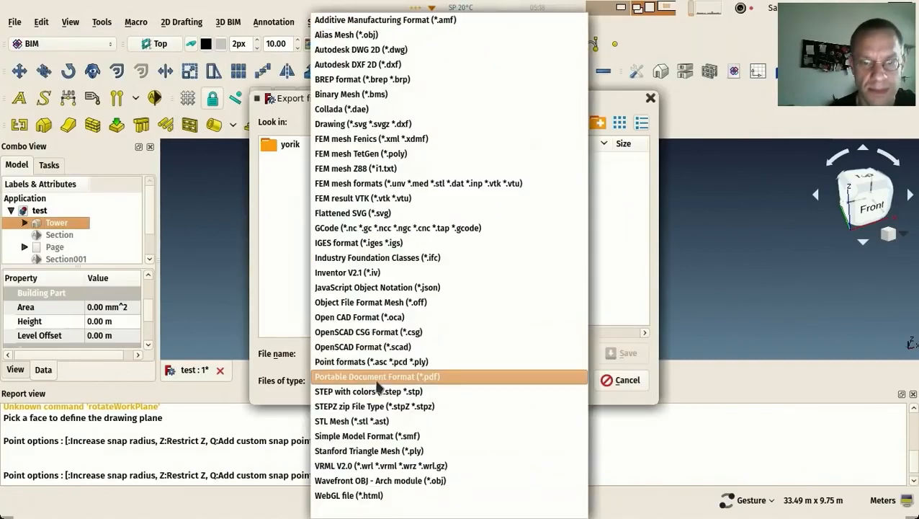
pyautogui.click(372, 259)
pyautogui.scroll(-1, 405, 306)
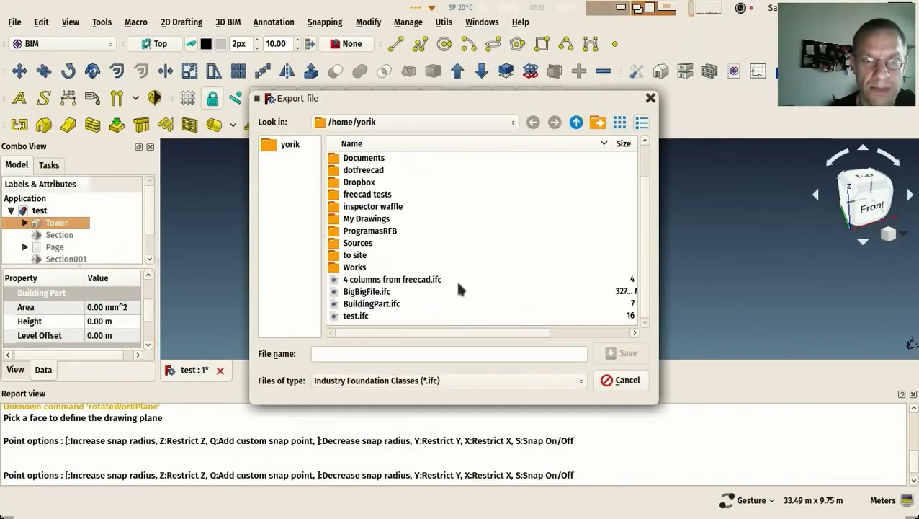
pyautogui.click(356, 315)
pyautogui.click(612, 353)
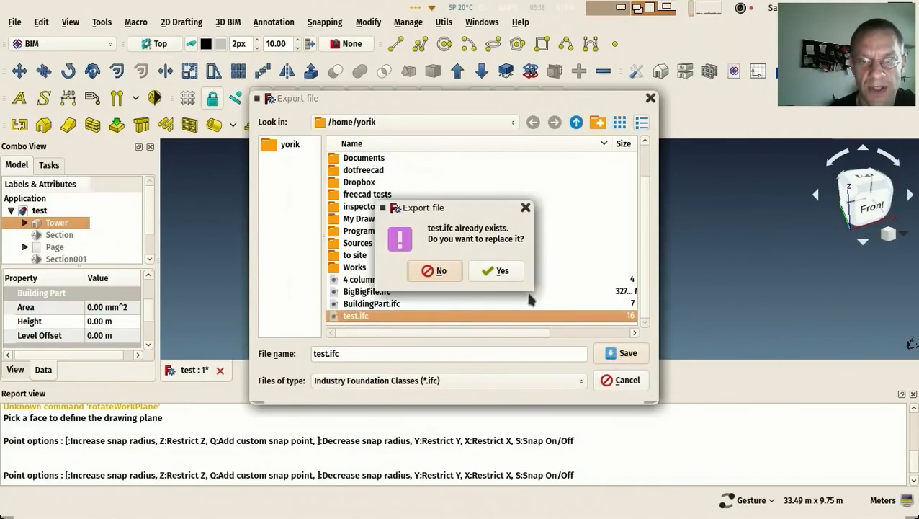
pyautogui.click(499, 272)
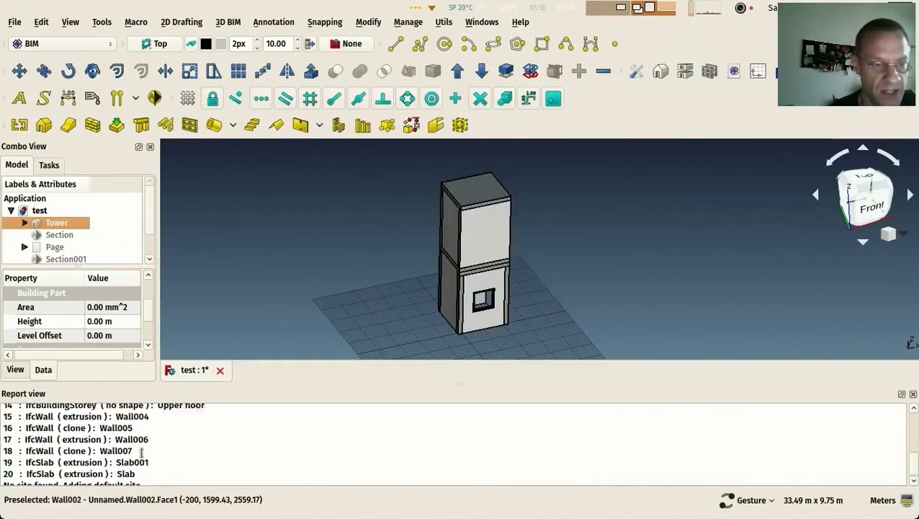
# Enlarge the Report view and read through the IFC export log from Tower down to the upper floor's elements.
pyautogui.scroll(4, 141, 451)
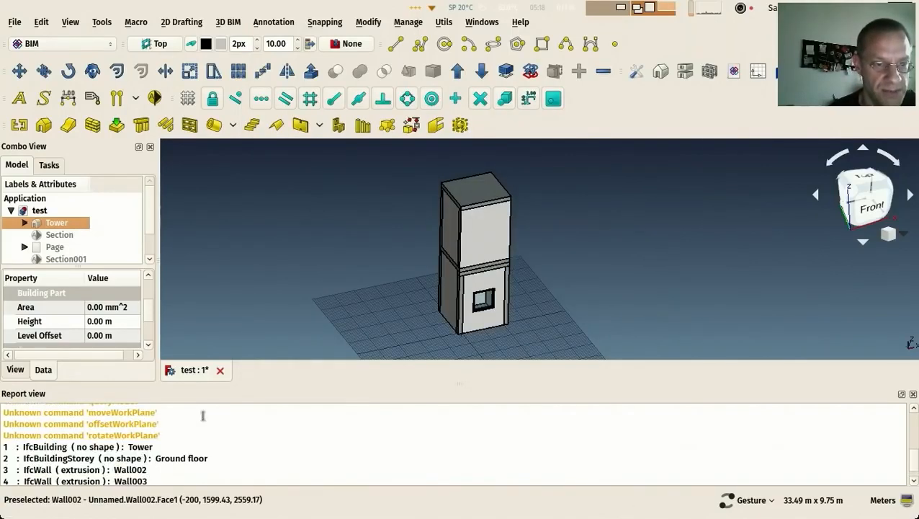
pyautogui.moveTo(203, 384); pyautogui.dragTo(199, 322)
pyautogui.scroll(-2, 161, 392)
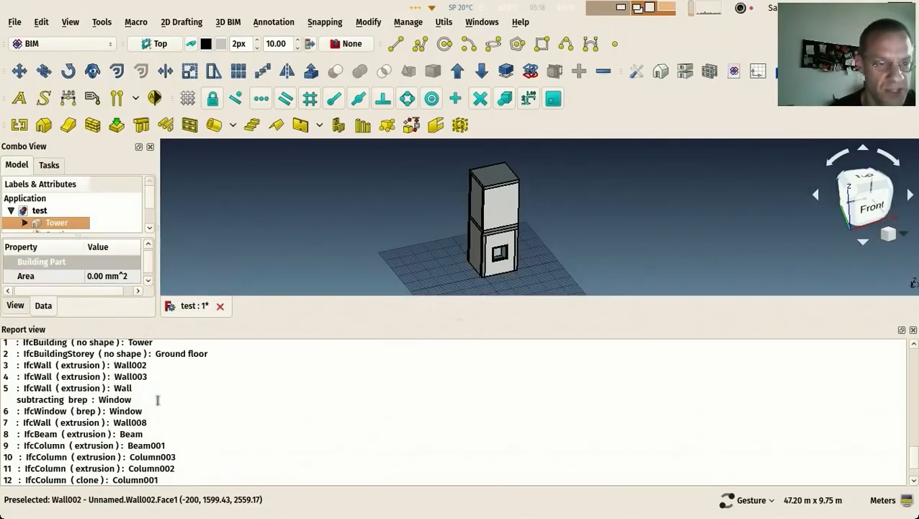
pyautogui.scroll(-2, 148, 392)
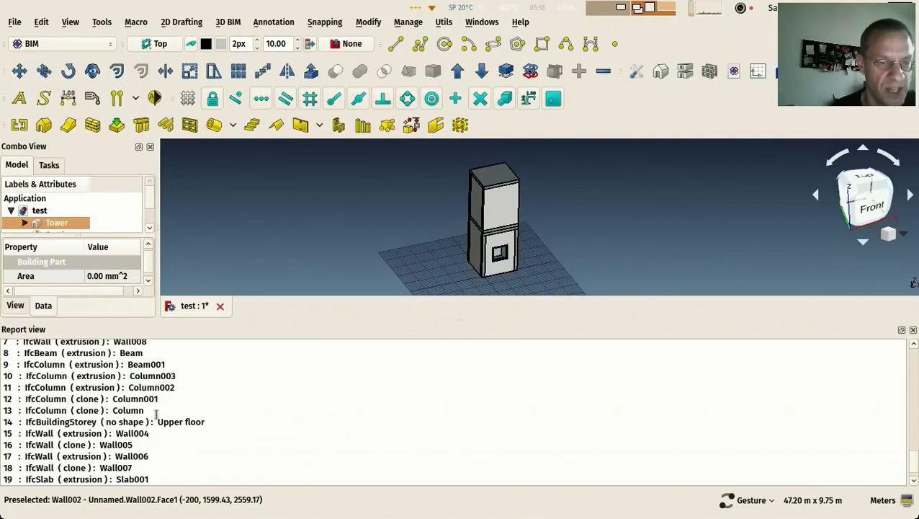
pyautogui.scroll(1, 95, 380)
pyautogui.scroll(2, 79, 365)
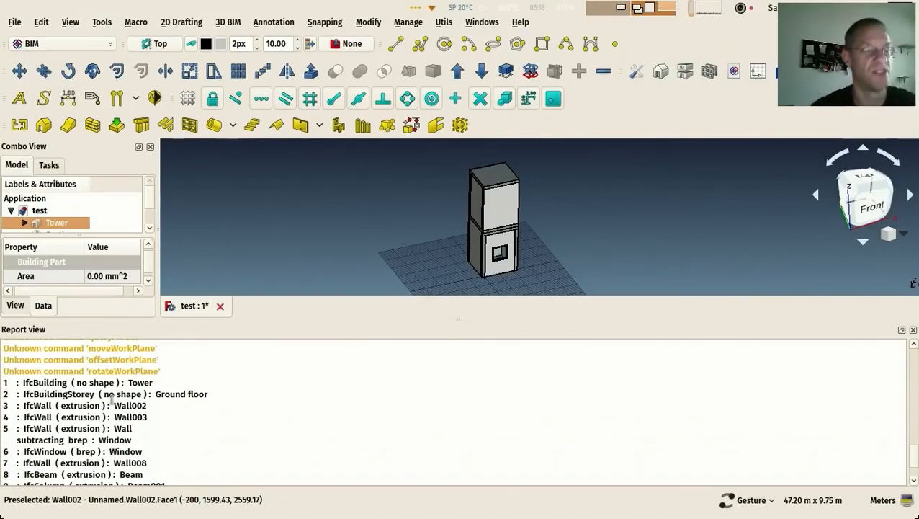
# Review how the walls, window, beam, columns and slabs are exported in the IFC log, through to its closing file-writing lines.
pyautogui.scroll(-2, 104, 410)
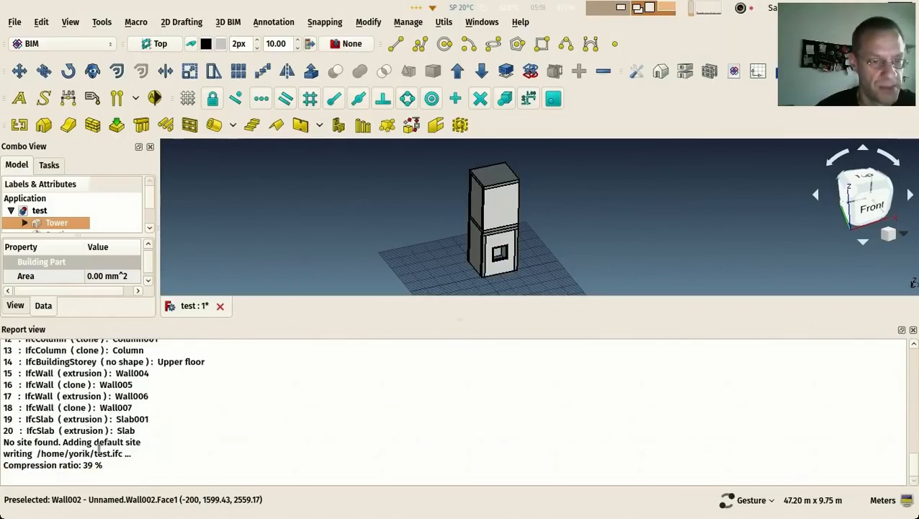
pyautogui.scroll(3, 145, 454)
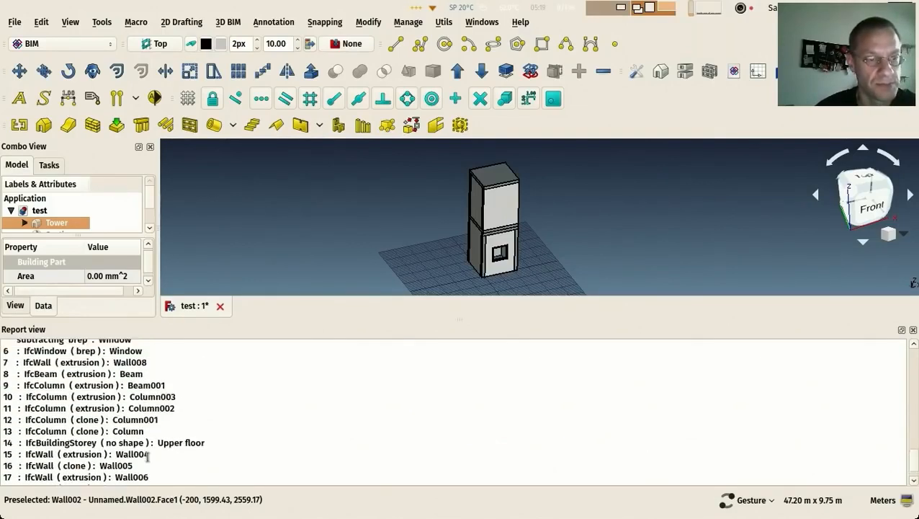
pyautogui.scroll(1, 144, 446)
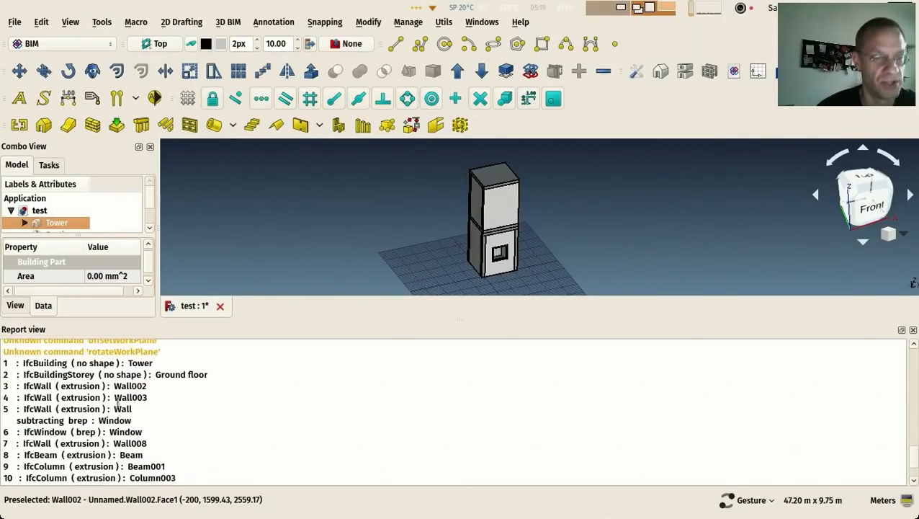
pyautogui.scroll(-4, 109, 367)
pyautogui.scroll(4, 140, 450)
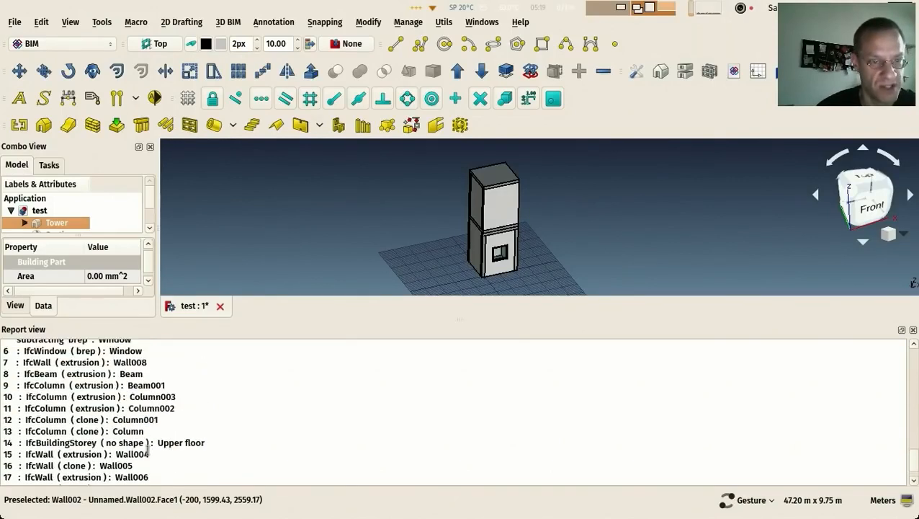
pyautogui.scroll(1, 117, 408)
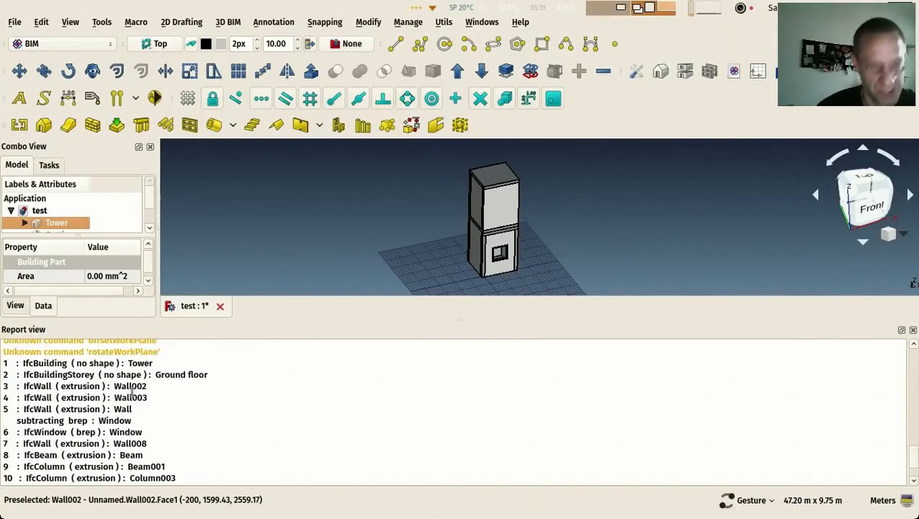
pyautogui.scroll(-2, 189, 408)
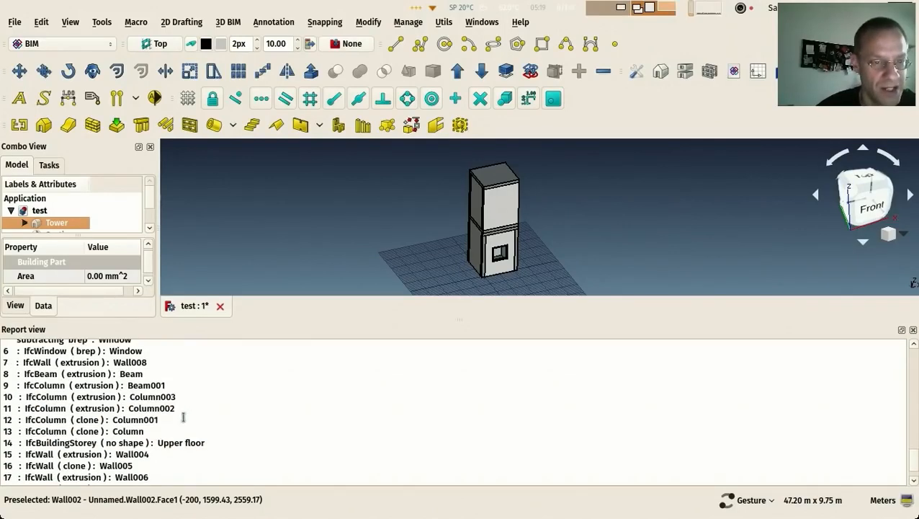
pyautogui.scroll(-3, 189, 413)
pyautogui.scroll(3, 144, 416)
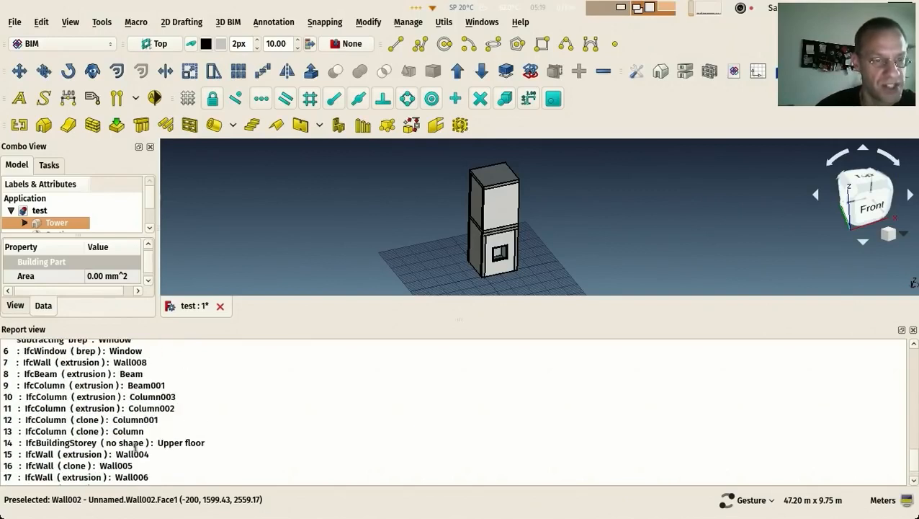
pyautogui.scroll(-3, 130, 440)
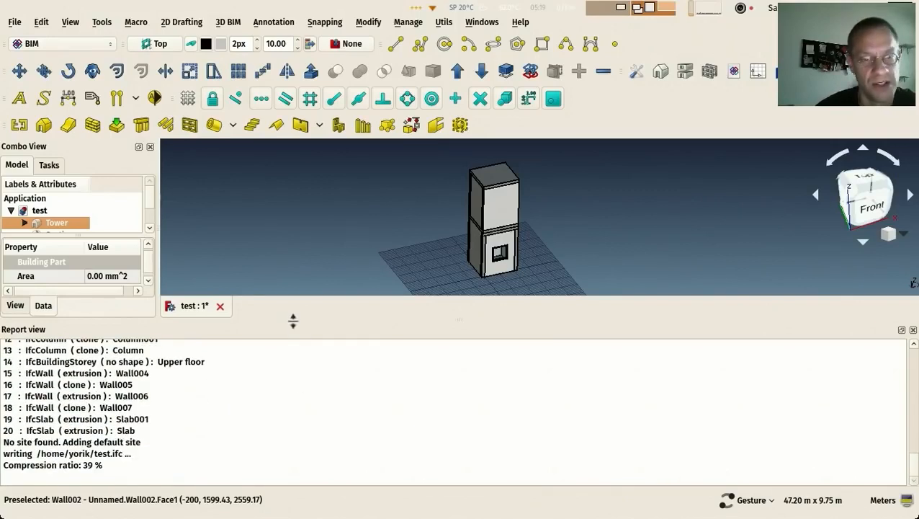
# Shrink the Report view, switch to the file manager and open test.ifc from the home folder in the IFC viewer.
pyautogui.moveTo(293, 318); pyautogui.dragTo(293, 408)
pyautogui.hotkey('alt', 'Tab')
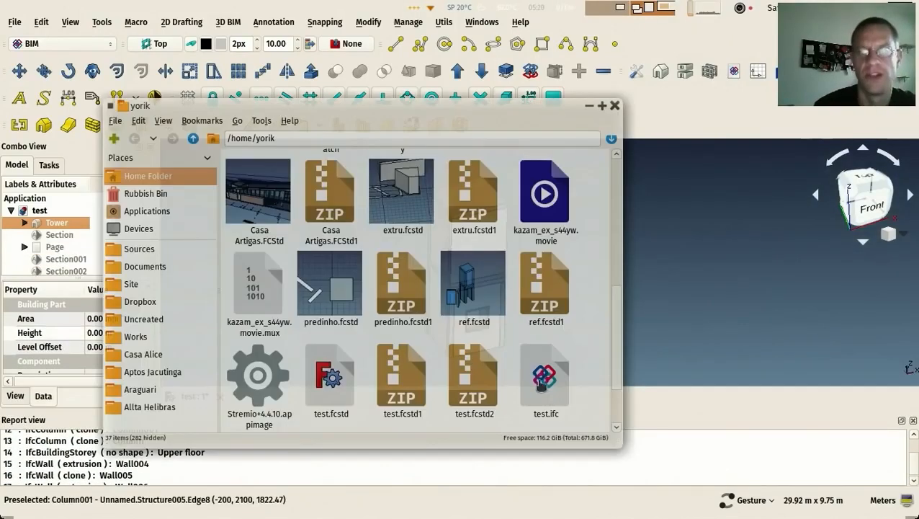
pyautogui.doubleClick(548, 389)
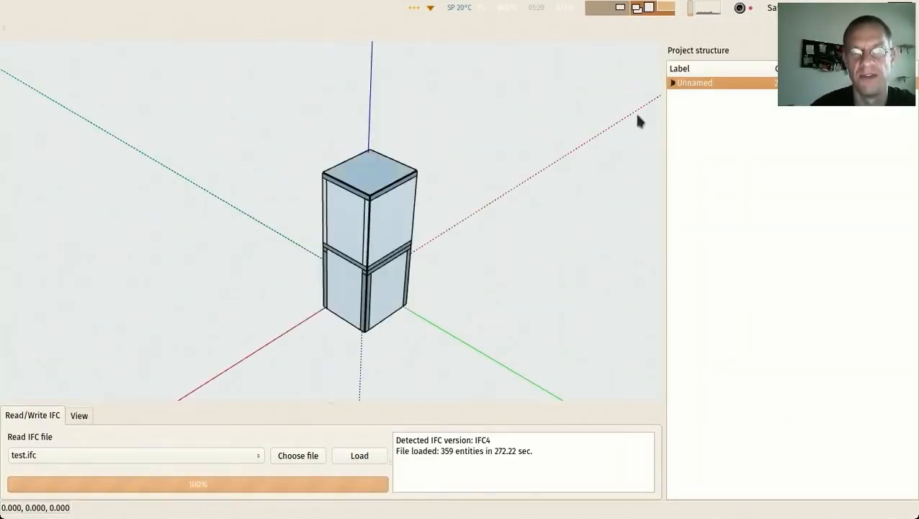
# Inspect the imported model and expand its project structure through Default Site and Tower to the contents of Ground floor and Upper floor.
pyautogui.click(672, 83)
pyautogui.scroll(5, 365, 263)
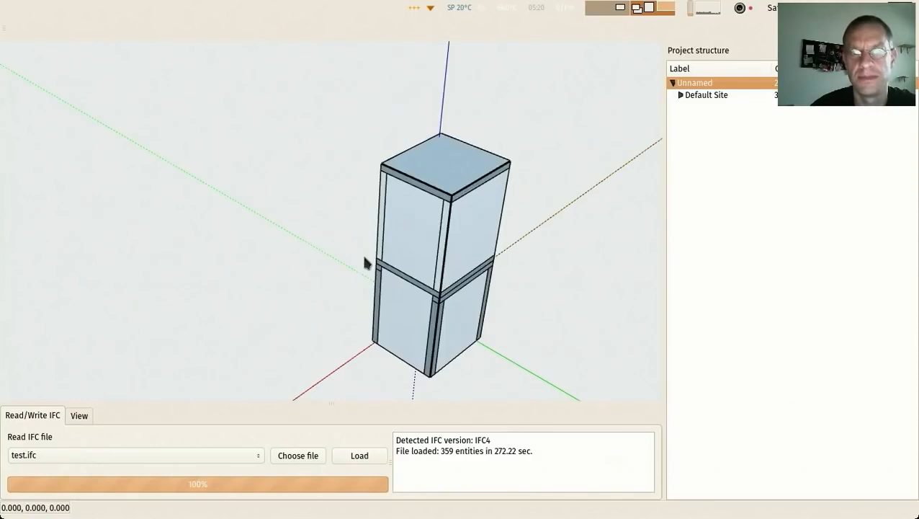
pyautogui.click(681, 95)
pyautogui.scroll(1, 460, 222)
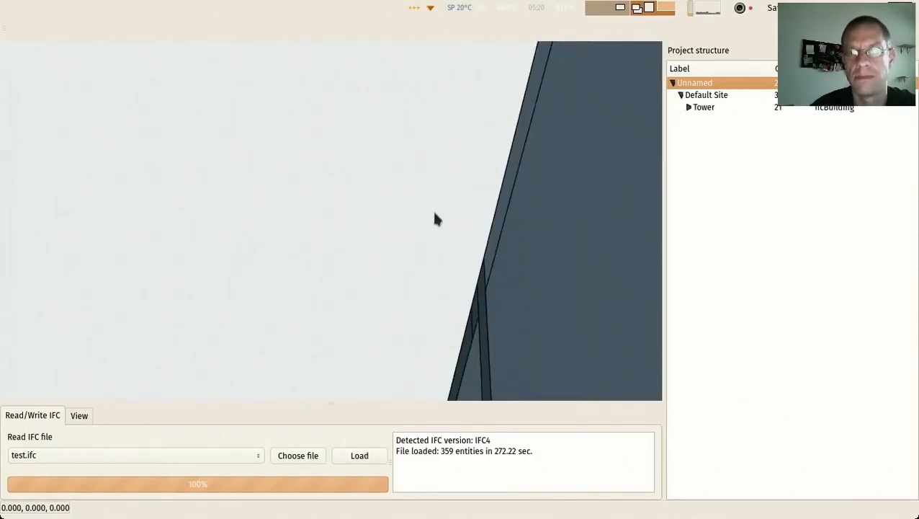
pyautogui.click(696, 108)
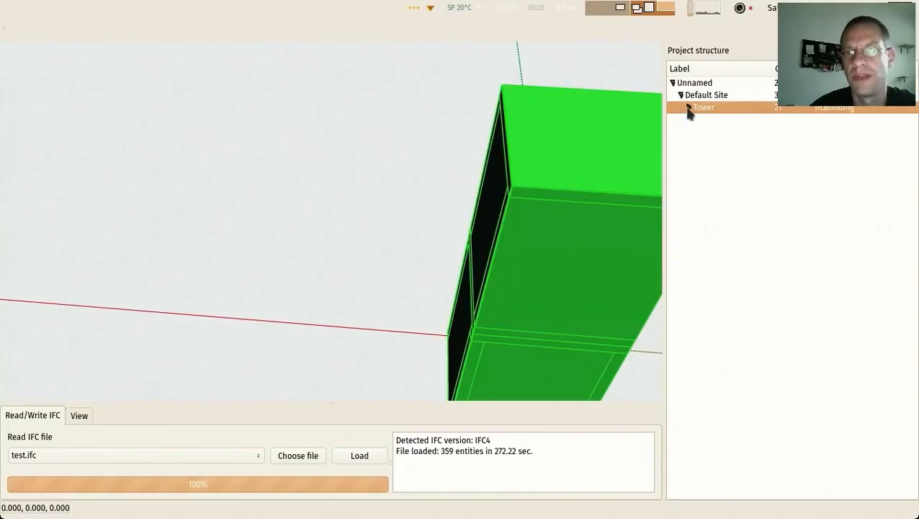
pyautogui.click(689, 106)
pyautogui.click(697, 119)
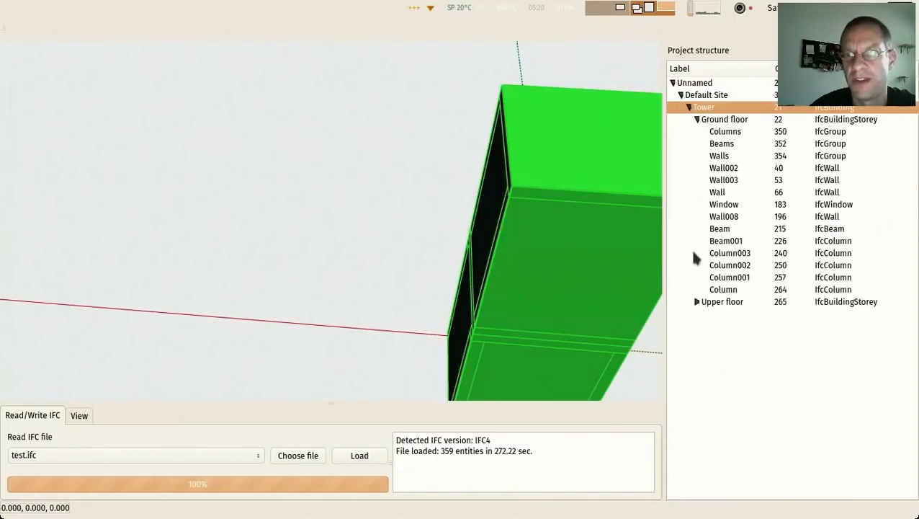
pyautogui.click(696, 302)
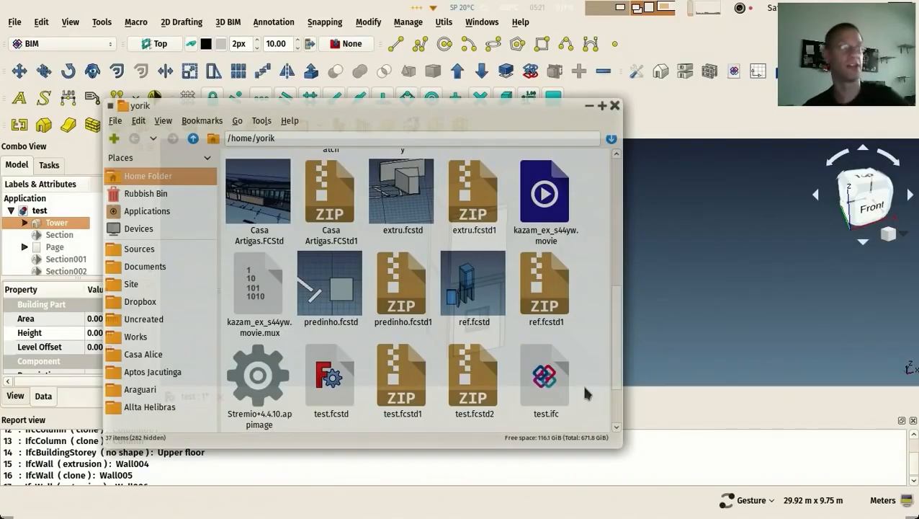
# Switch back to FreeCAD and examine the tower's front wall and ground-floor window up close.
pyautogui.click(772, 345)
pyautogui.scroll(2, 457, 284)
pyautogui.scroll(3, 457, 285)
pyautogui.scroll(-3, 458, 284)
pyautogui.scroll(2, 456, 274)
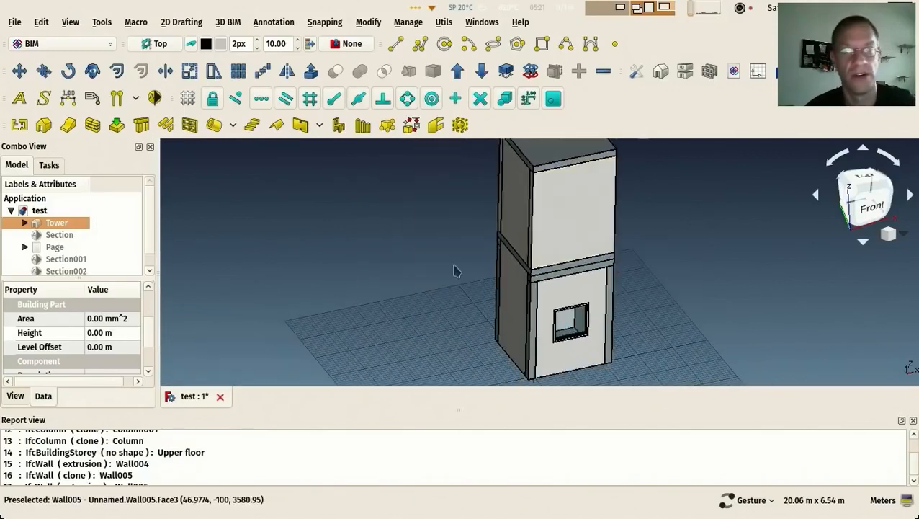
pyautogui.moveTo(450, 283); pyautogui.dragTo(282, 209, button='right')
pyautogui.scroll(2, 339, 252)
pyautogui.scroll(-1, 305, 239)
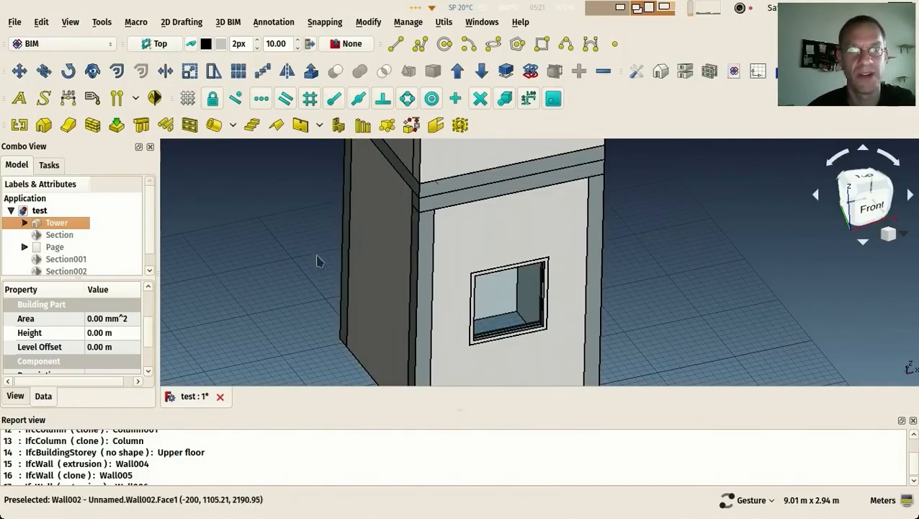
pyautogui.scroll(-2, 317, 263)
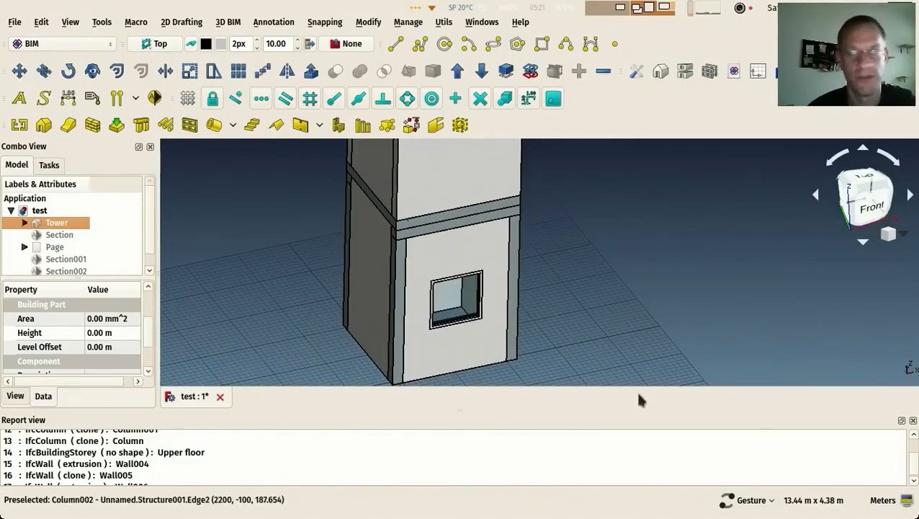
# Close the Report view and bring both storeys of the tower into view.
pyautogui.click(912, 420)
pyautogui.scroll(2, 362, 319)
pyautogui.scroll(-3, 362, 320)
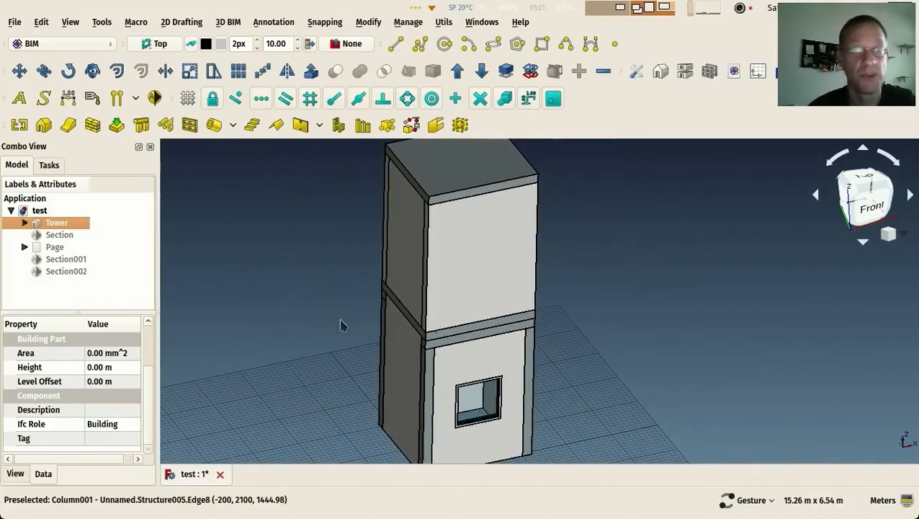